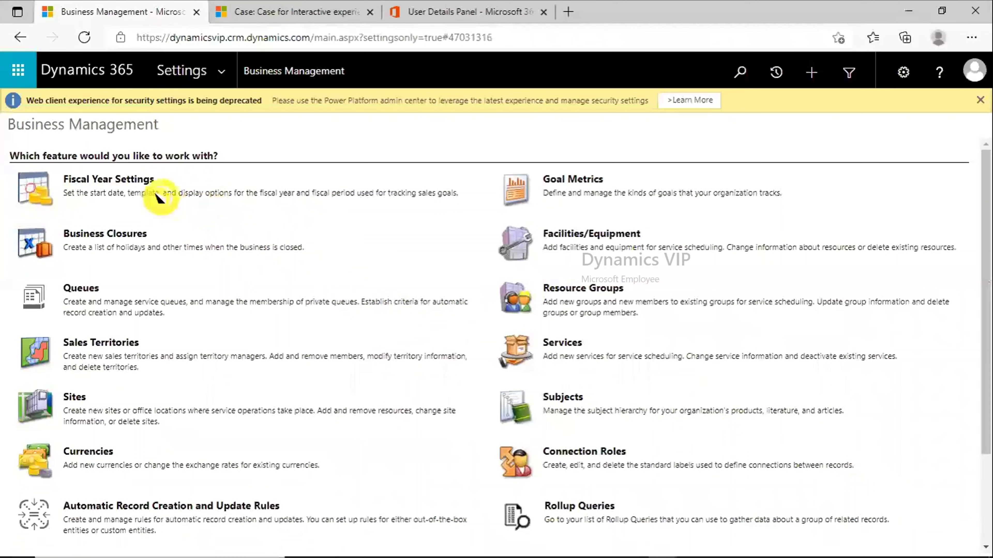
# Open Fiscal Year Settings and set the fiscal period's start date to 7/1/2021.
pyautogui.click(138, 181)
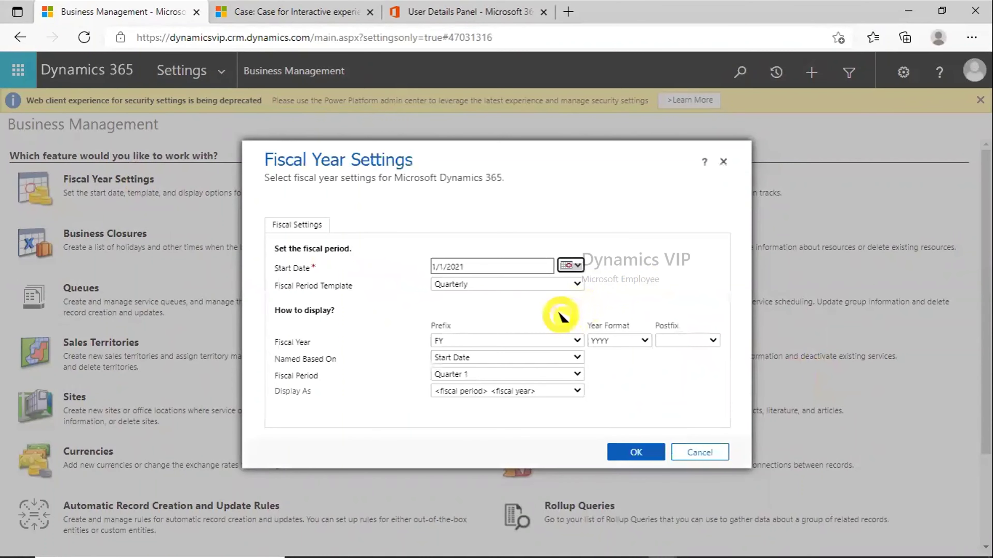
pyautogui.click(578, 267)
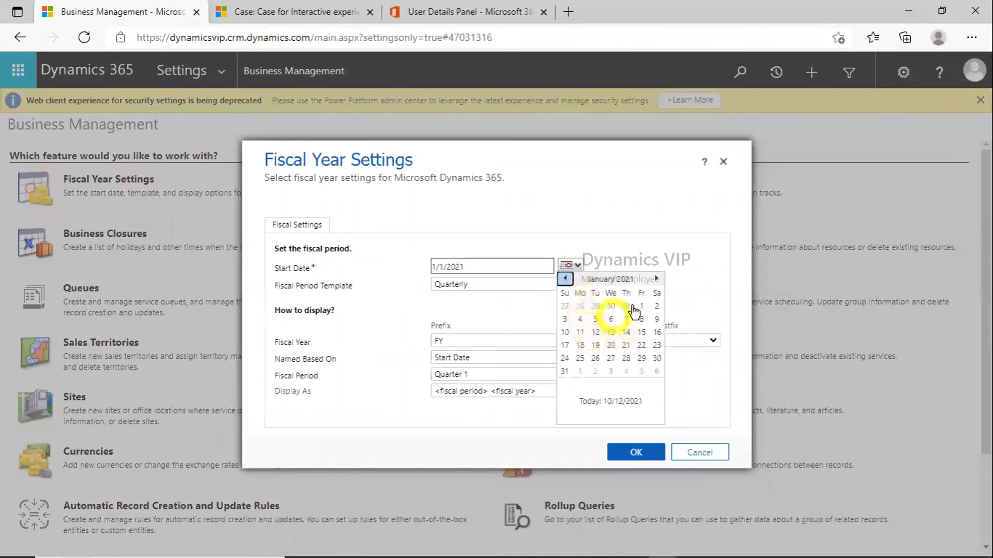
pyautogui.click(656, 279)
pyautogui.click(656, 279)
pyautogui.click(656, 278)
pyautogui.click(656, 278)
pyautogui.click(656, 278)
pyautogui.click(656, 278)
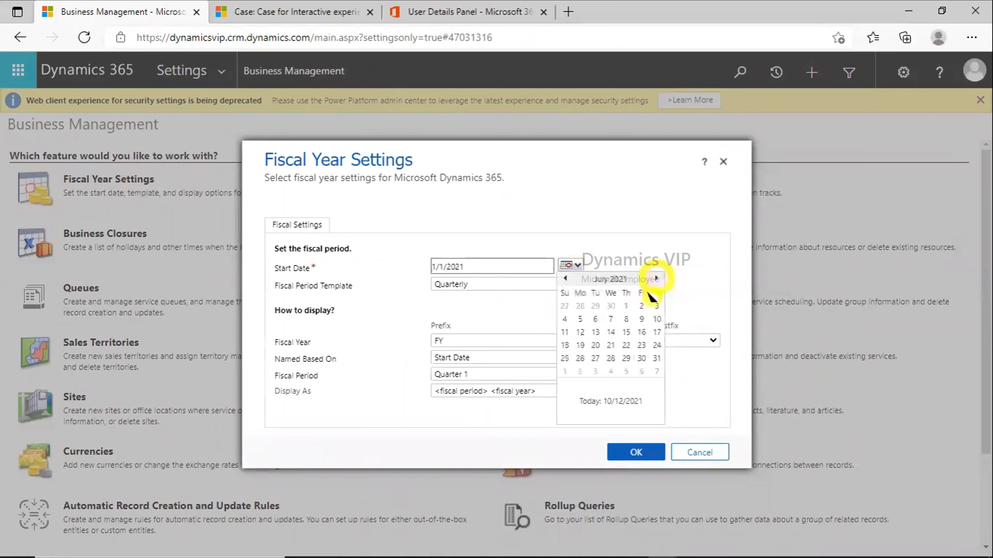
pyautogui.click(625, 306)
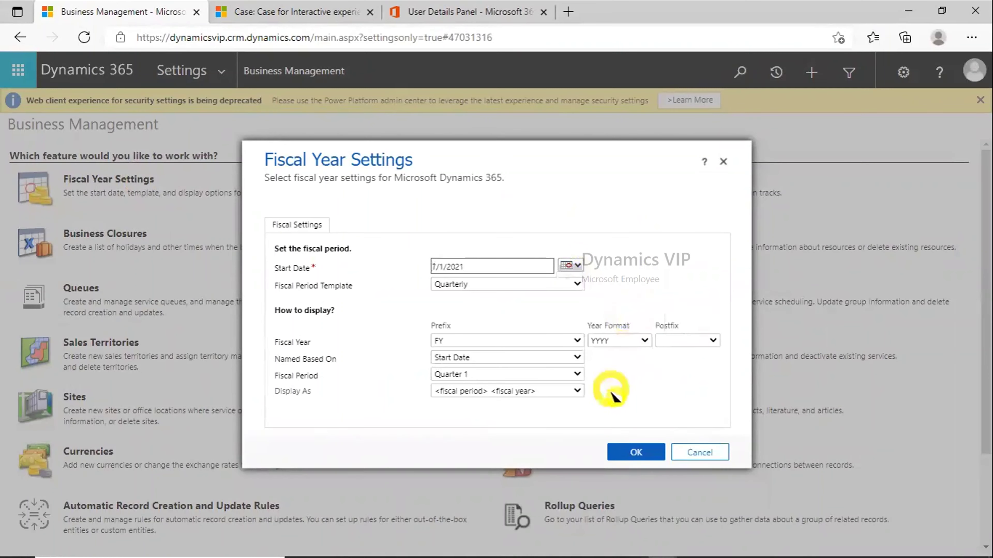
# Review the fiscal period templates, keep Quarterly, and save the fiscal year settings, waiting for the page to respond.
pyautogui.click(576, 284)
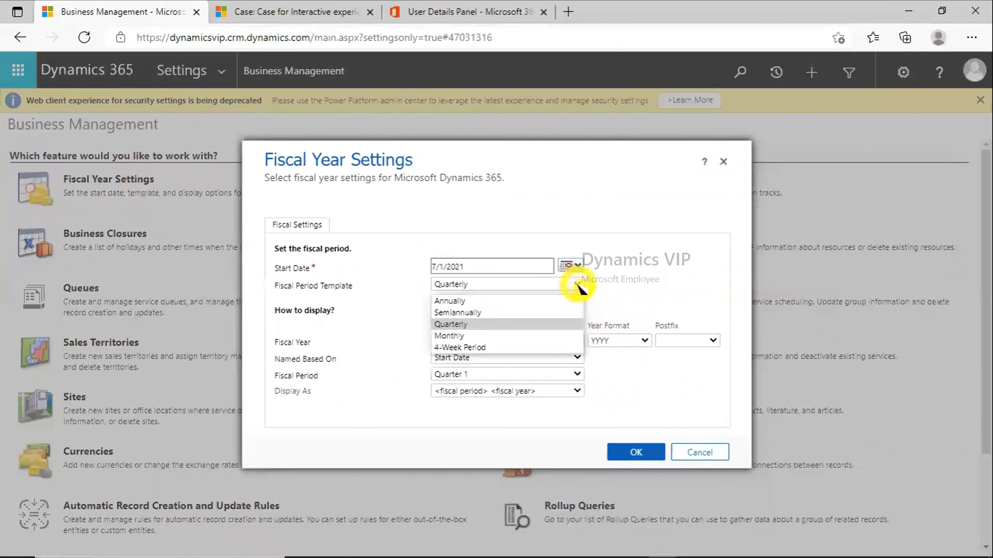
pyautogui.click(634, 300)
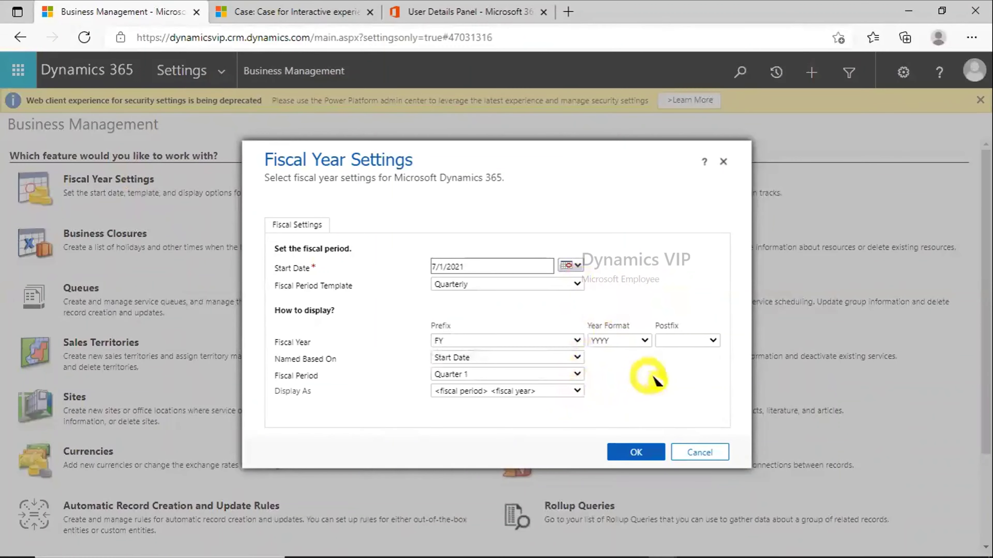
pyautogui.click(642, 453)
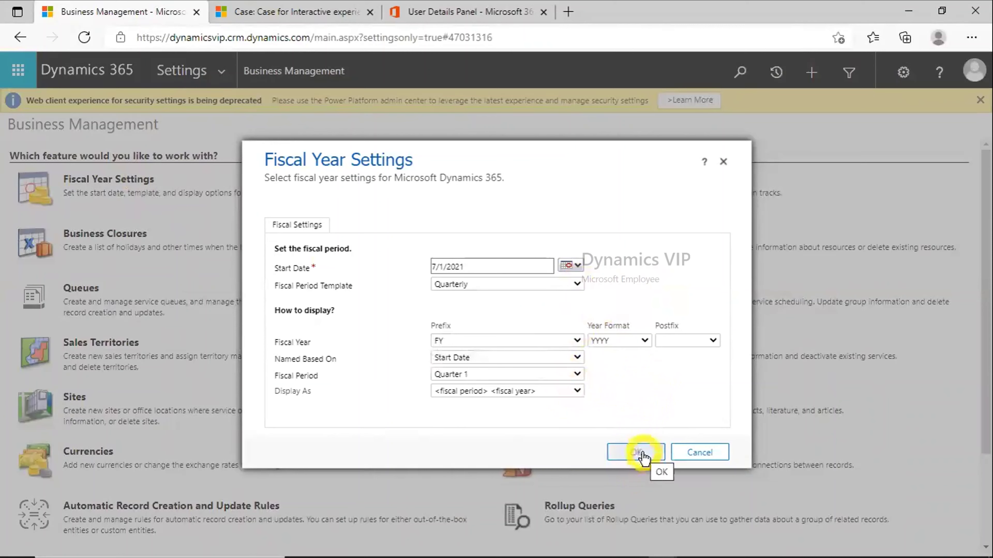
pyautogui.click(641, 453)
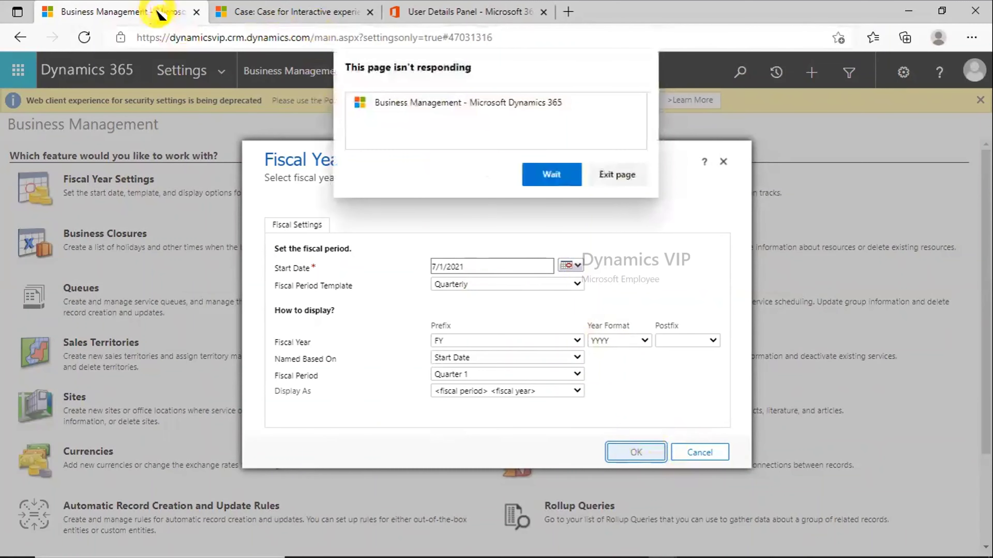
pyautogui.click(552, 176)
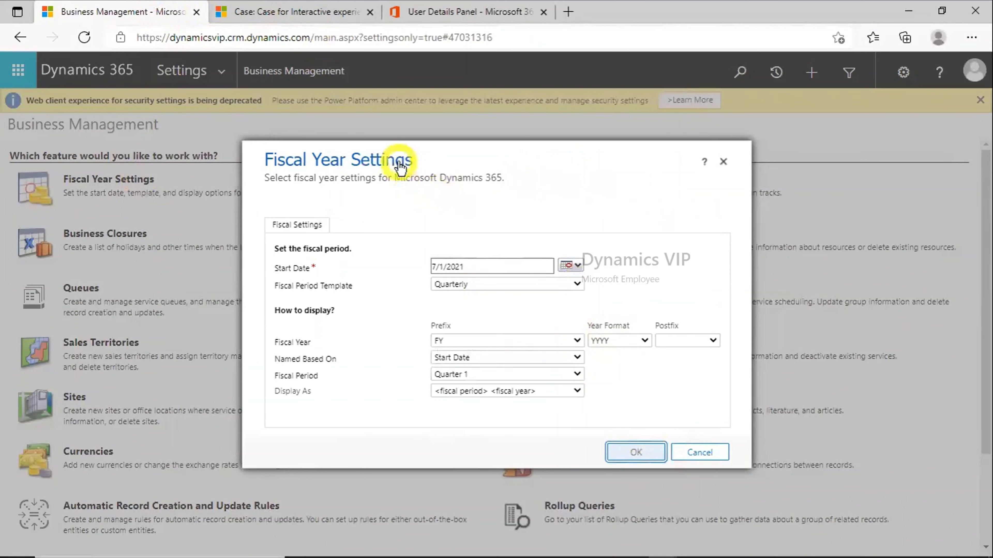
# Duplicate the Business Management page in a second browser tab and open Business Closures in the original one.
pyautogui.hotkey('ctrl', 'shift', 'k')
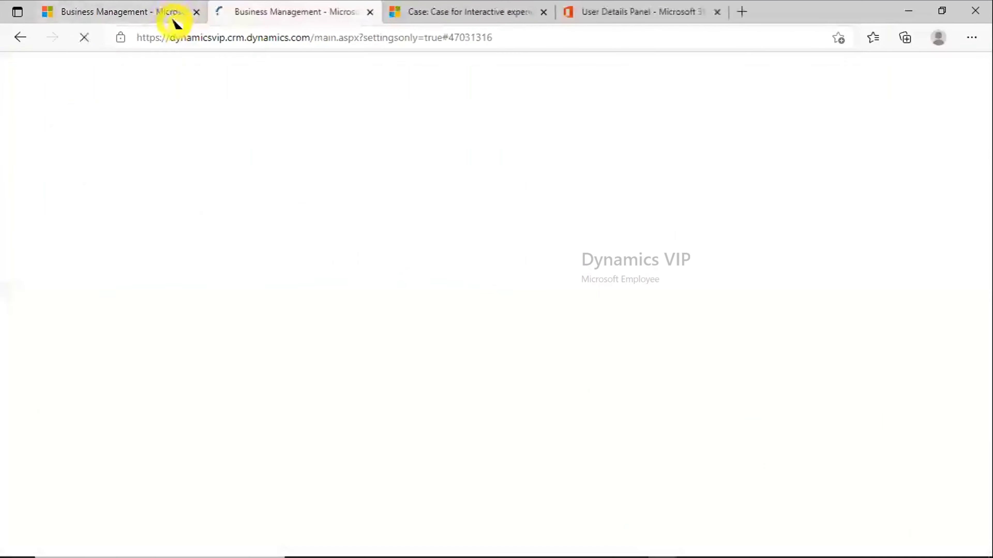
pyautogui.click(174, 20)
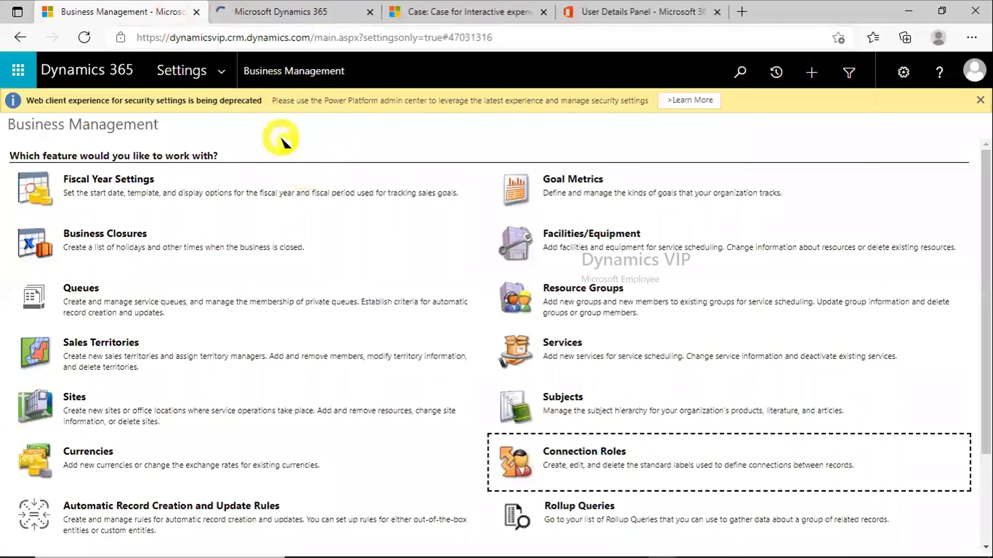
pyautogui.click(144, 236)
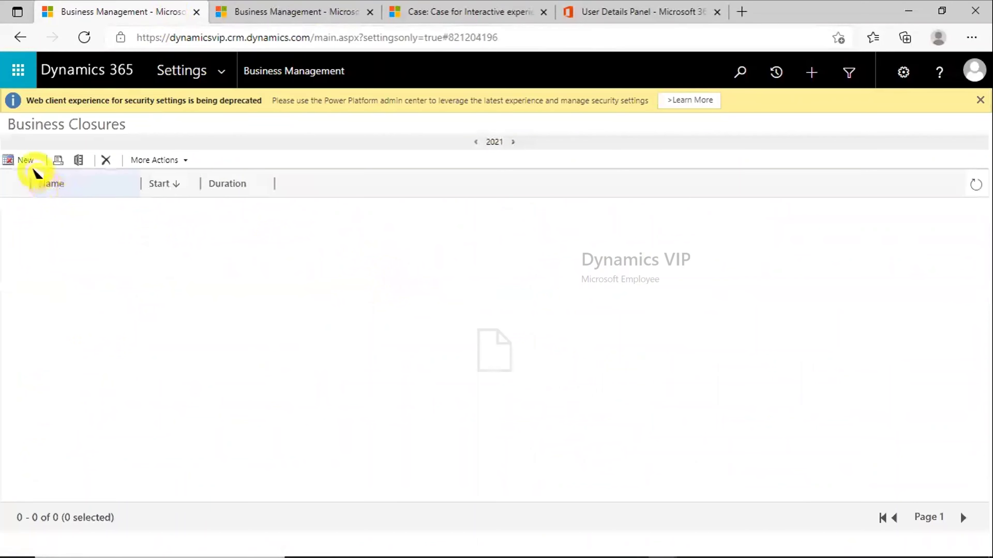
# Schedule a one-day, all-day business closure named Christmas for 12/24/2021.
pyautogui.click(24, 160)
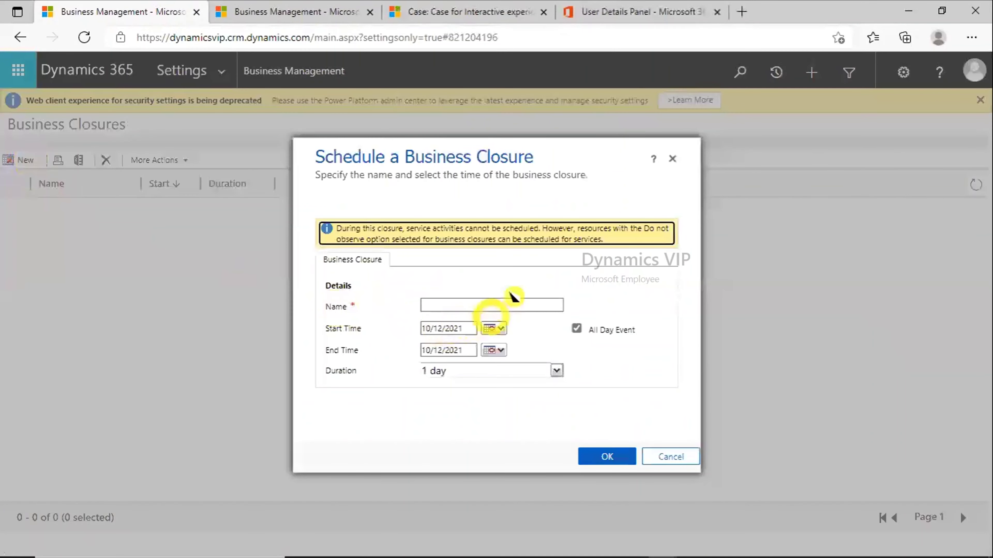
pyautogui.click(519, 304)
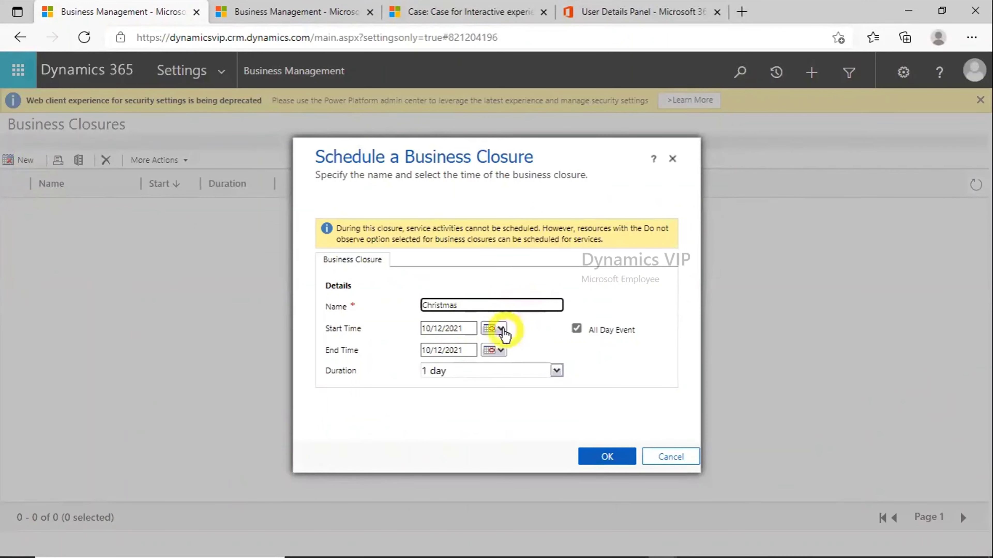
pyautogui.click(500, 329)
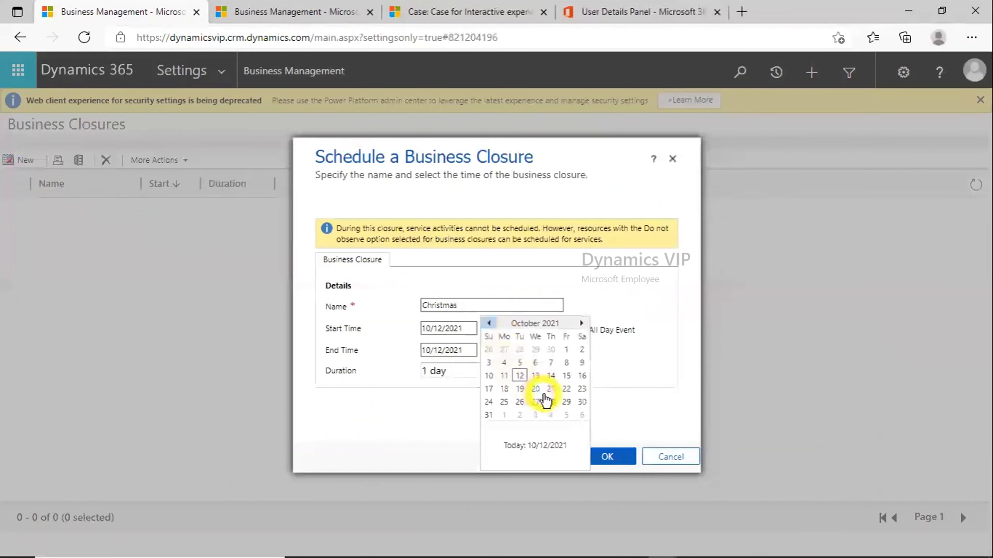
pyautogui.click(582, 325)
pyautogui.click(581, 325)
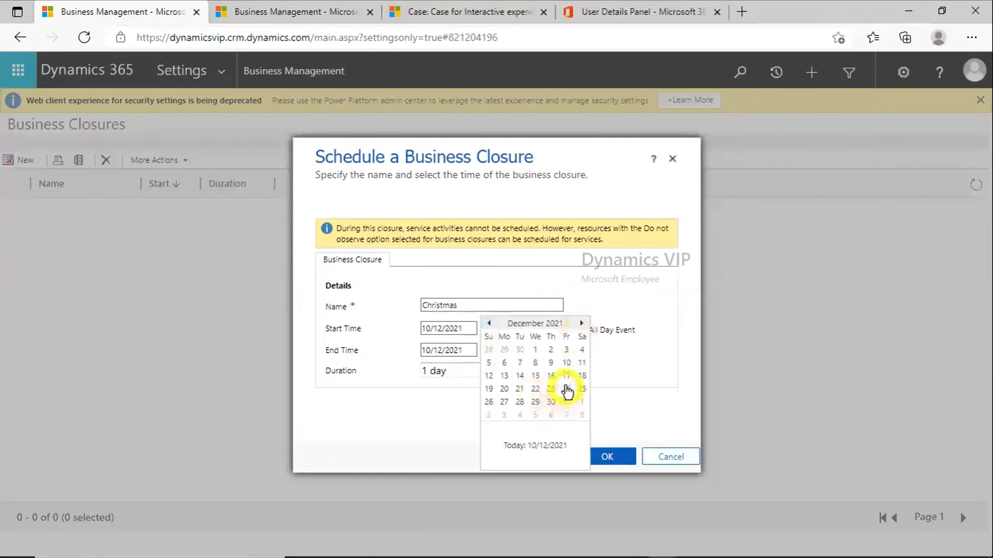
pyautogui.click(567, 389)
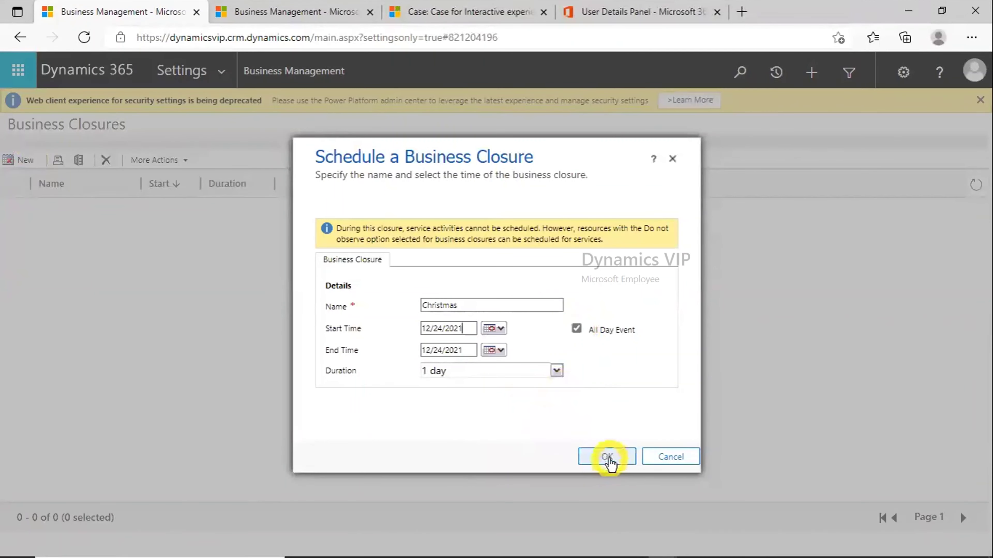
pyautogui.click(607, 458)
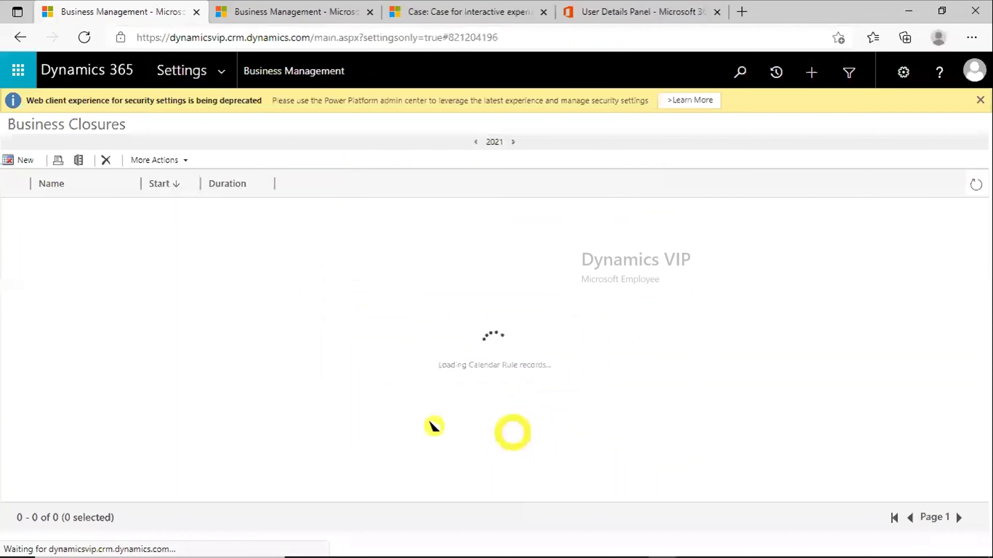
# Schedule a one-day, all-day business closure named New Year for 1/3/2022.
pyautogui.click(17, 160)
pyautogui.click(465, 304)
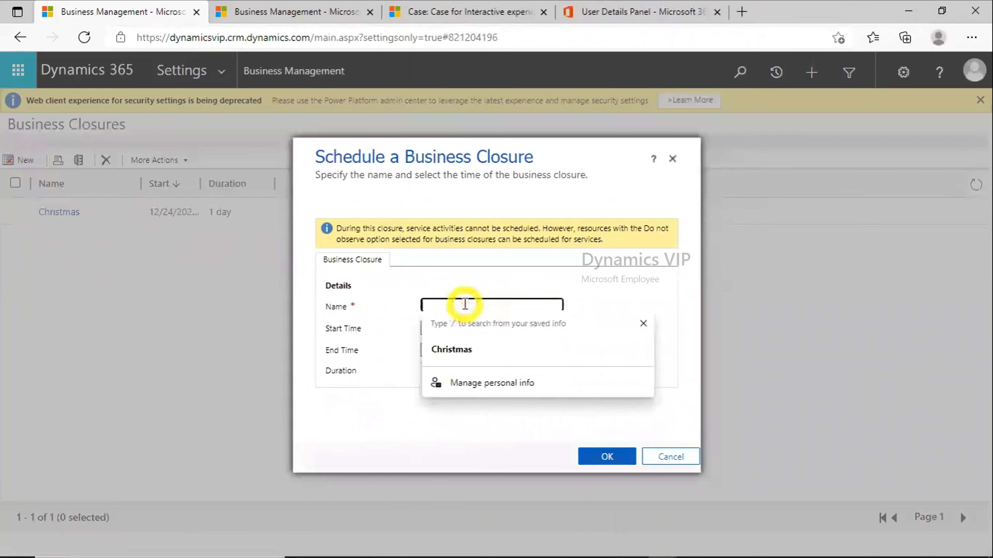
pyautogui.write('New Y')
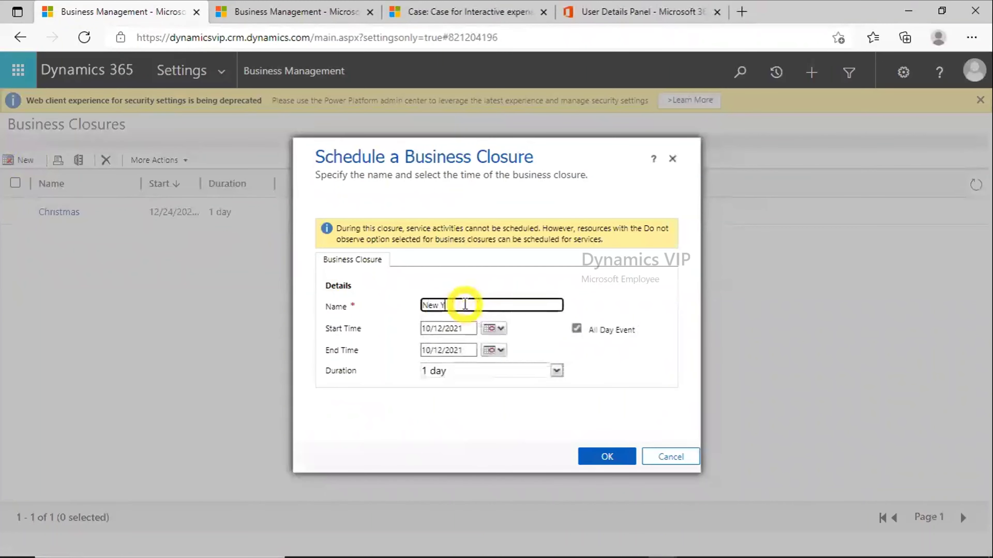
pyautogui.write('ear')
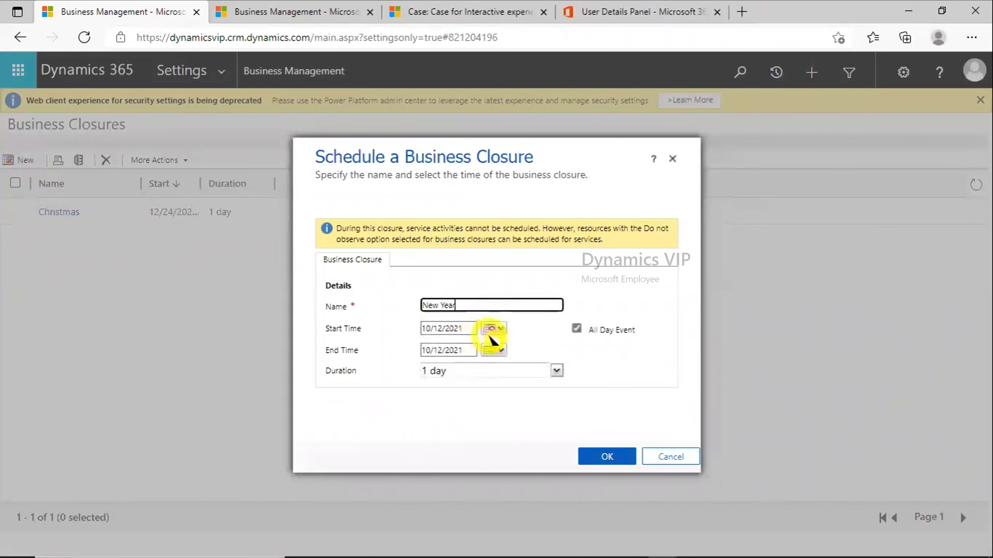
pyautogui.click(493, 329)
pyautogui.click(582, 323)
pyautogui.click(582, 323)
pyautogui.click(582, 322)
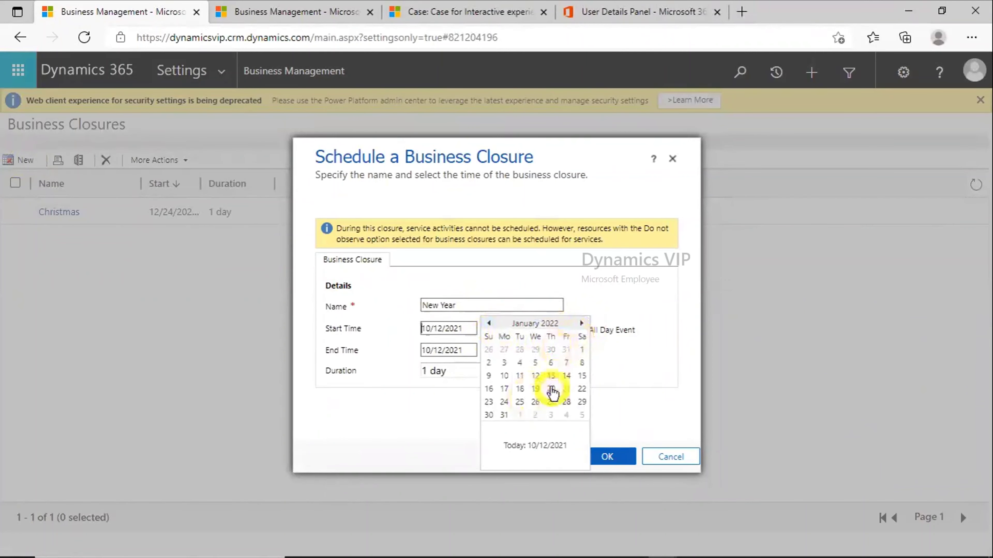
pyautogui.click(505, 365)
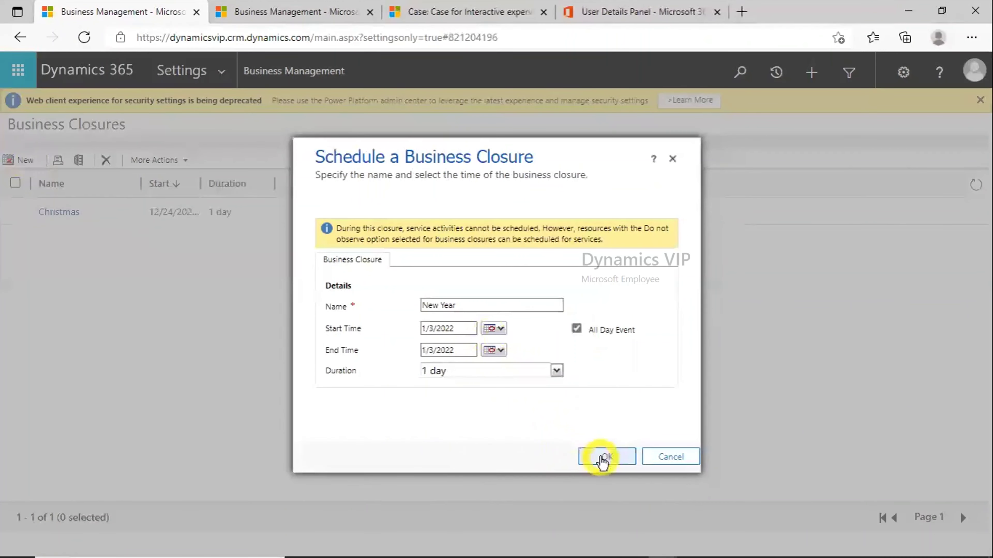
pyautogui.click(598, 458)
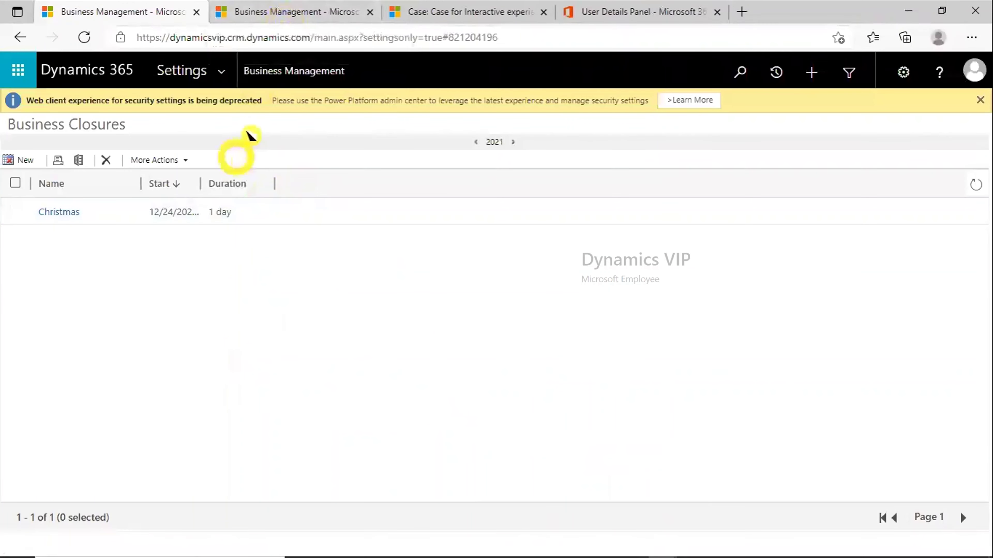
# Open Queues in the duplicated Business Management page and examine the Entity Queues list, trying the D name filter before showing all records.
pyautogui.click(279, 16)
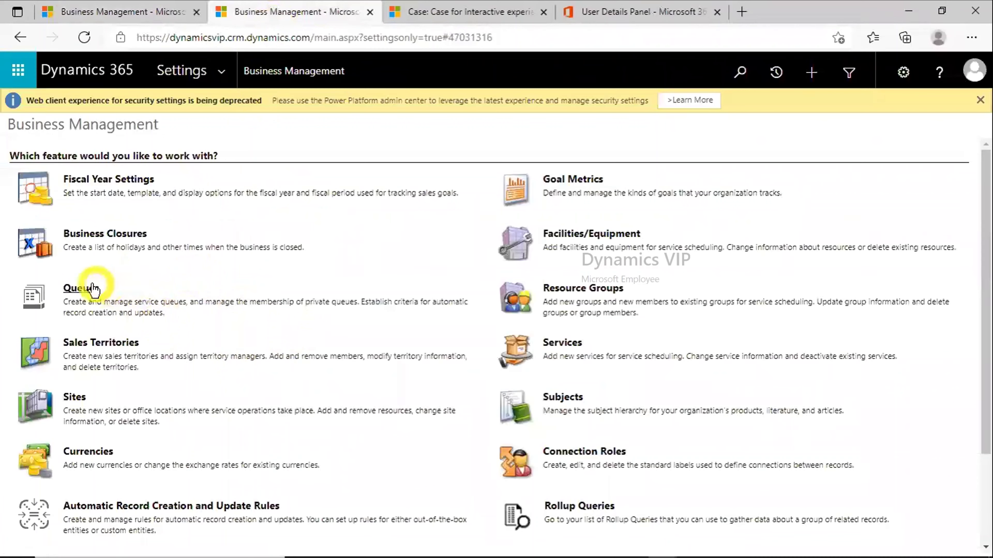
pyautogui.click(88, 290)
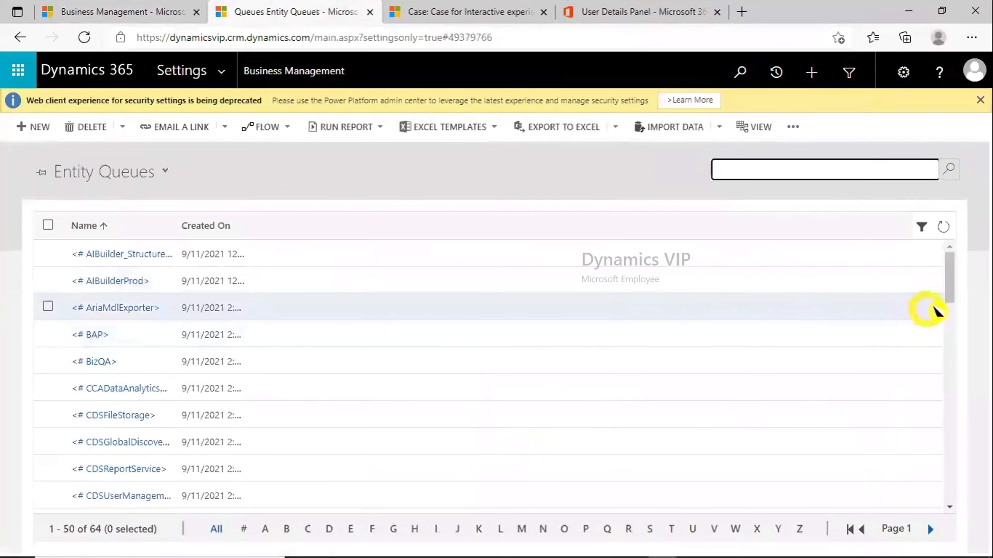
pyautogui.moveTo(948, 280); pyautogui.dragTo(951, 313)
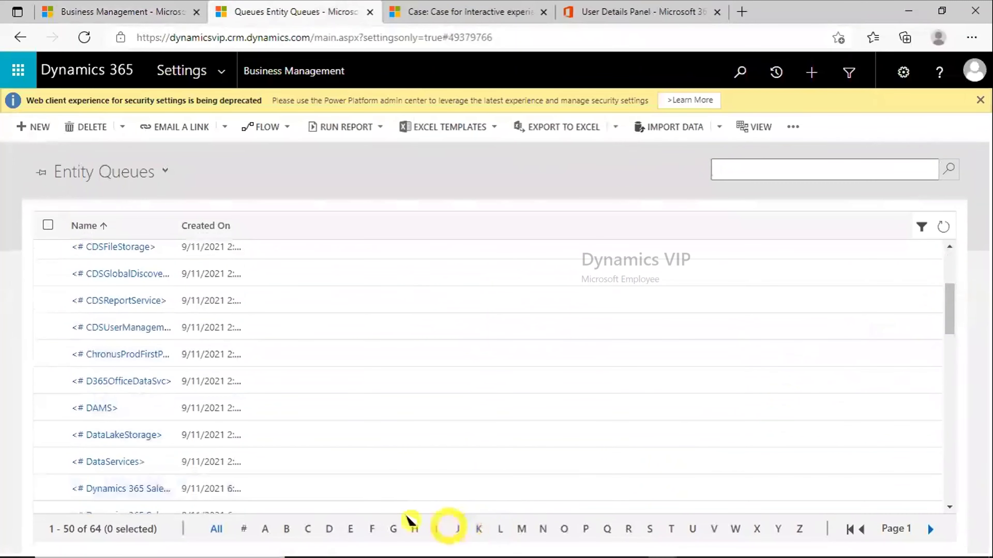
pyautogui.click(329, 528)
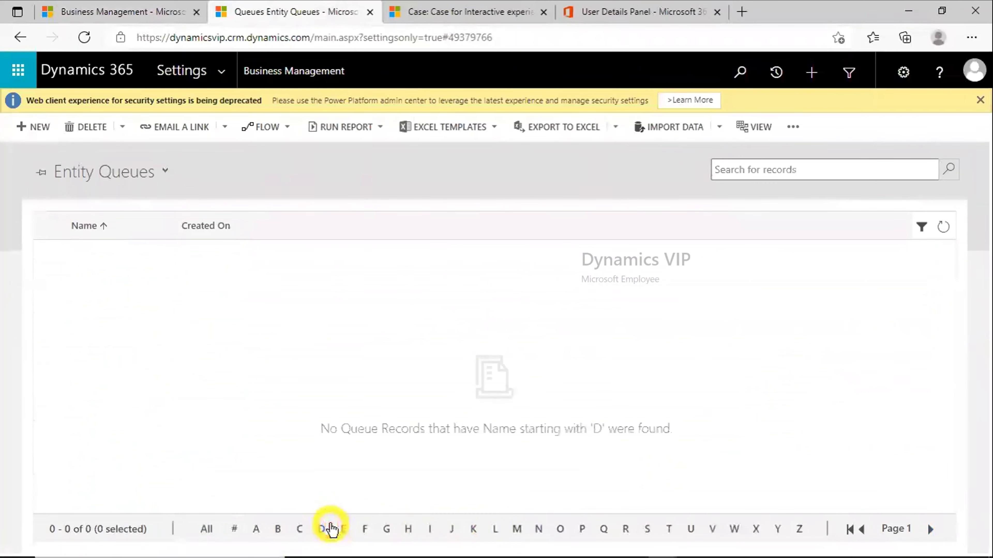
pyautogui.click(210, 530)
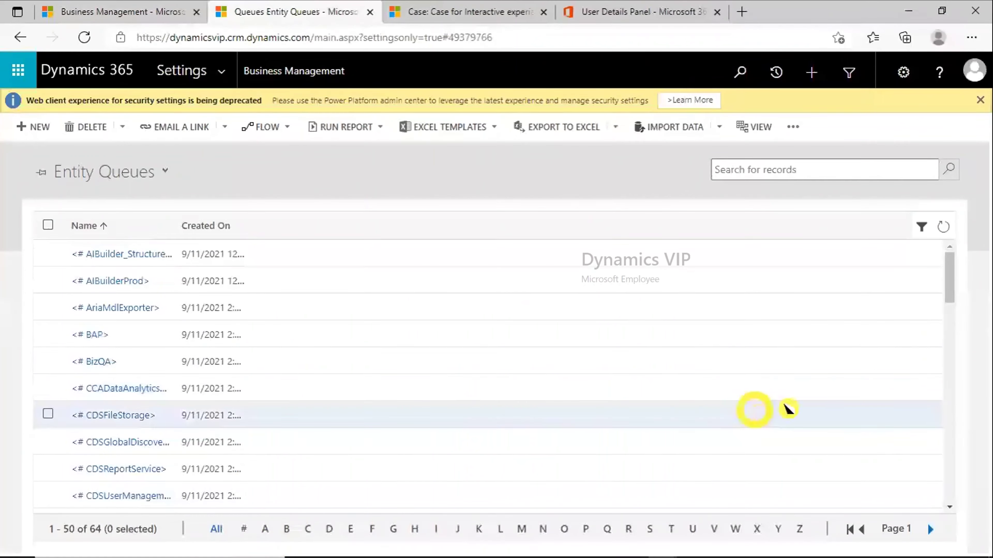
pyautogui.moveTo(950, 299); pyautogui.dragTo(970, 430)
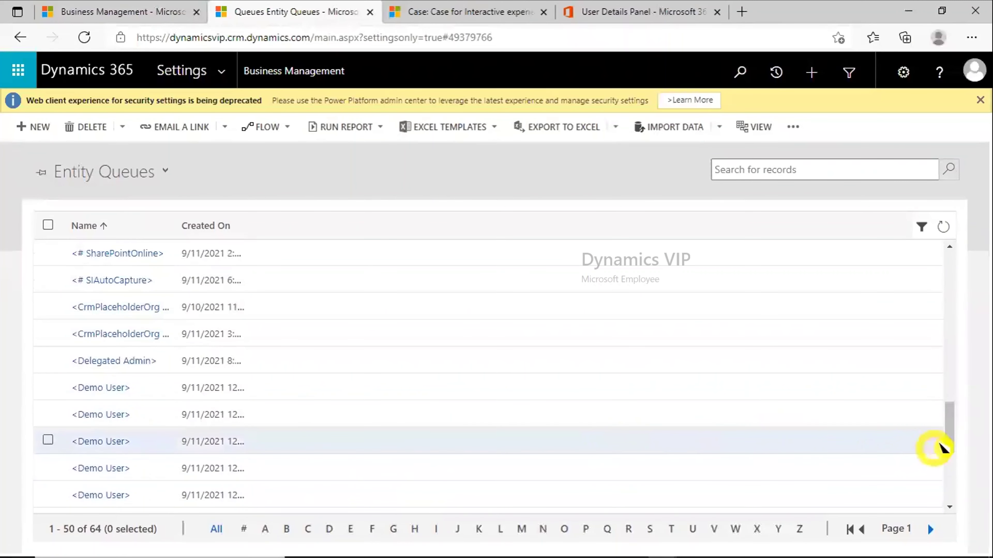
pyautogui.moveTo(949, 428); pyautogui.dragTo(948, 492)
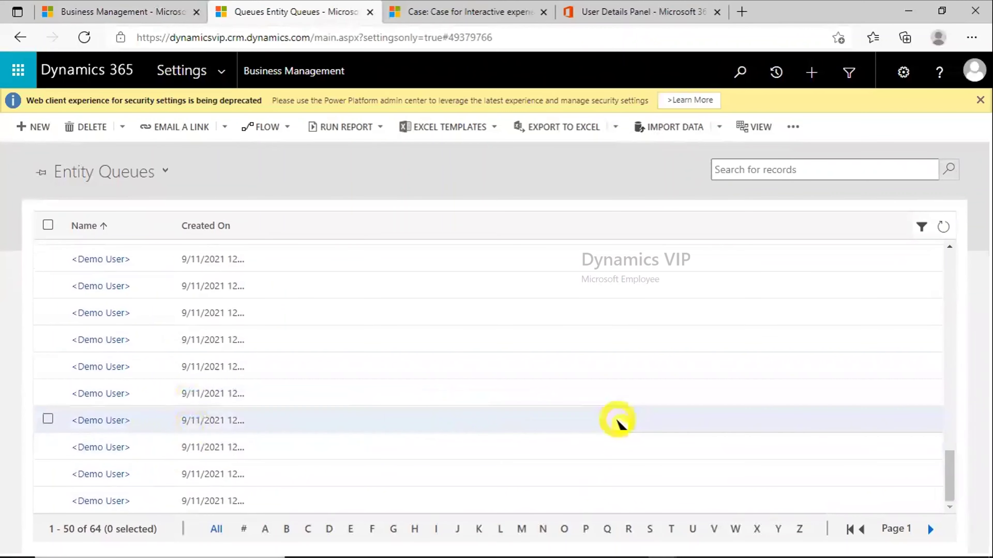
pyautogui.moveTo(949, 459); pyautogui.dragTo(922, 405)
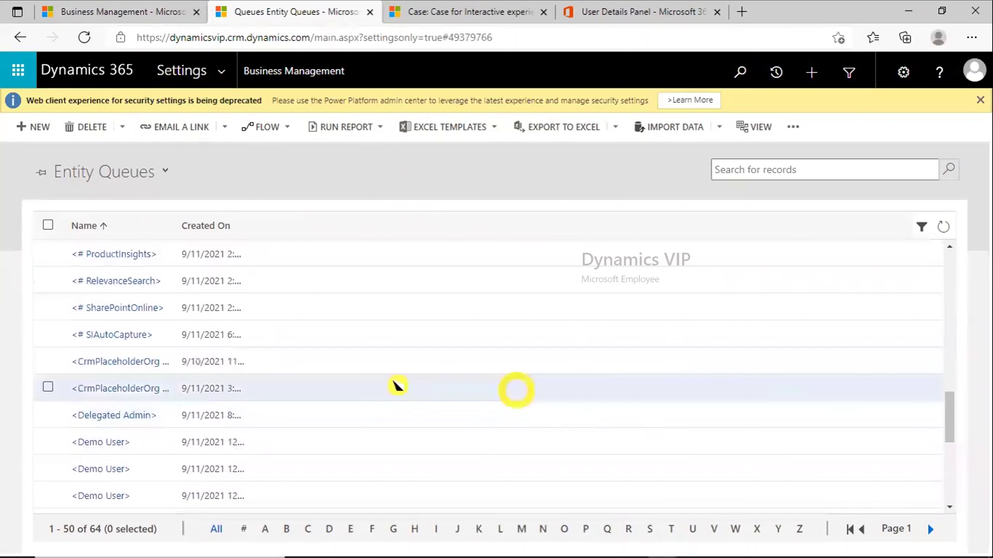
# Create and save a new queue named Leve 3, and look through the sections of its form.
pyautogui.click(32, 126)
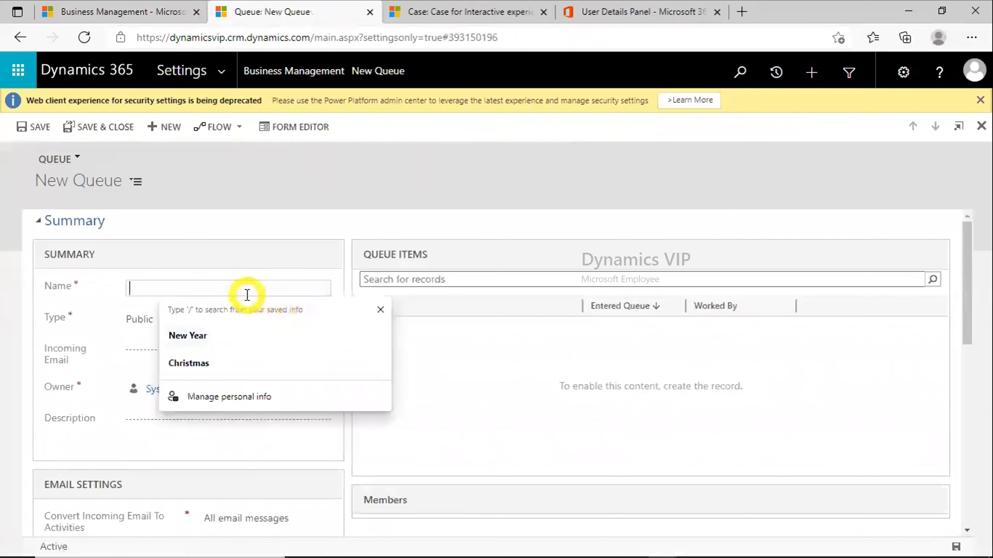
pyautogui.click(246, 293)
pyautogui.write('Leve 3')
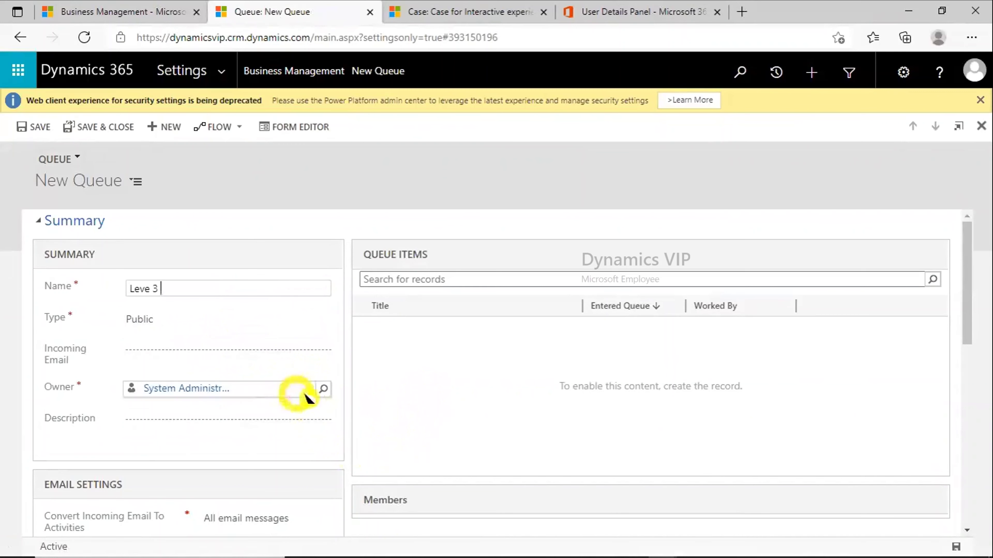
pyautogui.moveTo(970, 317); pyautogui.dragTo(953, 333)
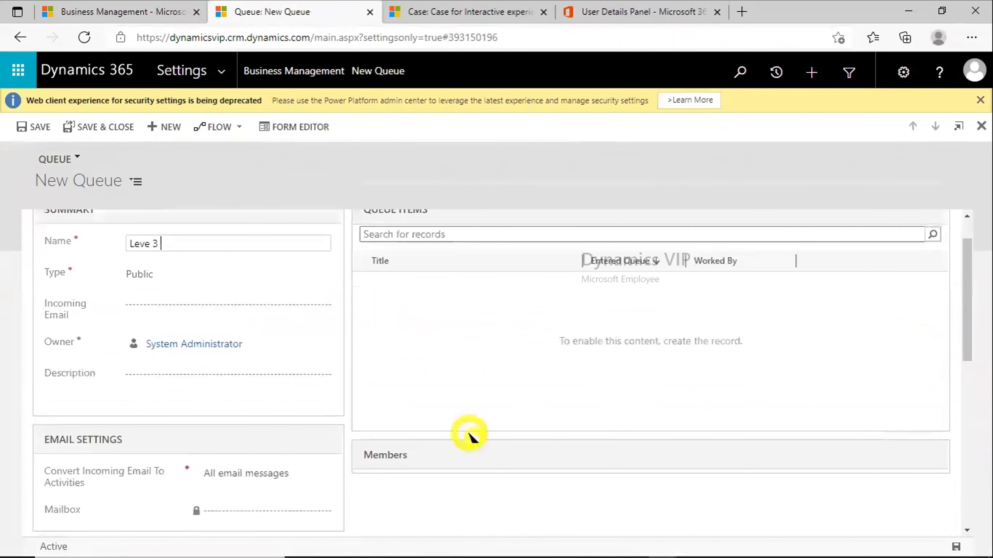
pyautogui.click(39, 127)
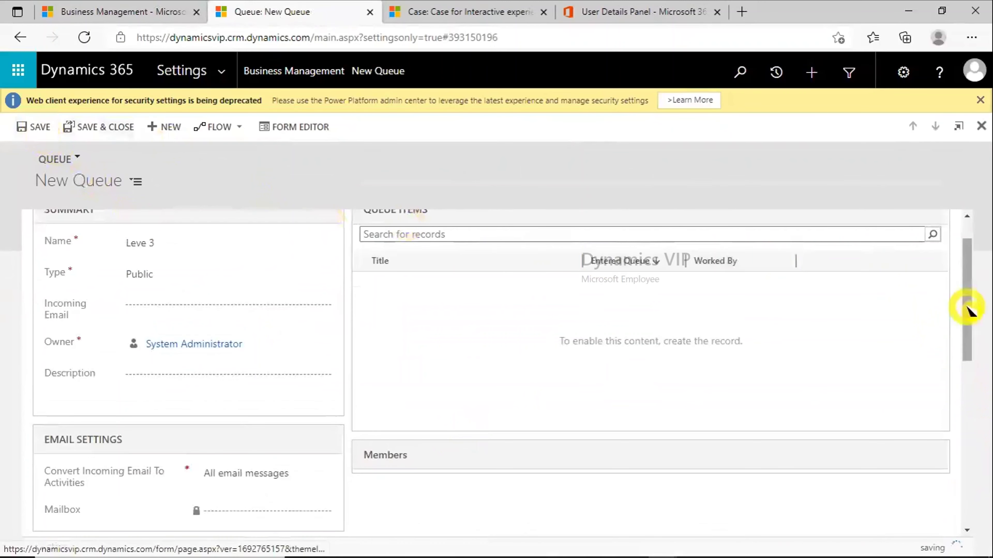
pyautogui.moveTo(966, 307); pyautogui.dragTo(957, 244)
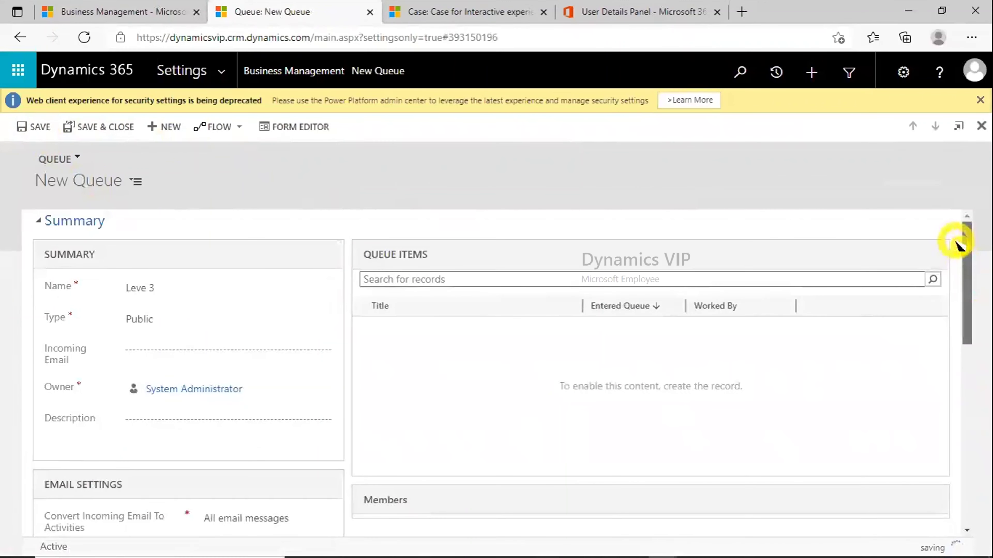
pyautogui.moveTo(957, 243); pyautogui.dragTo(974, 510)
pyautogui.click(866, 402)
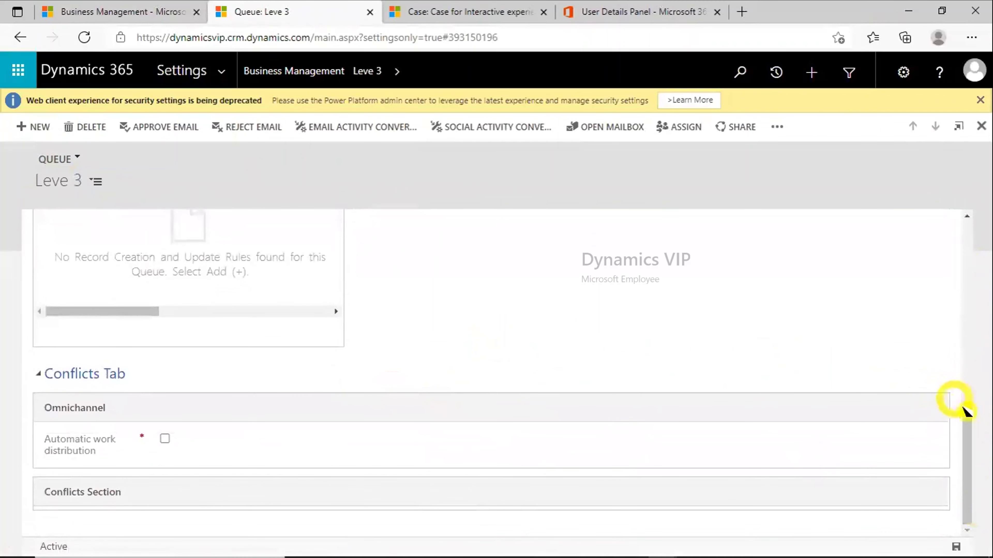
pyautogui.moveTo(968, 426); pyautogui.dragTo(953, 215)
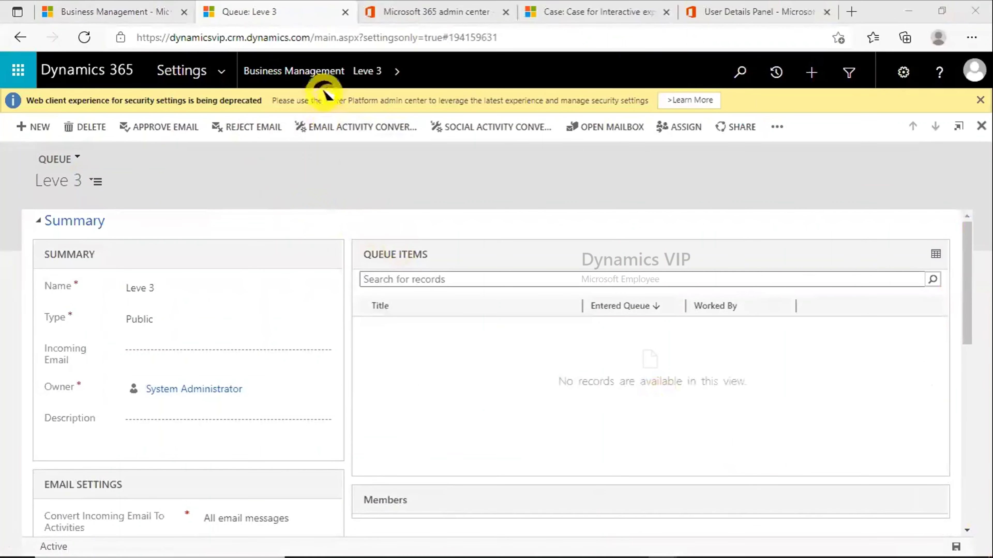
# Return to Business Management, open Sales Territories and examine the All Territories list.
pyautogui.click(318, 75)
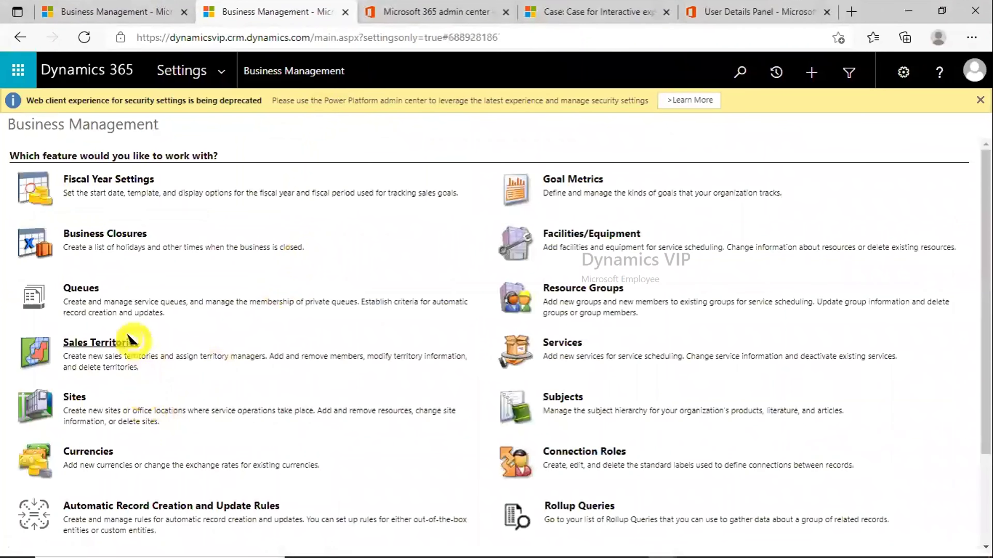
pyautogui.click(128, 345)
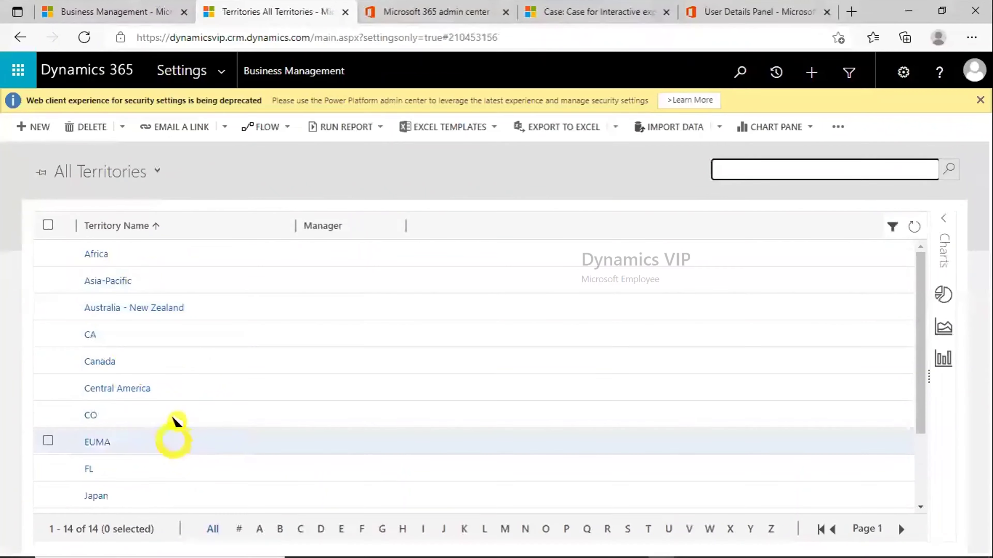
pyautogui.moveTo(923, 426)
pyautogui.mouseDown()
pyautogui.moveTo(925, 492)
pyautogui.moveTo(922, 416)
pyautogui.mouseUp()
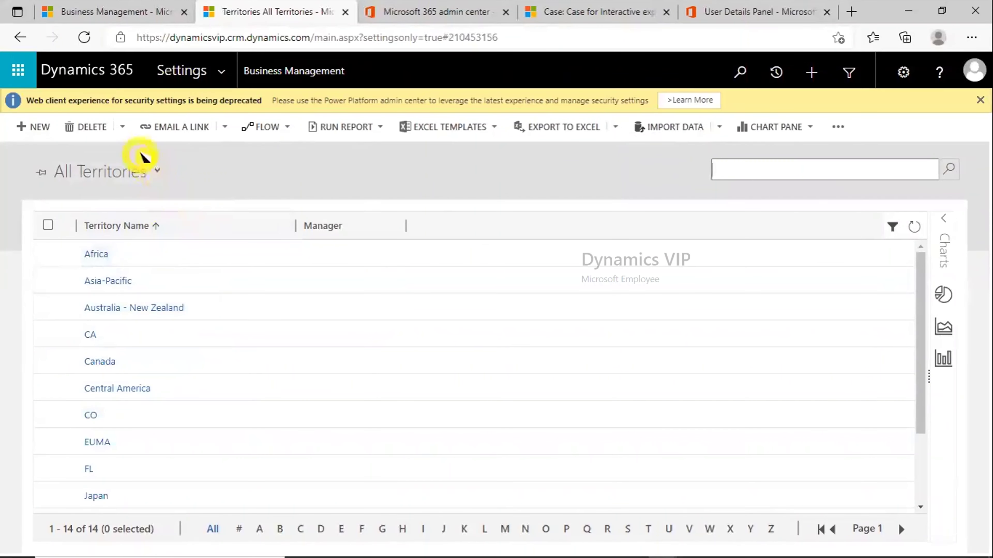
# Open Sites from Business Management and start a new site record named Site 1.
pyautogui.click(266, 78)
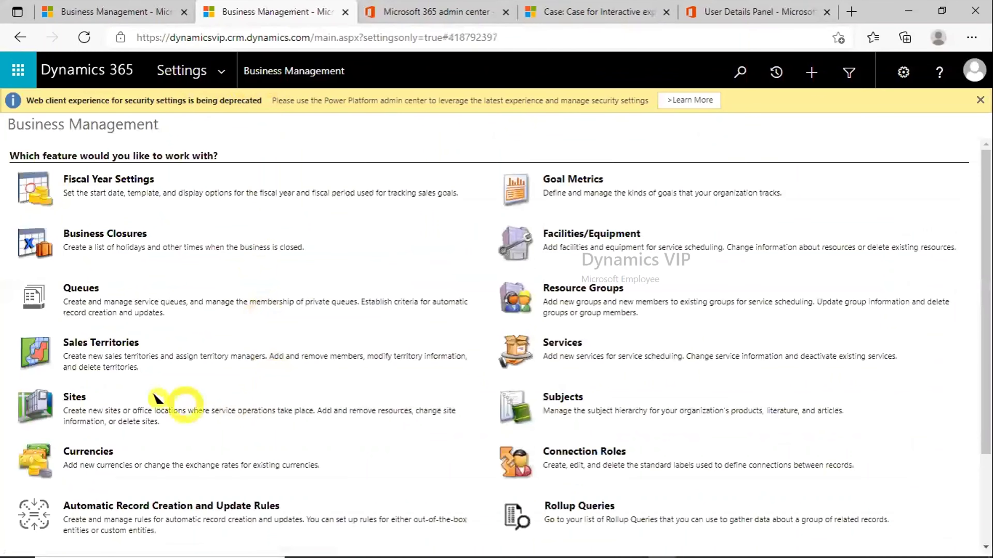
pyautogui.click(80, 398)
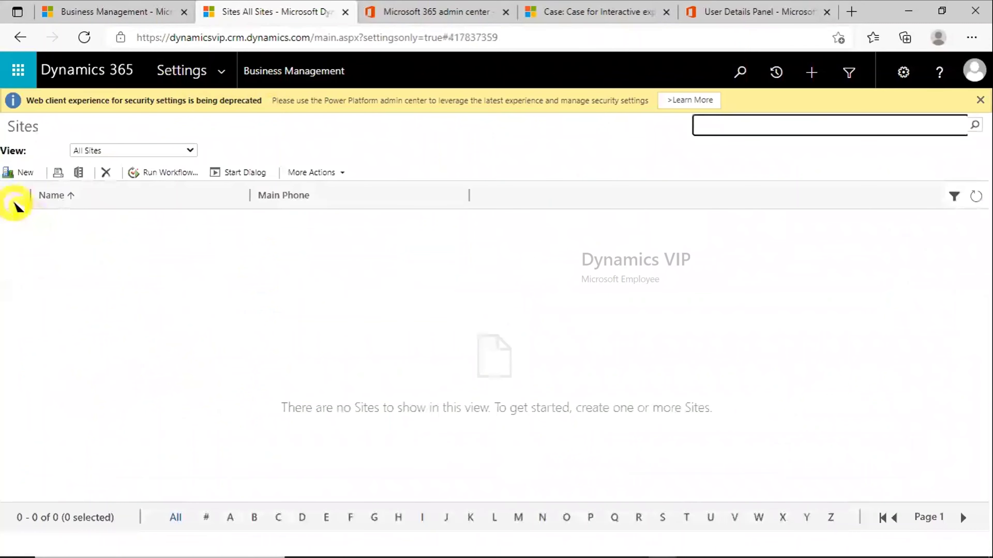
pyautogui.click(23, 174)
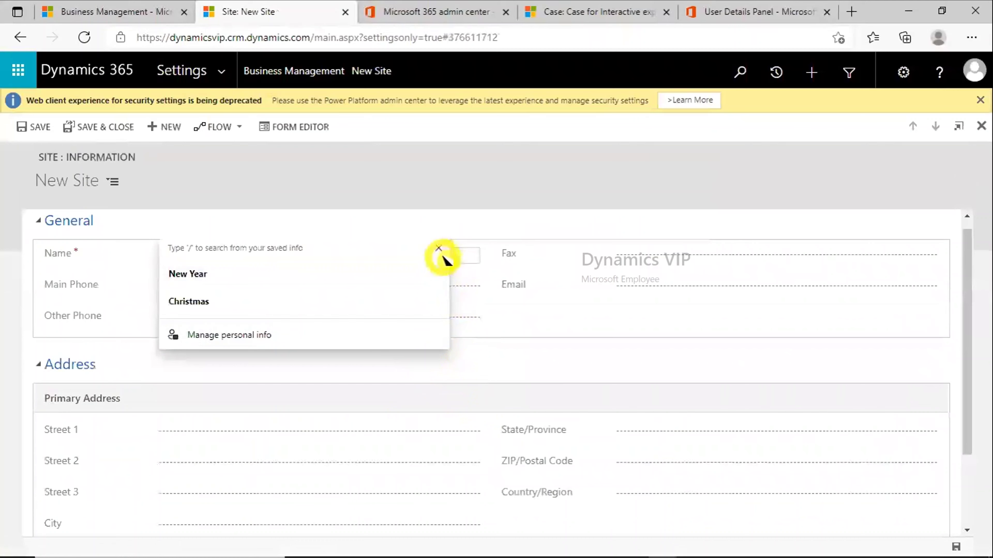
pyautogui.click(469, 253)
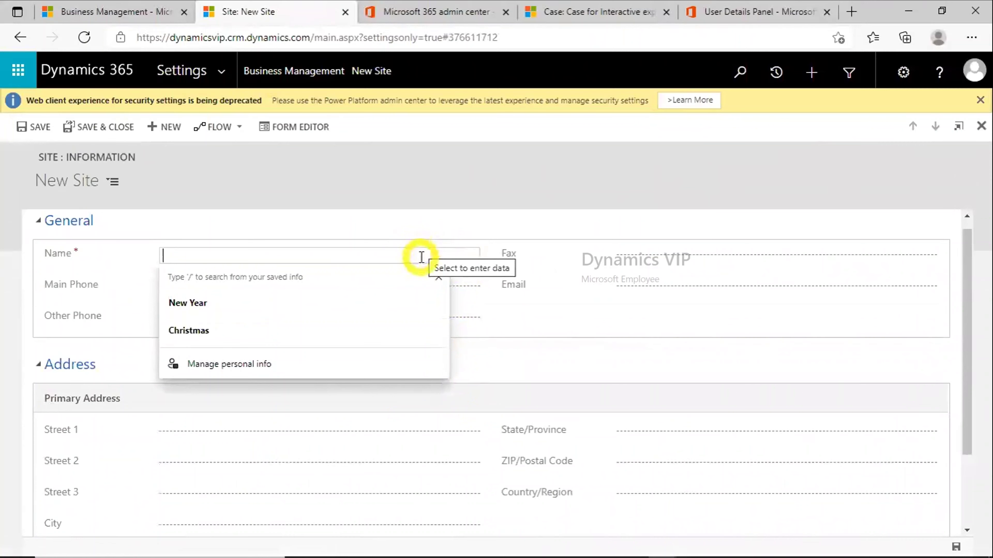
pyautogui.write('Site 1')
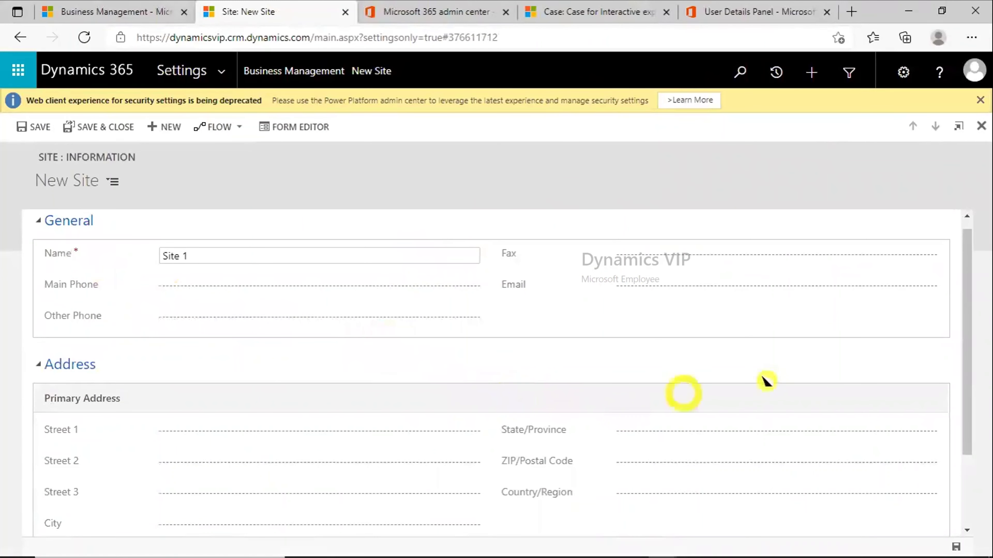
# Fill in the primary address of Site 1 with a street, city, state and ZIP code.
pyautogui.moveTo(969, 376); pyautogui.dragTo(968, 435)
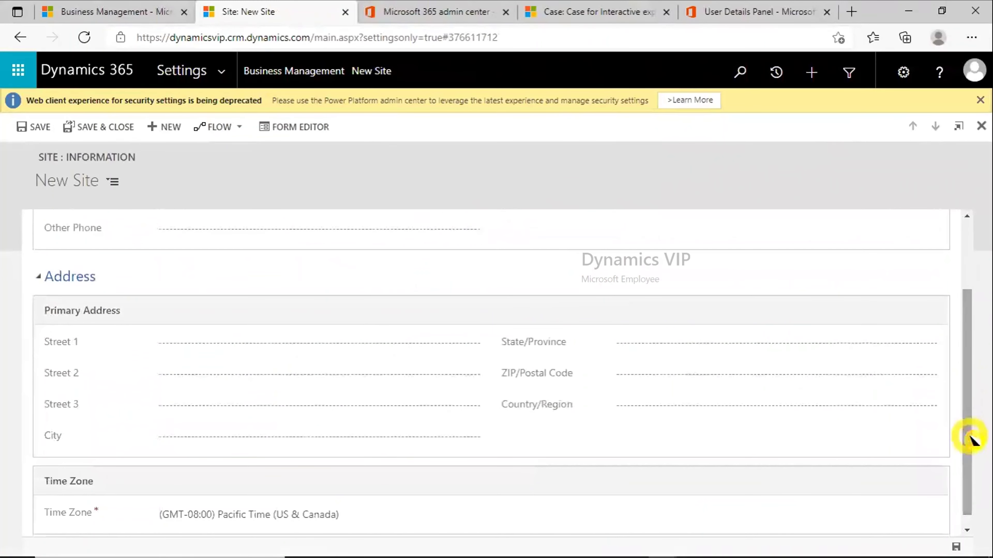
pyautogui.click(259, 343)
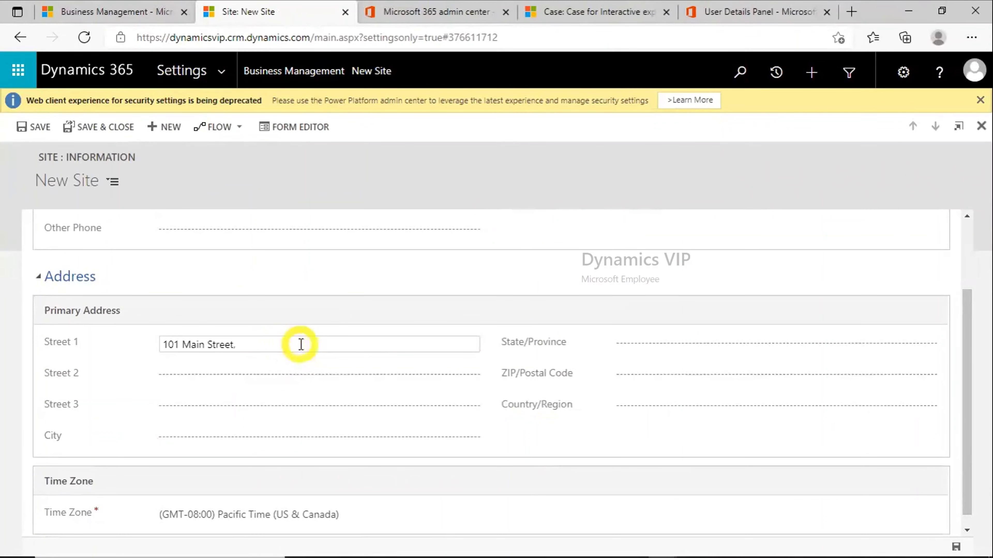
pyautogui.click(235, 437)
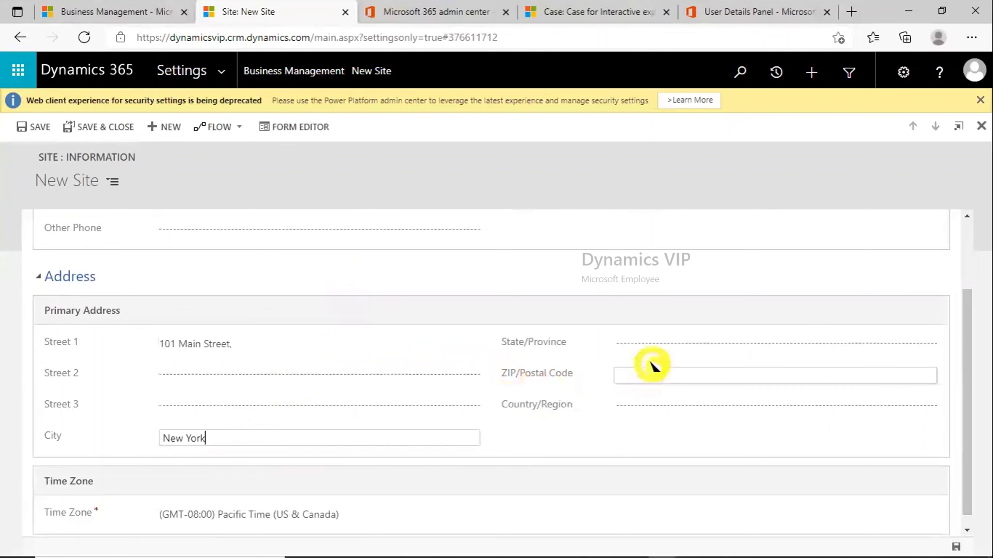
pyautogui.click(649, 343)
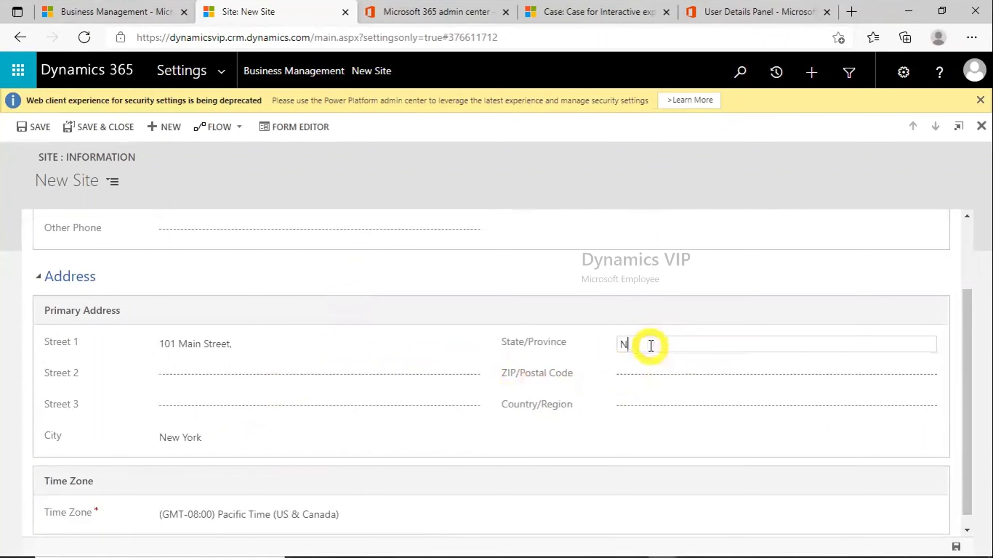
pyautogui.write('NY')
pyautogui.click(651, 370)
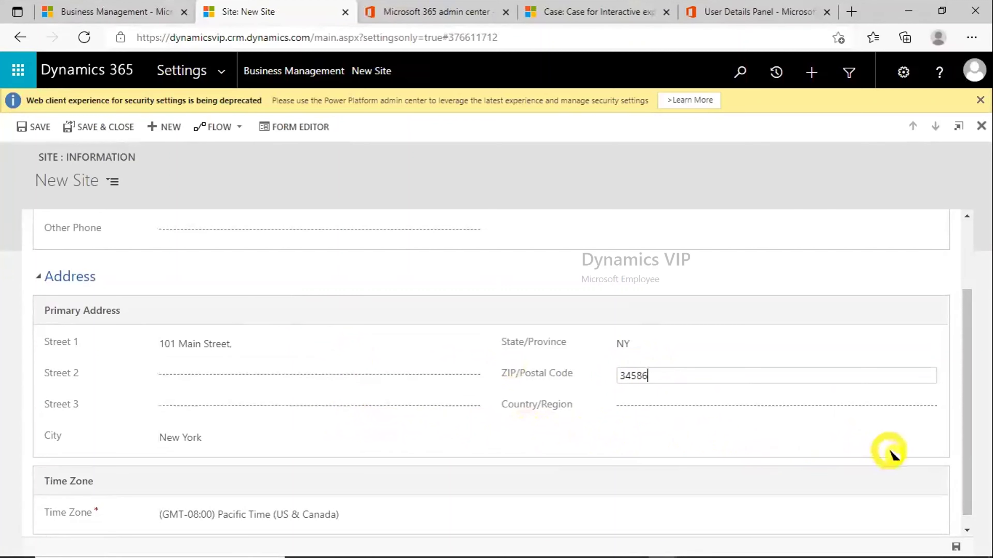
# Set the time zone of Site 1 to (GMT-05:00) Eastern Time (US & Canada), then save and close the record.
pyautogui.click(664, 516)
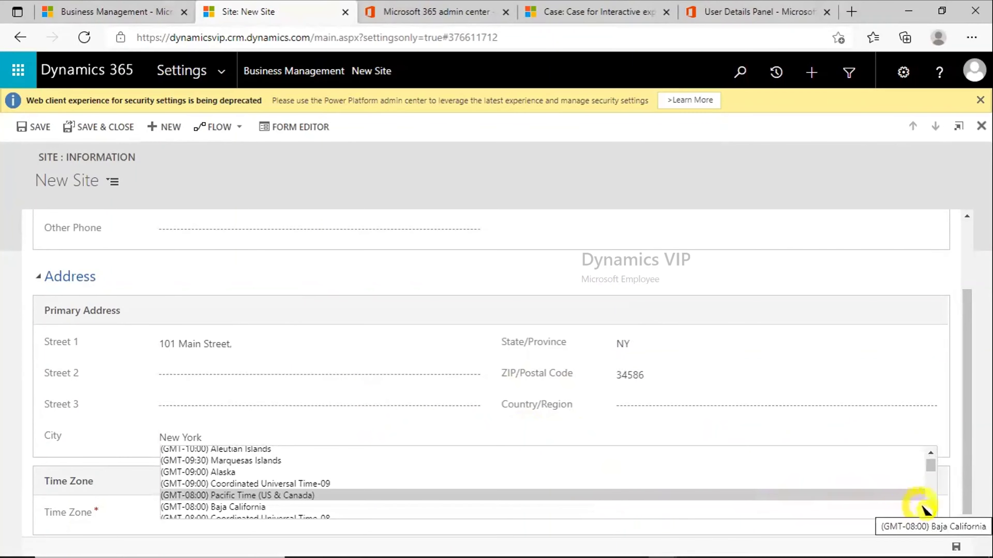
pyautogui.click(932, 499)
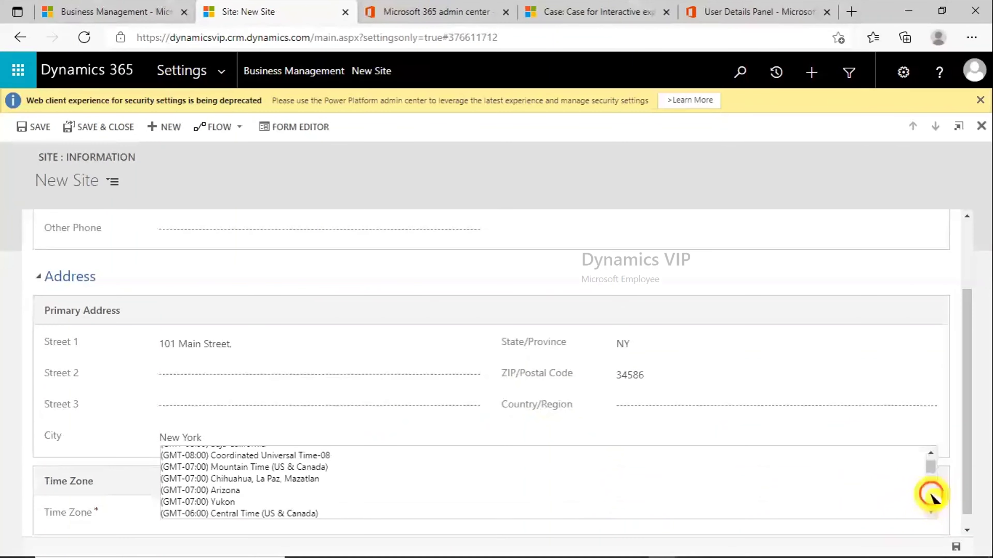
pyautogui.click(932, 499)
pyautogui.click(932, 499)
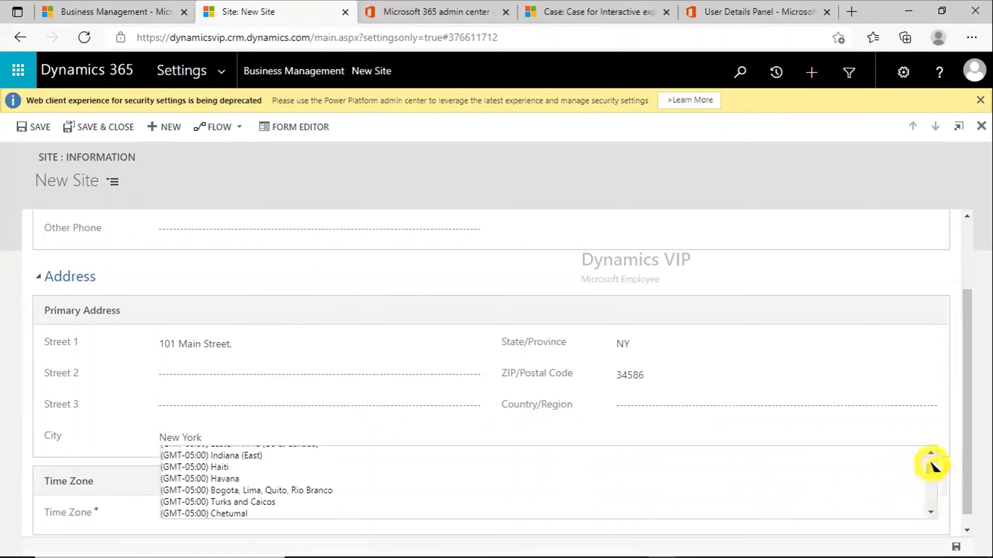
pyautogui.click(930, 453)
pyautogui.click(931, 454)
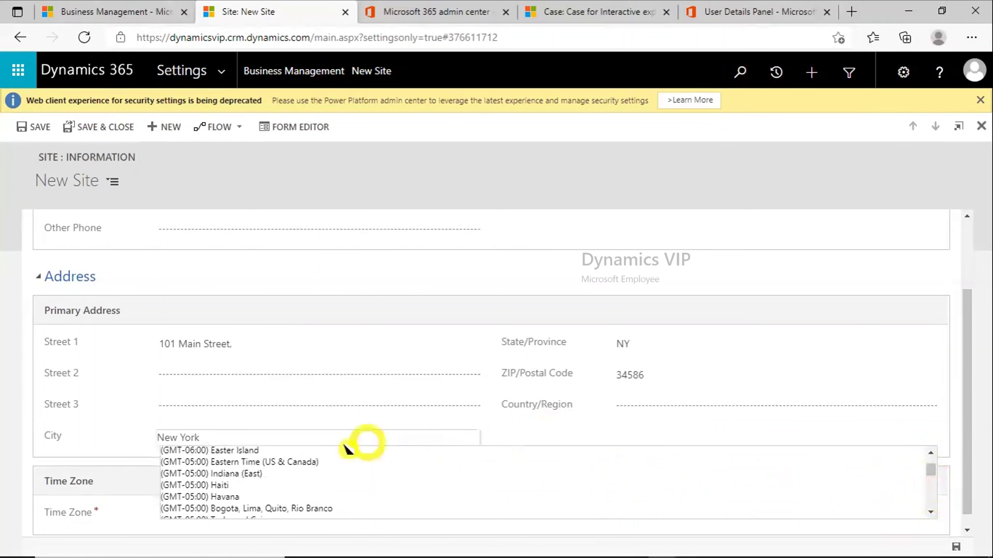
pyautogui.click(290, 463)
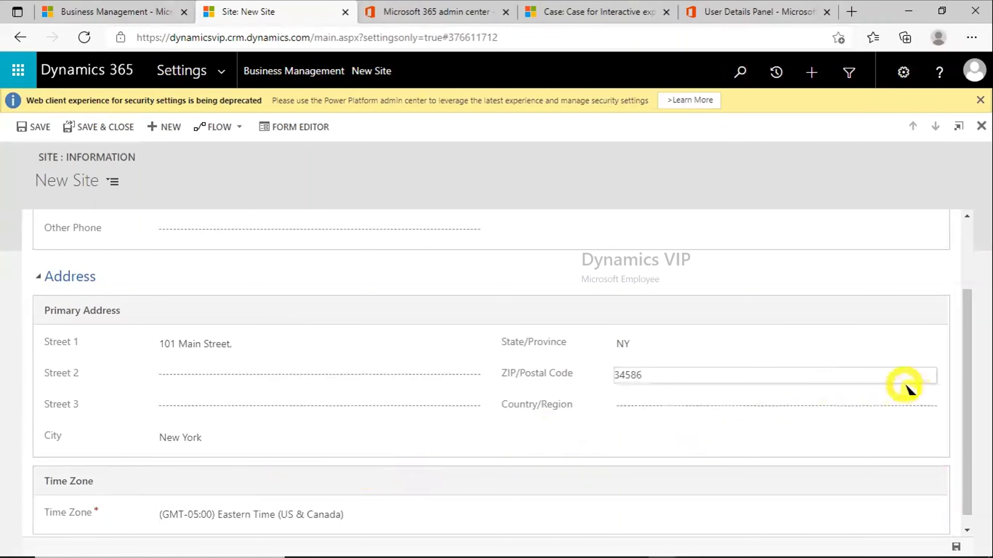
pyautogui.moveTo(962, 416); pyautogui.dragTo(963, 311)
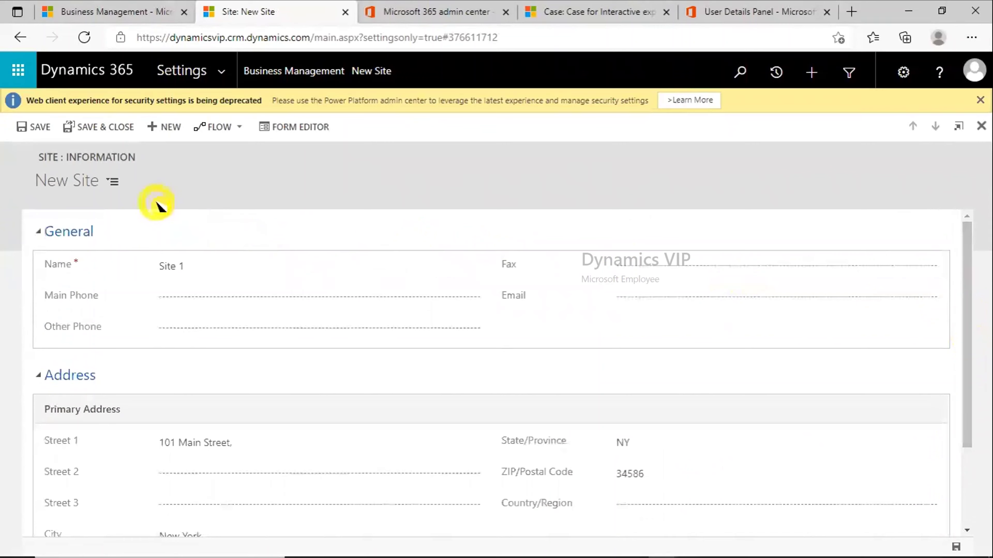
pyautogui.click(108, 129)
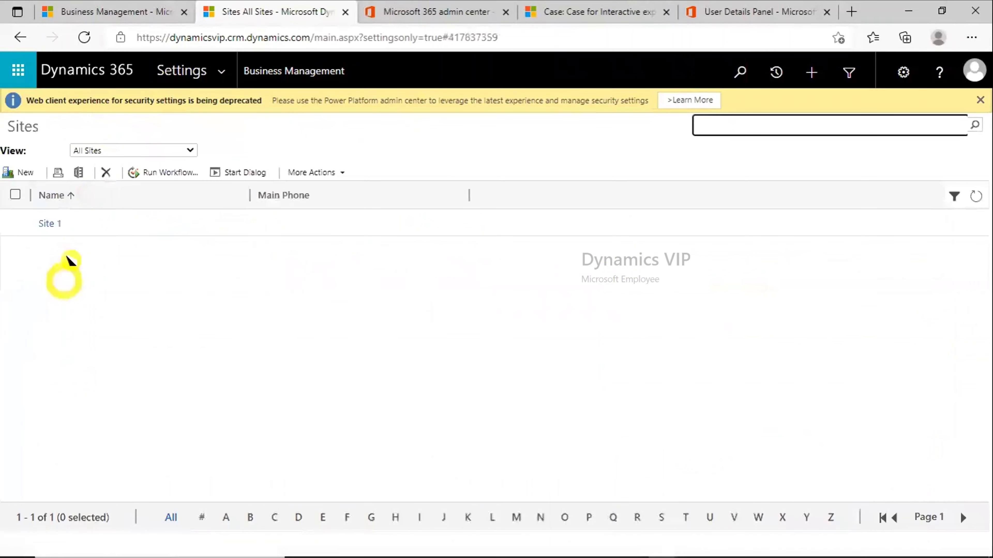
# Start another new site record and name it Site 2.
pyautogui.click(22, 173)
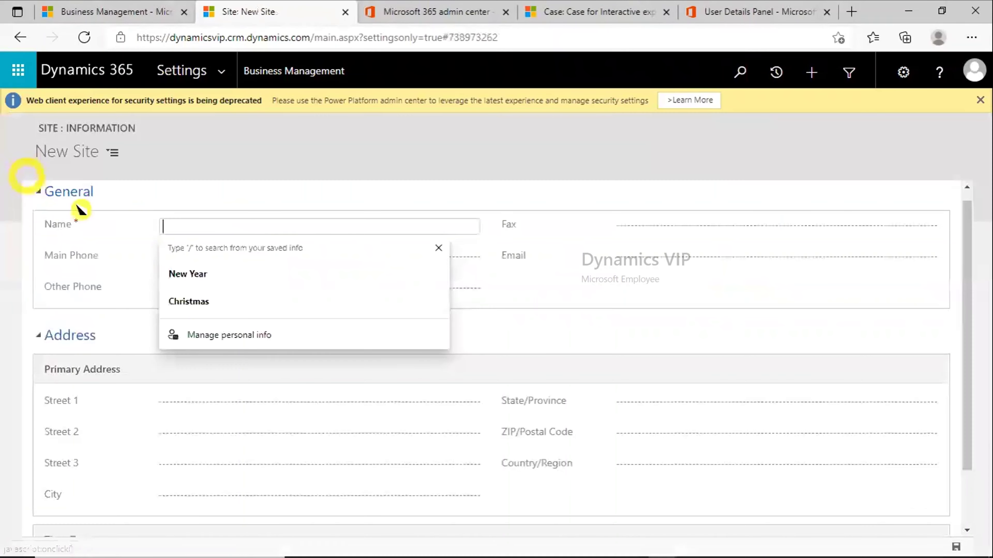
pyautogui.click(530, 344)
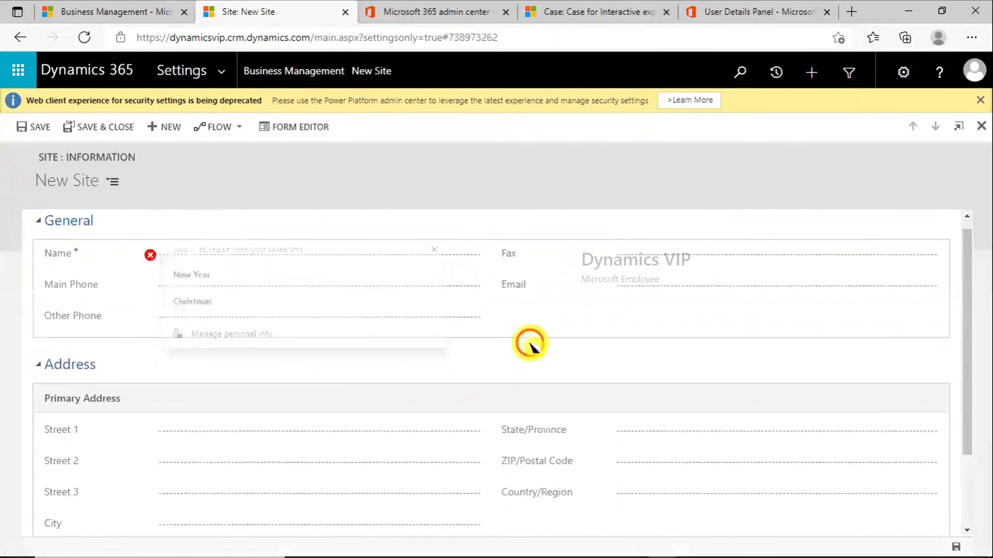
pyautogui.click(353, 256)
pyautogui.write('Site')
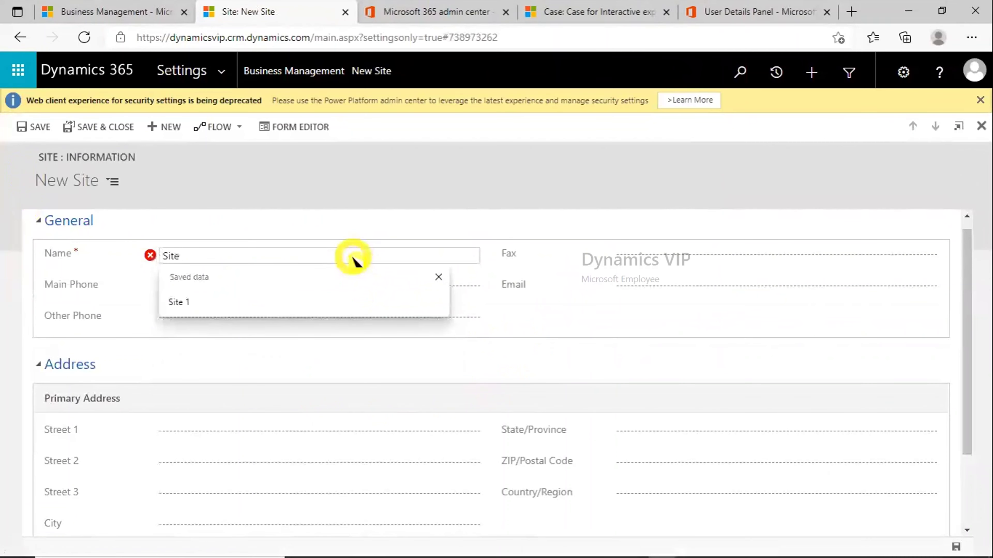
pyautogui.write(' 2')
# Fill in the primary address of Site 2 with a street, state and ZIP code.
pyautogui.click(347, 434)
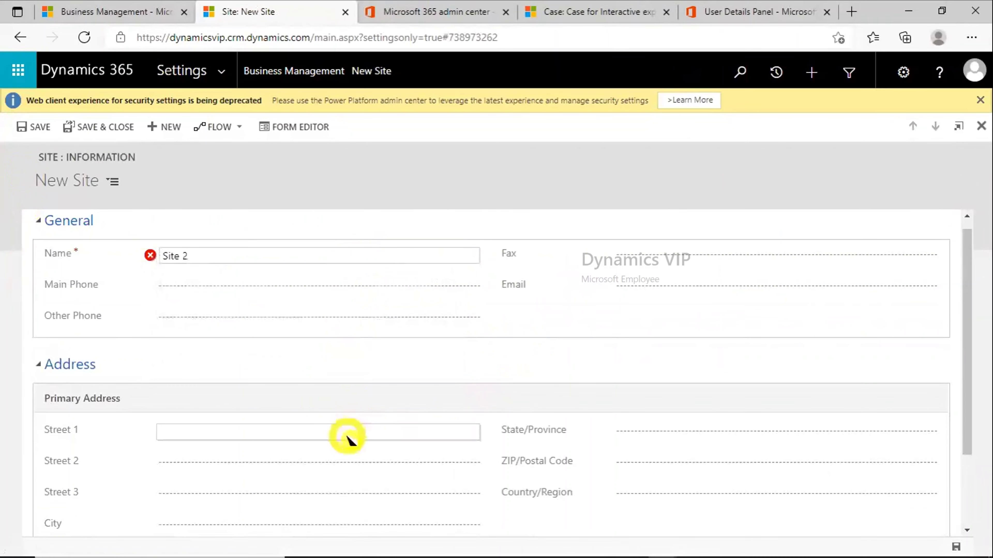
pyautogui.click(347, 436)
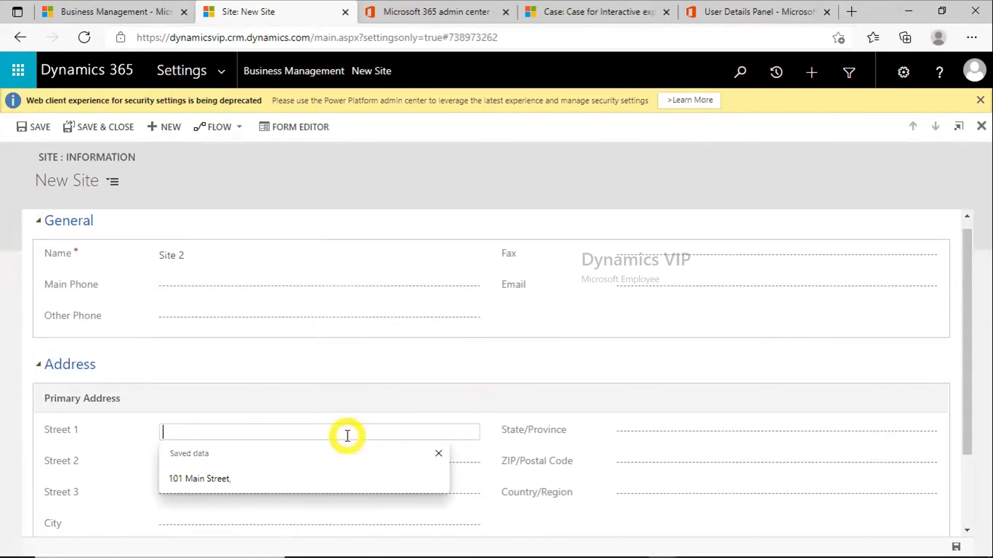
pyautogui.write('202 Main')
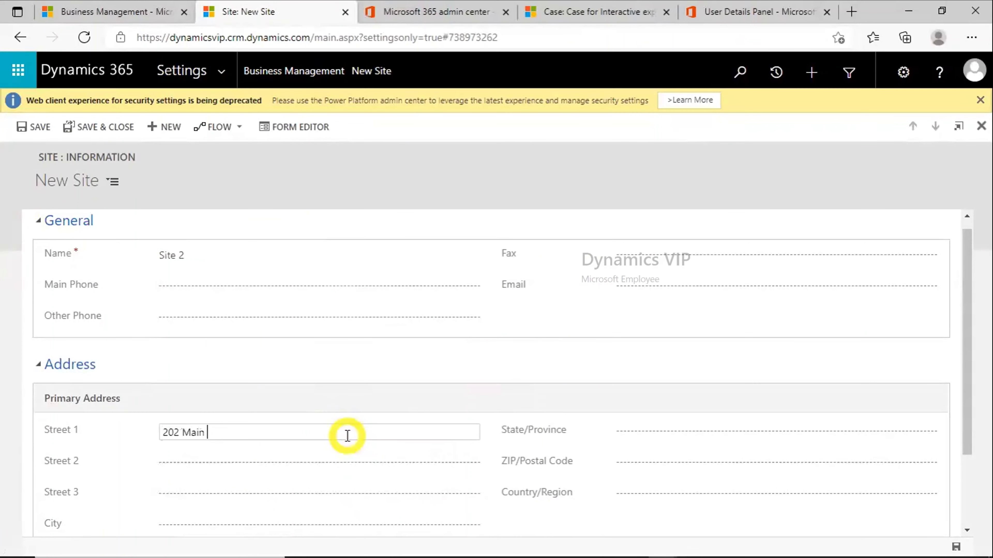
pyautogui.write(' Str')
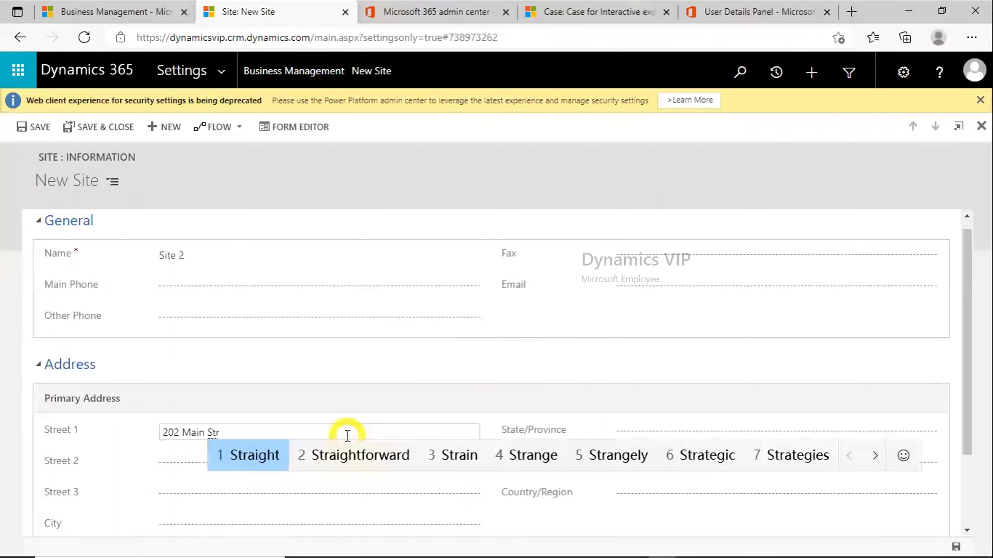
pyautogui.press('BackSpace')
pyautogui.press('BackSpace')
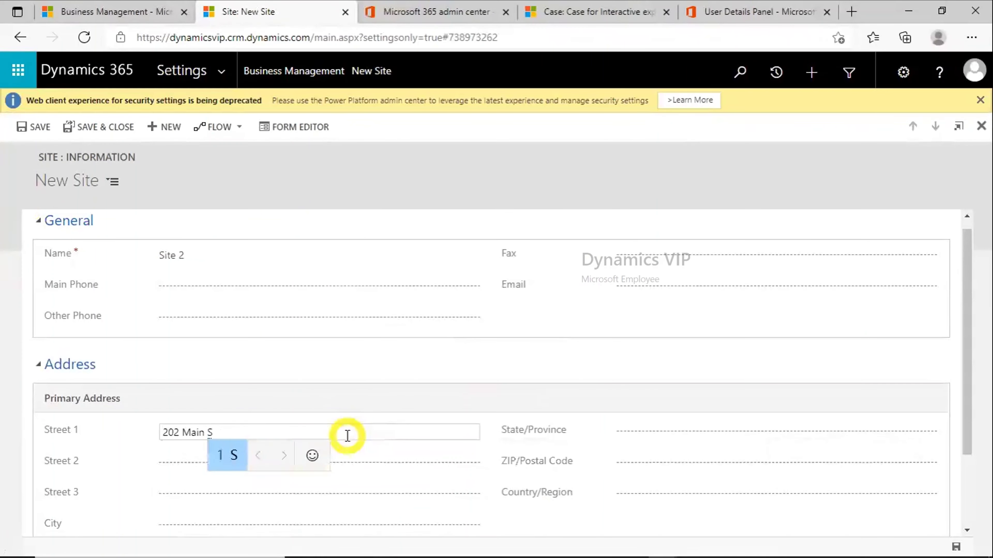
pyautogui.press('BackSpace')
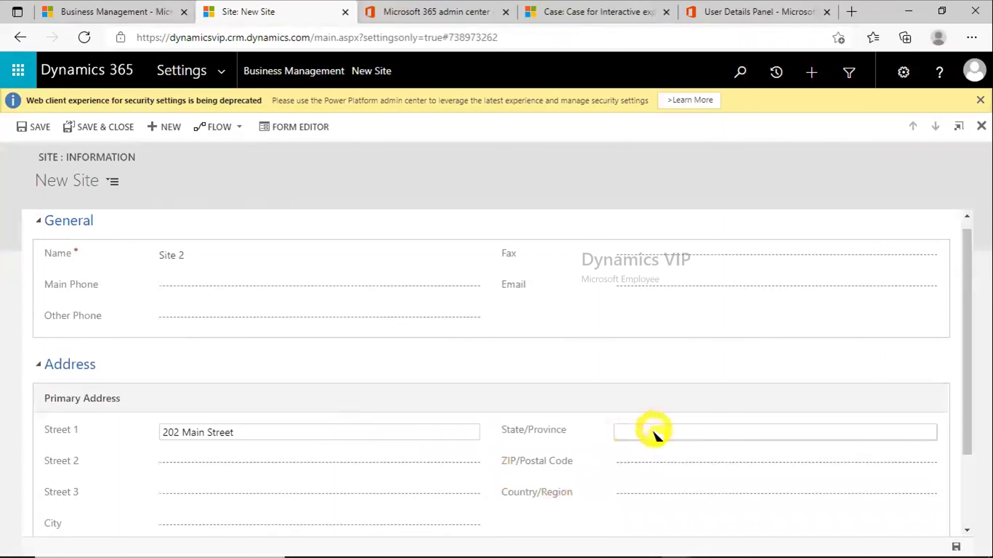
pyautogui.click(657, 434)
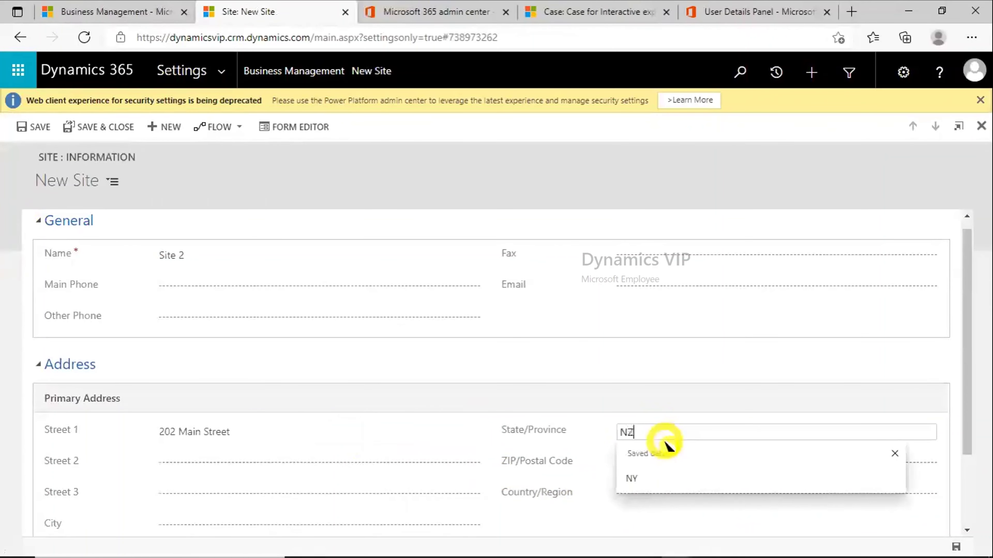
pyautogui.click(638, 461)
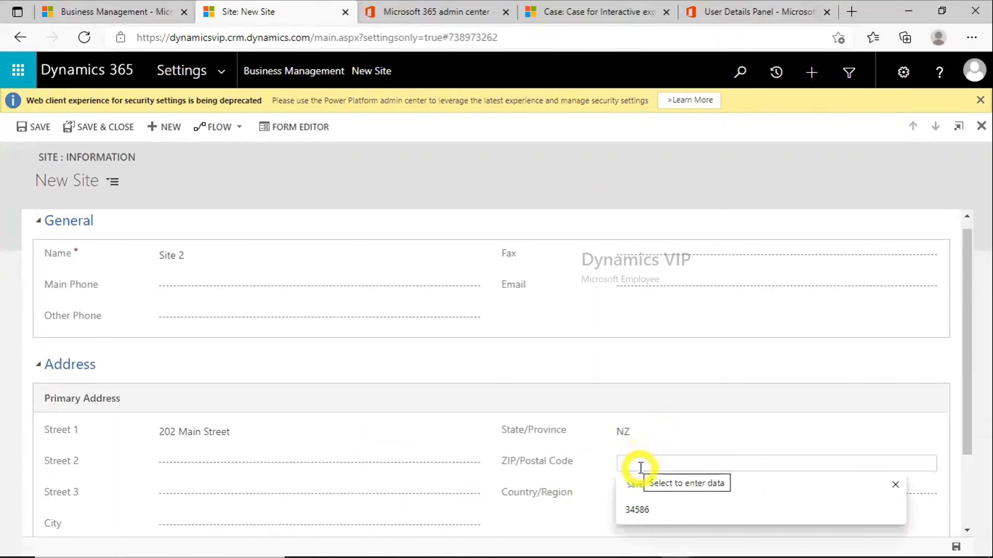
pyautogui.write('28694')
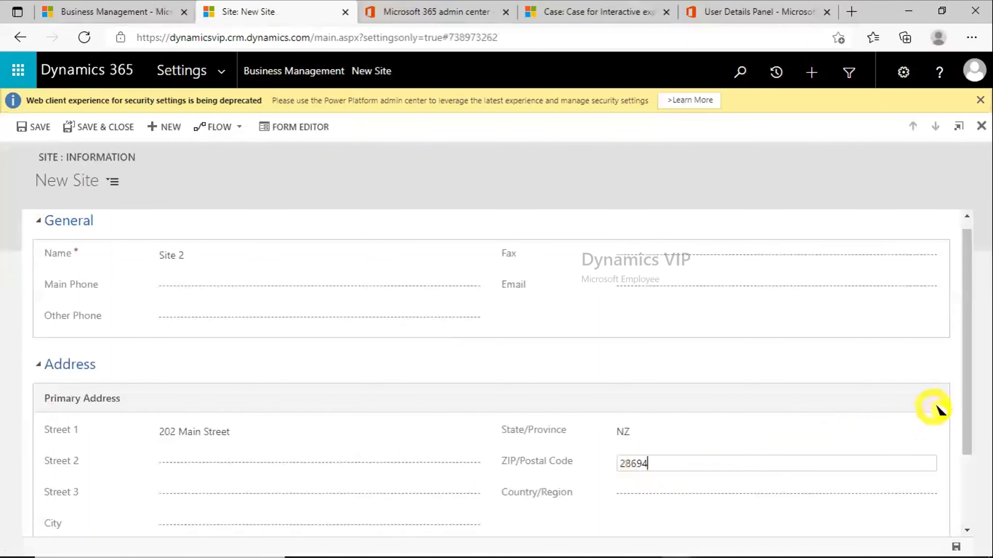
# Set the time zone of Site 2 to (GMT-05:00) Eastern Time (US & Canada), then save and close the record.
pyautogui.moveTo(961, 401); pyautogui.dragTo(949, 543)
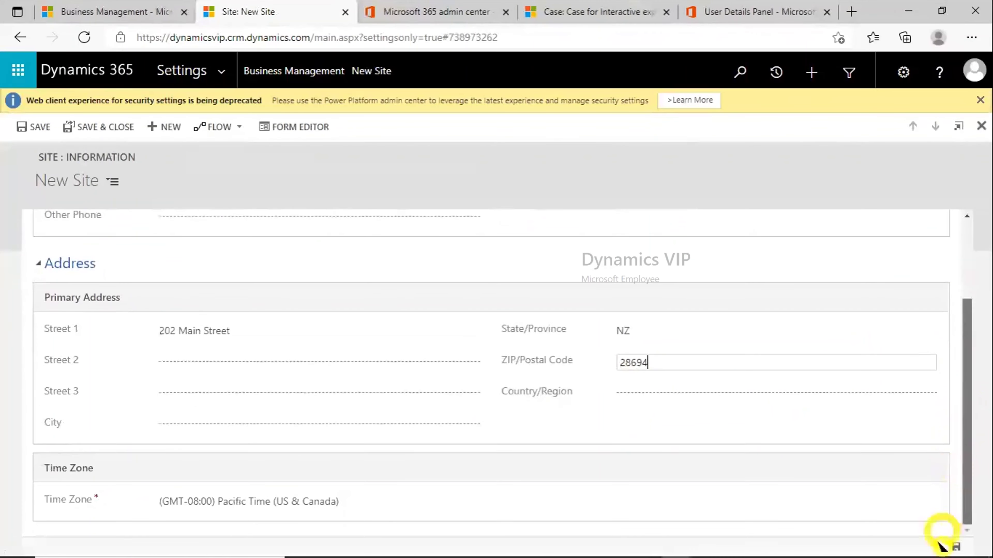
pyautogui.click(374, 504)
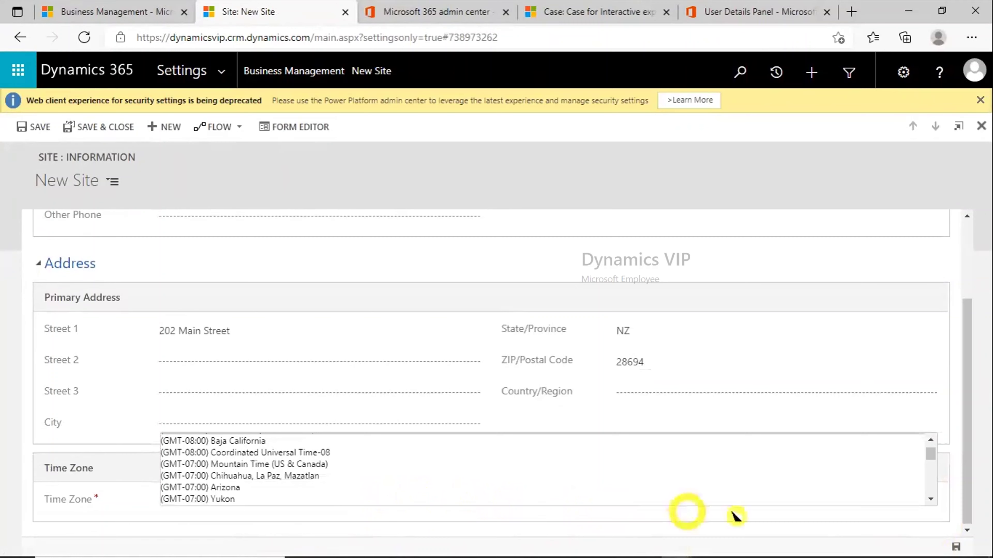
pyautogui.scroll(-1, 934, 482)
pyautogui.scroll(-1, 934, 482)
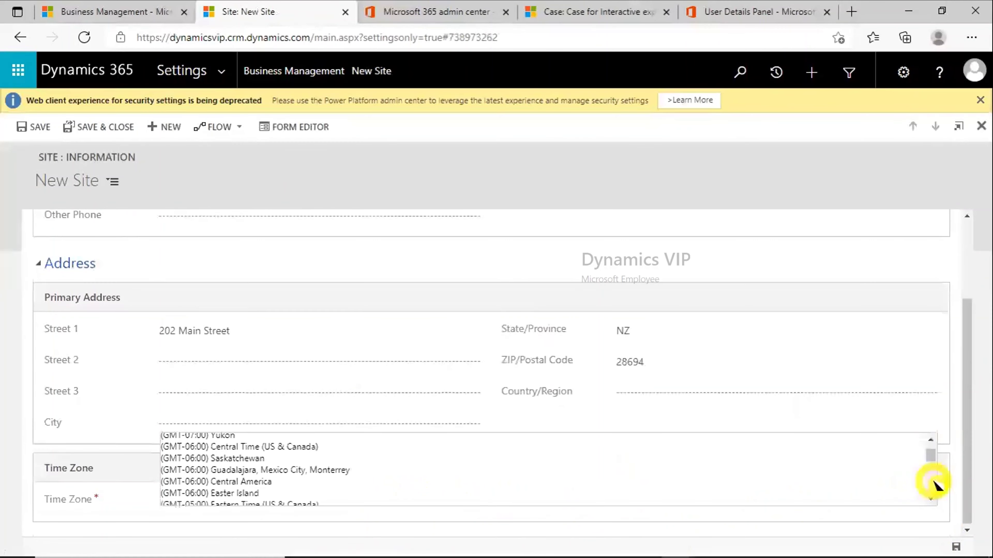
pyautogui.click(934, 482)
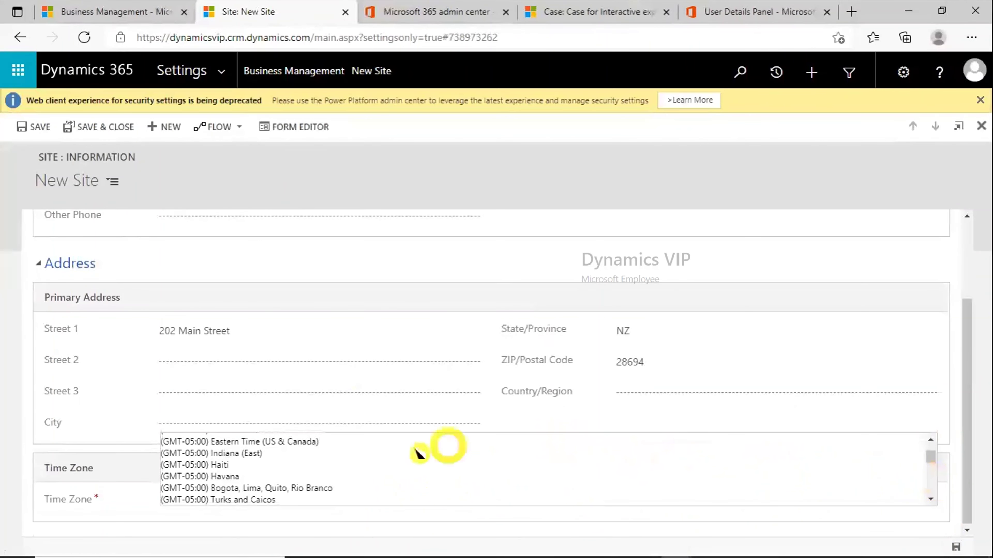
pyautogui.click(290, 443)
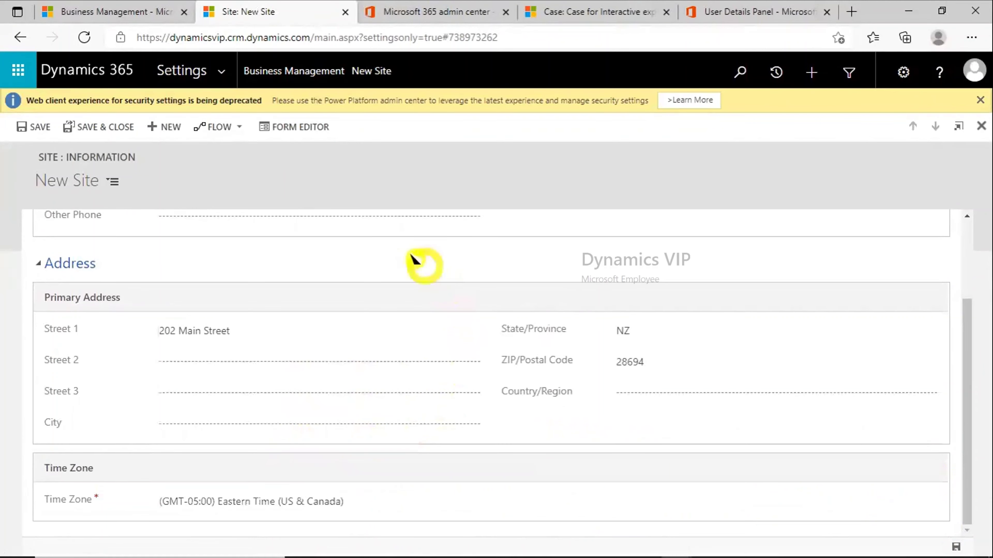
pyautogui.click(85, 132)
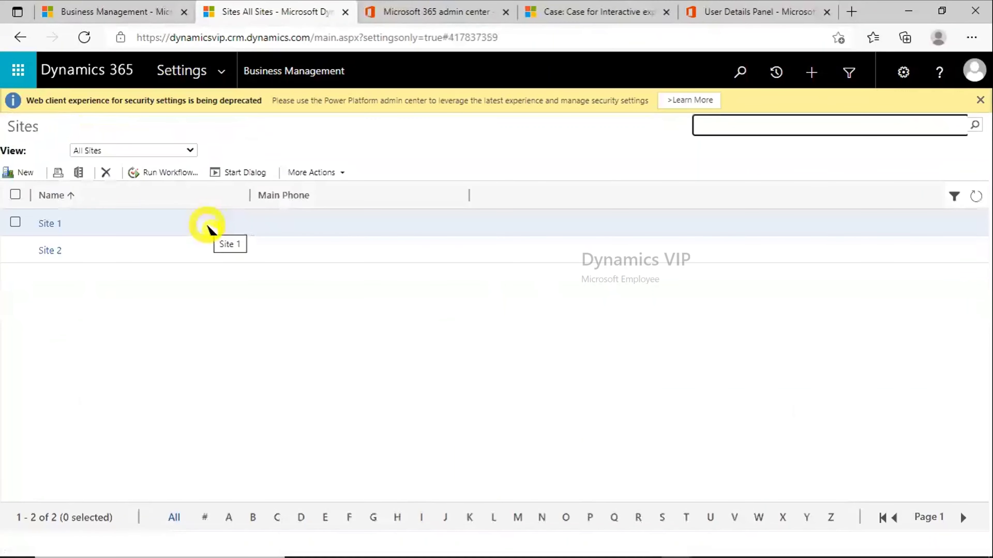
# Open Currencies from Business Management, filter the list to names starting with U and open the US Dollar record.
pyautogui.click(295, 71)
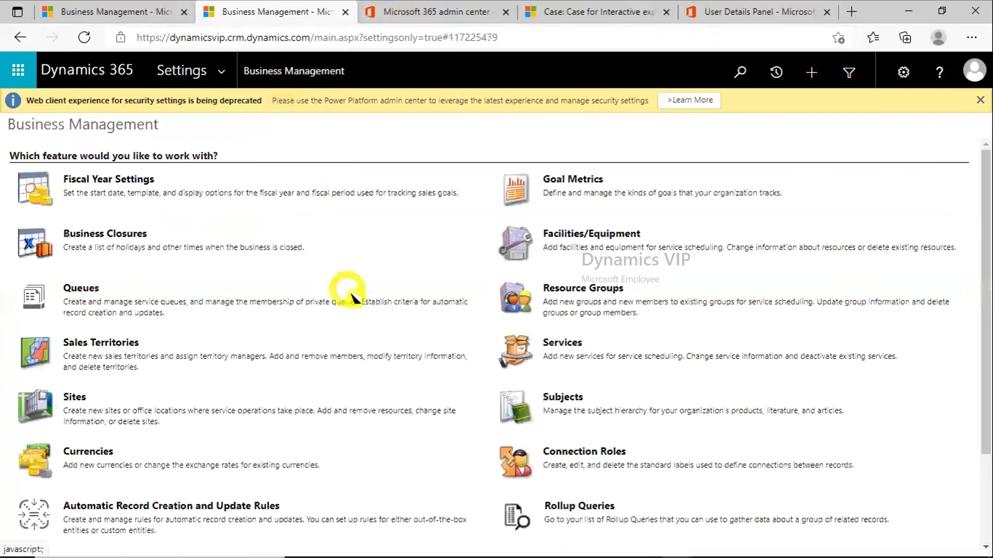
pyautogui.click(84, 455)
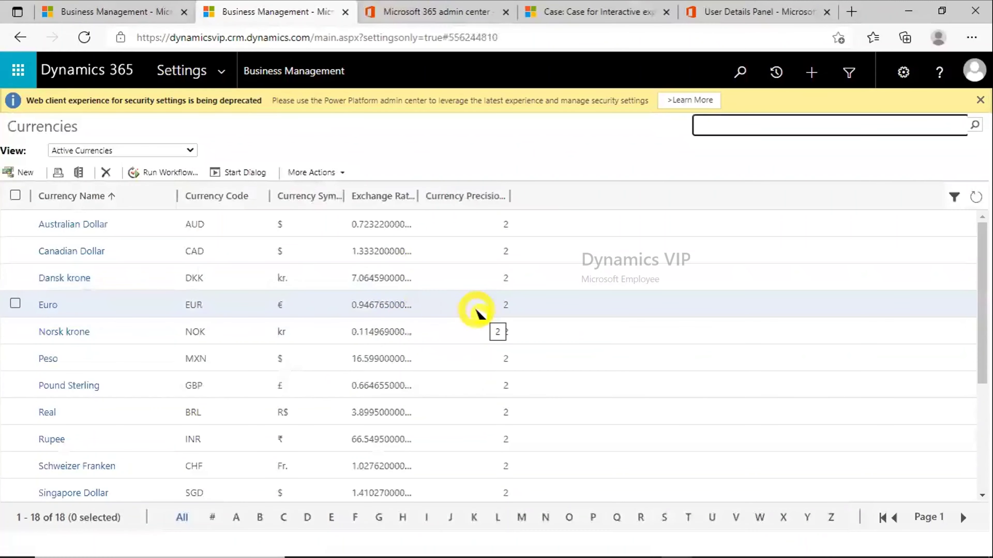
pyautogui.click(715, 518)
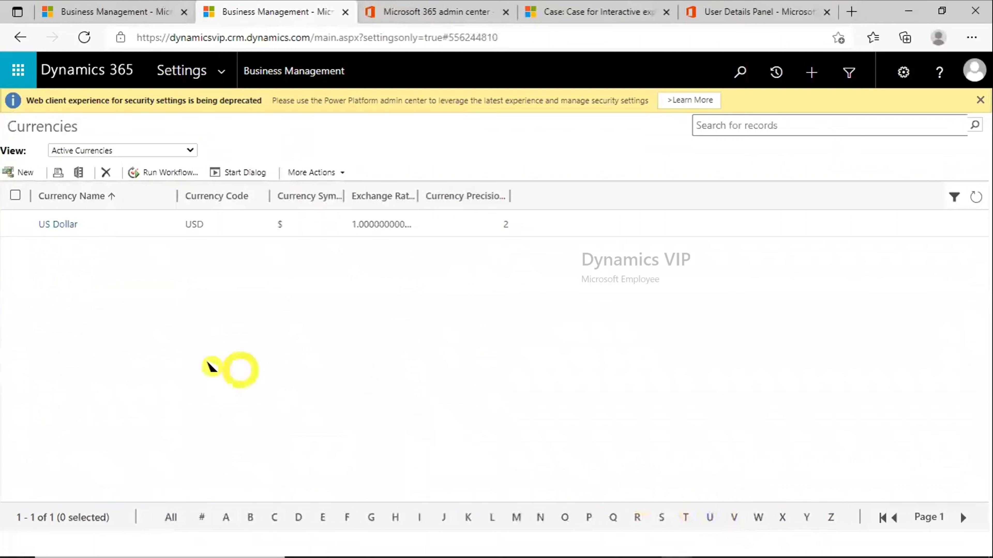
pyautogui.click(15, 223)
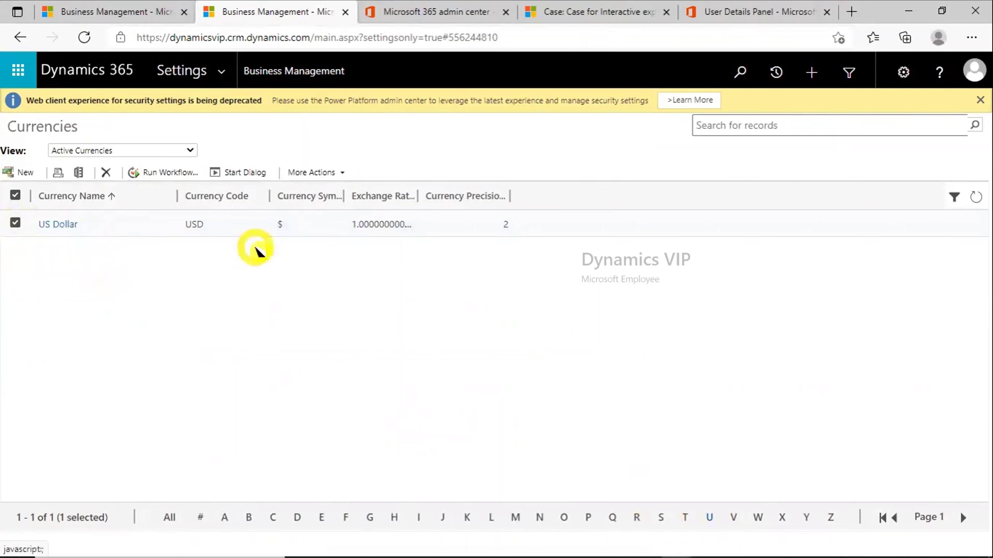
pyautogui.click(65, 227)
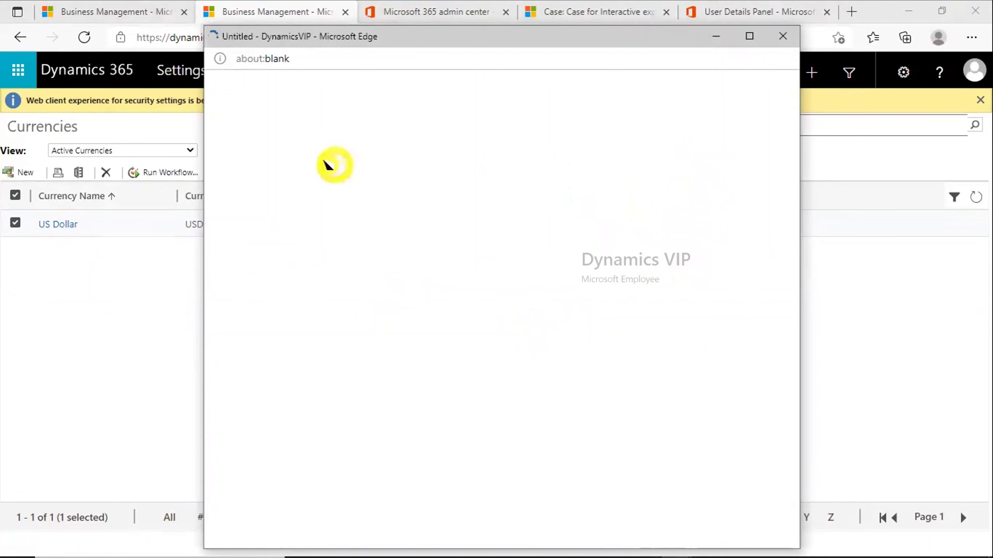
# Return the Business Closures browser tab to the Business Management overview, then go back to the US Dollar entry in Currencies.
pyautogui.click(103, 12)
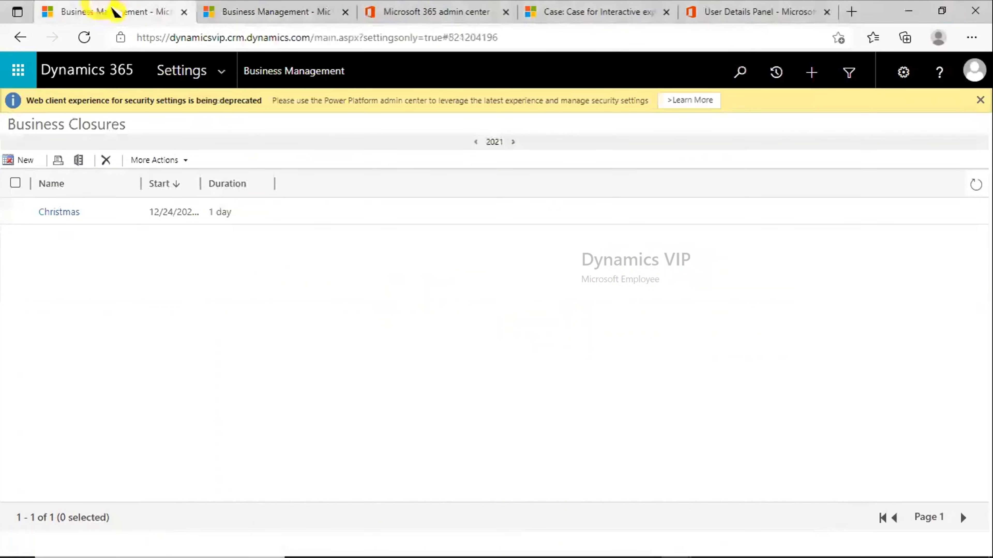
pyautogui.click(262, 78)
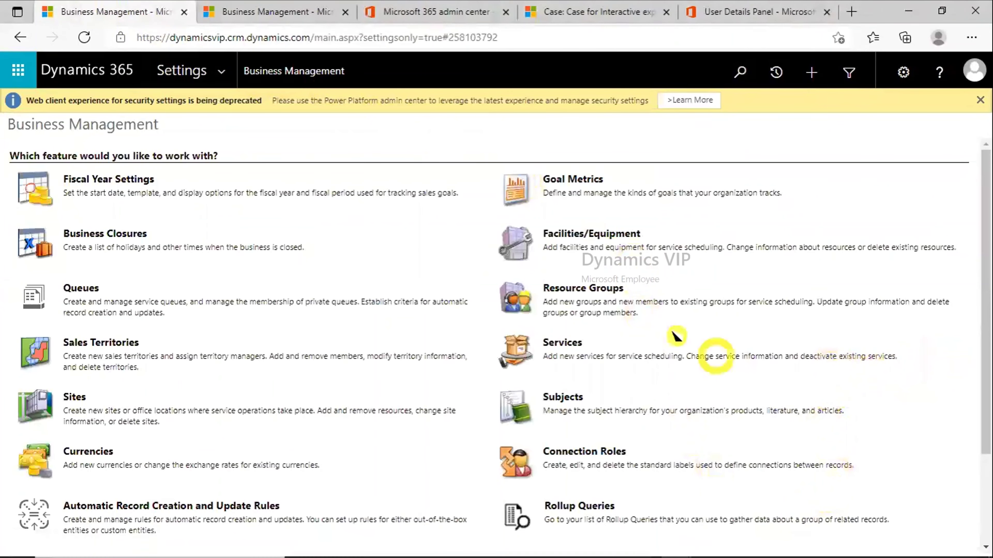
pyautogui.click(231, 10)
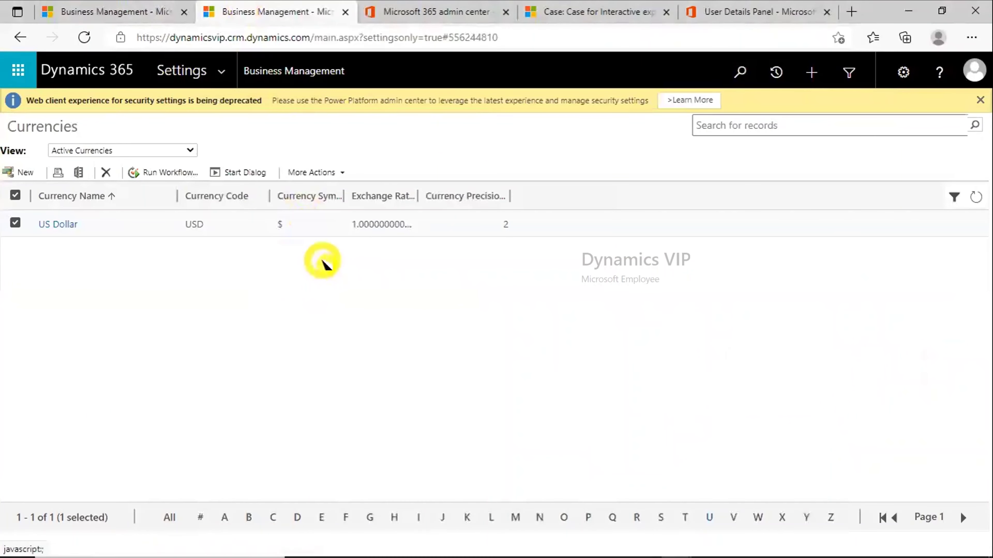
pyautogui.click(364, 227)
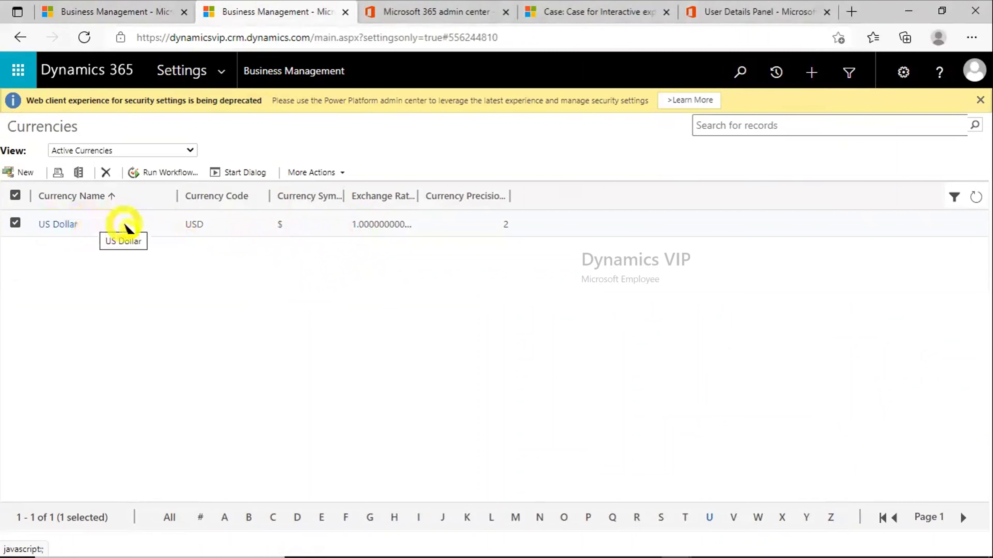
# Switch the currency list to the All Currencies view and back to Active Currencies.
pyautogui.click(190, 150)
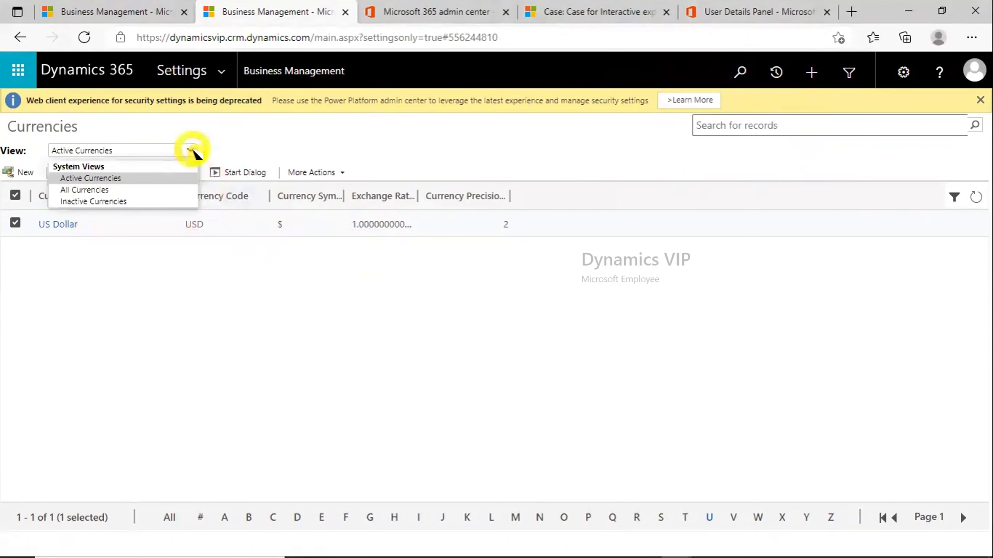
pyautogui.click(181, 191)
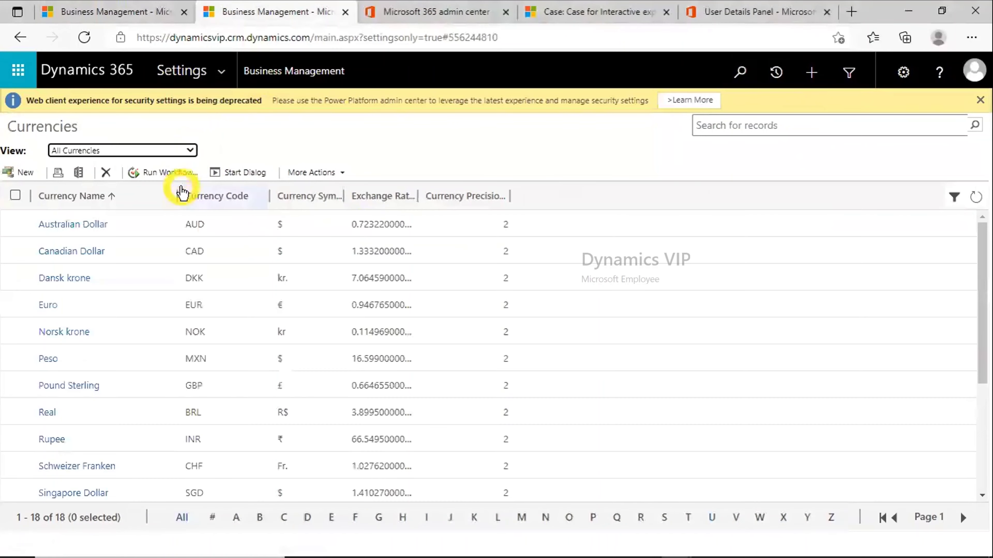
pyautogui.click(190, 151)
pyautogui.click(183, 180)
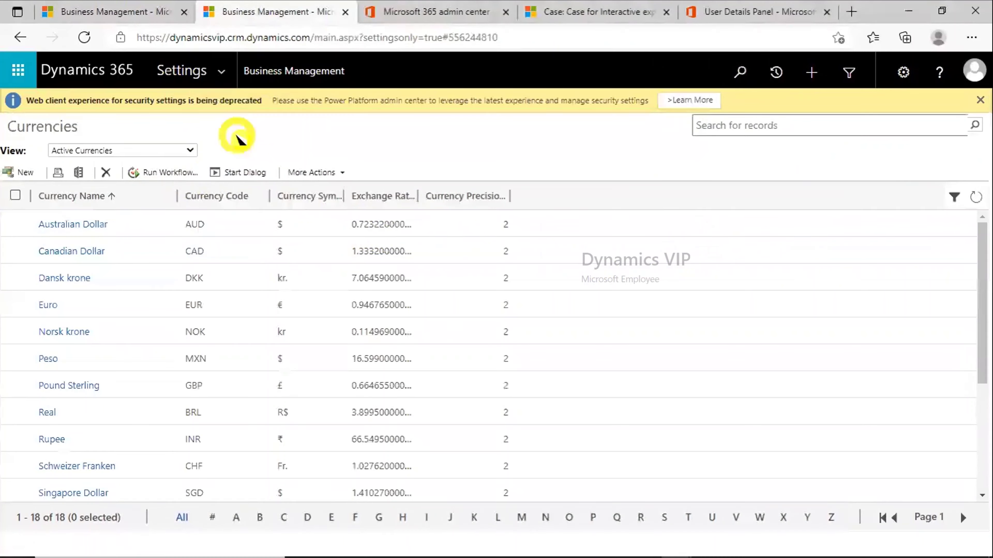
# Open Facilities/Equipment from Business Management in the other browser tab and start a new record named Trucks.
pyautogui.click(117, 14)
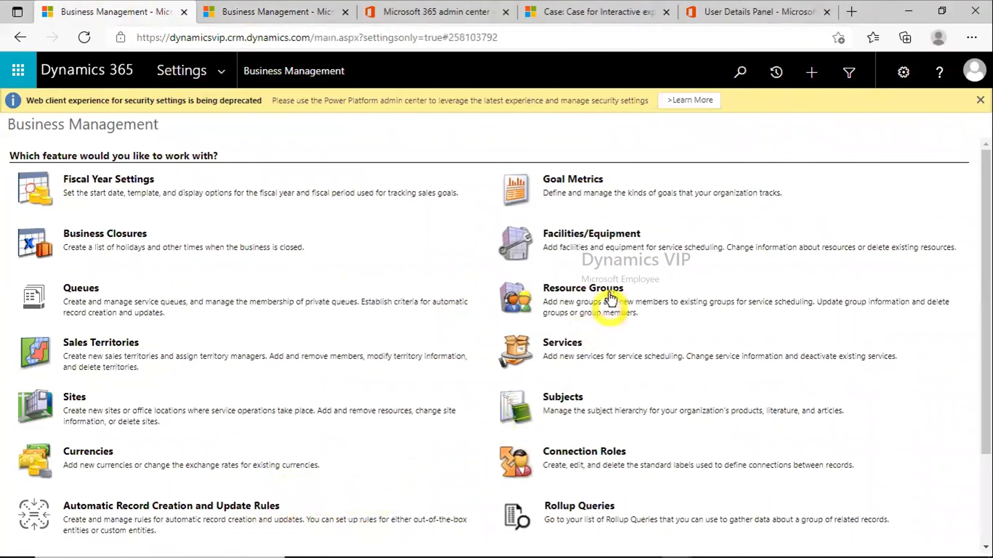
pyautogui.click(609, 237)
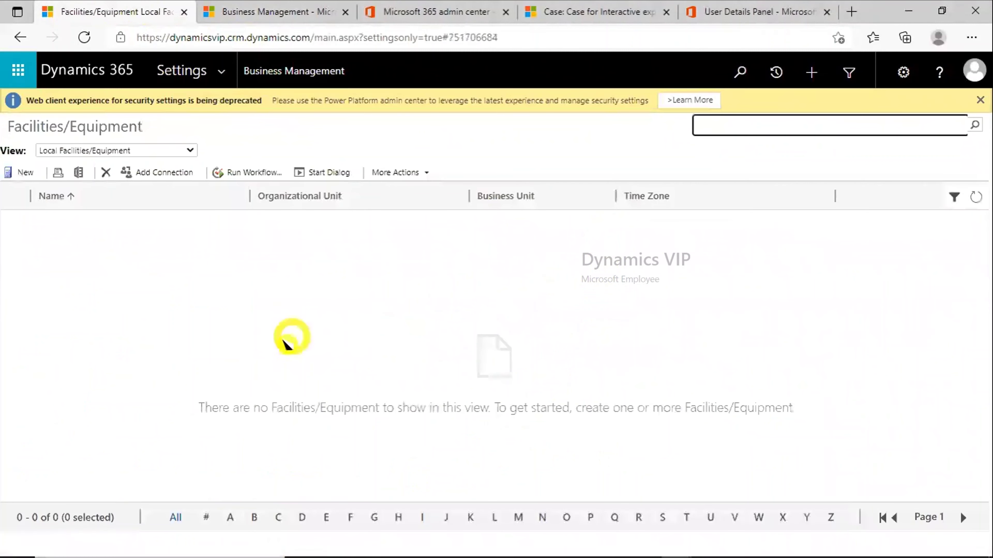
pyautogui.click(24, 176)
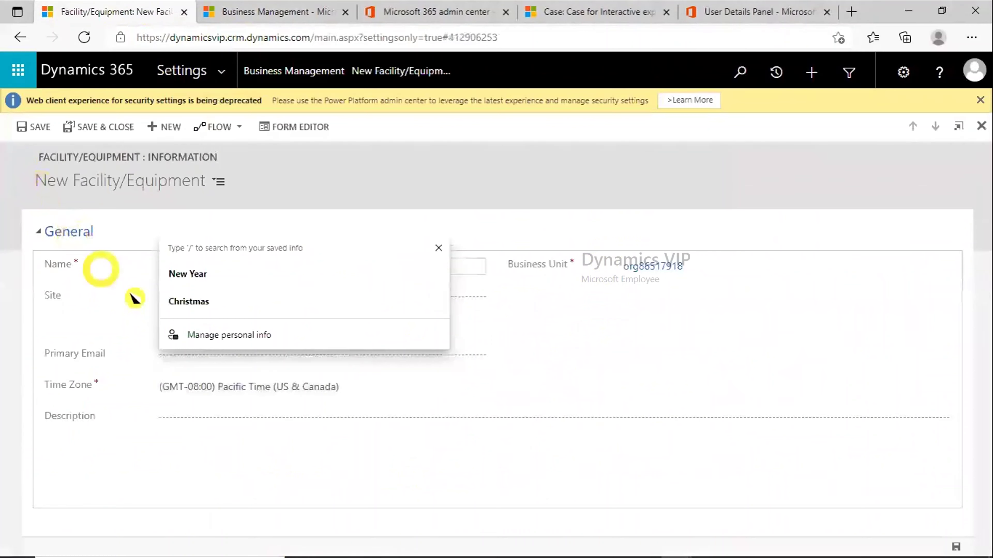
pyautogui.click(454, 440)
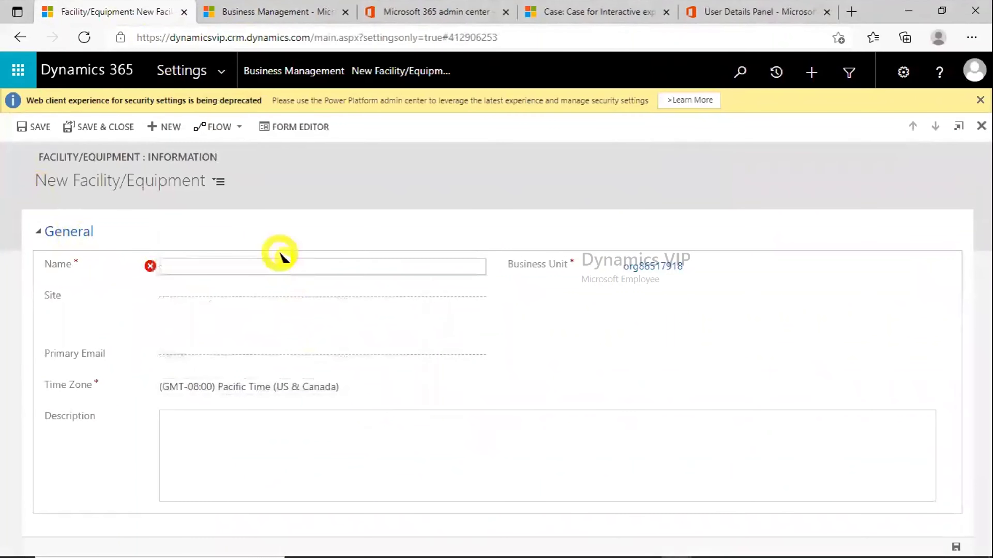
pyautogui.click(279, 267)
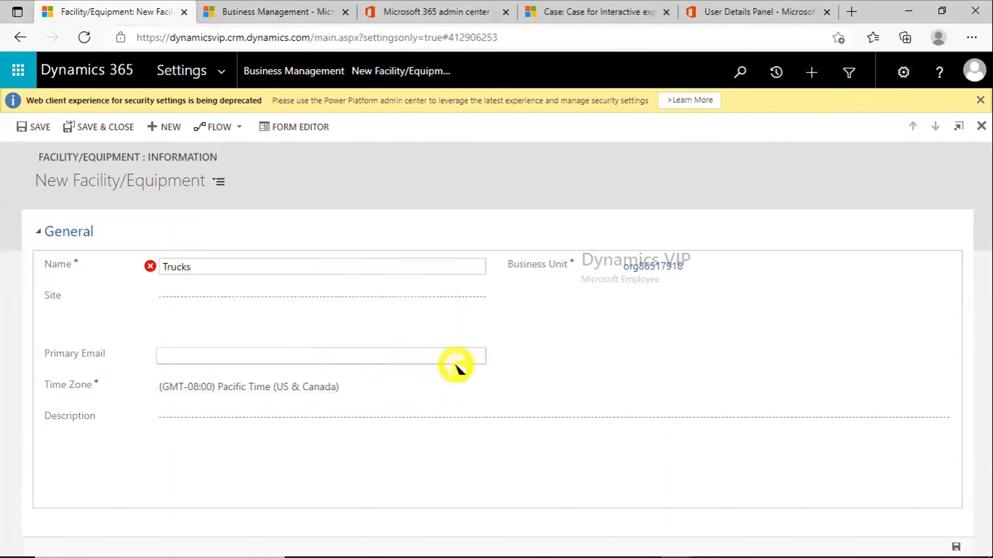
pyautogui.click(376, 315)
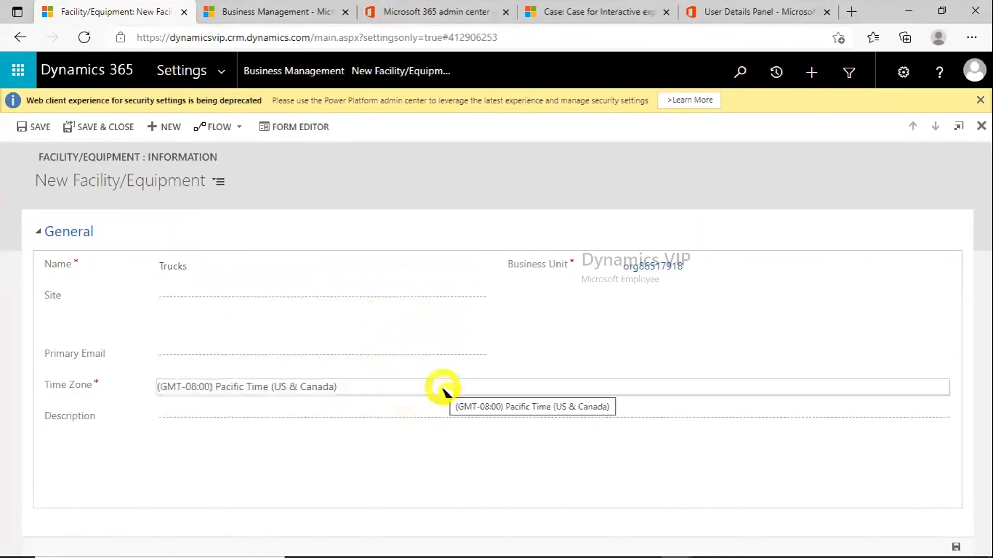
# Set the Trucks record's time zone to (GMT-05:00) Eastern Time (US & Canada) and save the record.
pyautogui.click(391, 386)
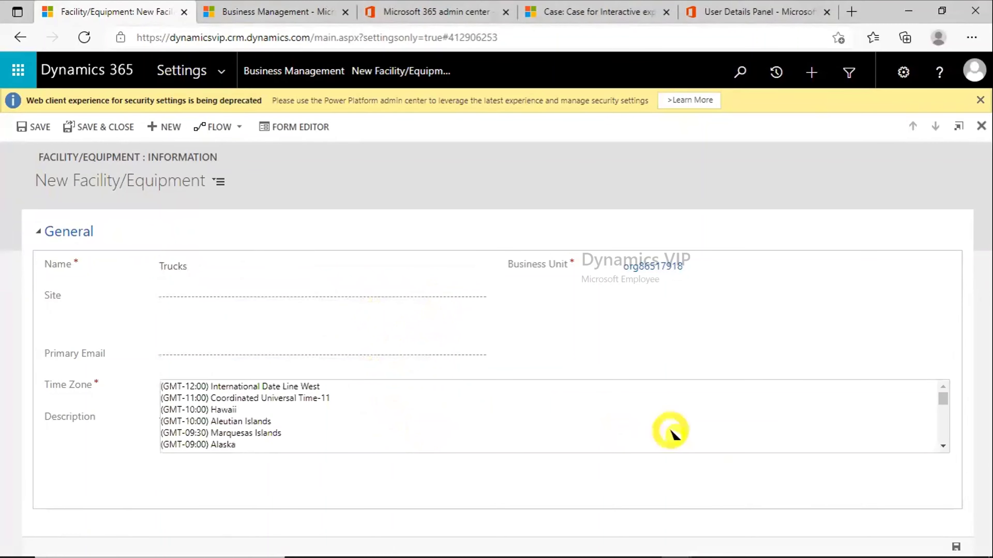
pyautogui.click(941, 421)
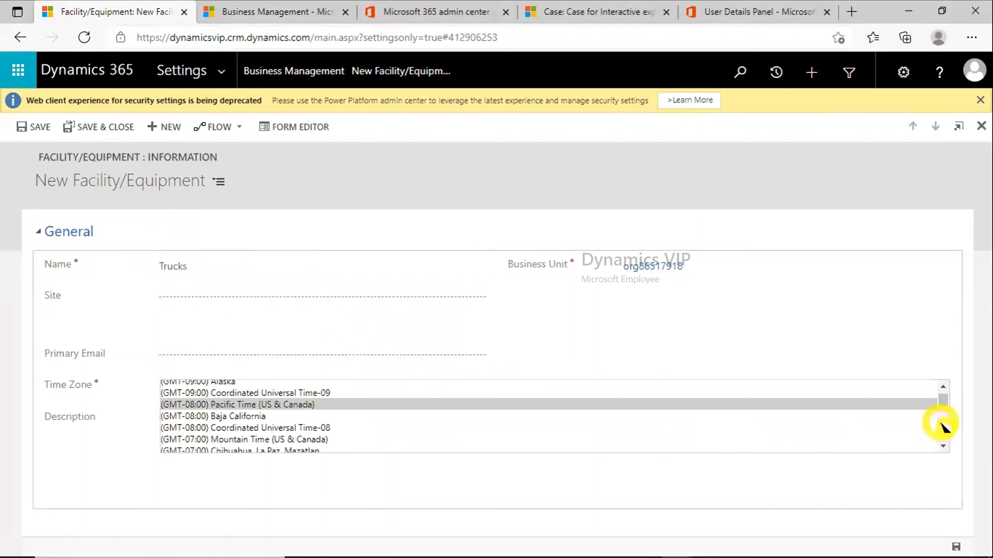
pyautogui.click(942, 423)
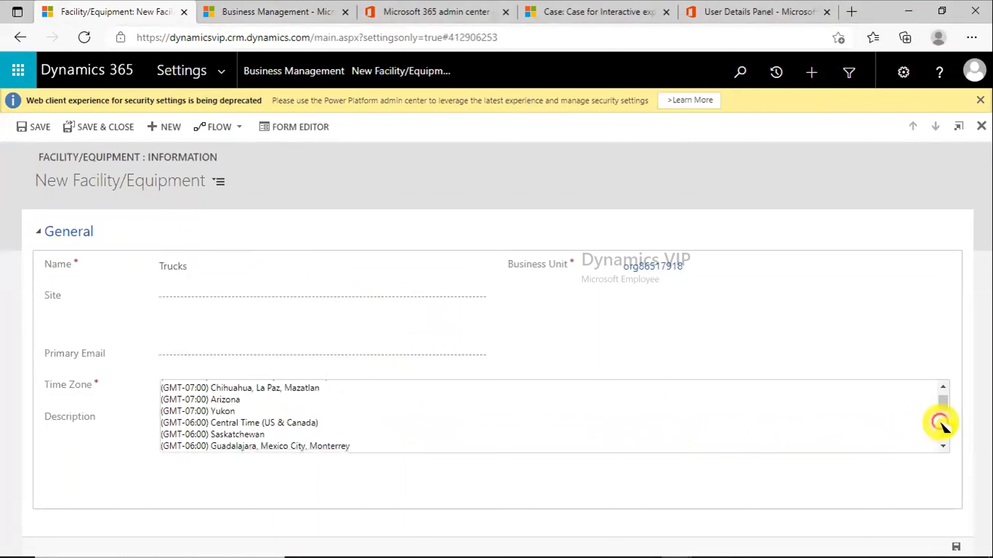
pyautogui.click(942, 423)
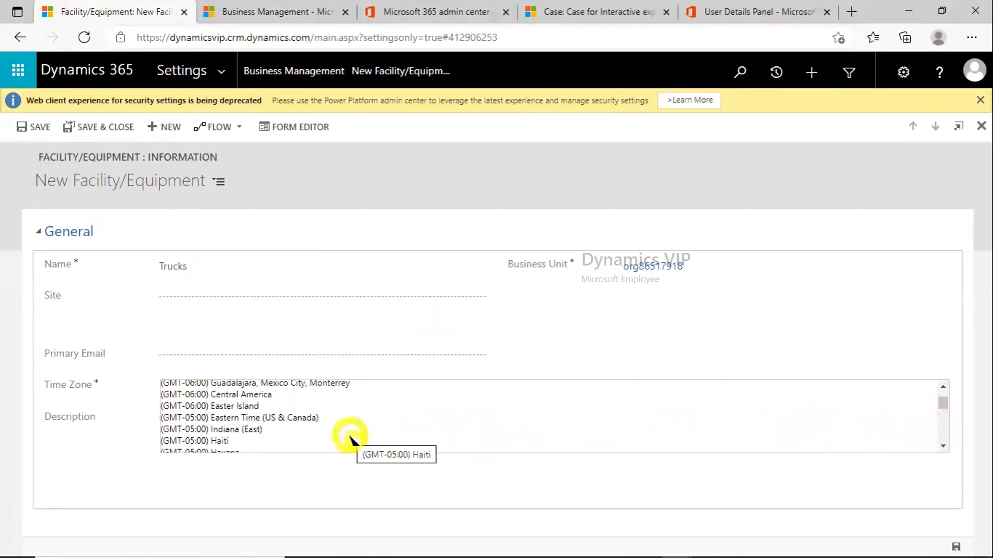
pyautogui.click(310, 418)
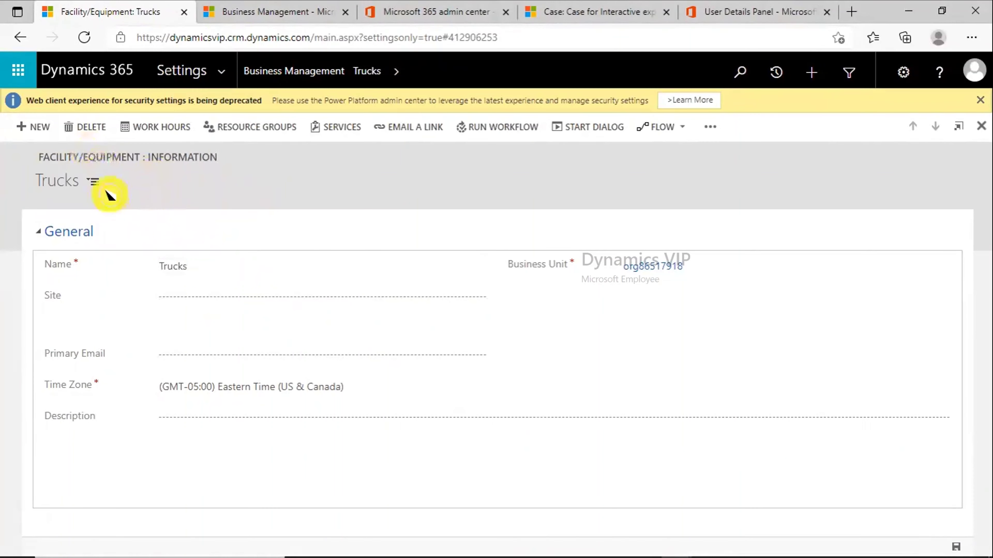
# Start another facility/equipment record named Safety Equipments and assign it to Site 1.
pyautogui.click(42, 136)
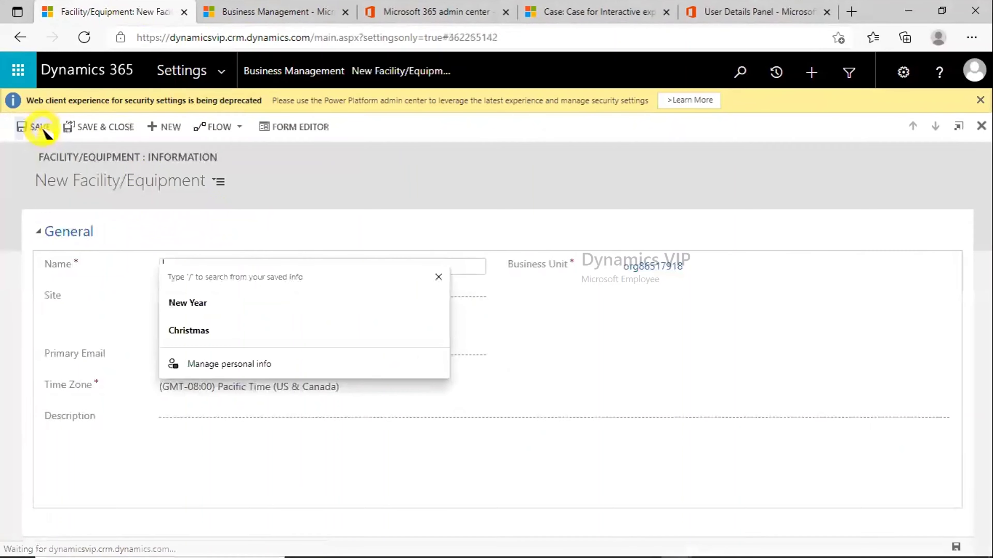
pyautogui.click(426, 299)
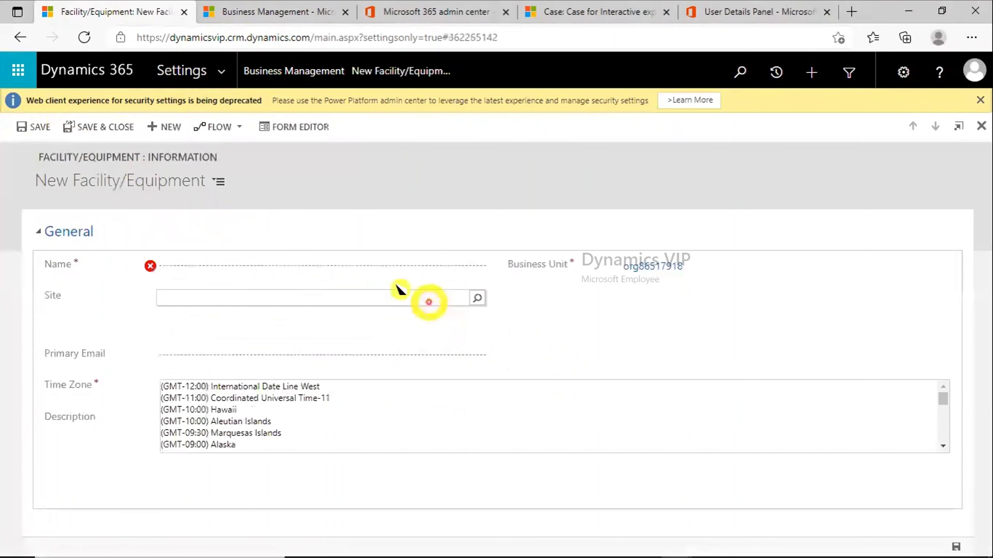
pyautogui.click(367, 265)
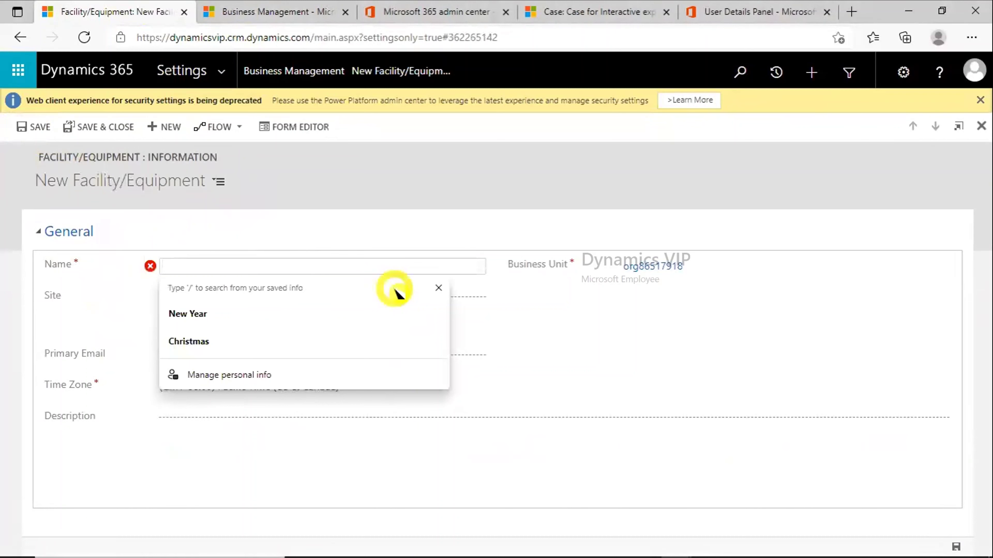
pyautogui.write('Sat')
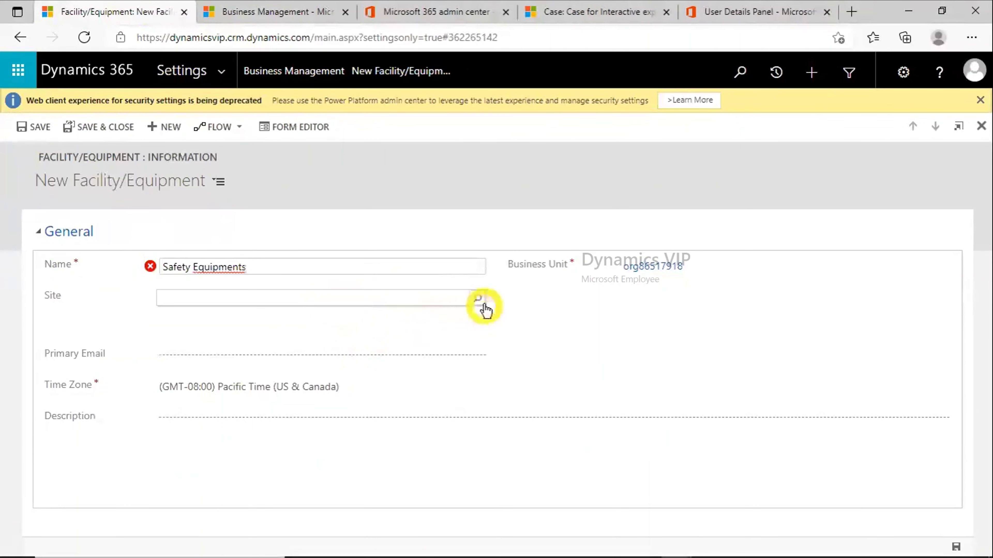
pyautogui.click(475, 298)
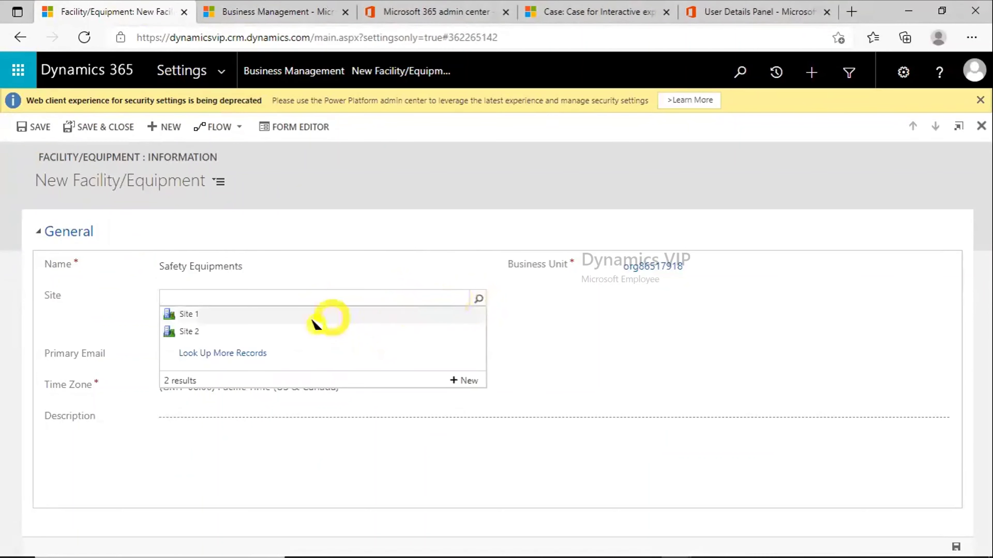
pyautogui.click(243, 323)
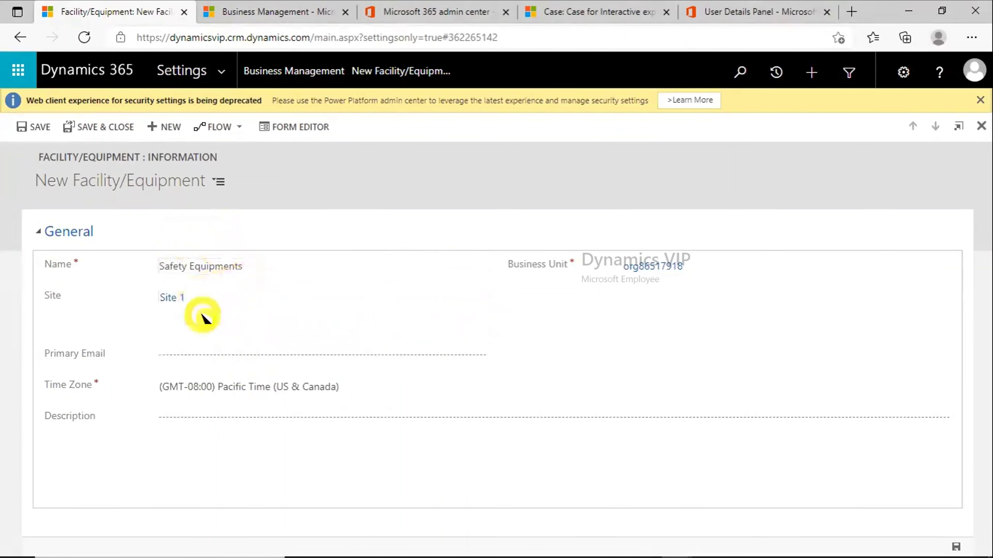
# Set the Safety Equipments time zone to (GMT-05:00) Eastern Time (US & Canada), then save and close the record.
pyautogui.click(285, 386)
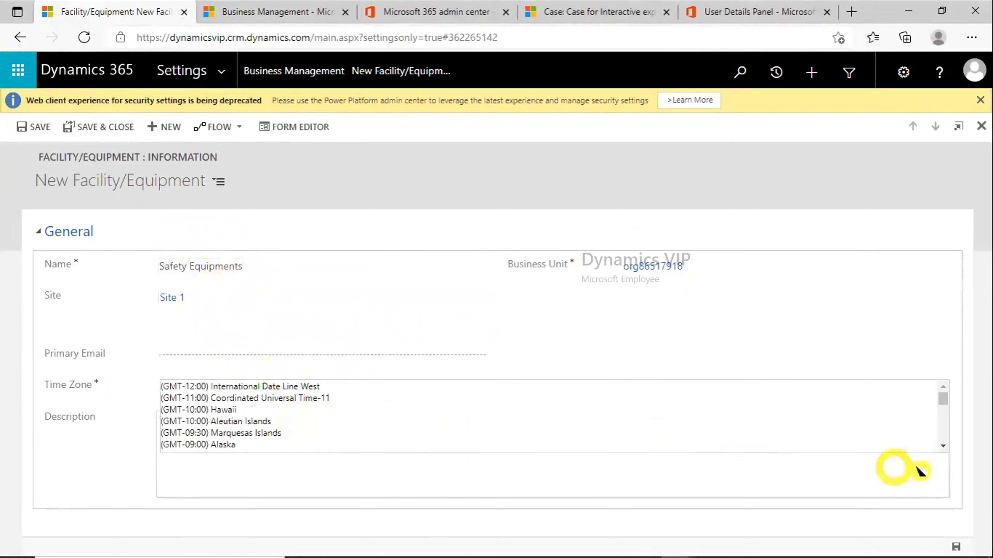
pyautogui.click(942, 427)
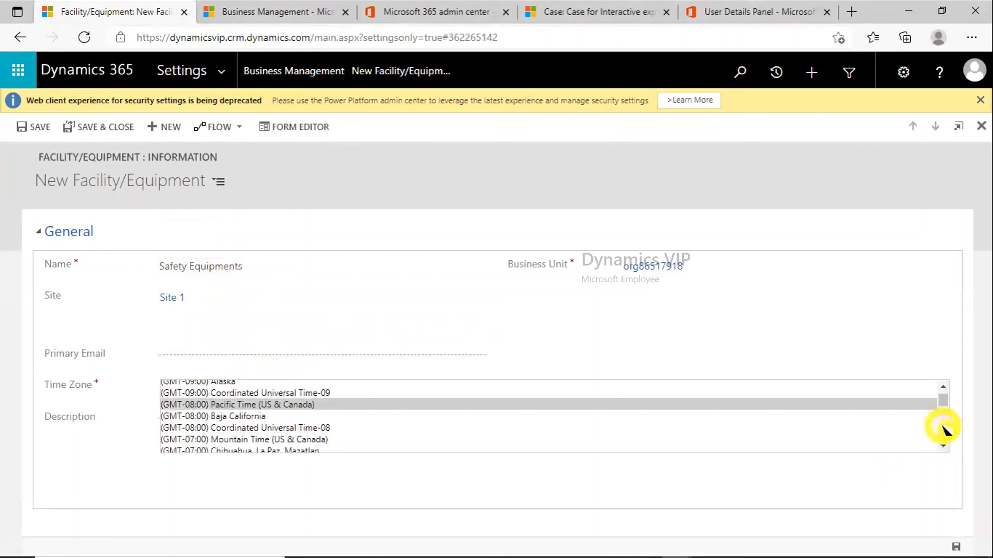
pyautogui.click(942, 426)
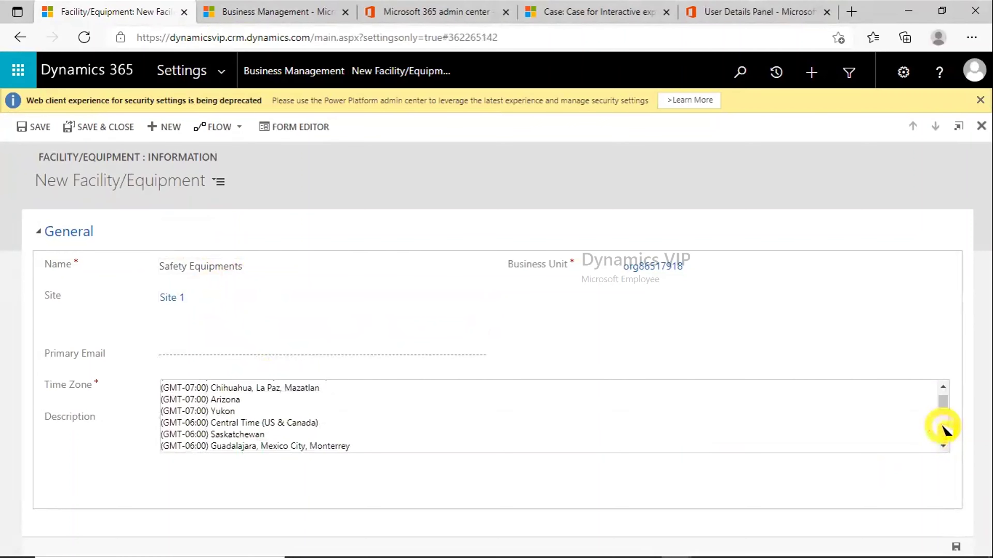
pyautogui.click(942, 428)
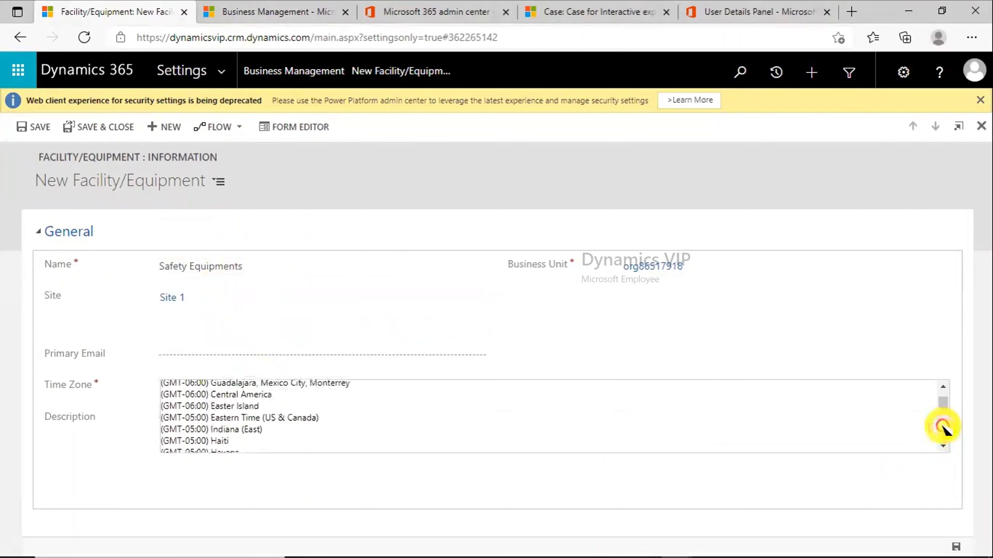
pyautogui.click(352, 417)
pyautogui.click(193, 354)
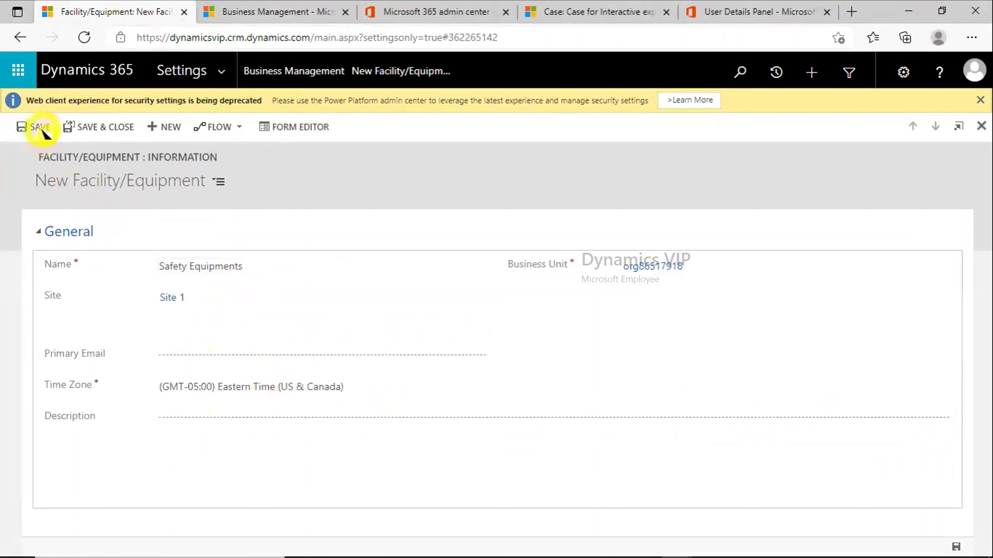
pyautogui.click(78, 127)
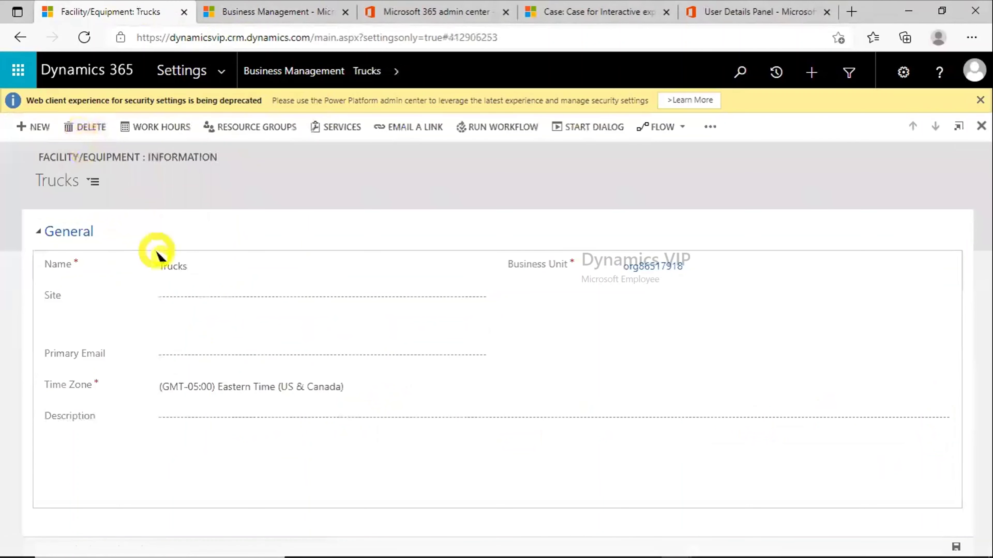
# Assign Site 2 as the site of the Trucks record.
pyautogui.click(243, 295)
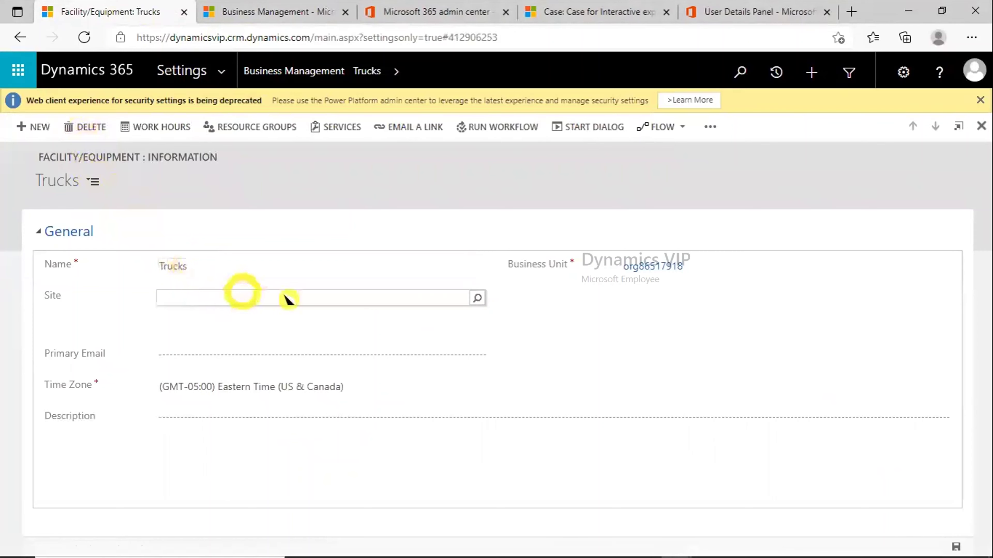
pyautogui.click(476, 298)
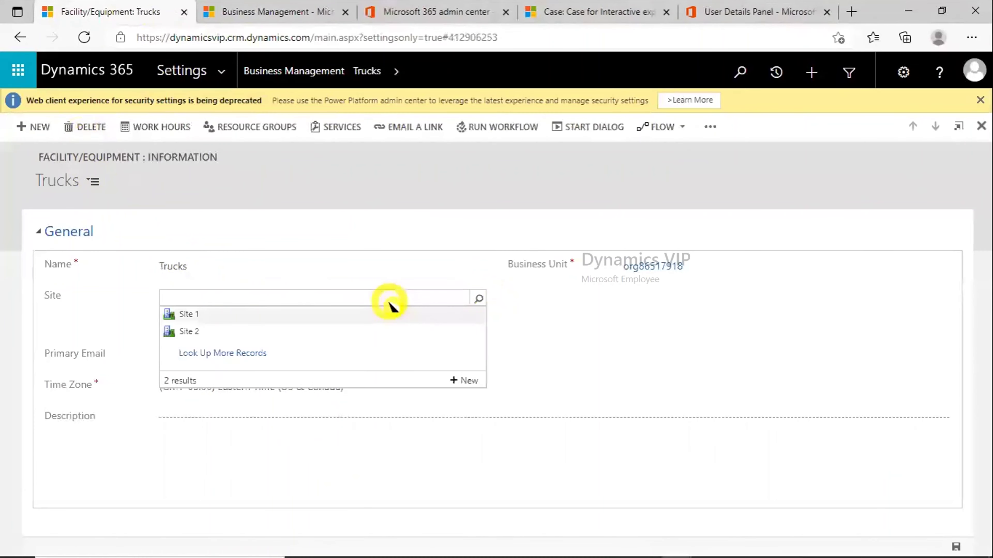
pyautogui.click(230, 330)
pyautogui.click(304, 344)
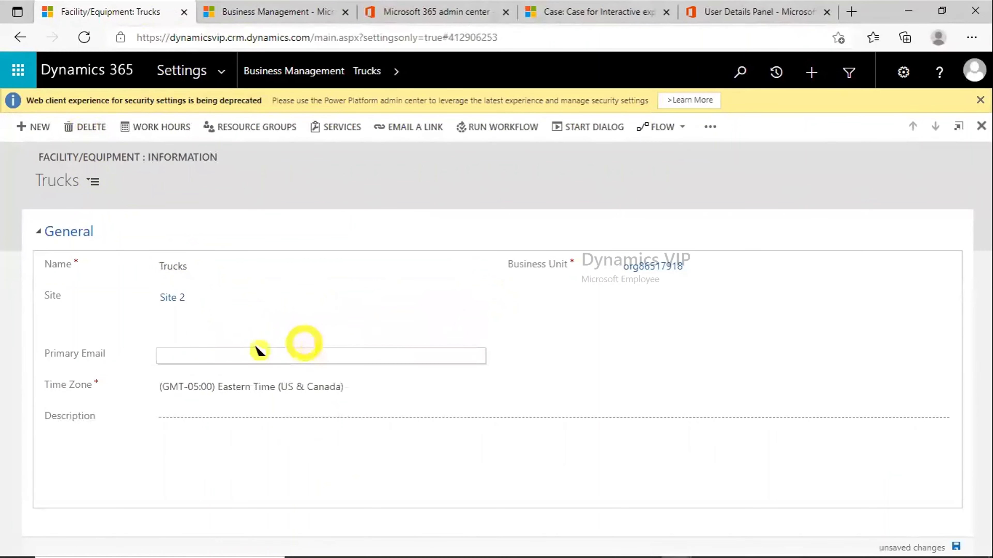
pyautogui.click(122, 213)
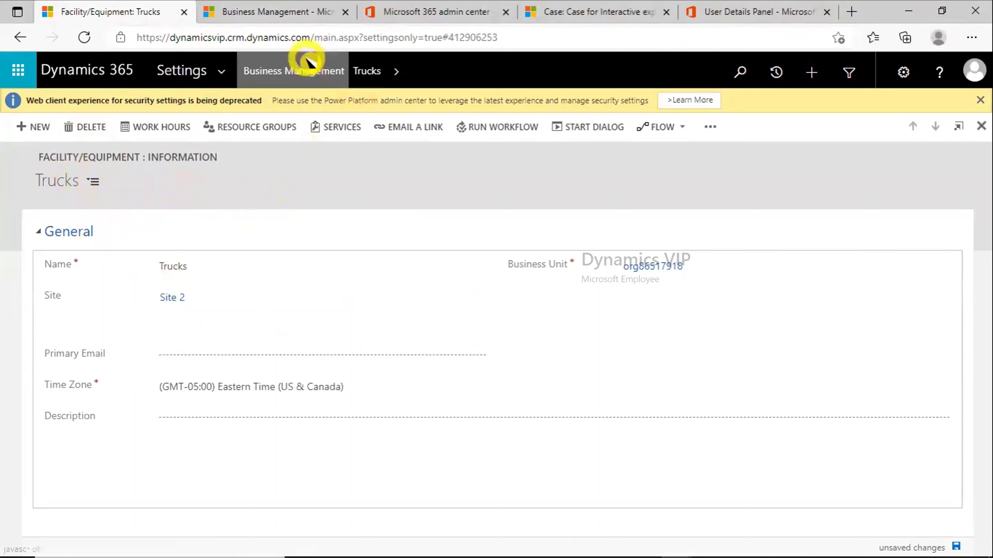
# Return to Business Management, open Resource Groups and start a new resource group.
pyautogui.click(332, 68)
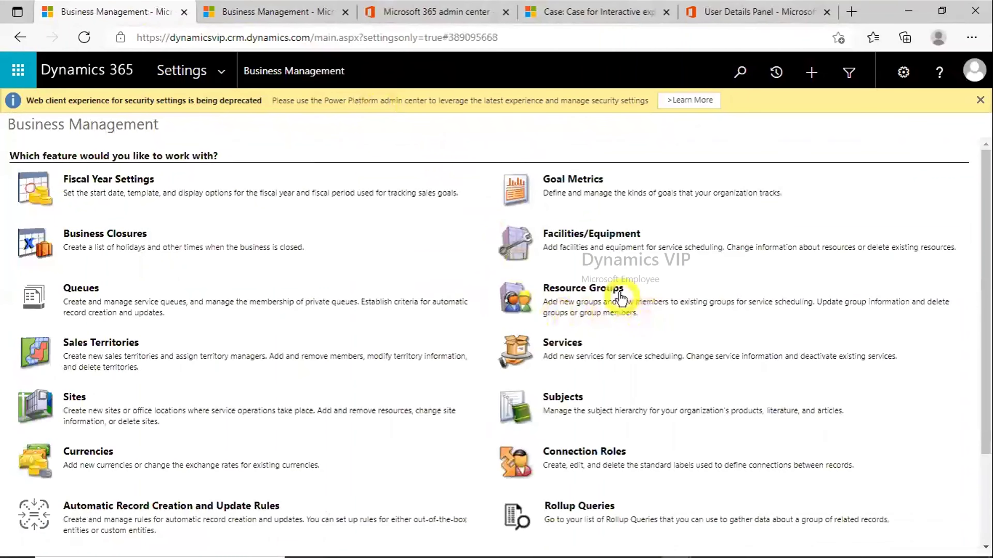
pyautogui.click(601, 293)
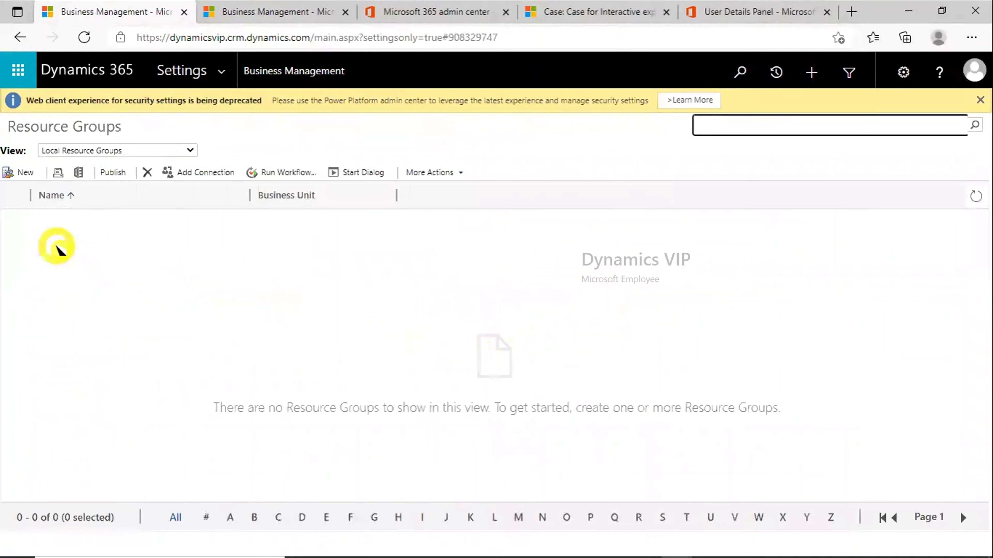
pyautogui.click(26, 176)
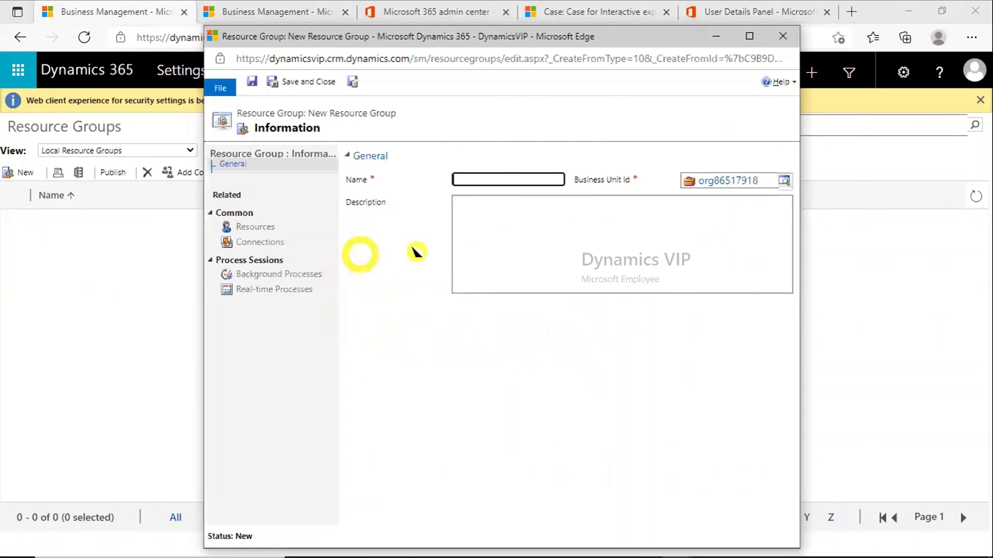
# Name the resource group Site 1 Resource Group, enter the description All Site 1 Members and save it.
pyautogui.click(501, 183)
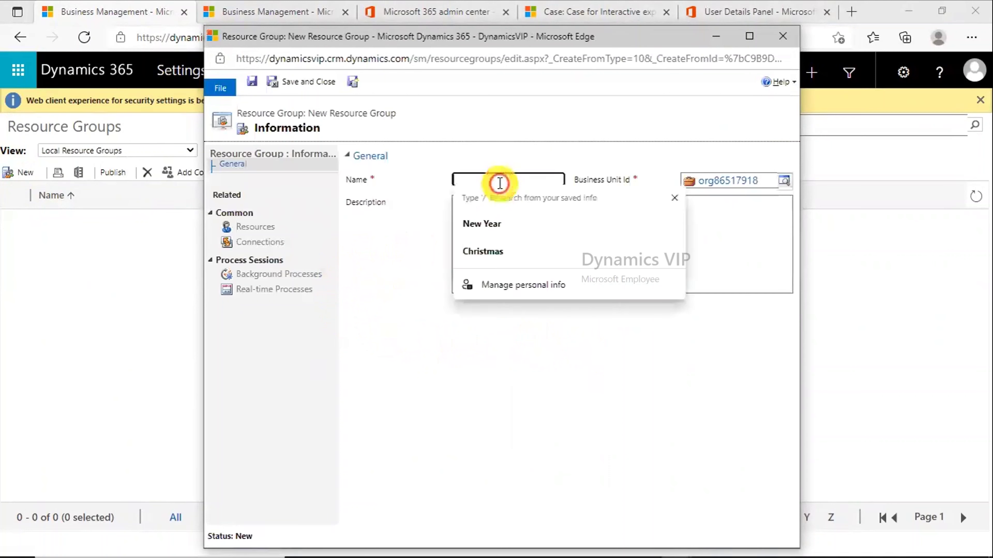
pyautogui.write('Site 1 Resource Group')
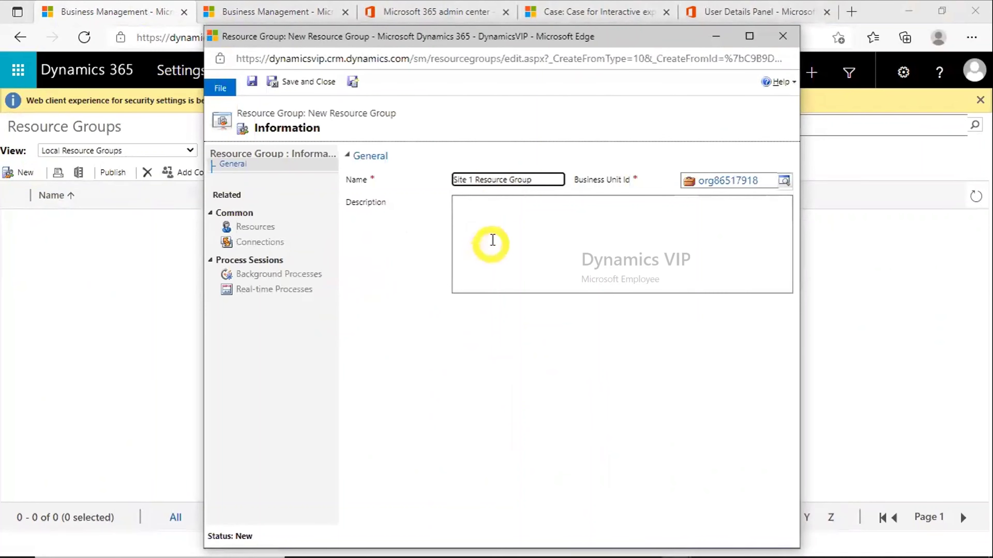
pyautogui.click(493, 238)
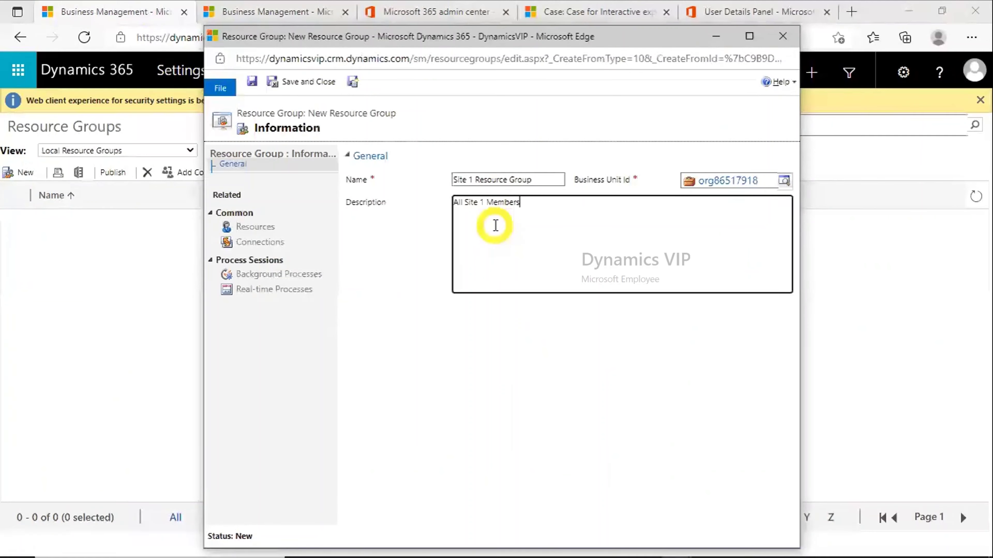
pyautogui.click(248, 219)
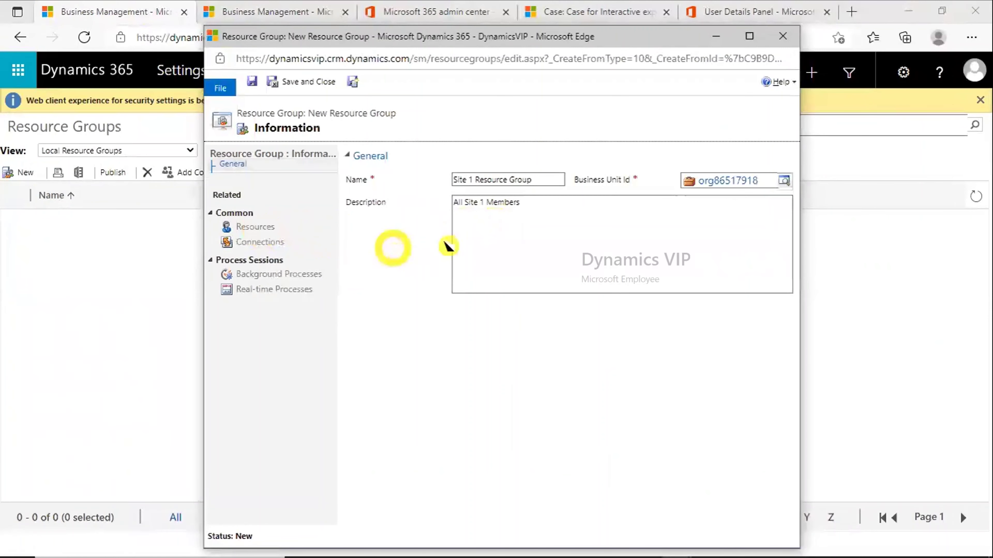
pyautogui.click(252, 81)
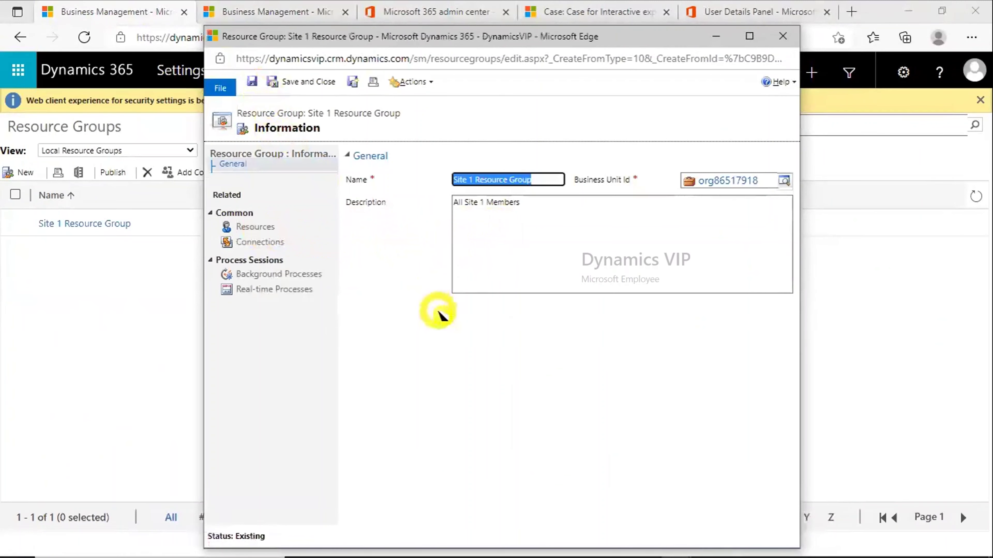
# Add Demo User and the two sample-data users listed directly above it as resources of Site 1 Resource Group, then save and close the group.
pyautogui.click(261, 229)
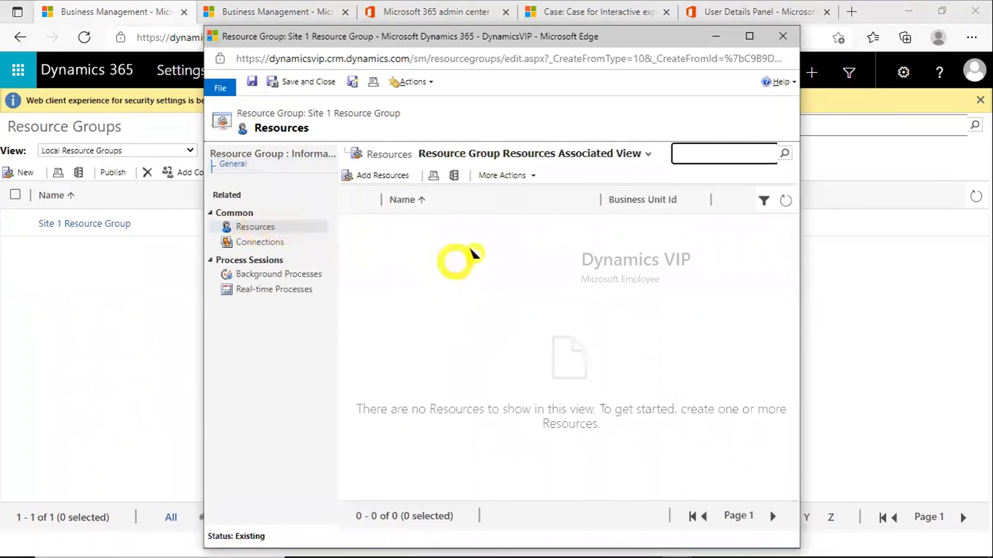
pyautogui.click(404, 179)
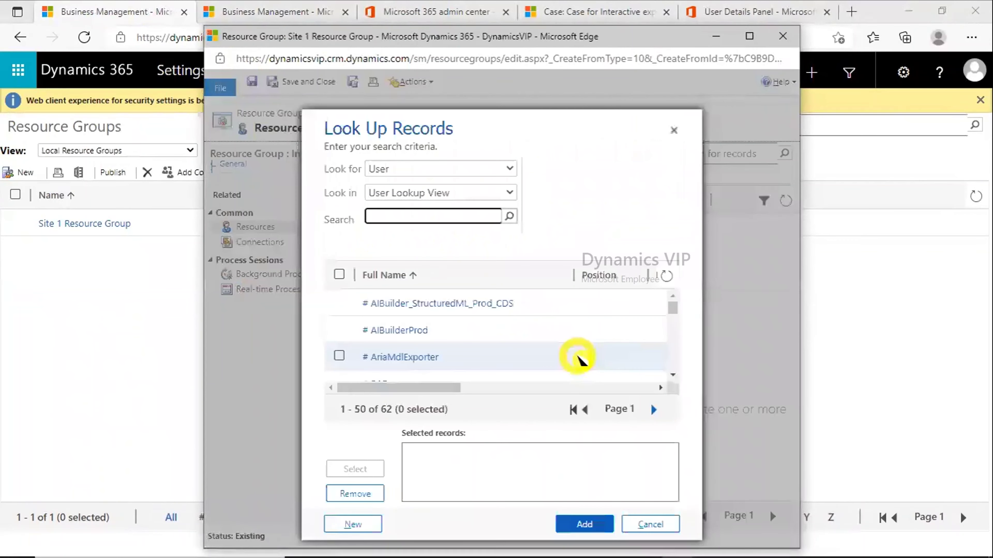
pyautogui.click(674, 338)
pyautogui.click(675, 336)
pyautogui.click(675, 334)
pyautogui.click(675, 334)
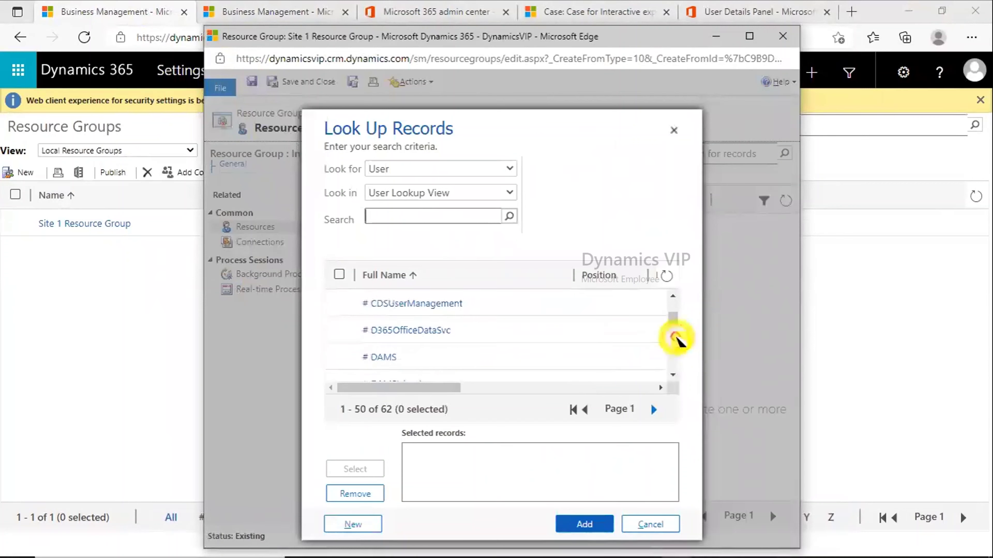
pyautogui.moveTo(673, 320); pyautogui.dragTo(672, 356)
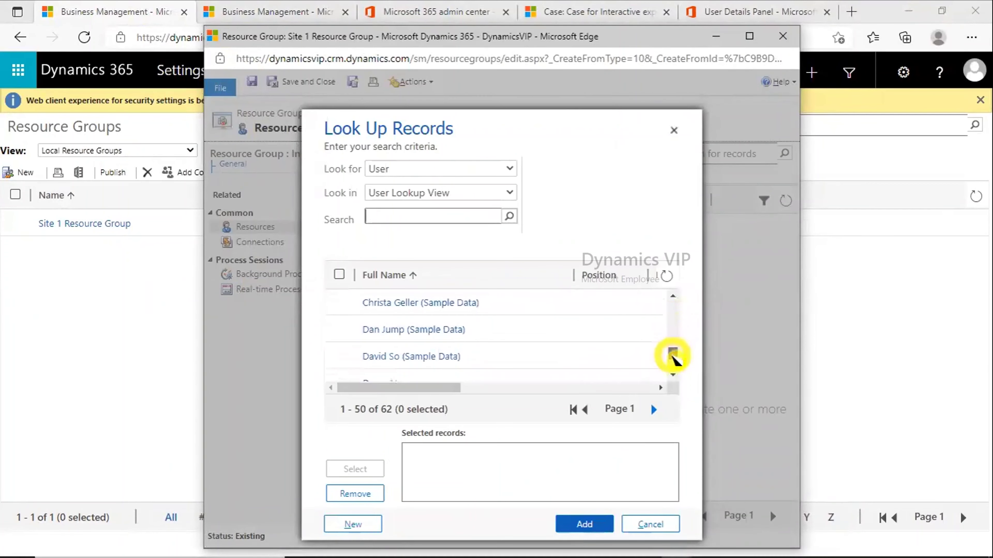
pyautogui.click(338, 329)
pyautogui.click(338, 355)
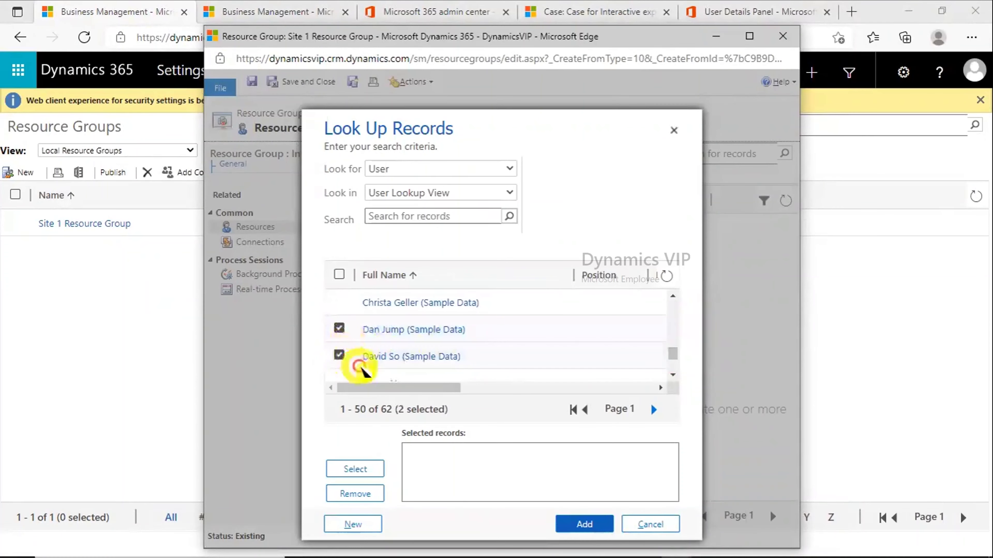
pyautogui.click(339, 378)
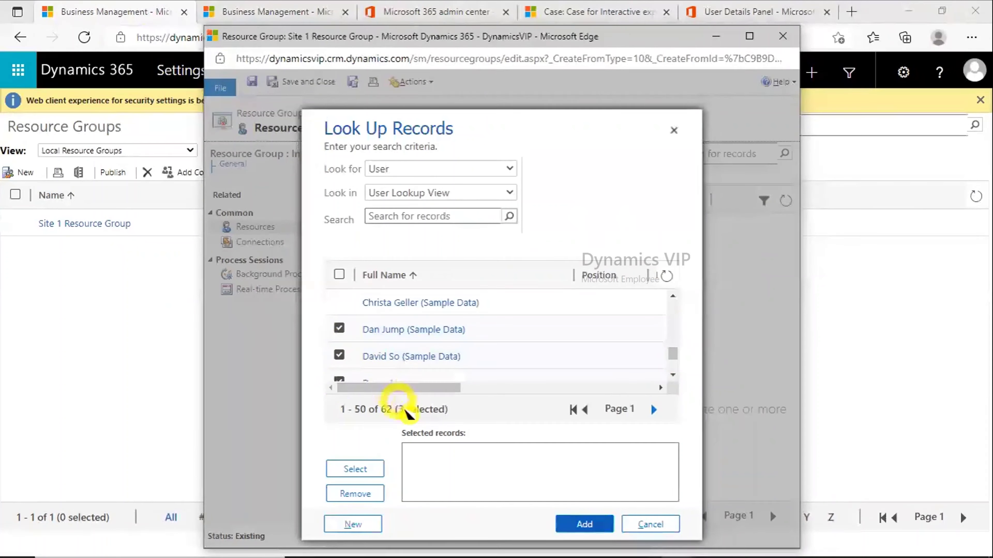
pyautogui.click(672, 374)
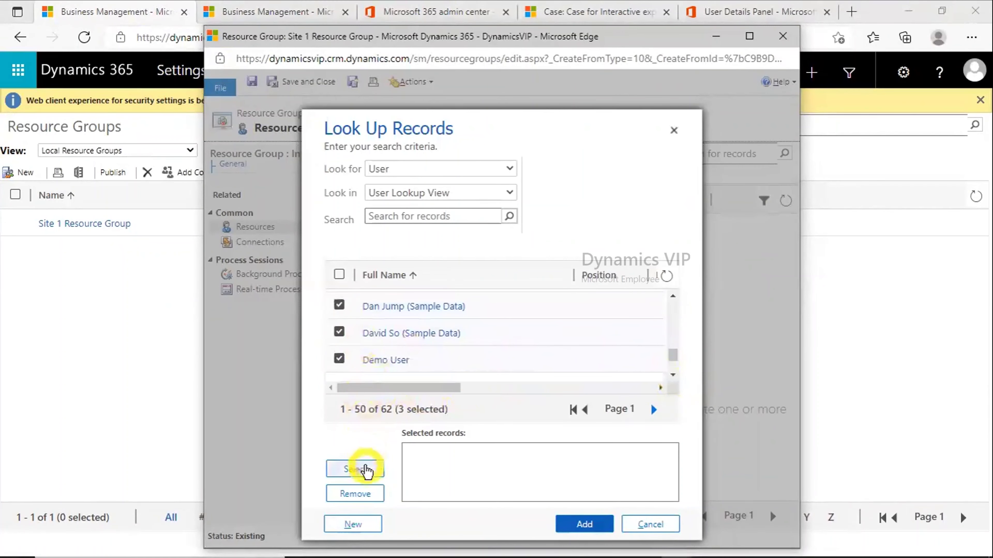
pyautogui.click(366, 469)
pyautogui.click(593, 524)
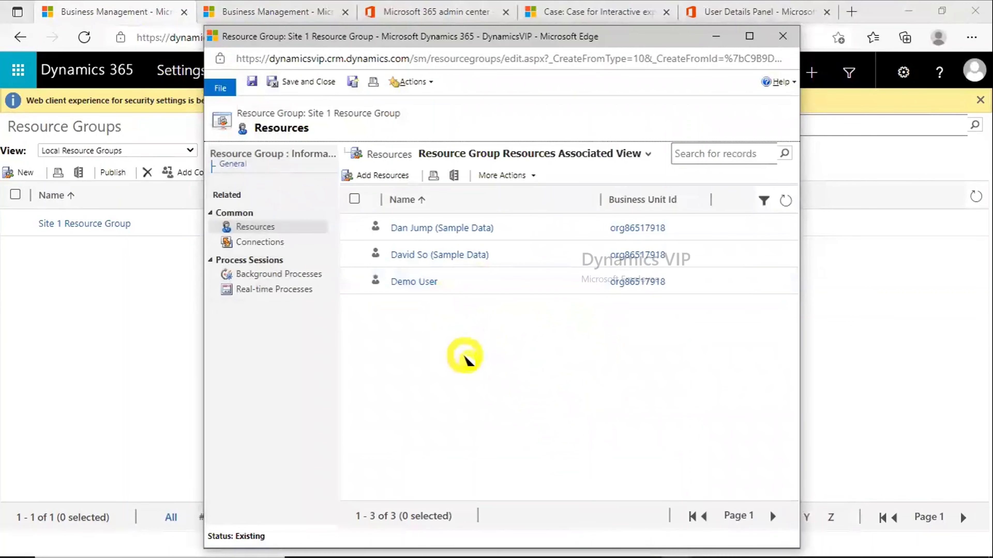
pyautogui.click(301, 83)
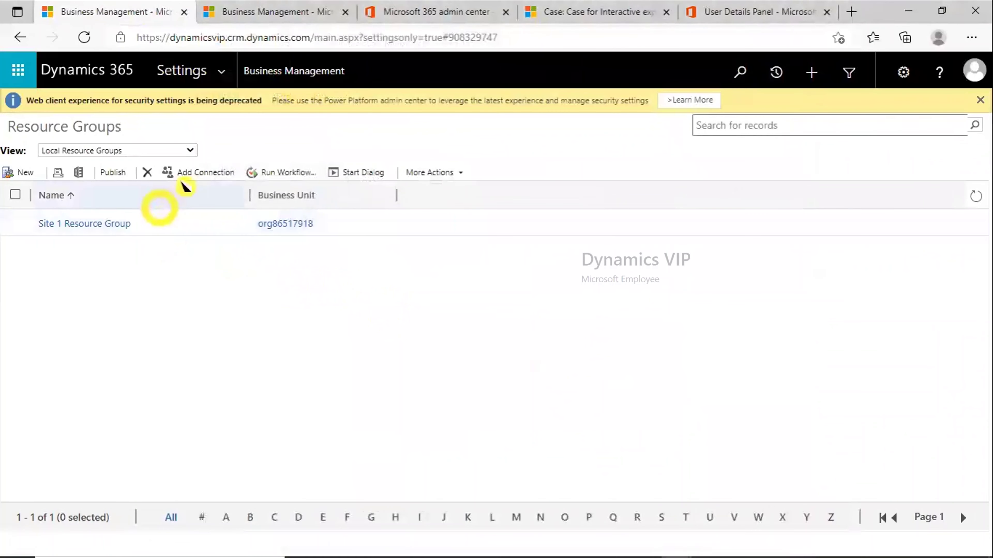
# Open Subjects from Business Management, view the Services list in the second Business Management browser tab, and return to Subjects.
pyautogui.click(276, 72)
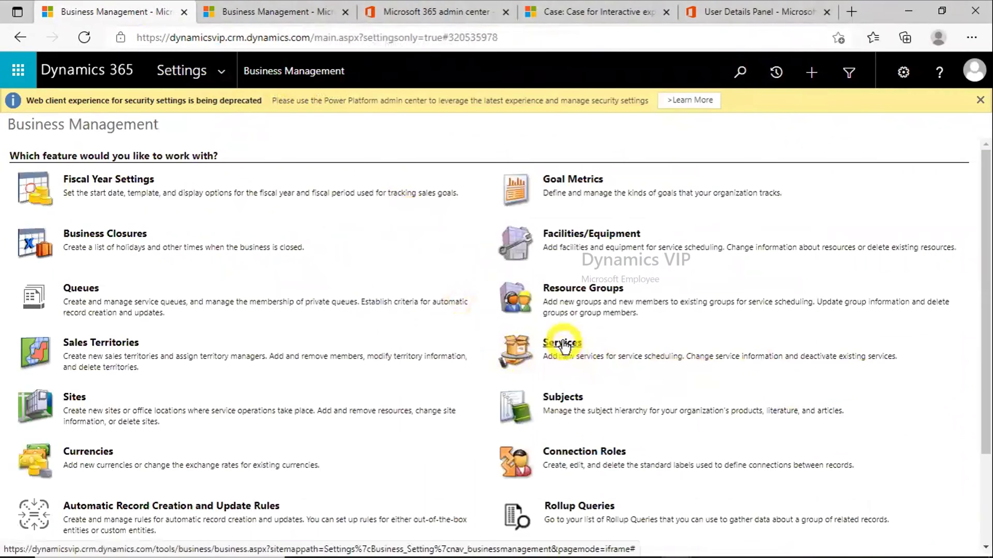
pyautogui.click(572, 405)
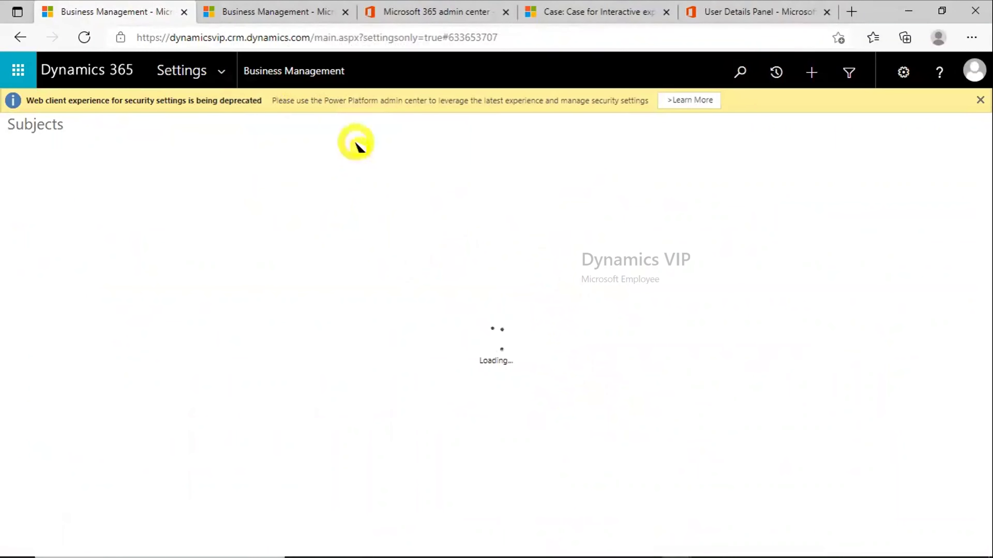
pyautogui.click(313, 11)
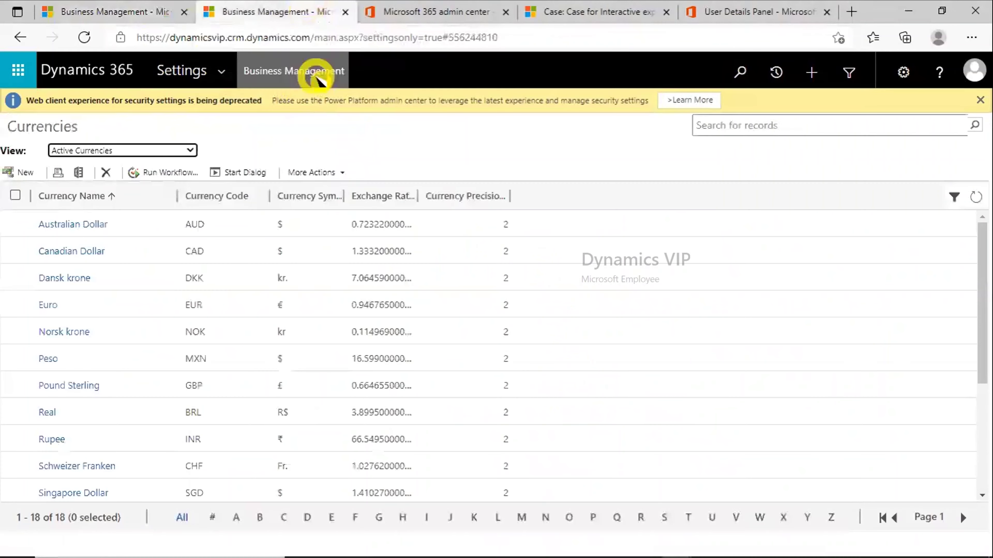
pyautogui.click(270, 77)
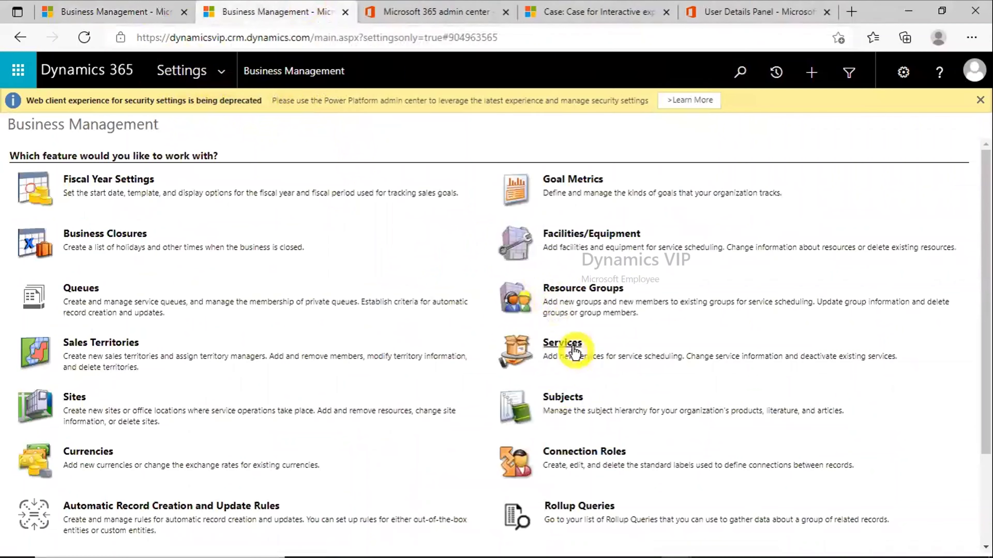
pyautogui.click(573, 348)
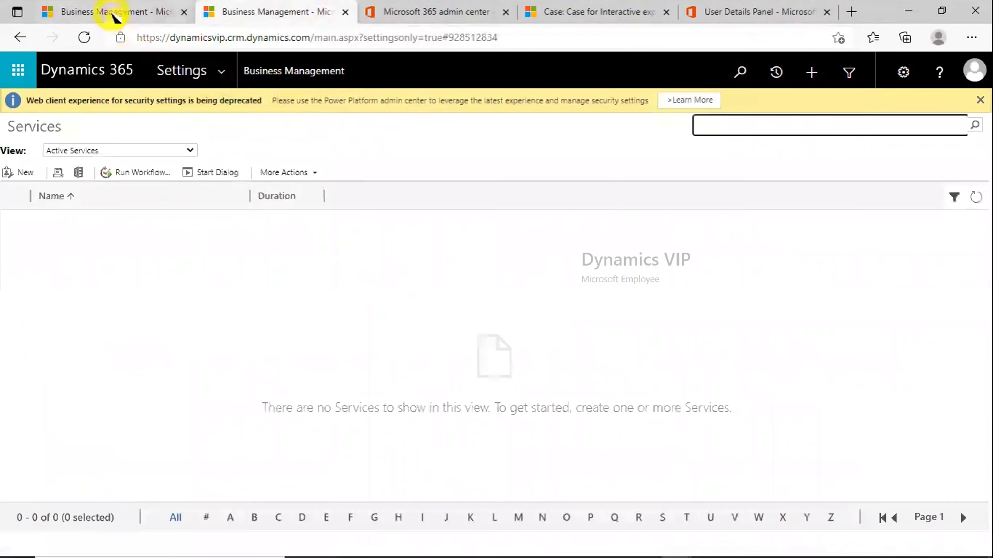
pyautogui.click(113, 17)
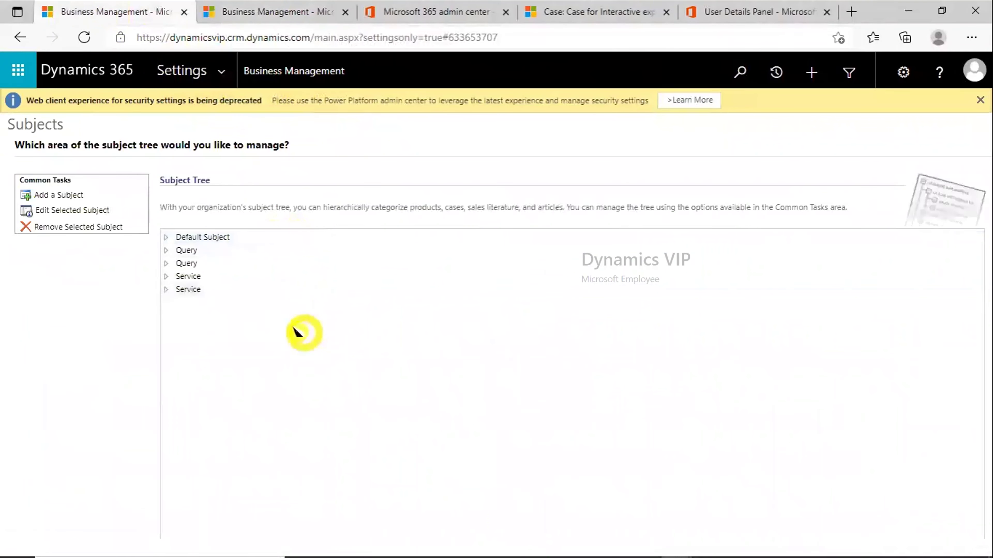
# Add a top-level subject titled Resource Subjects to the subject tree.
pyautogui.click(83, 196)
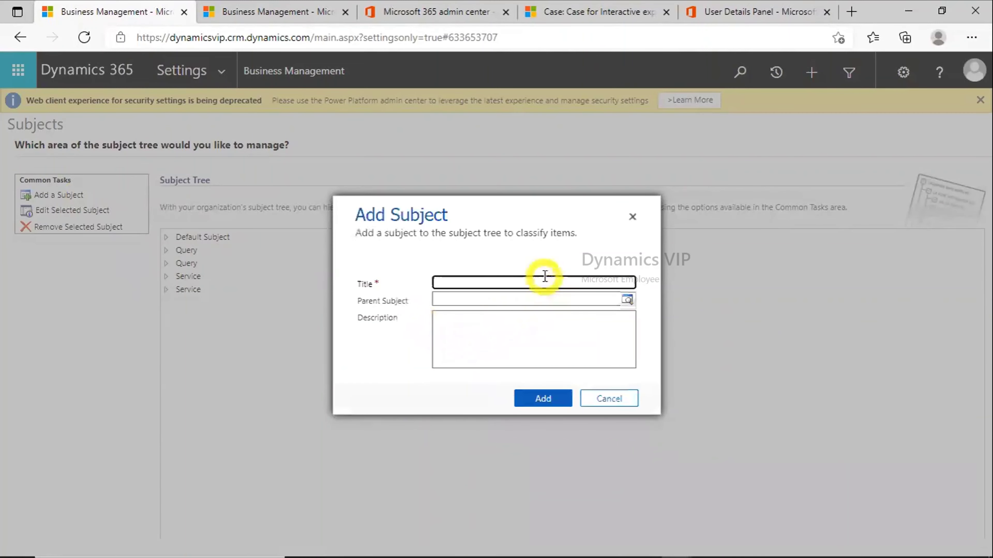
pyautogui.click(540, 283)
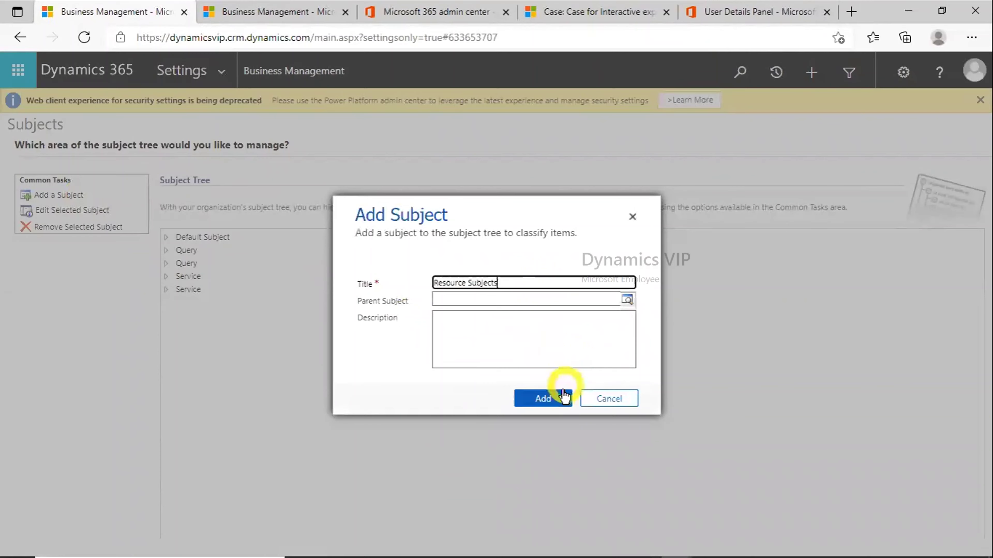
pyautogui.click(547, 399)
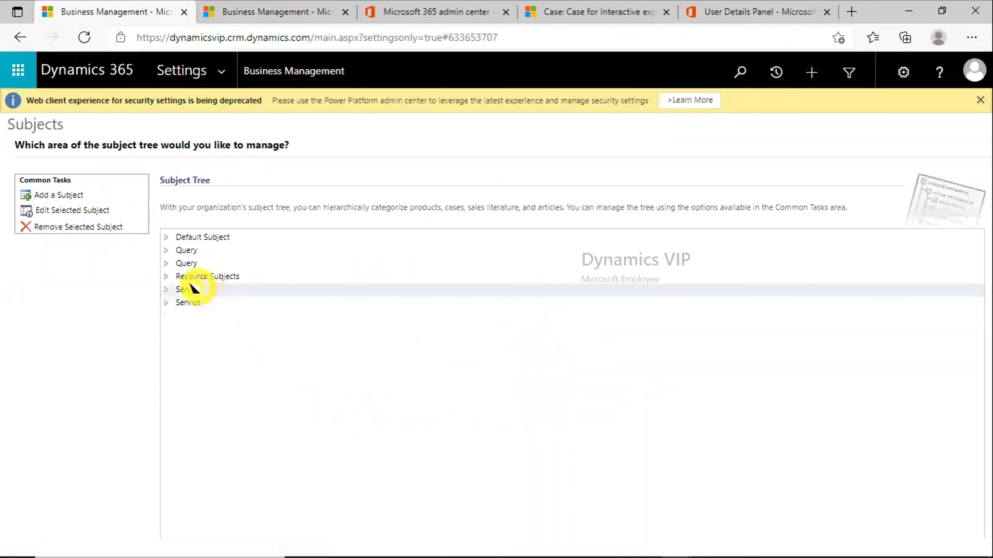
# Select Resource Subjects in the subject tree and view its edit form without changing anything.
pyautogui.click(167, 276)
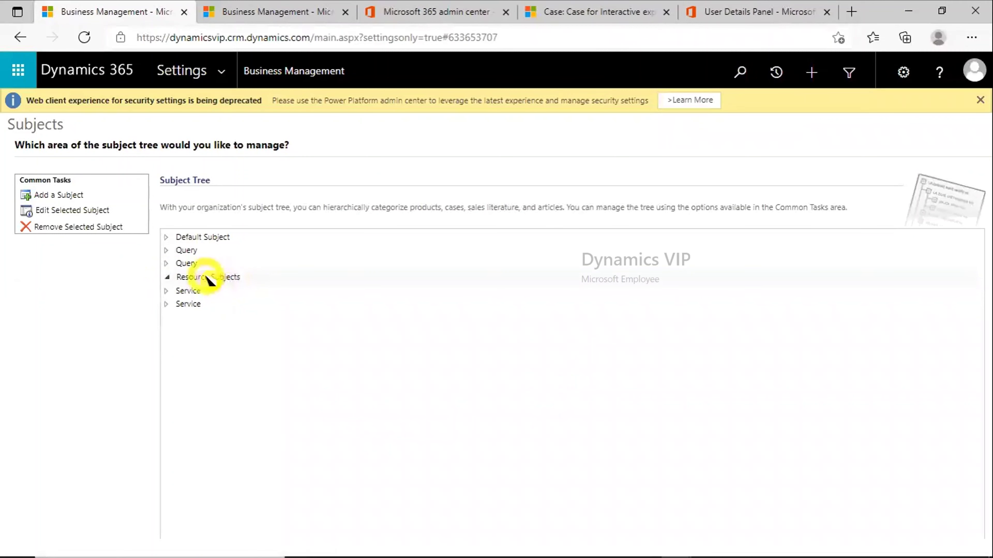
pyautogui.click(103, 215)
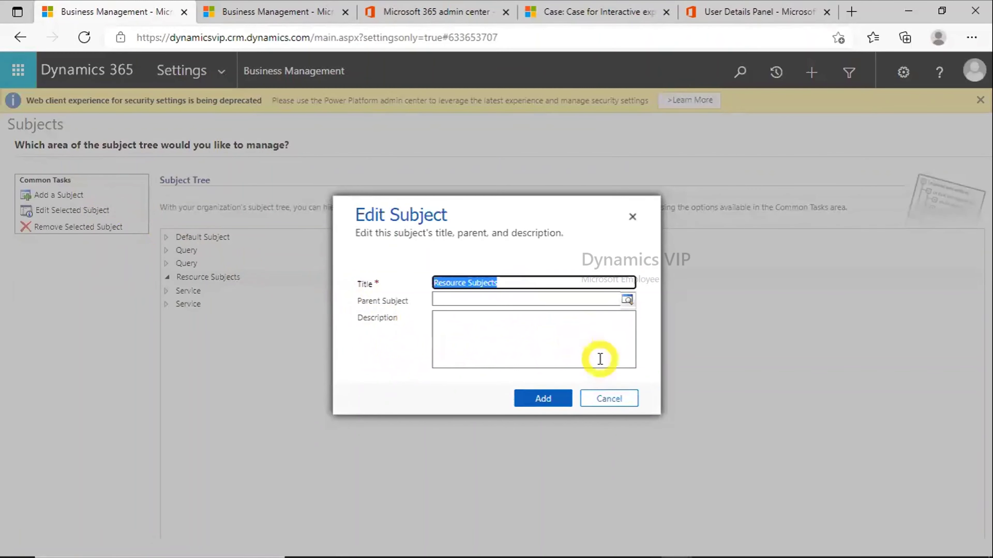
pyautogui.click(614, 398)
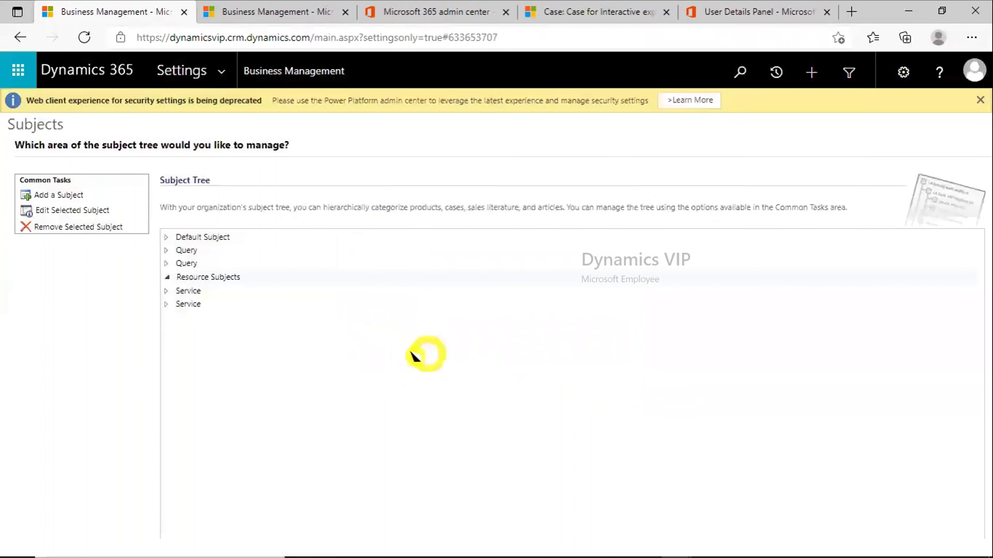
# Add a subject titled Technician with Resource Subjects as its parent subject.
pyautogui.click(73, 202)
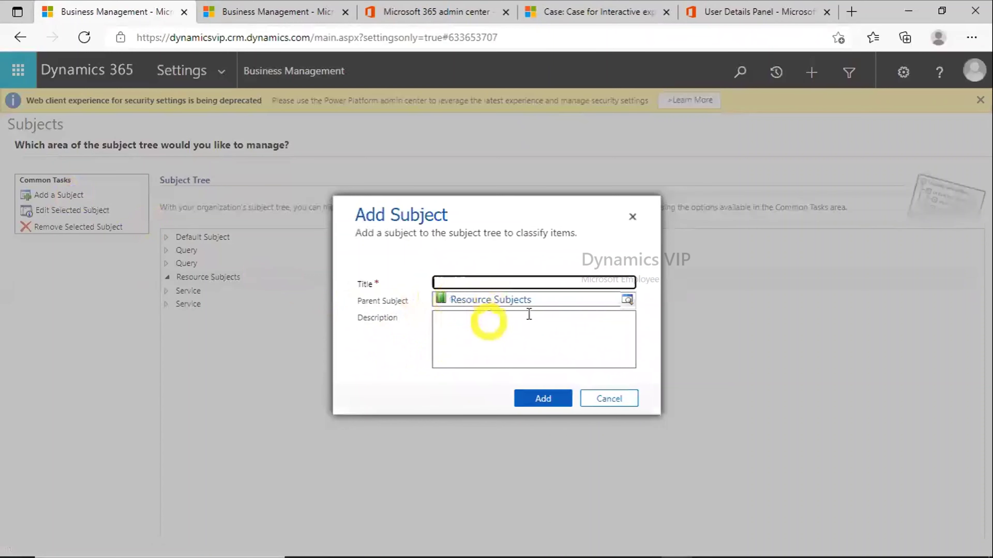
pyautogui.click(458, 280)
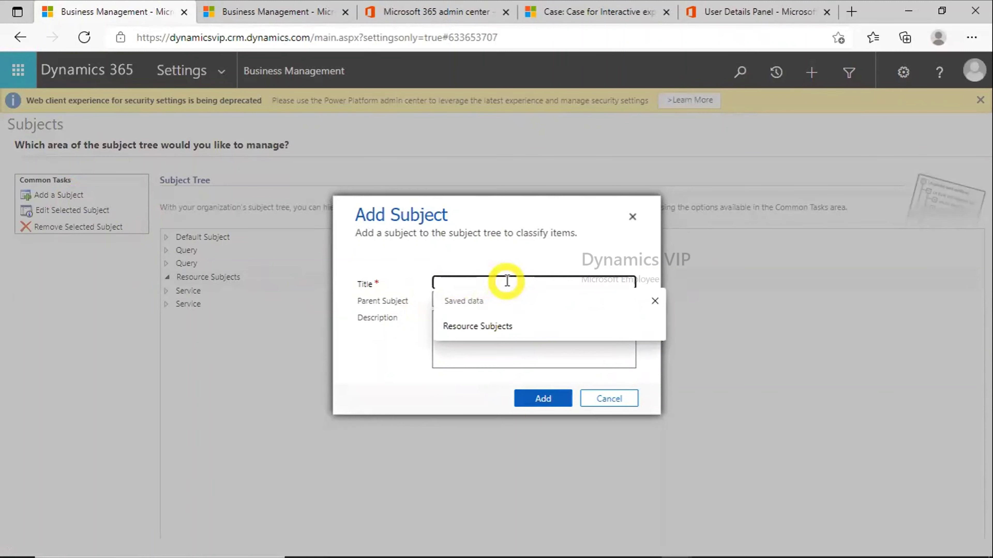
pyautogui.write('Technician')
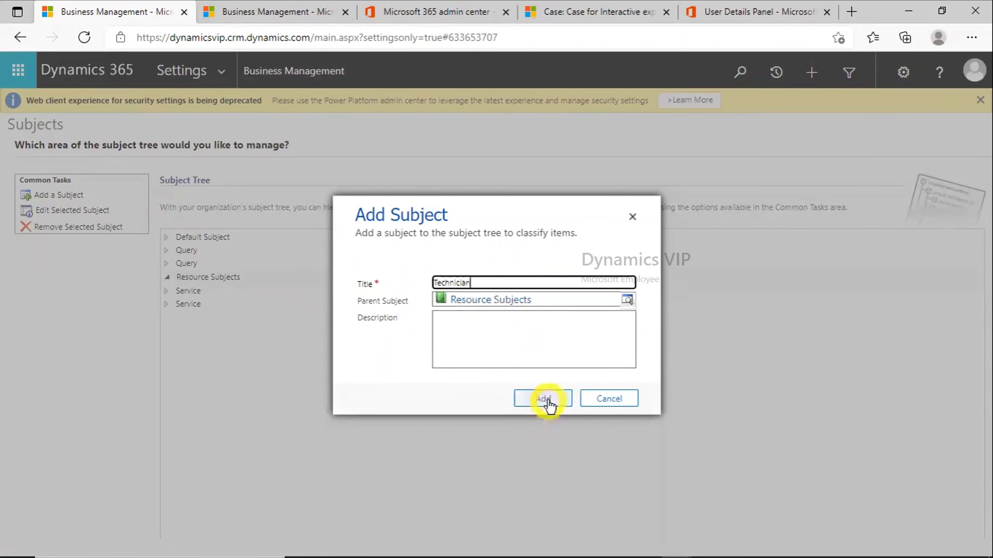
pyautogui.click(544, 401)
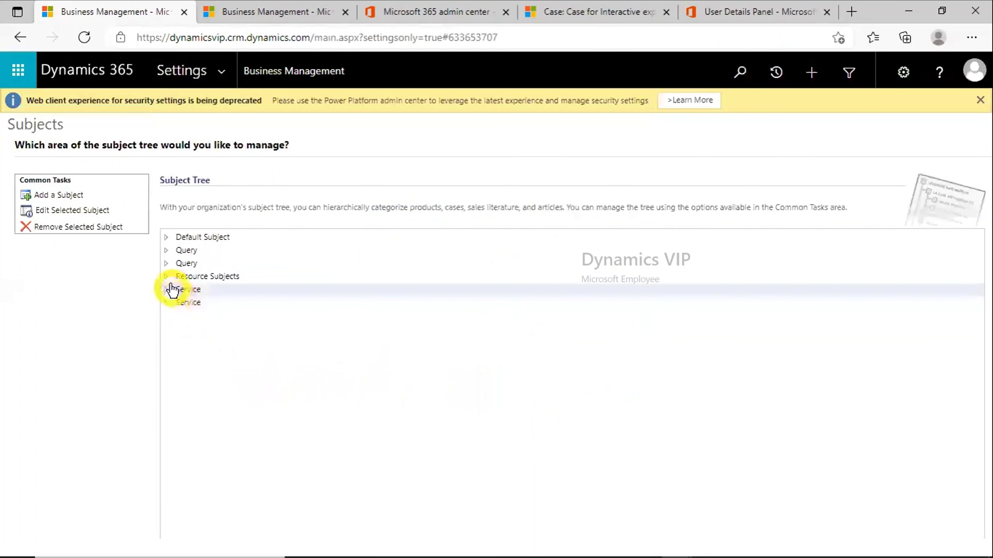
# Expand Resource Subjects and add a child subject titled On-Site Support beneath it.
pyautogui.click(166, 276)
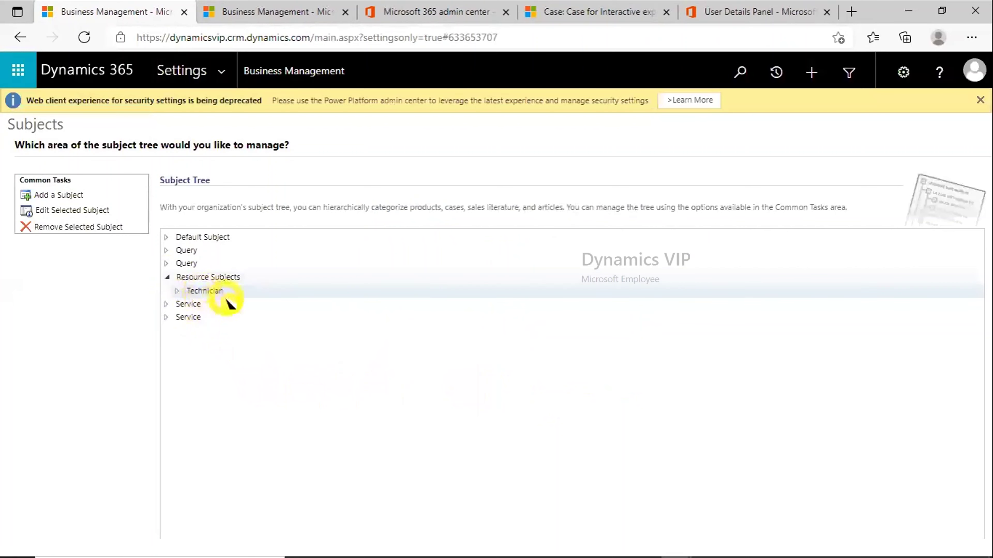
pyautogui.click(69, 195)
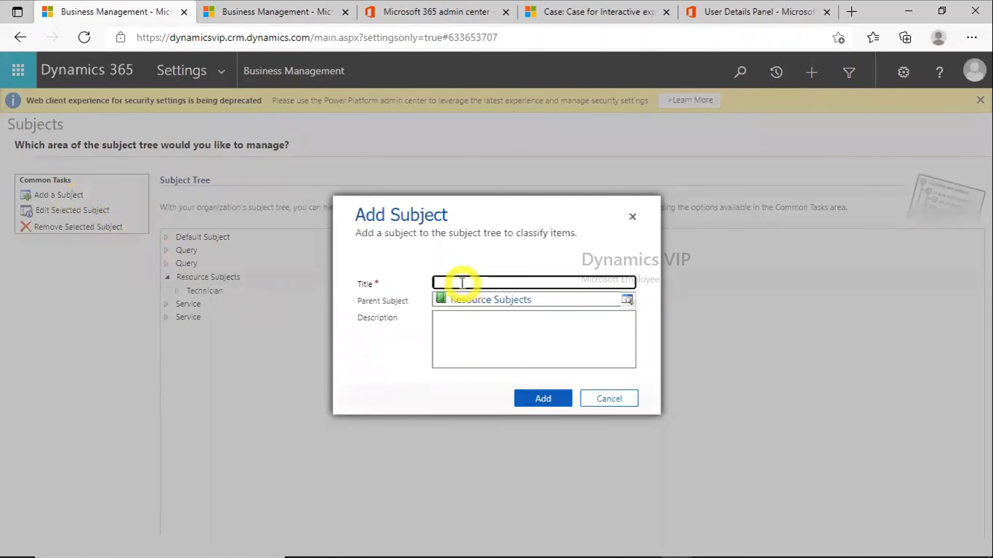
pyautogui.click(461, 283)
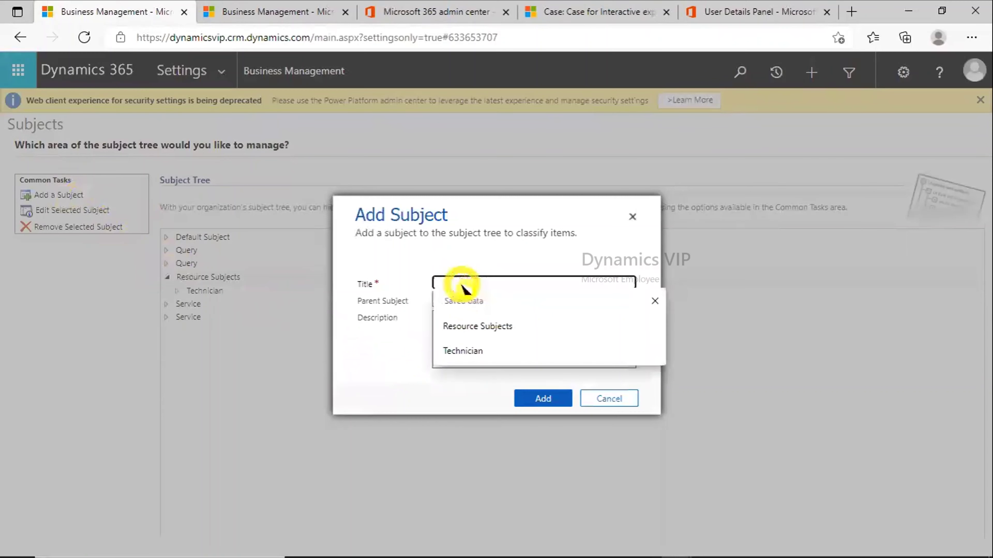
pyautogui.write('On-Site Support')
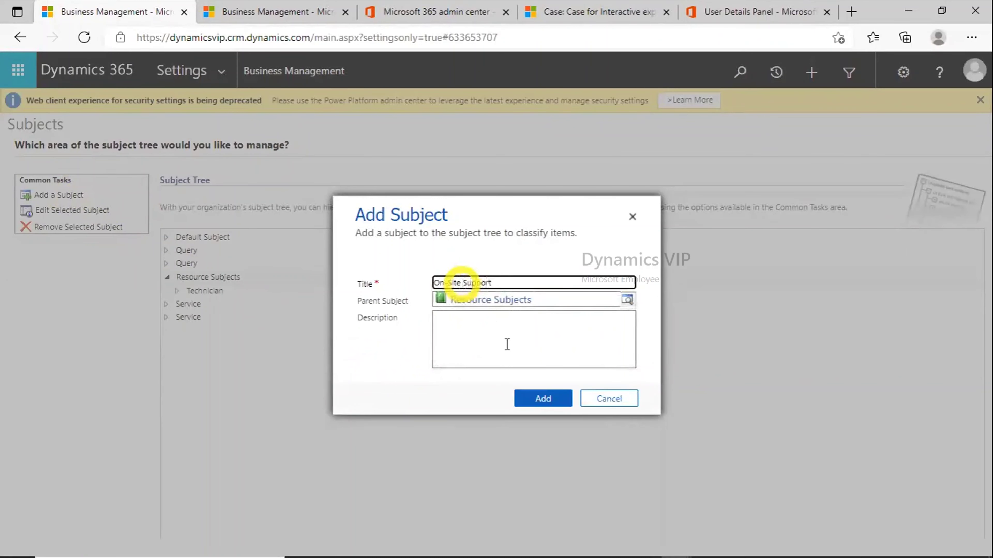
pyautogui.click(541, 404)
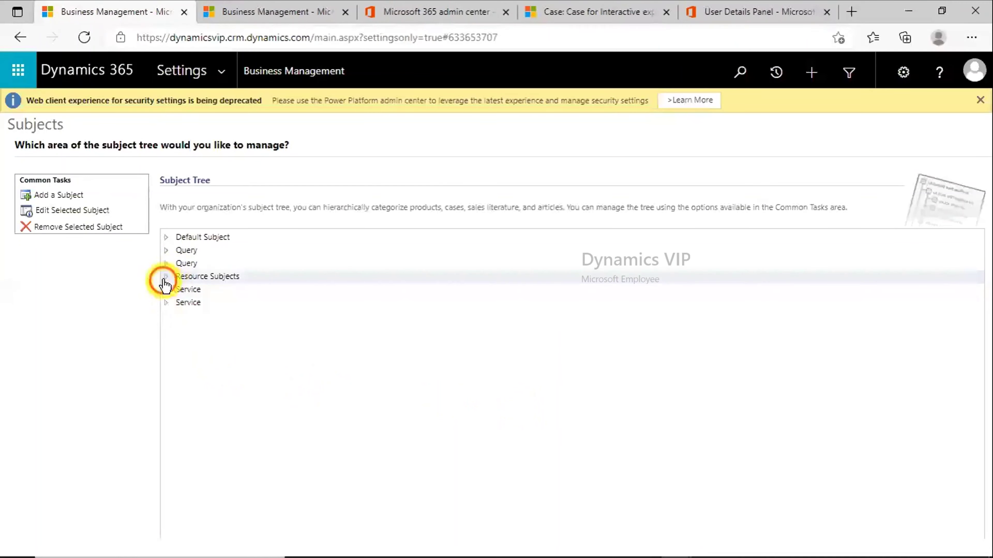
# Add a subject titled Dispatcher under Resource Subjects and expand the parent to show its child subjects.
pyautogui.click(166, 276)
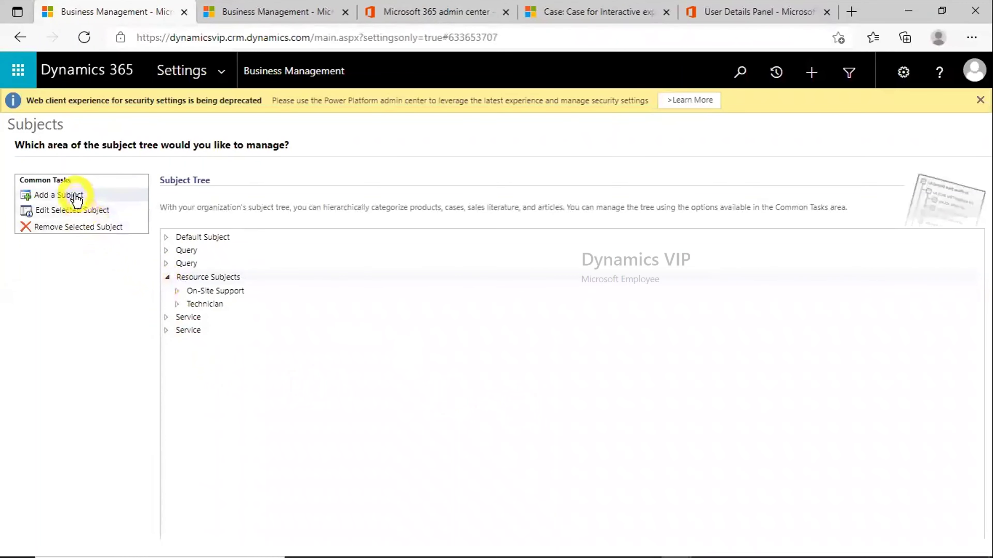
pyautogui.click(59, 194)
pyautogui.click(486, 287)
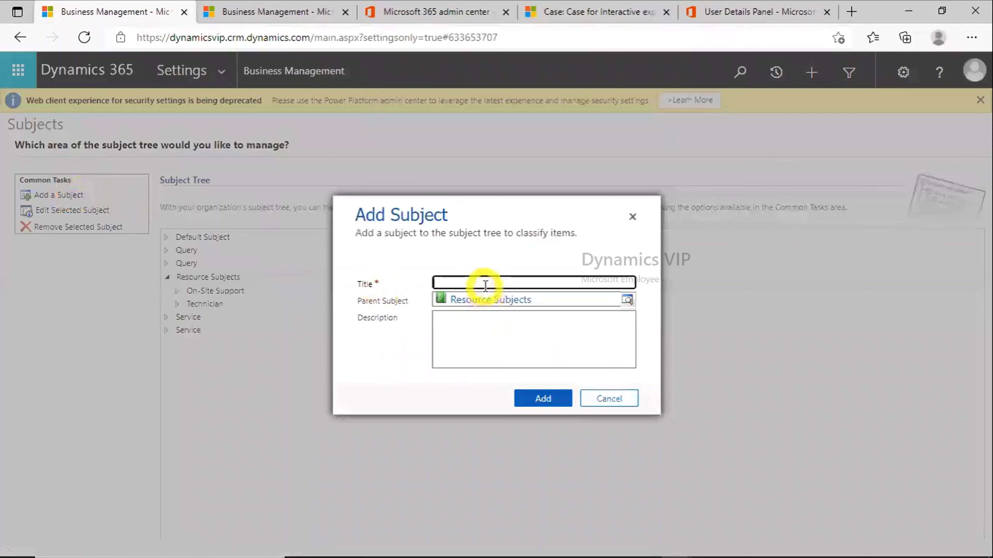
pyautogui.write('Dispatcher')
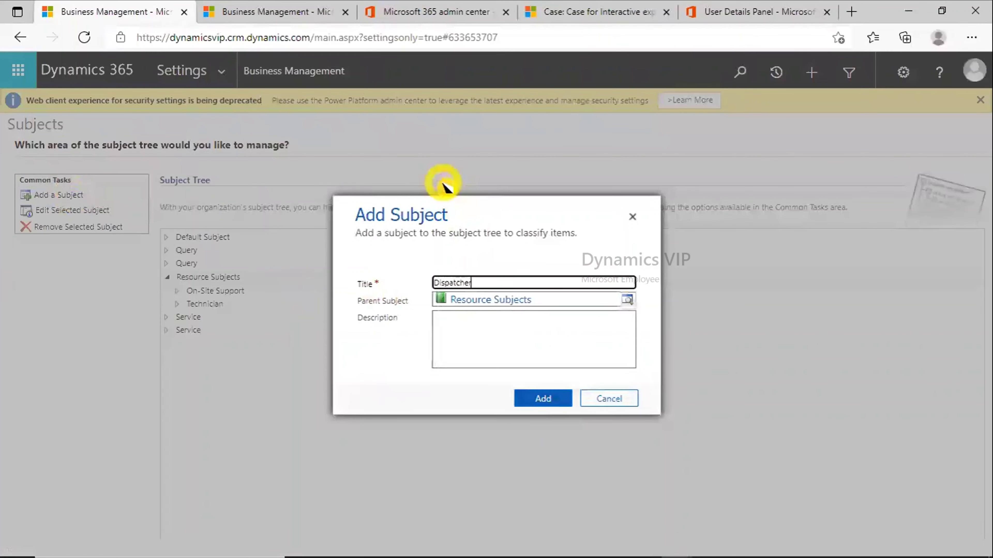
pyautogui.click(537, 397)
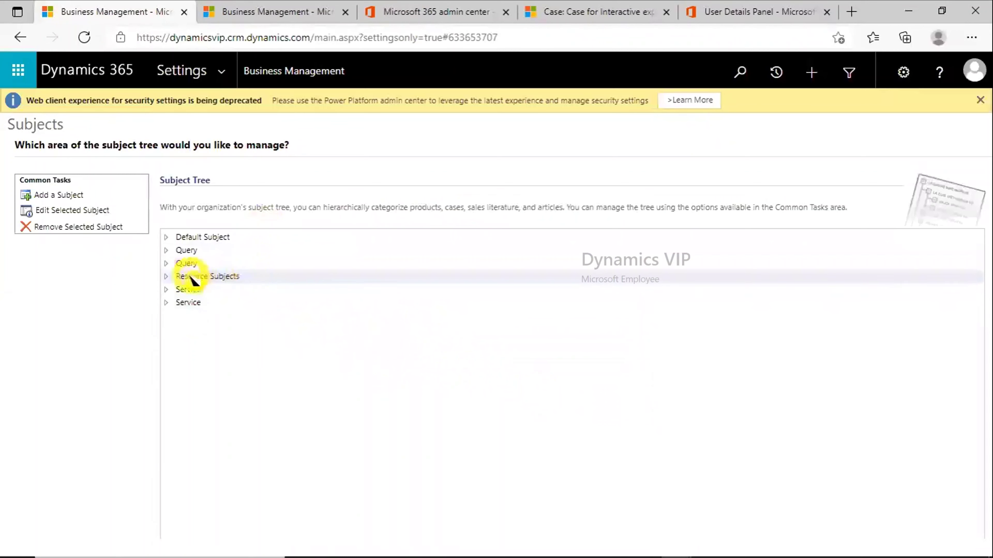
pyautogui.click(167, 277)
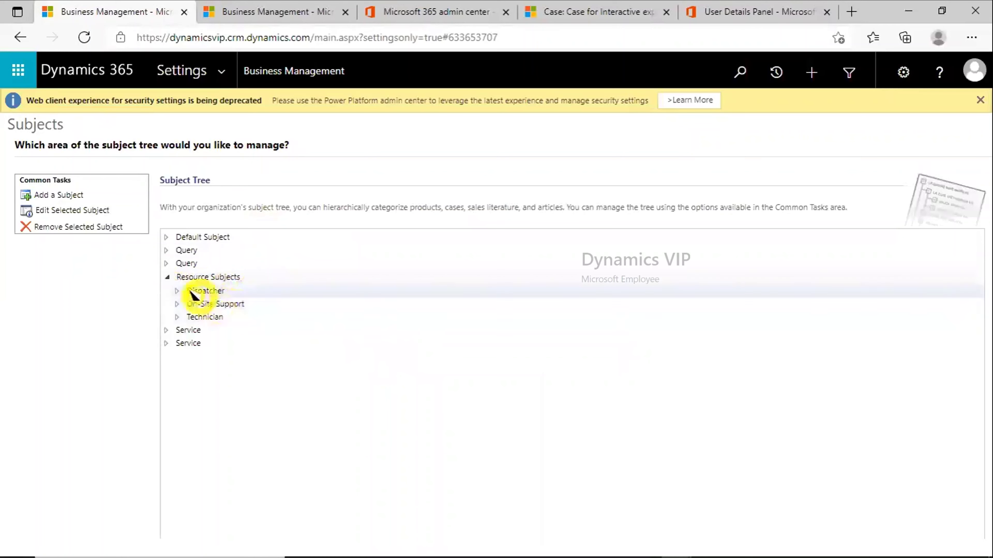
# Check the child subjects of the second Query subject and try to remove the first Query subject from the tree.
pyautogui.click(167, 264)
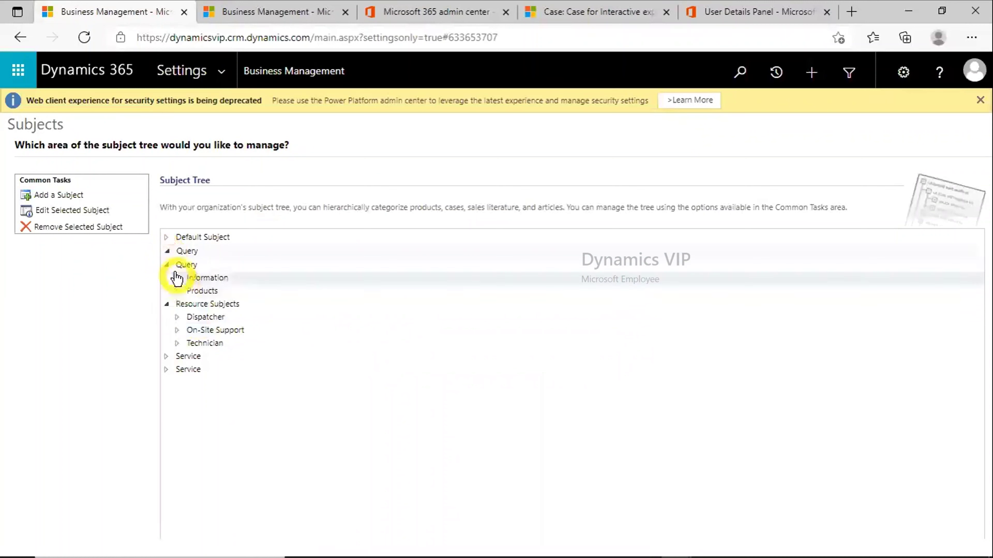
pyautogui.click(168, 262)
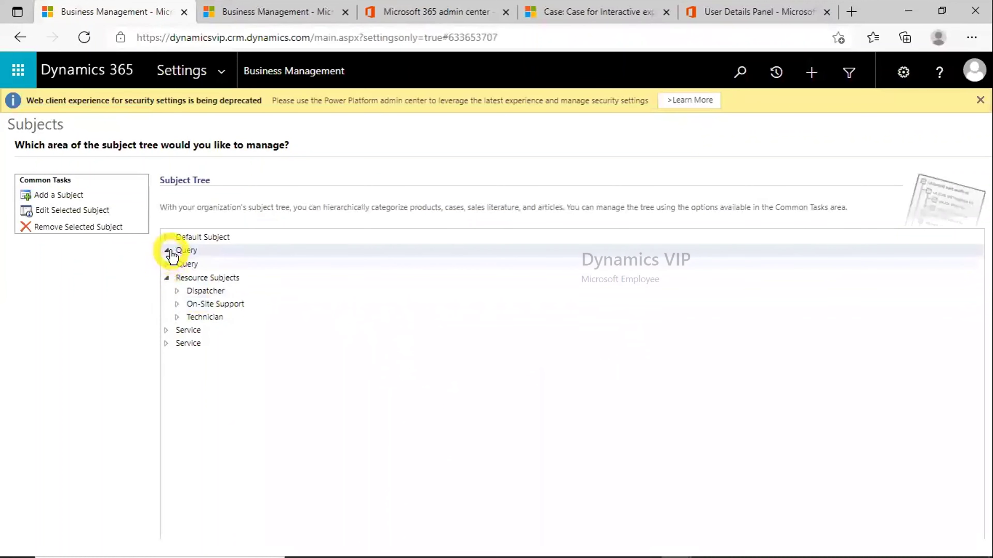
pyautogui.click(105, 229)
pyautogui.click(567, 116)
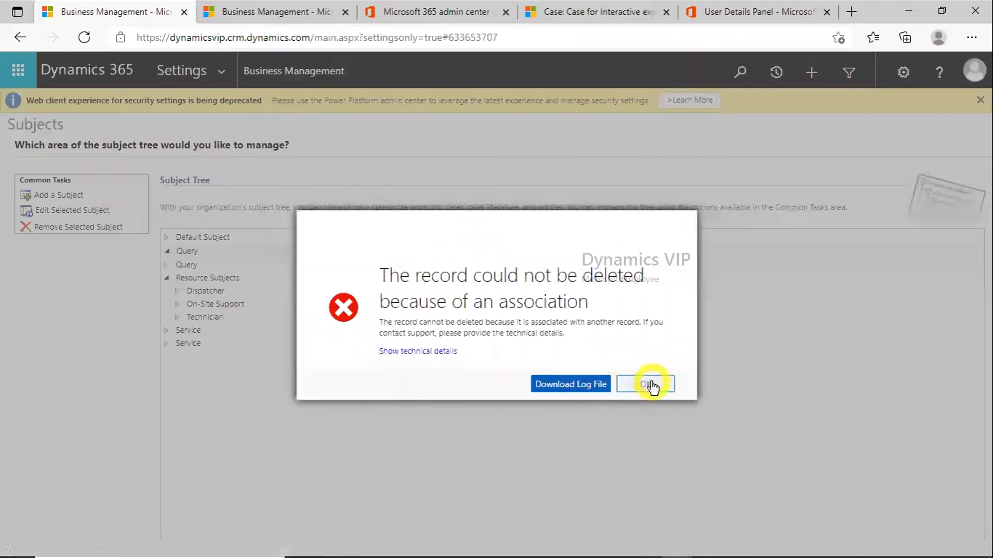
pyautogui.click(651, 385)
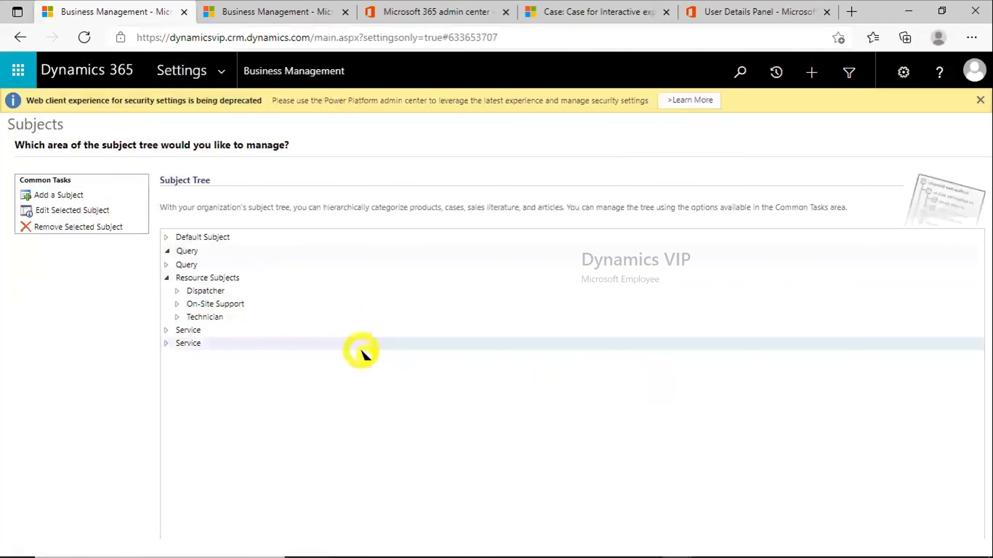
# Create a new service record named "A new service" from the Services list and view its Initial Status Reason options.
pyautogui.click(293, 12)
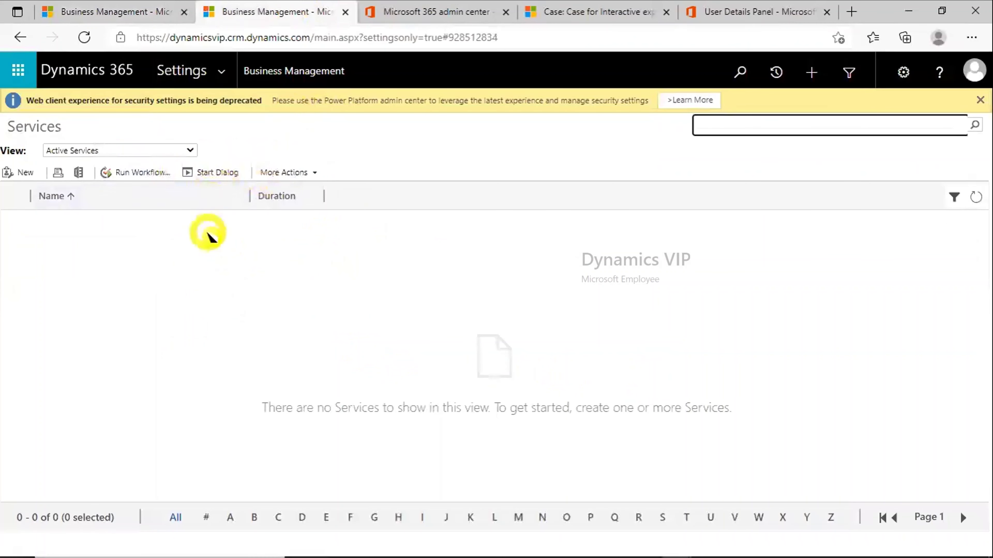
pyautogui.click(25, 135)
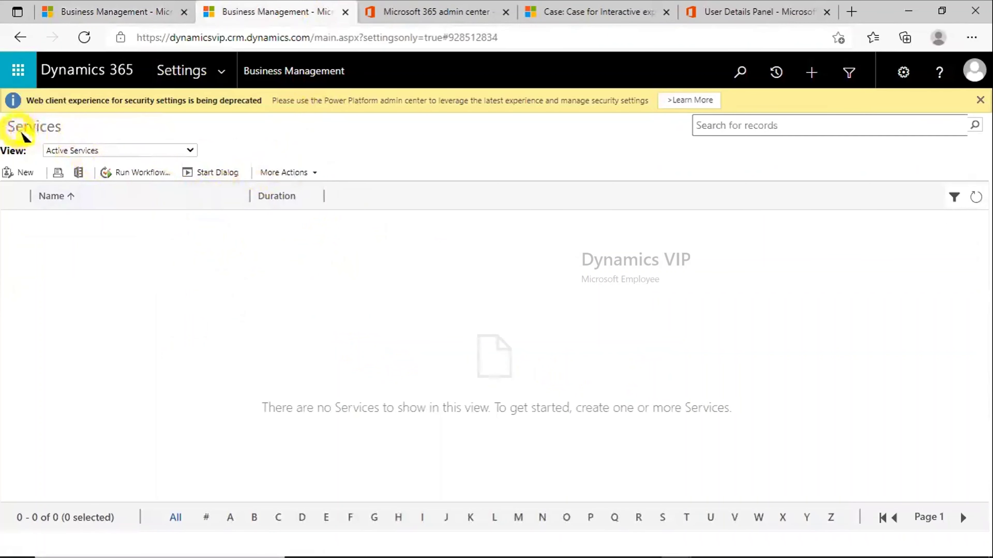
pyautogui.click(153, 129)
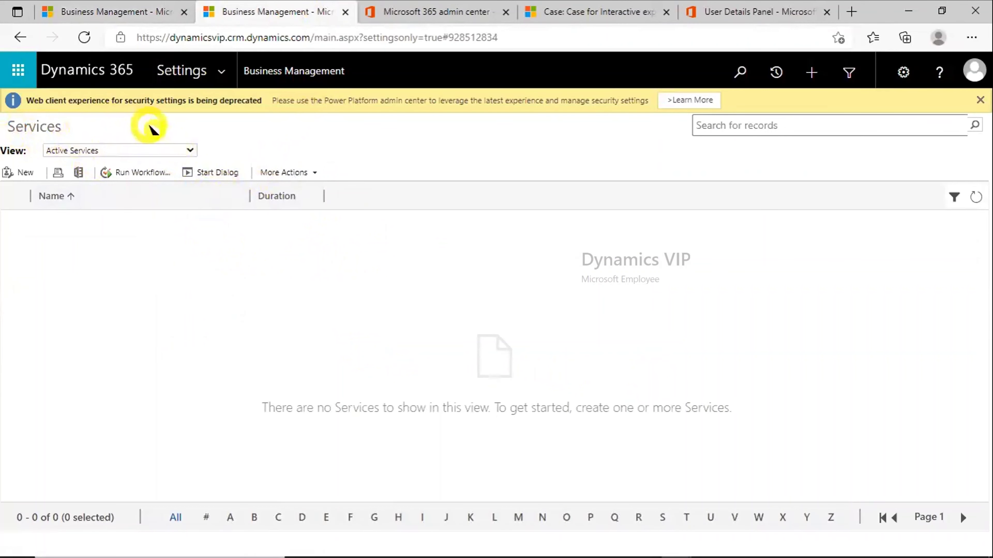
pyautogui.click(24, 172)
pyautogui.click(127, 200)
pyautogui.click(310, 285)
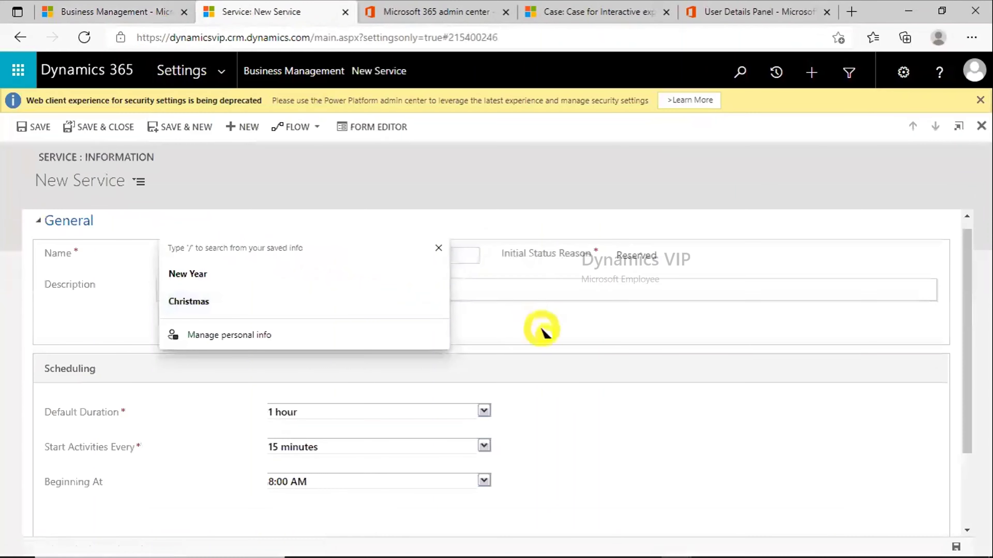
pyautogui.click(516, 383)
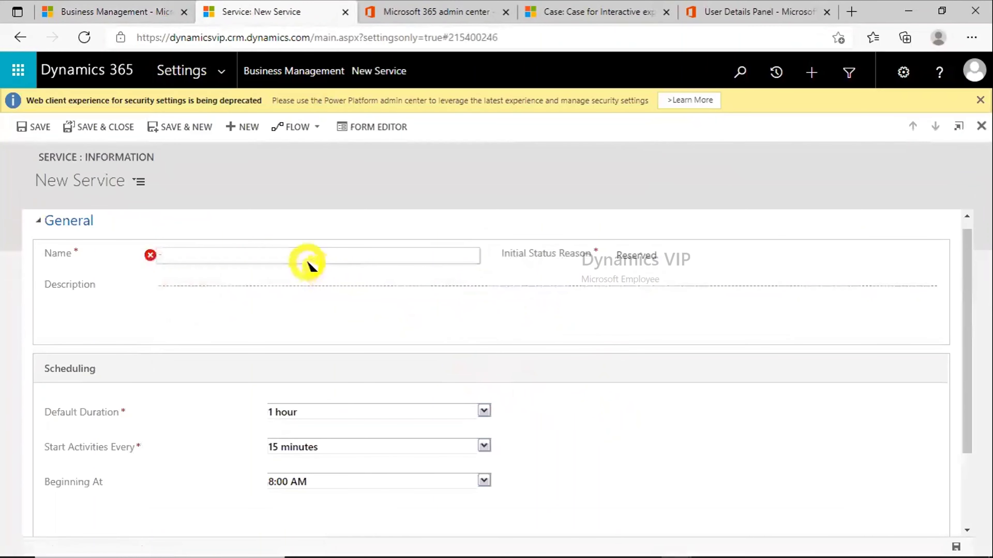
pyautogui.click(307, 260)
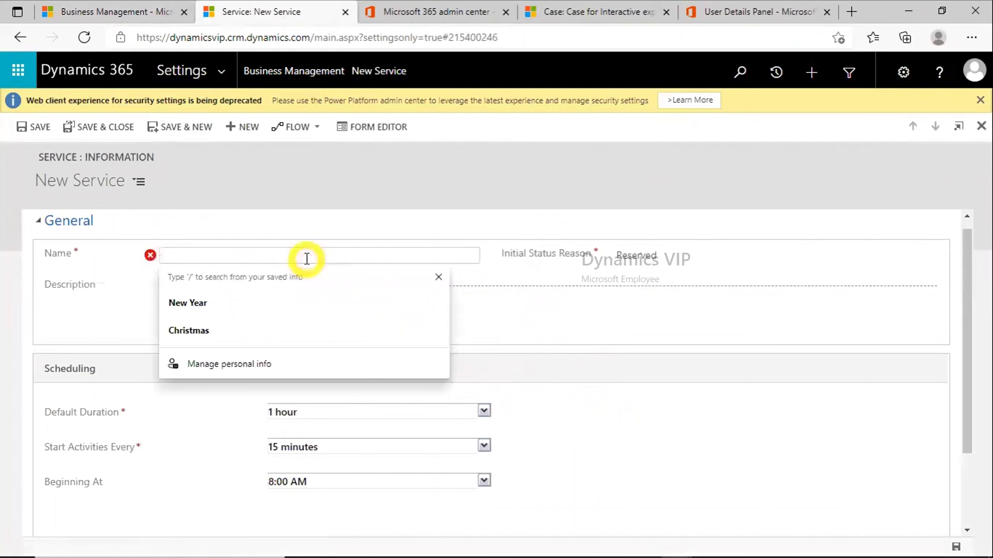
pyautogui.write('A new service')
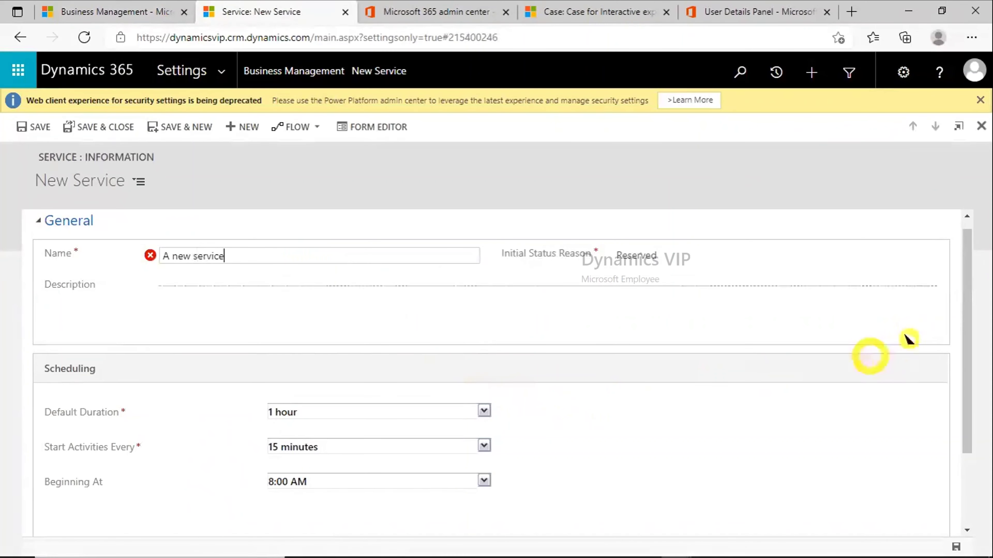
pyautogui.click(815, 392)
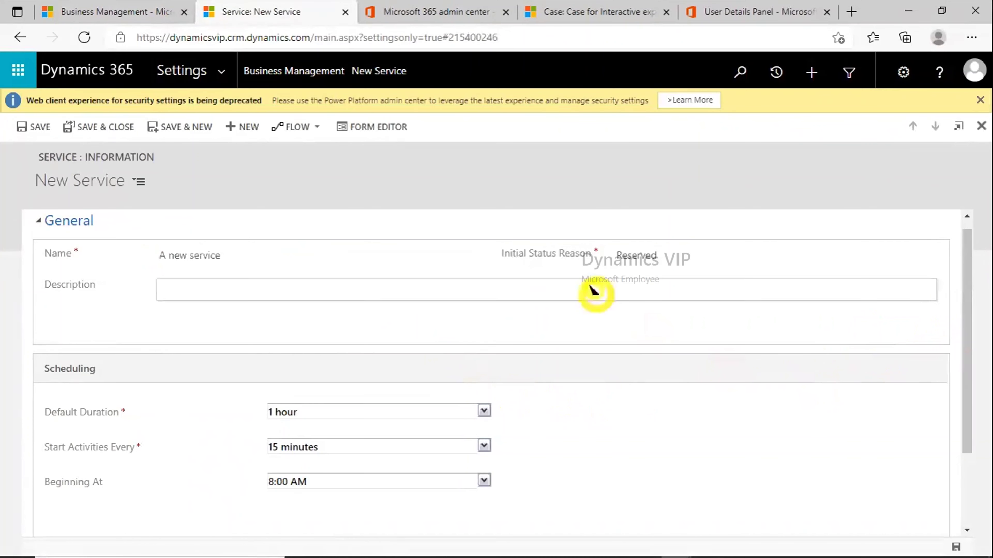
pyautogui.click(630, 258)
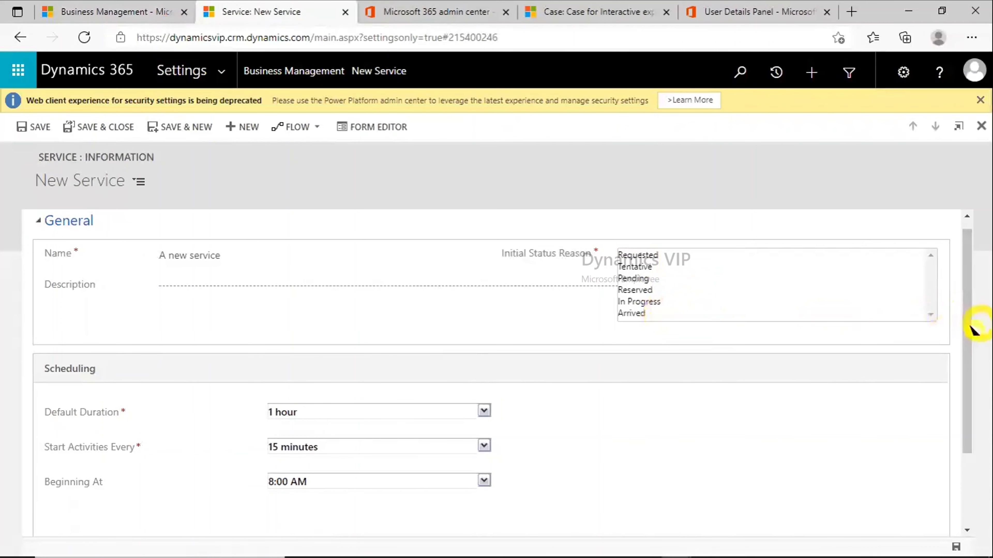
# Expand the service's Required Resources section and try to add resources to it.
pyautogui.moveTo(966, 325); pyautogui.dragTo(971, 415)
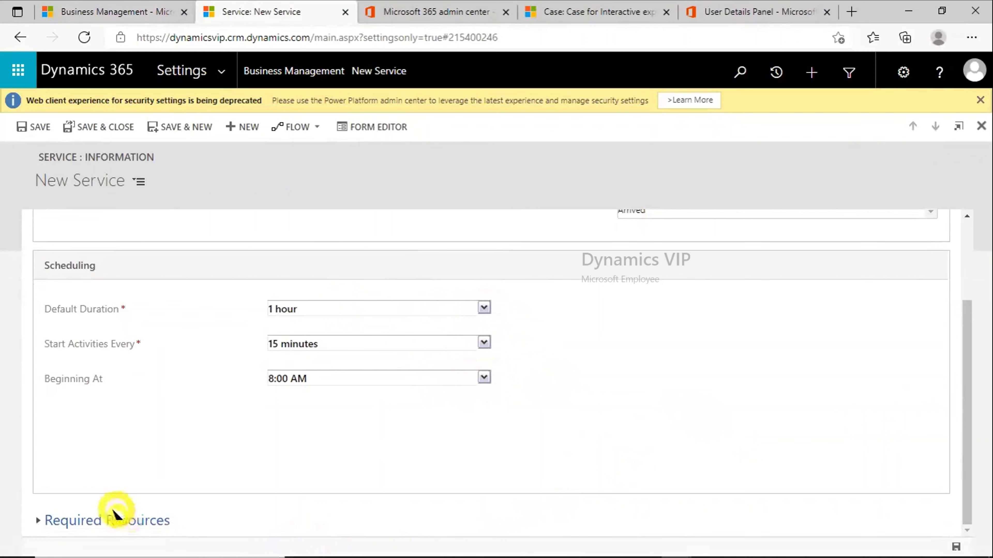
pyautogui.click(125, 522)
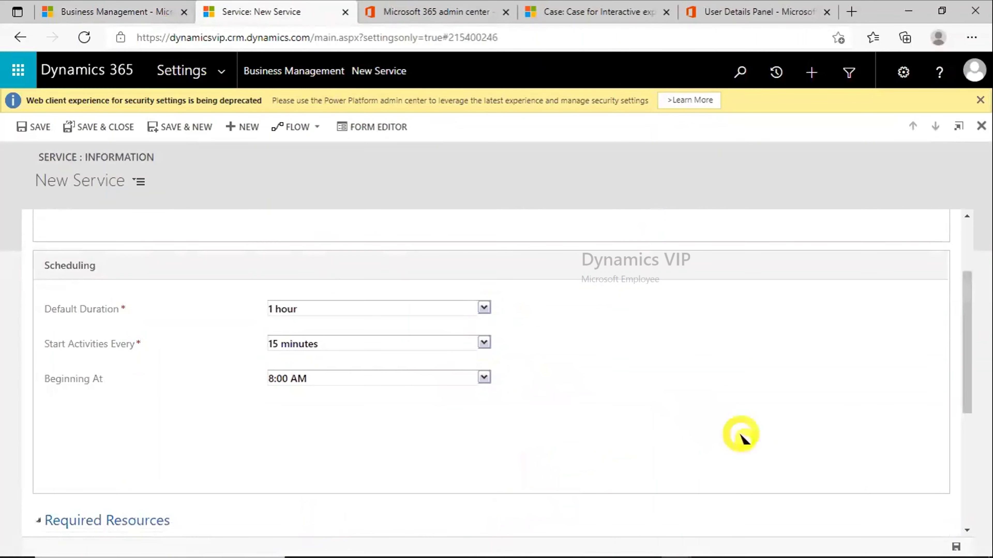
pyautogui.moveTo(958, 397); pyautogui.dragTo(944, 522)
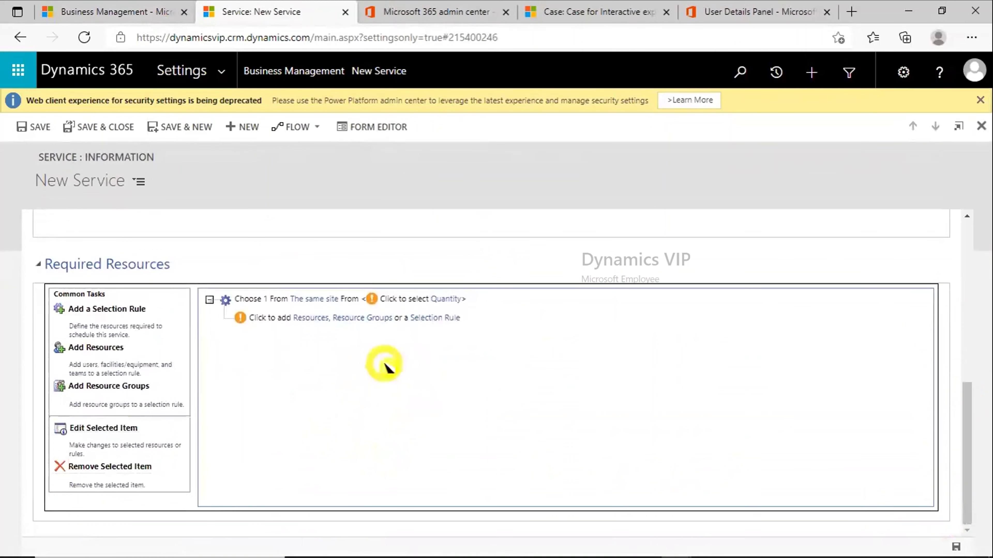
pyautogui.click(112, 349)
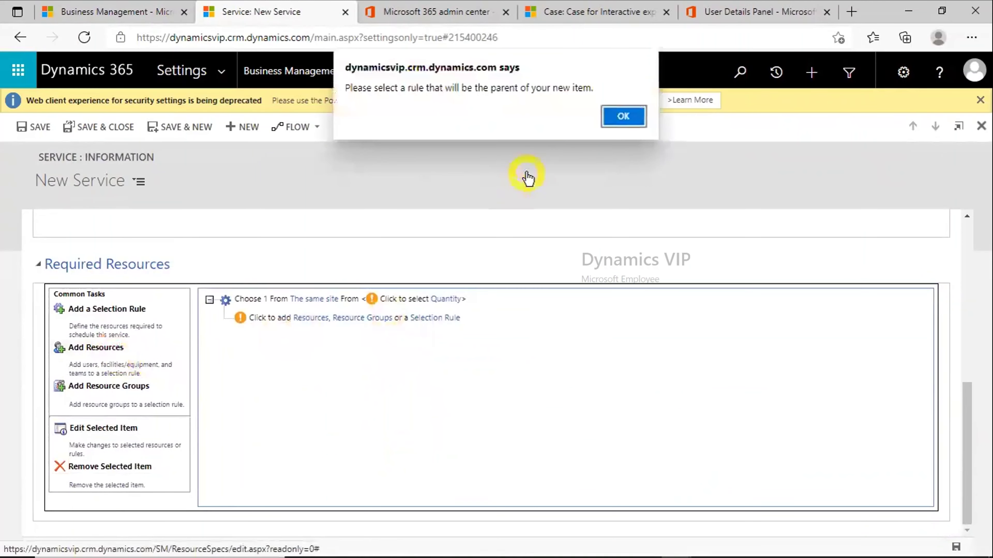
pyautogui.click(618, 124)
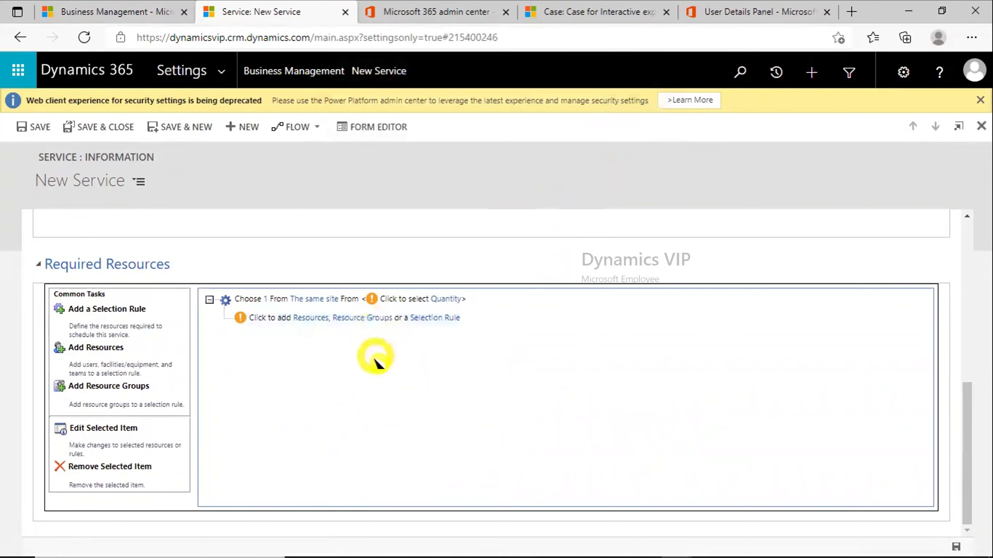
# Add Site 1 Resource Group to the service's selection rule, and save and close the service.
pyautogui.click(365, 317)
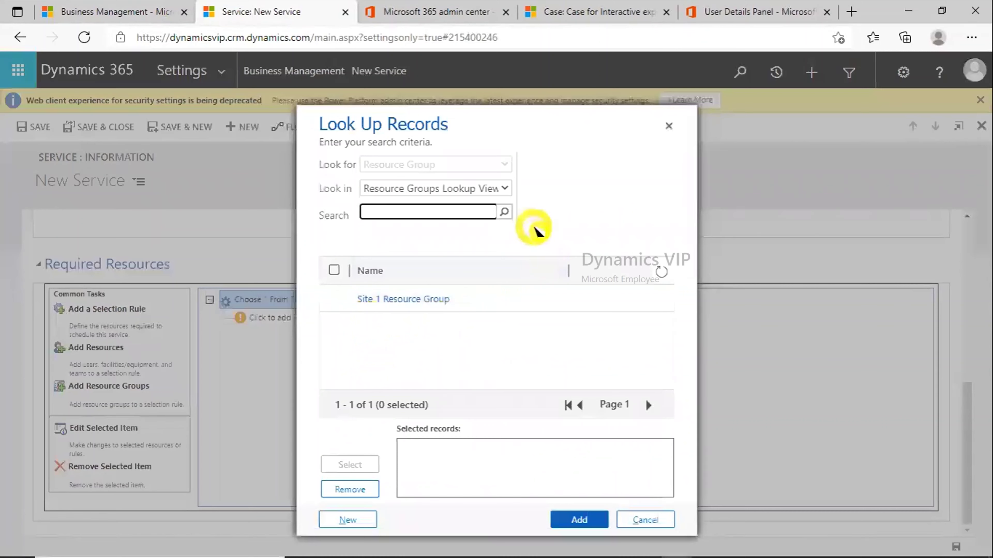
pyautogui.click(504, 214)
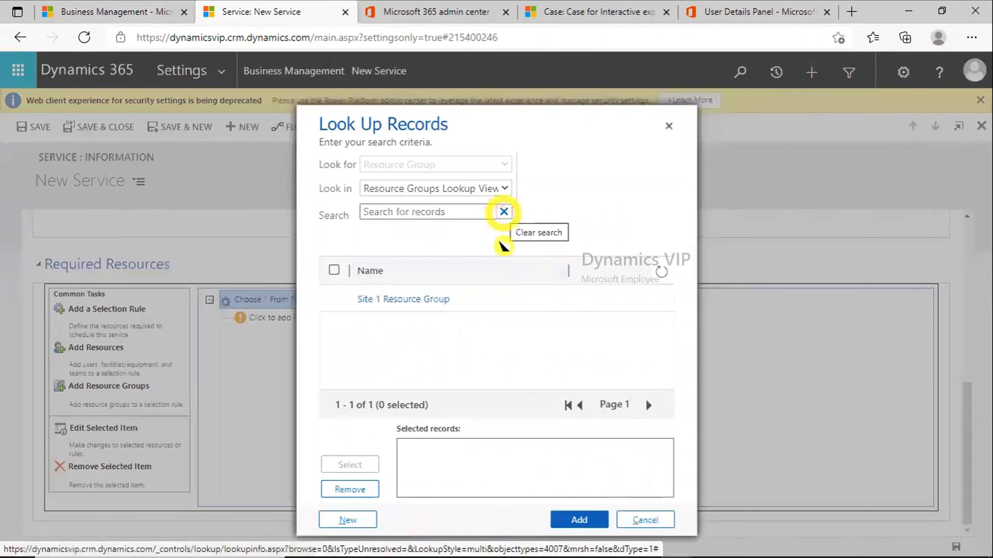
pyautogui.click(335, 299)
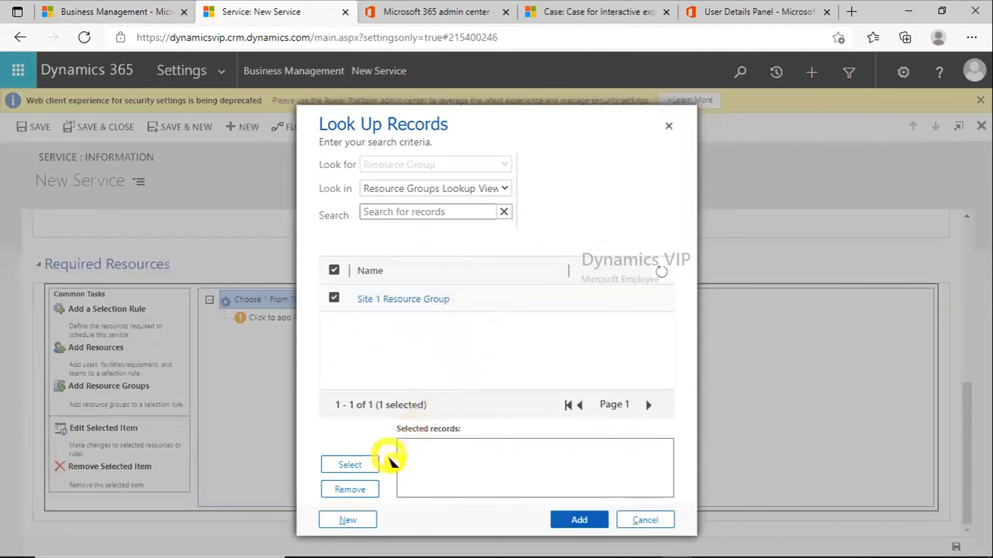
pyautogui.click(354, 466)
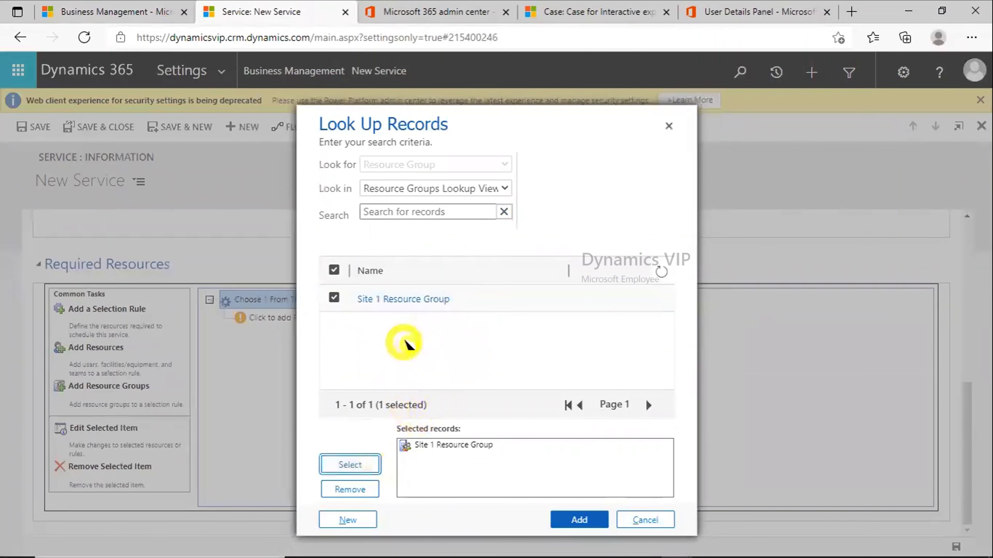
pyautogui.click(586, 521)
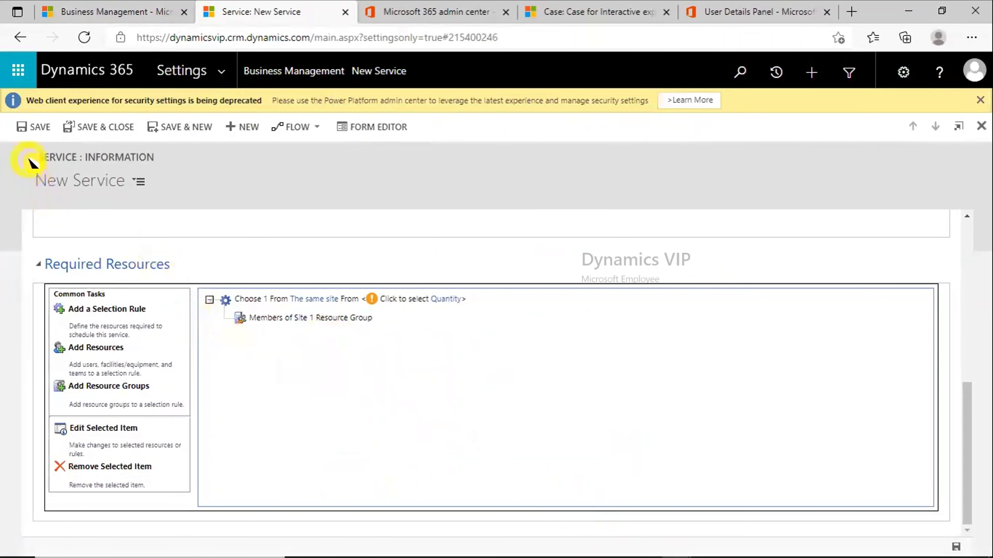
pyautogui.click(40, 128)
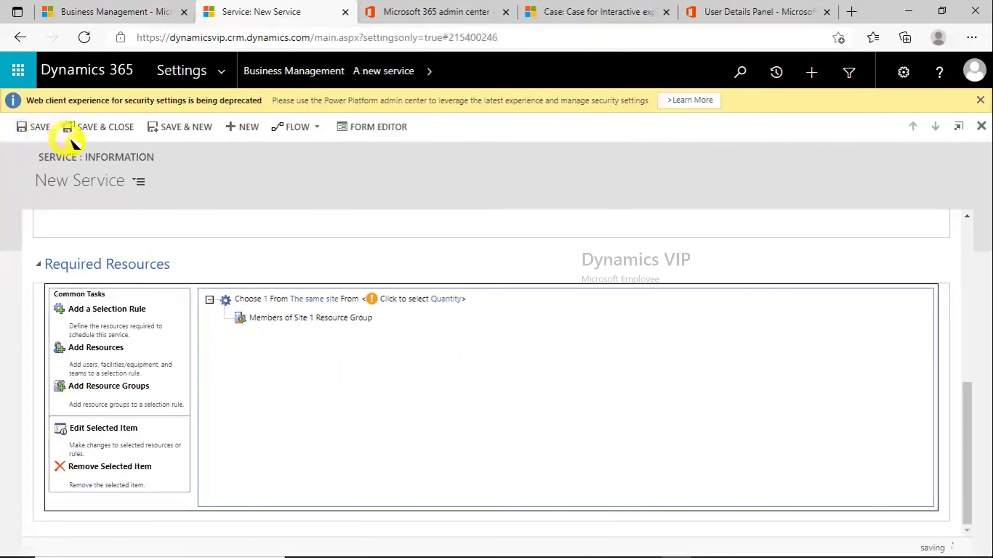
pyautogui.click(91, 131)
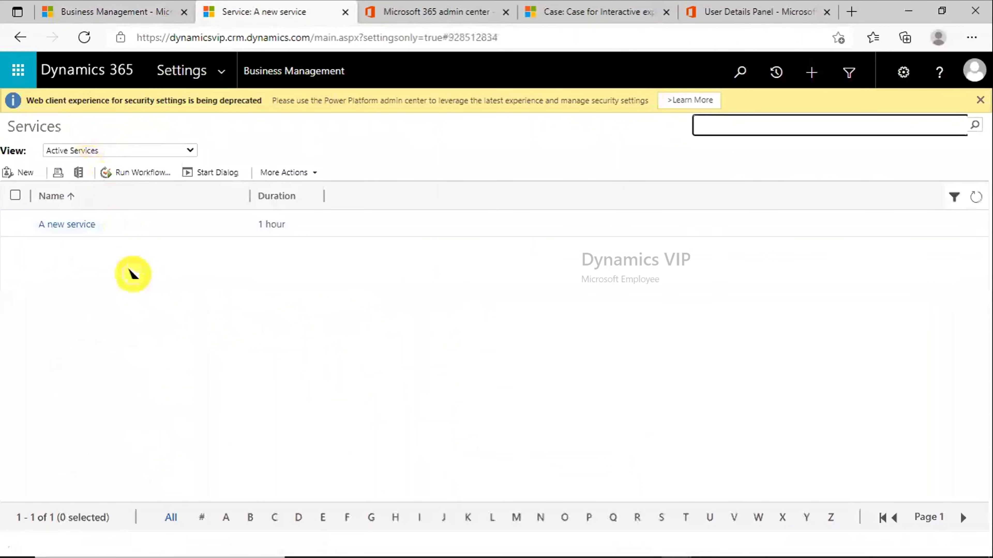
# Reopen the service "A new service" and review its scheduling settings and required resources.
pyautogui.click(79, 228)
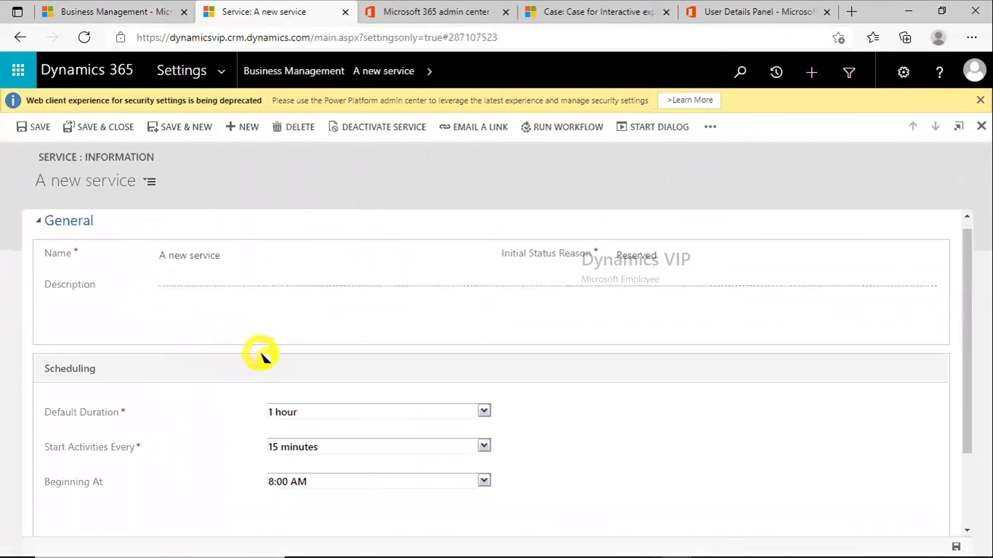
pyautogui.moveTo(967, 393); pyautogui.dragTo(957, 510)
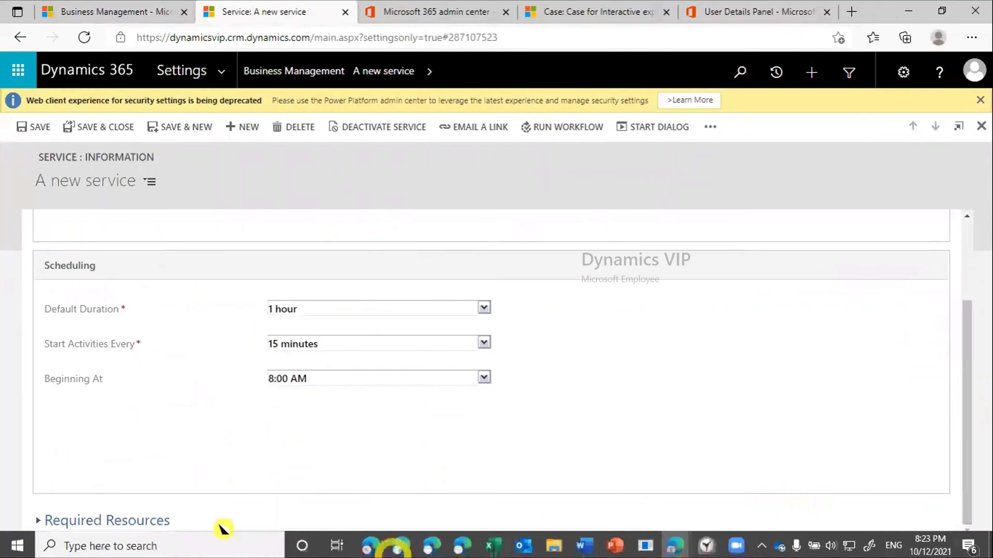
pyautogui.click(144, 520)
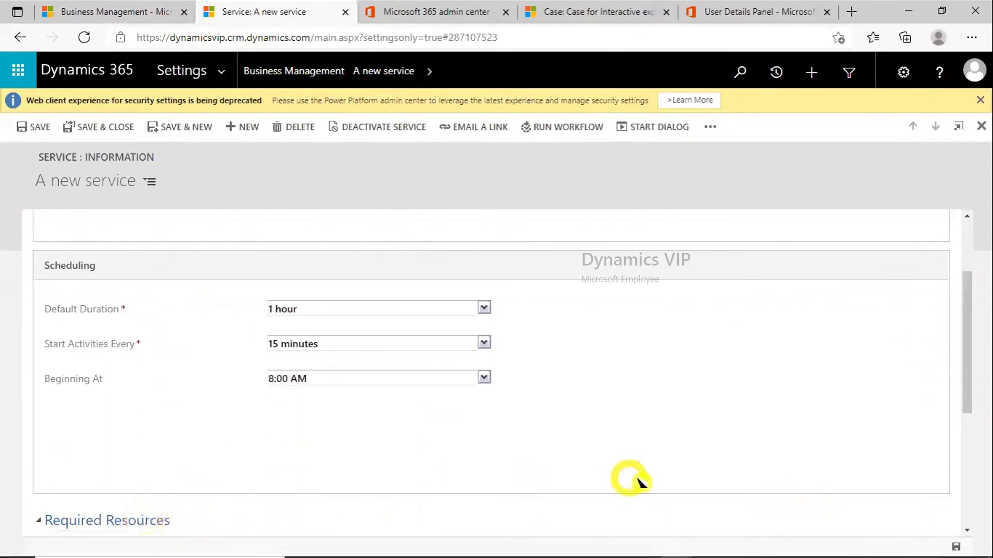
pyautogui.scroll(-5, 971, 482)
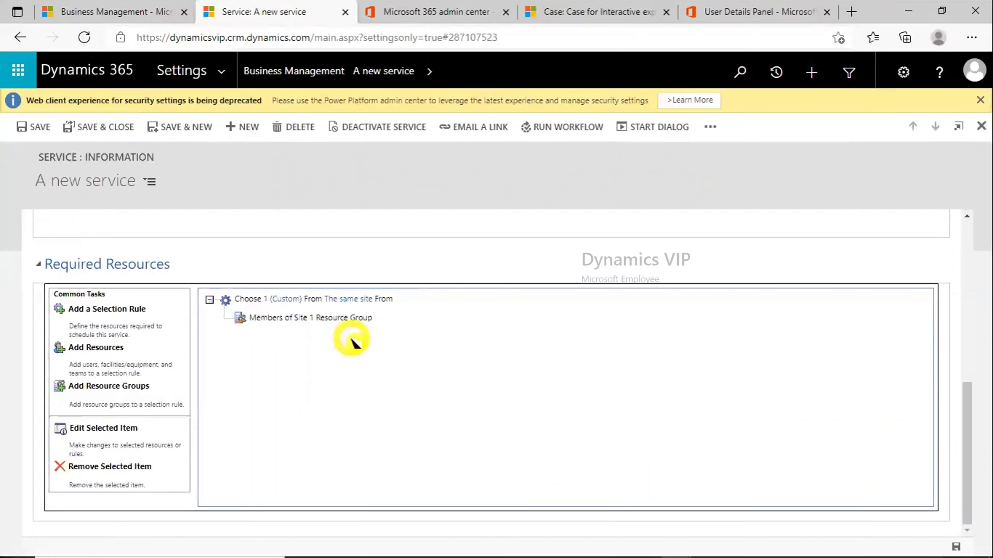
# Return to the Business Management overview and open the list of connection roles.
pyautogui.click(315, 72)
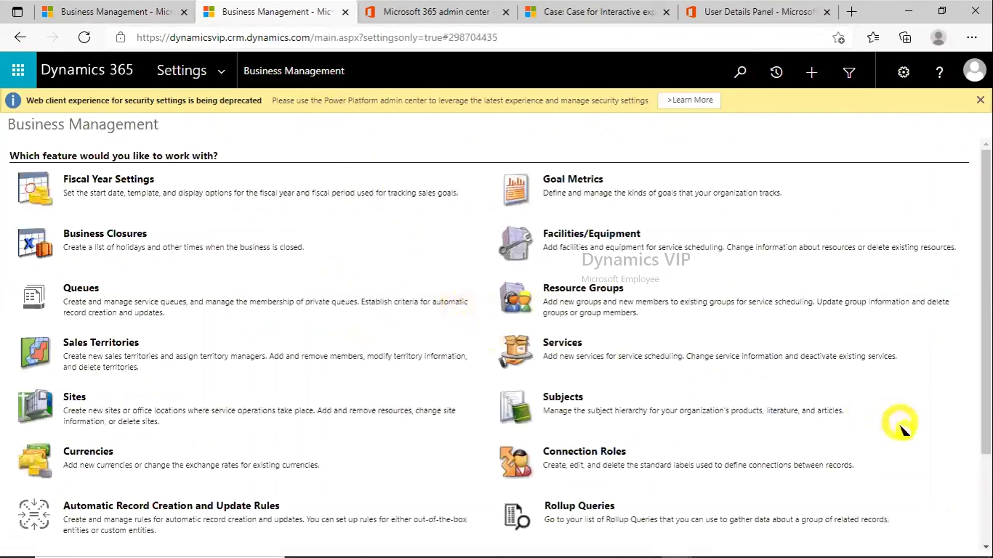
pyautogui.moveTo(986, 406); pyautogui.dragTo(817, 460)
pyautogui.click(577, 348)
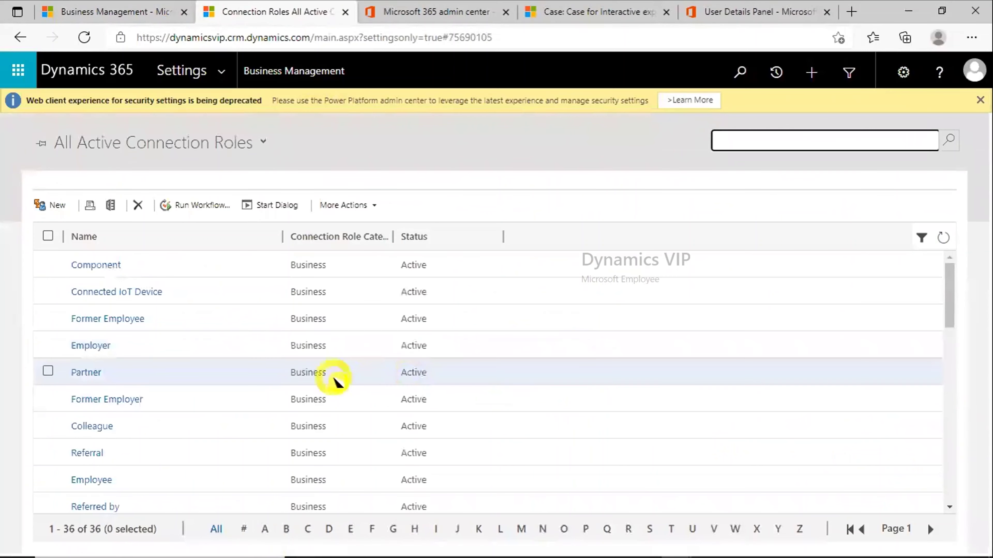
# Start a new connection role named "Family Member Role" in the Family category.
pyautogui.click(59, 205)
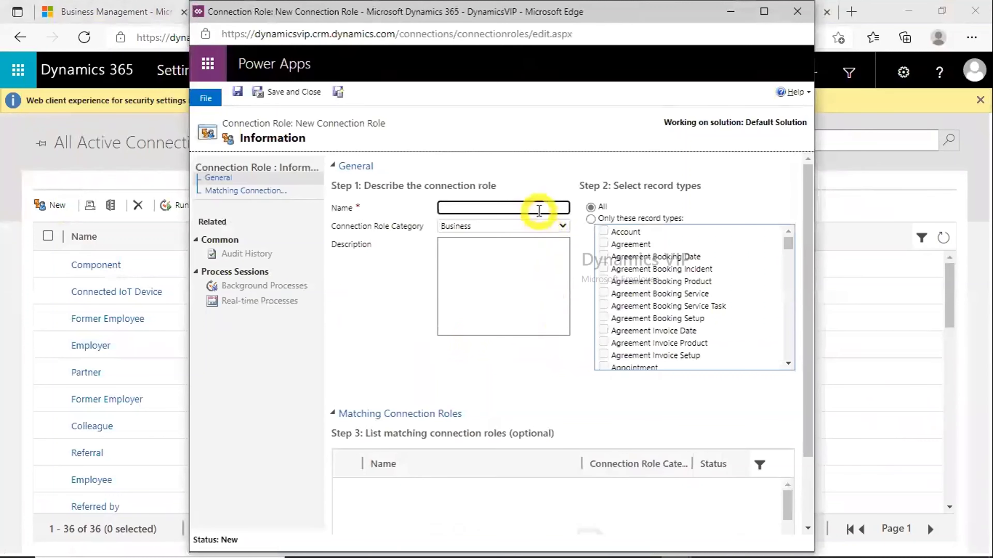
pyautogui.click(561, 226)
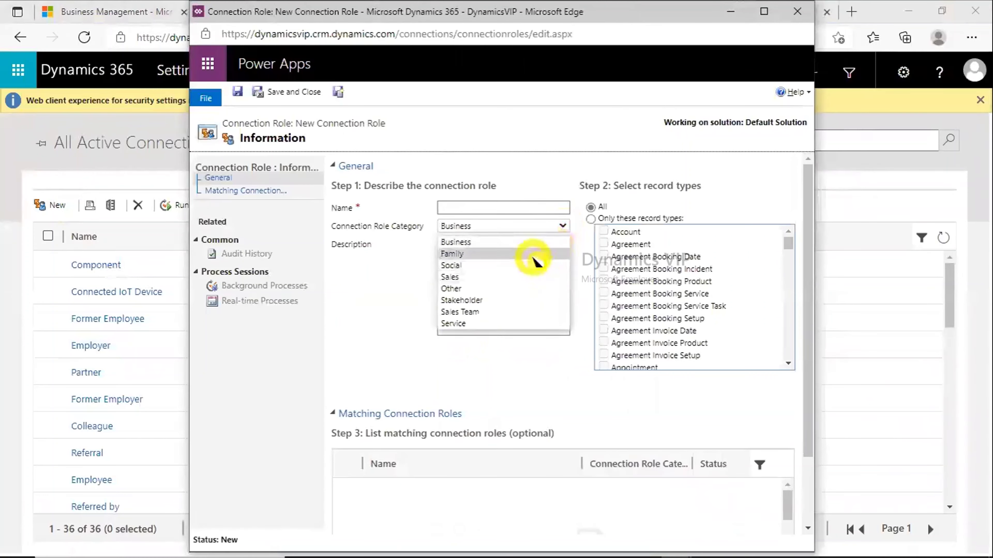
pyautogui.click(469, 254)
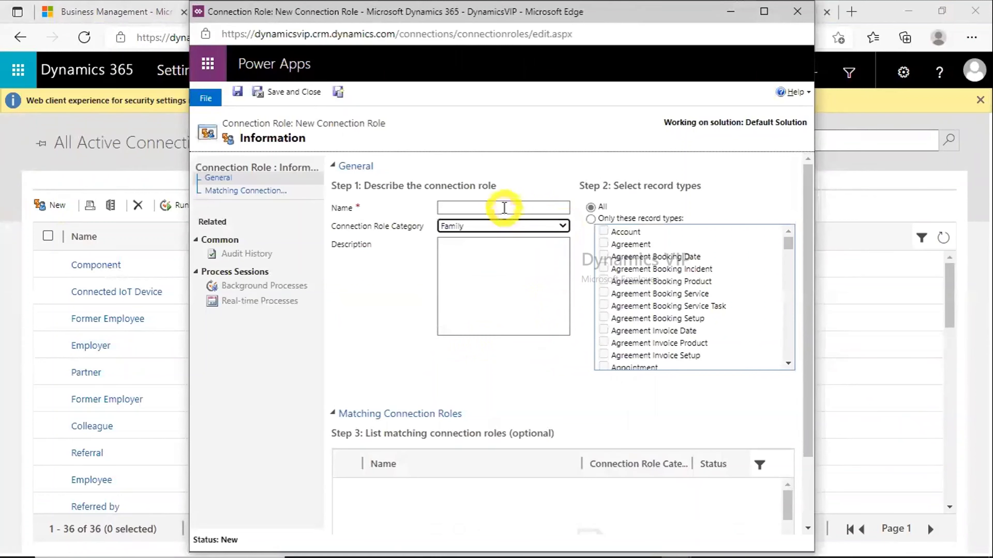
pyautogui.click(504, 211)
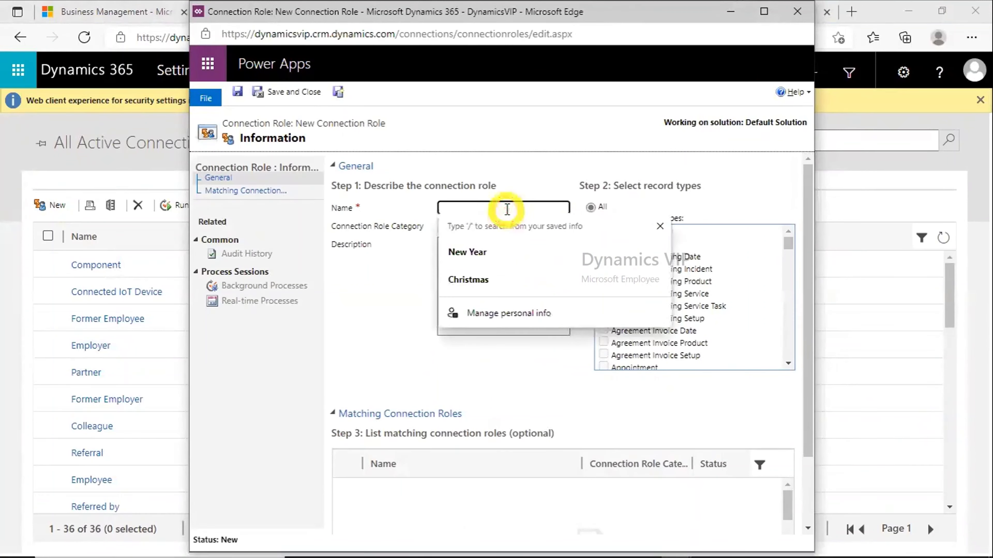
pyautogui.write('Family Member Role')
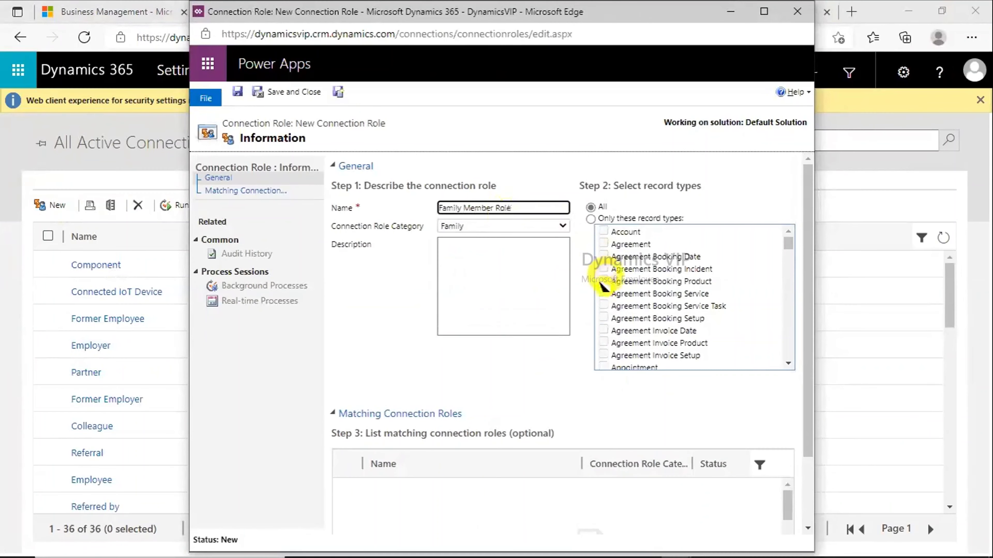
# Restrict the connection role to specific record types and select only Contact.
pyautogui.scroll(-10, 787, 311)
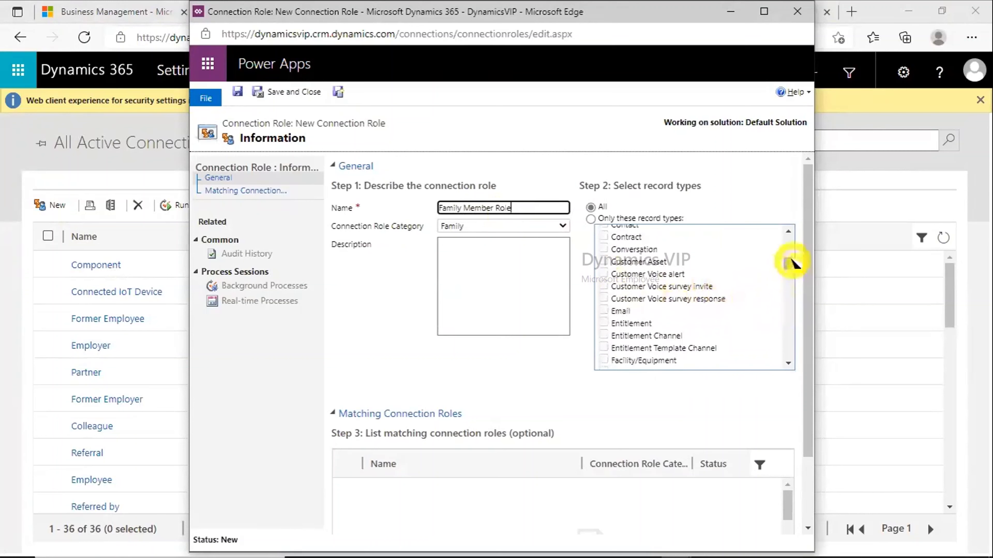
pyautogui.click(788, 240)
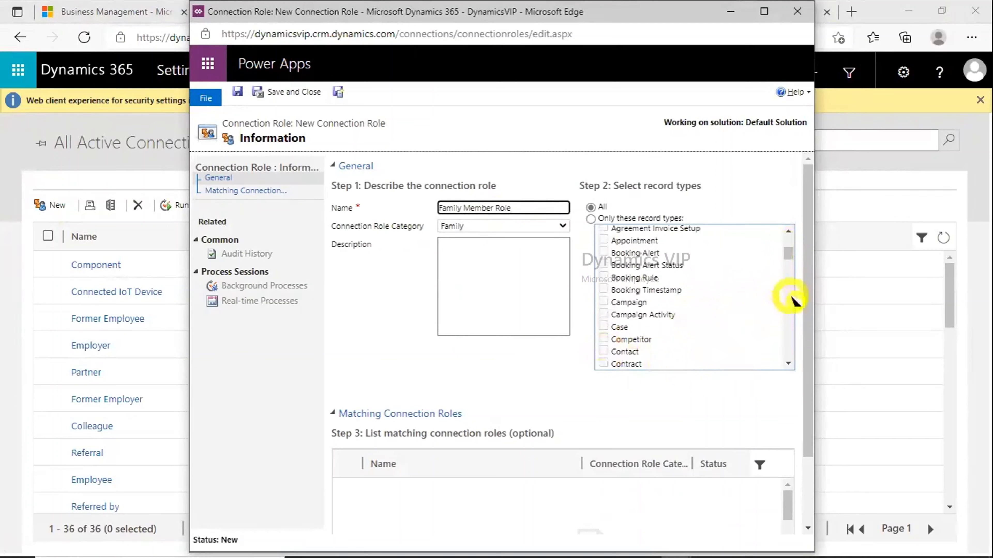
pyautogui.moveTo(787, 258); pyautogui.dragTo(788, 239)
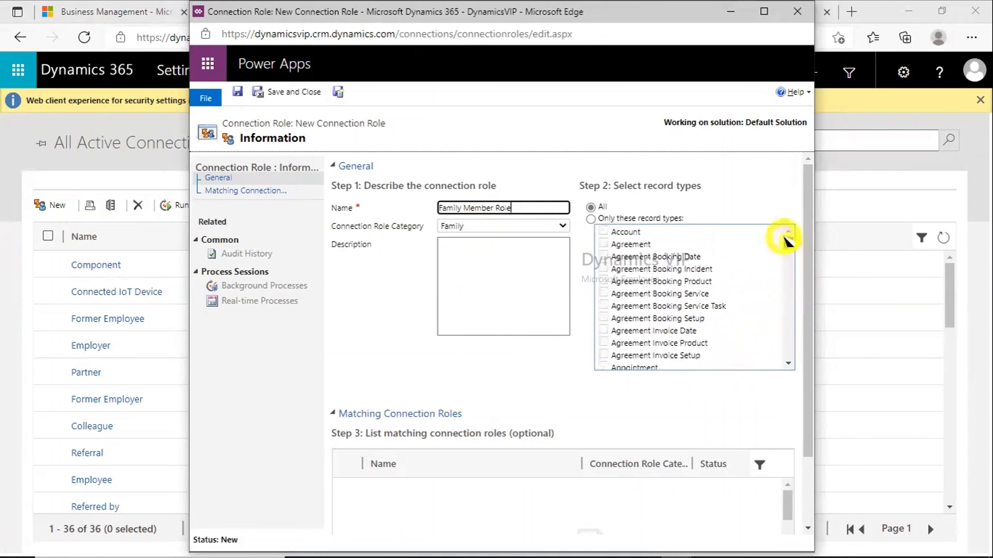
pyautogui.click(652, 219)
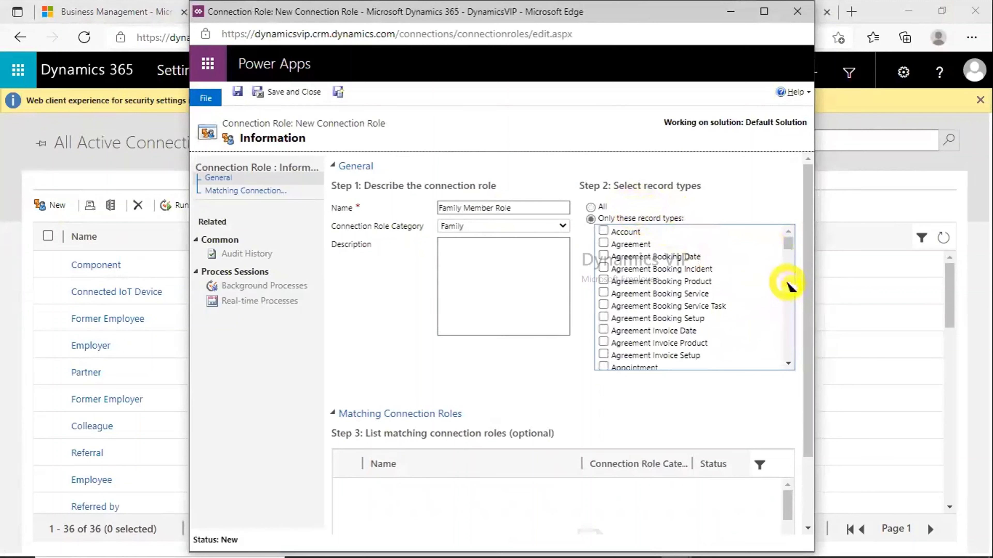
pyautogui.scroll(-1, 789, 272)
pyautogui.scroll(-5, 790, 272)
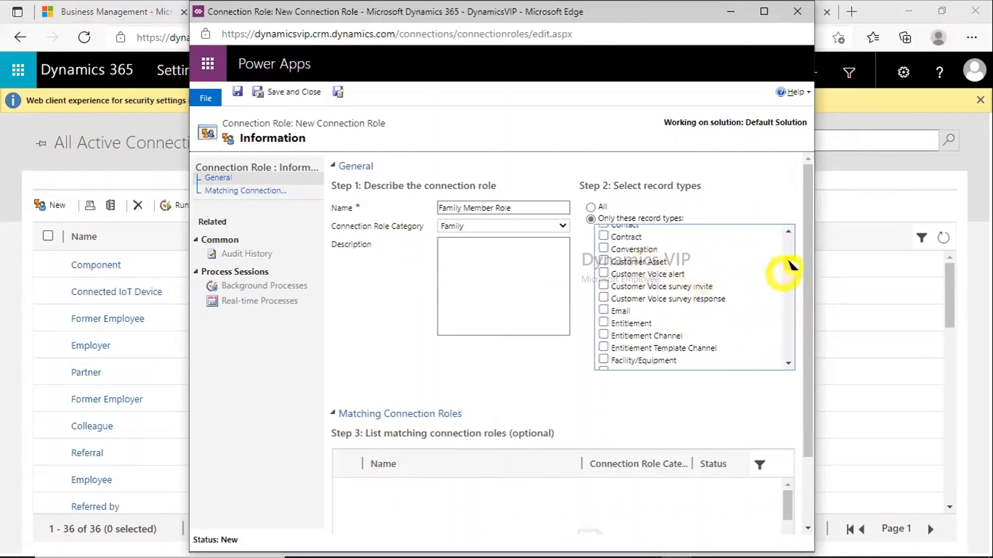
pyautogui.click(788, 231)
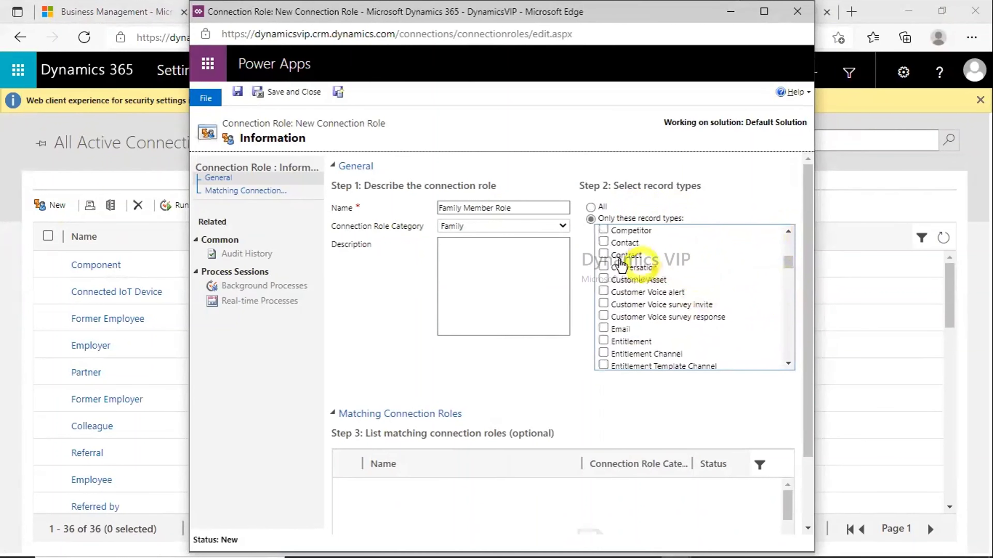
pyautogui.click(604, 243)
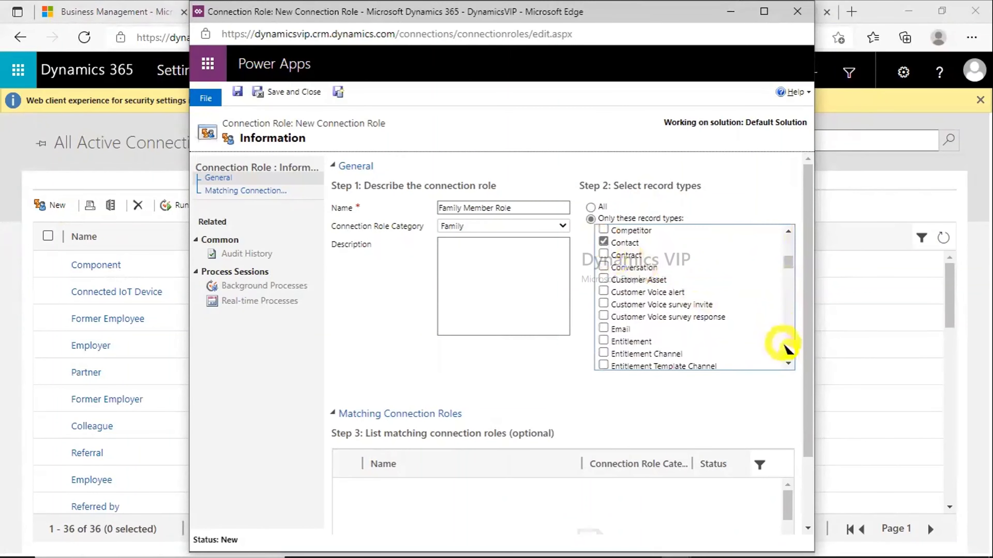
# Review the remaining record types and the matching roles section, and save and close the connection role.
pyautogui.click(788, 344)
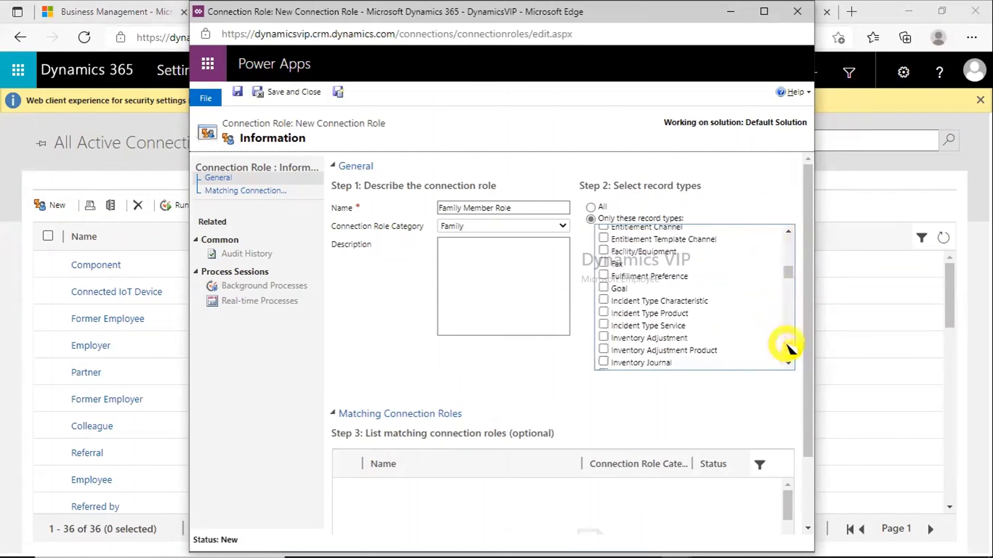
pyautogui.moveTo(804, 381); pyautogui.dragTo(812, 457)
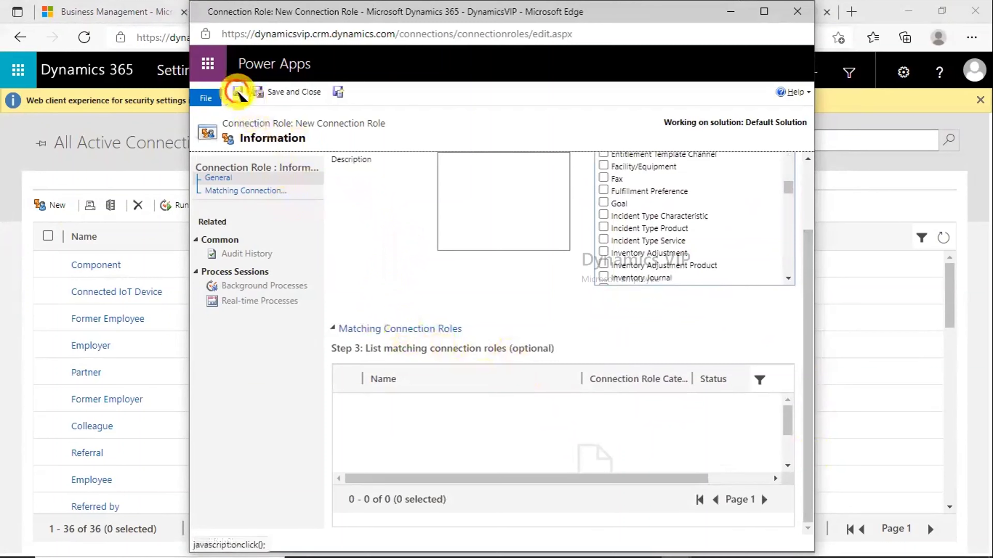
pyautogui.click(276, 92)
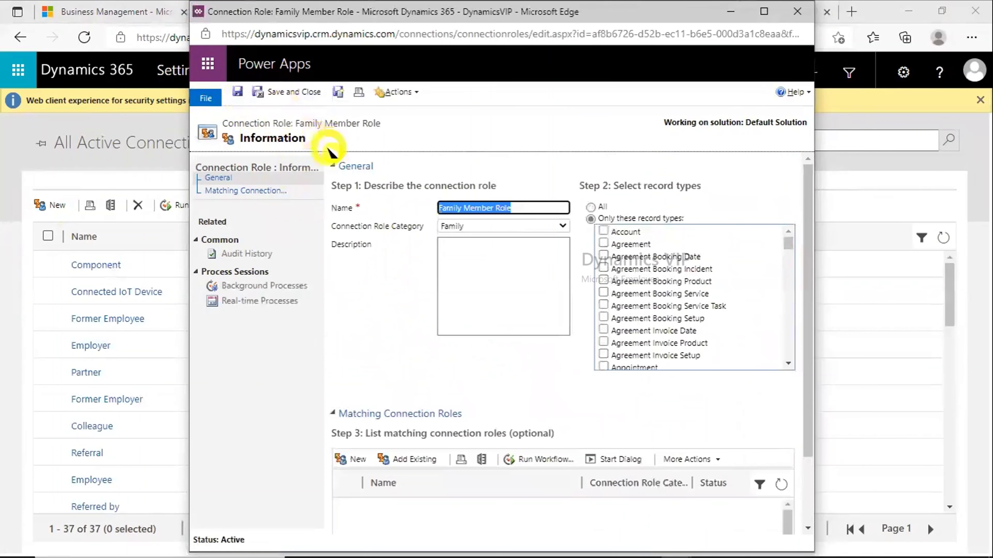
pyautogui.click(293, 93)
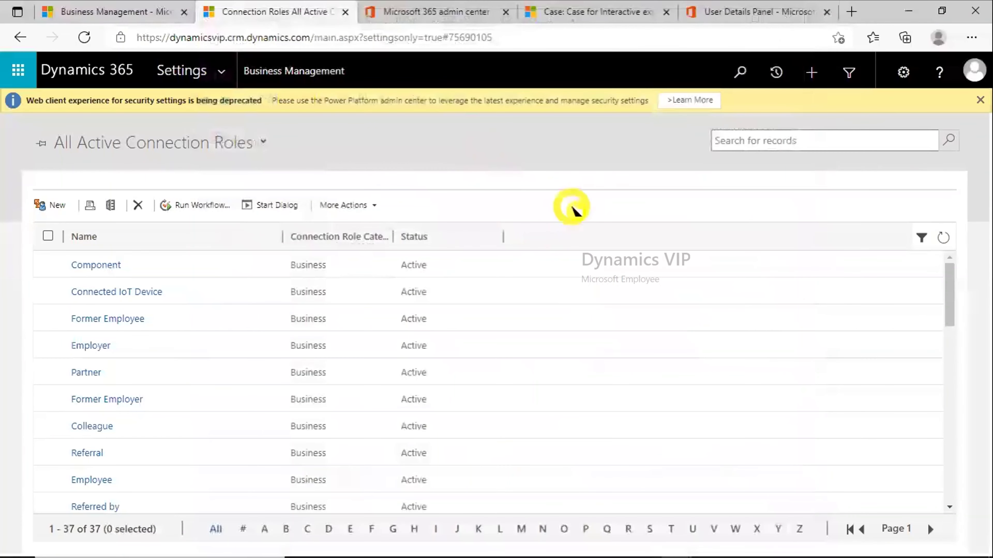
# Return to the Business Management overview, and switch to the slide show to view the Service Management slide.
pyautogui.click(309, 74)
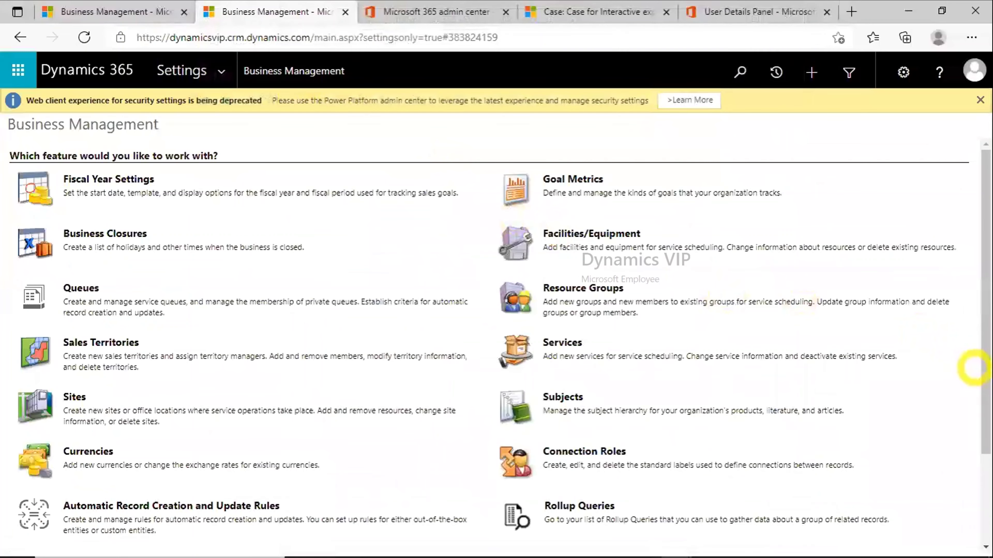
pyautogui.moveTo(977, 371)
pyautogui.mouseDown()
pyautogui.moveTo(982, 422)
pyautogui.moveTo(974, 372)
pyautogui.mouseUp()
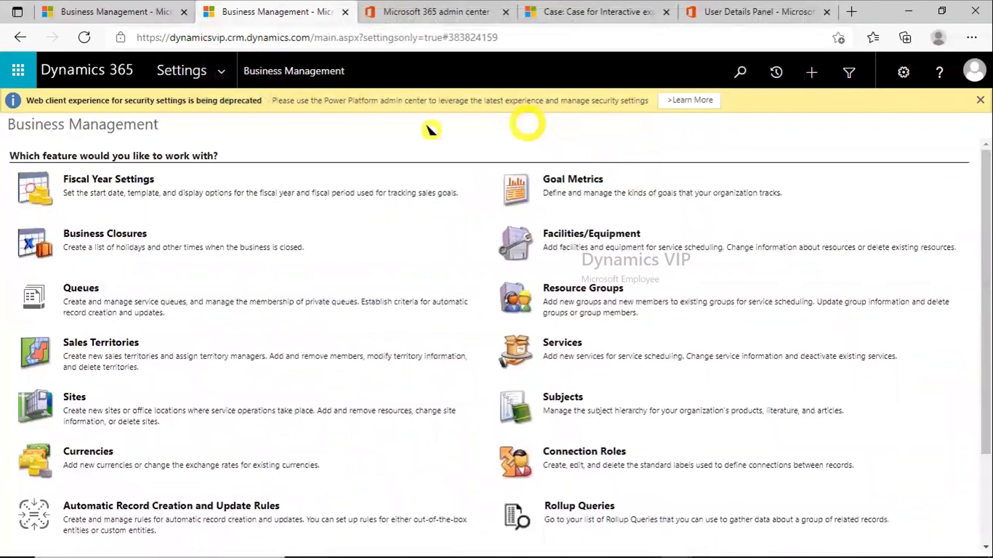
pyautogui.click(228, 76)
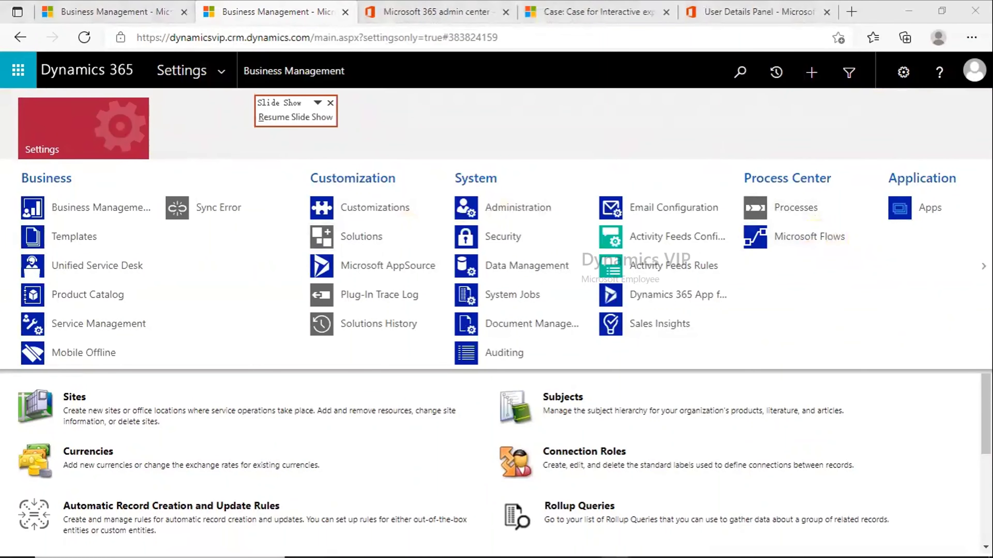
pyautogui.hotkey('alt', 'Tab')
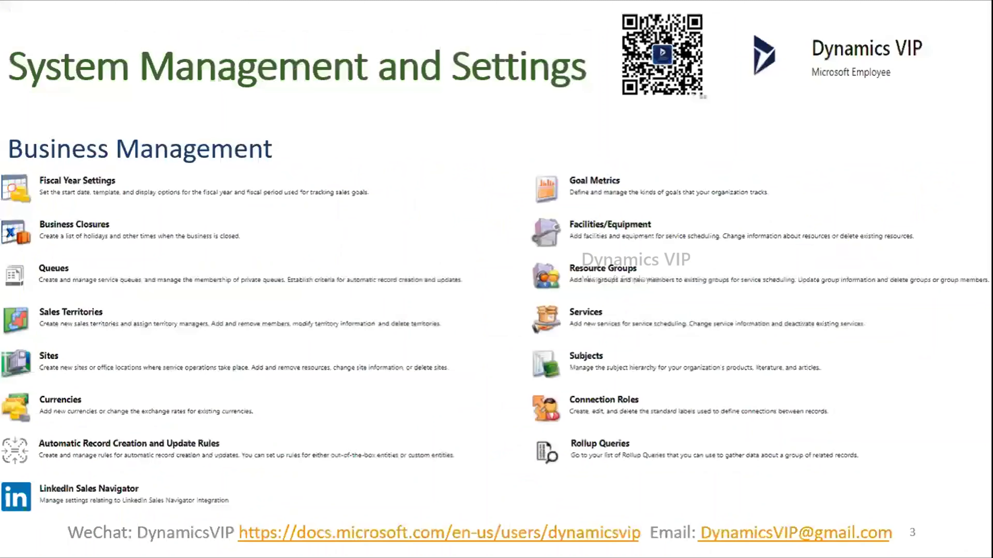
pyautogui.press('Right')
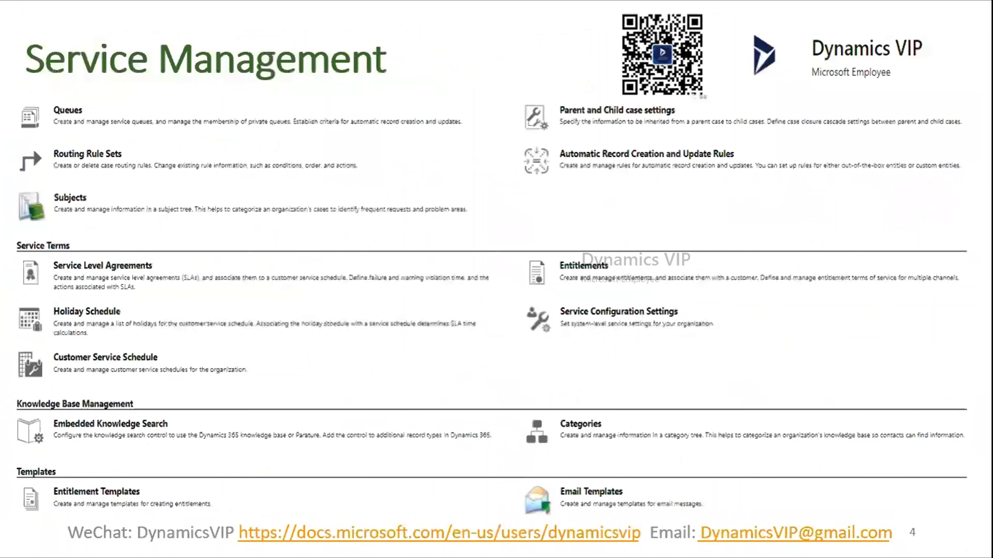
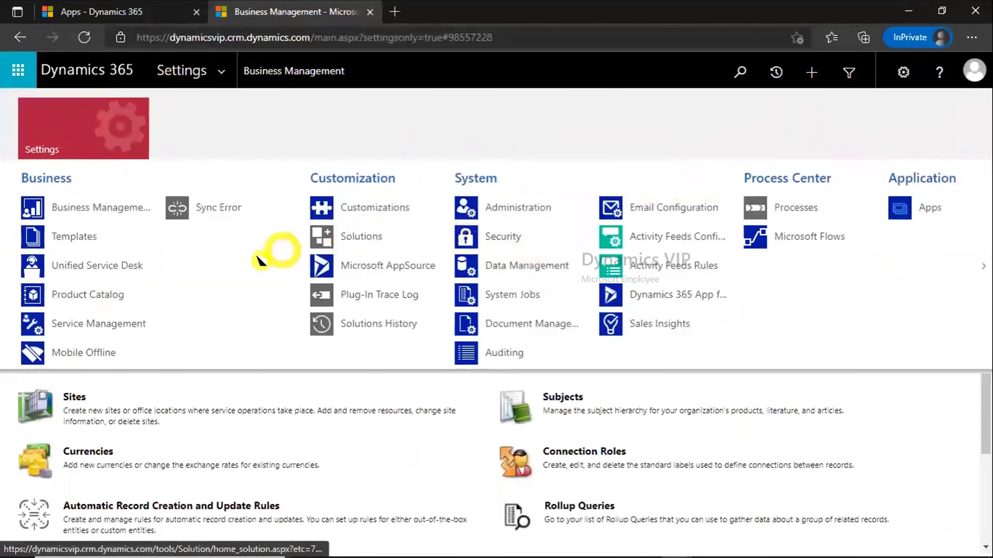
# Open the Service Management area of the Dynamics 365 settings.
pyautogui.click(90, 323)
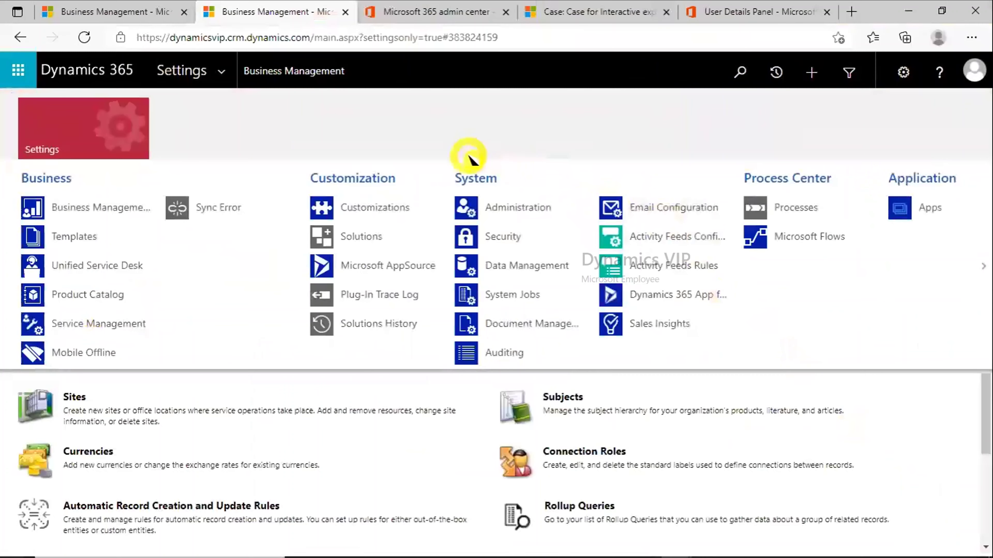
pyautogui.click(222, 72)
pyautogui.click(238, 71)
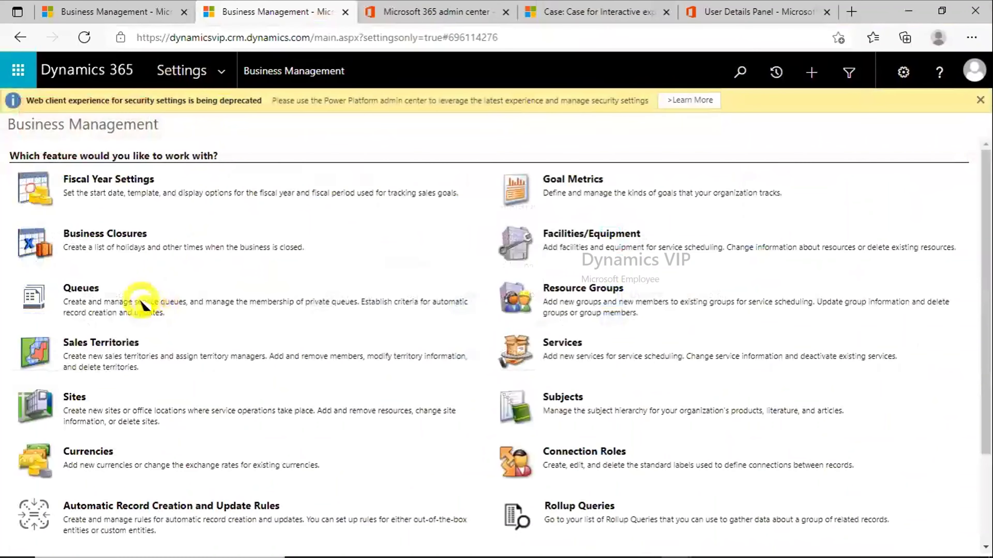
pyautogui.click(222, 74)
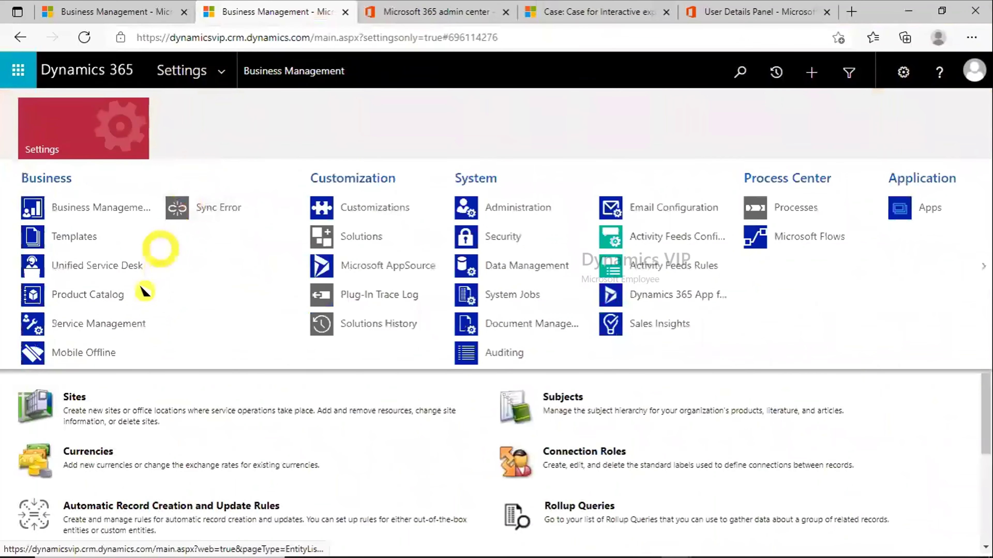
pyautogui.click(123, 324)
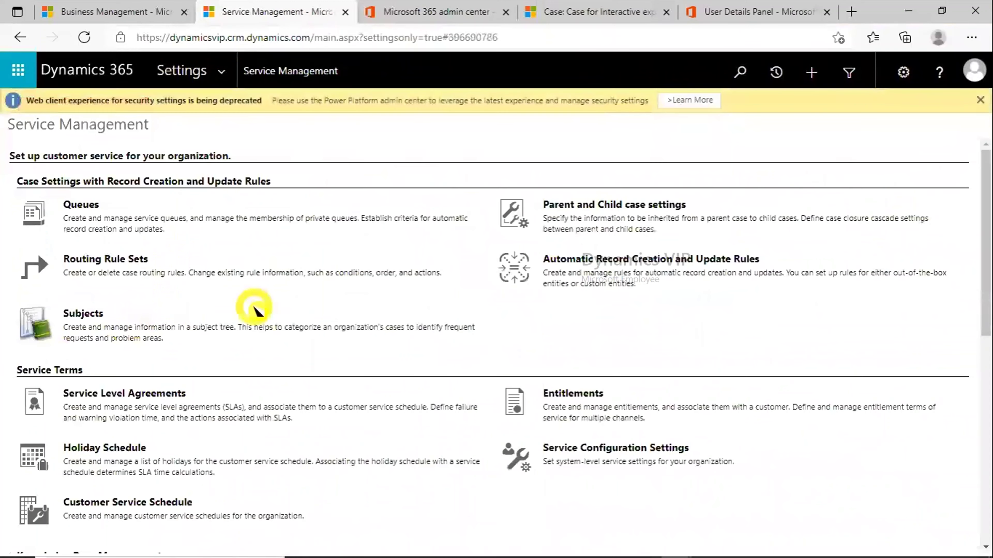
# View the queues whose names start with L and return to the Service Management overview.
pyautogui.click(78, 205)
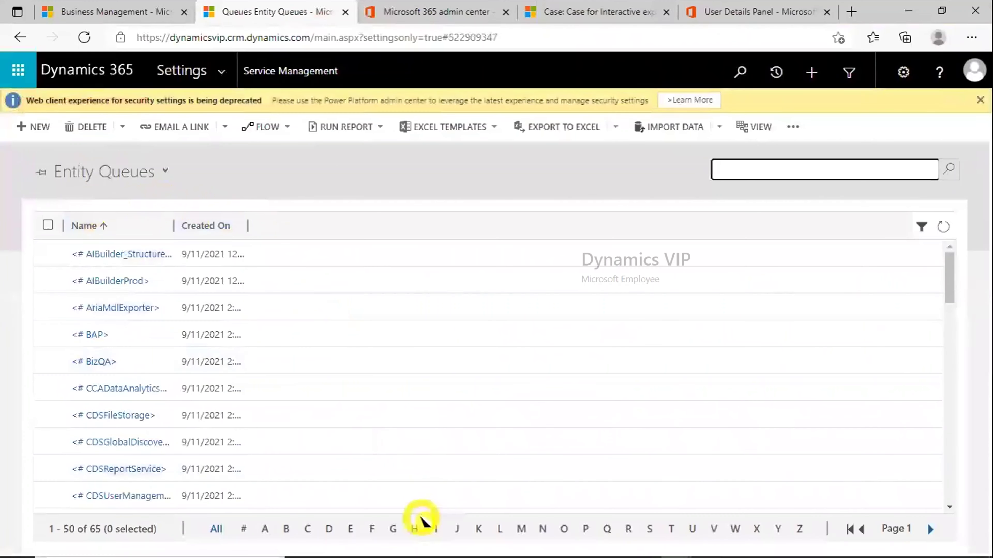
pyautogui.click(499, 529)
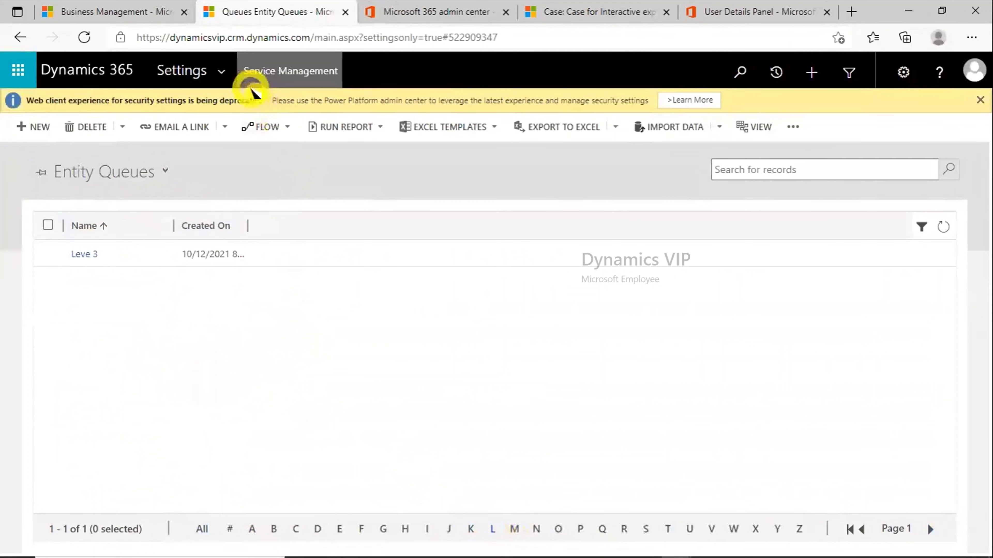
pyautogui.click(222, 80)
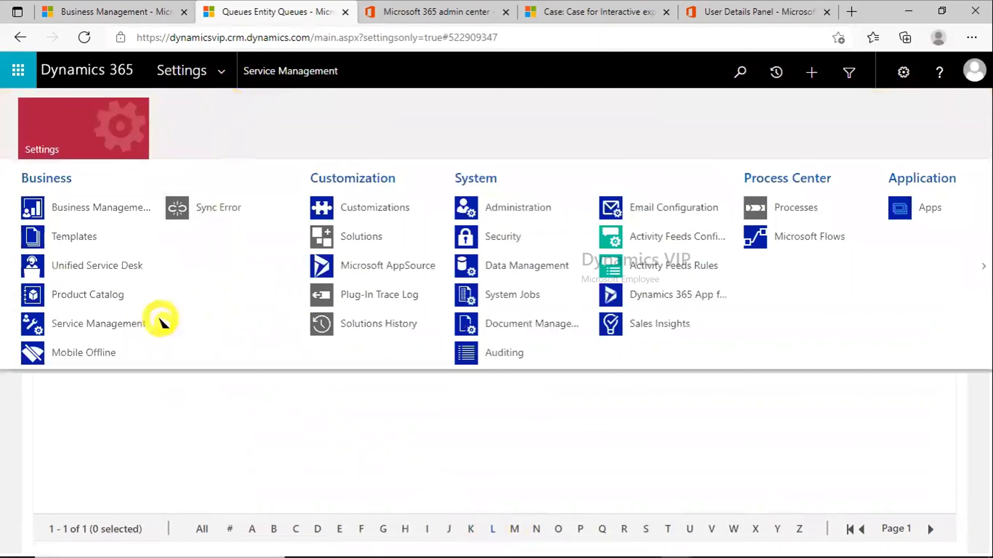
pyautogui.click(145, 323)
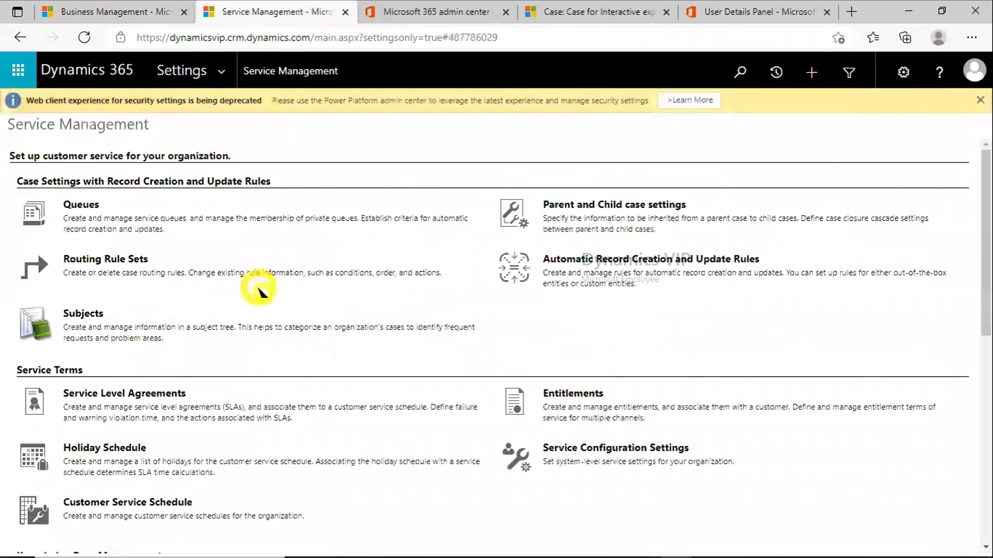
# Duplicate the Service Management browser tab and close the old Business Management tab.
pyautogui.hotkey('ctrl', 'shift', 'k')
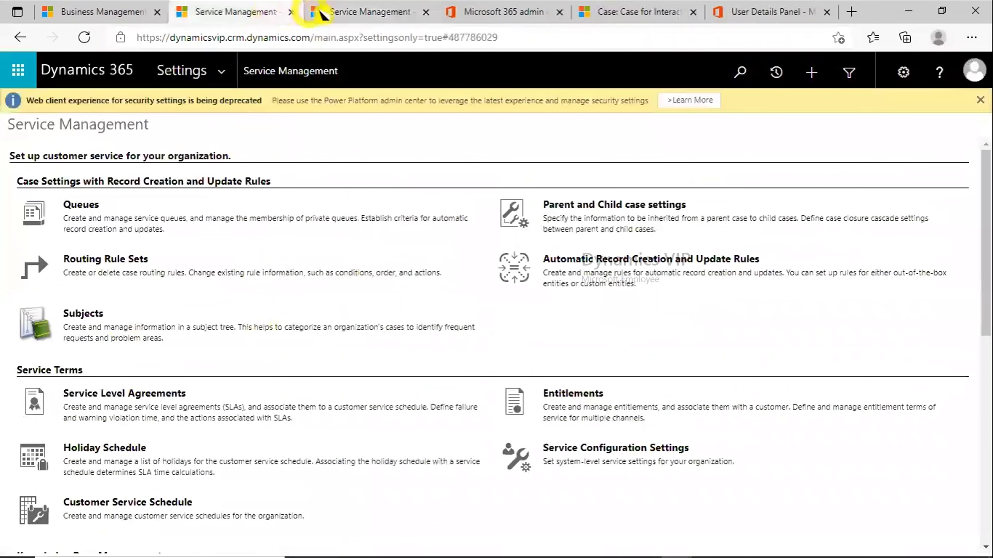
pyautogui.click(157, 12)
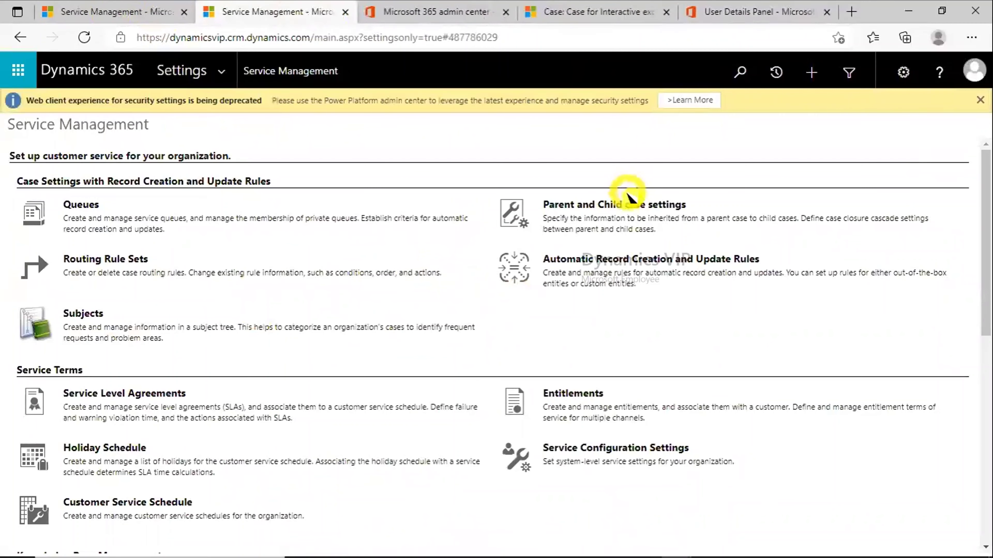
# In the parent and child case settings, add Contact and Entitlement to the attributes child cases inherit, and save the settings.
pyautogui.click(628, 210)
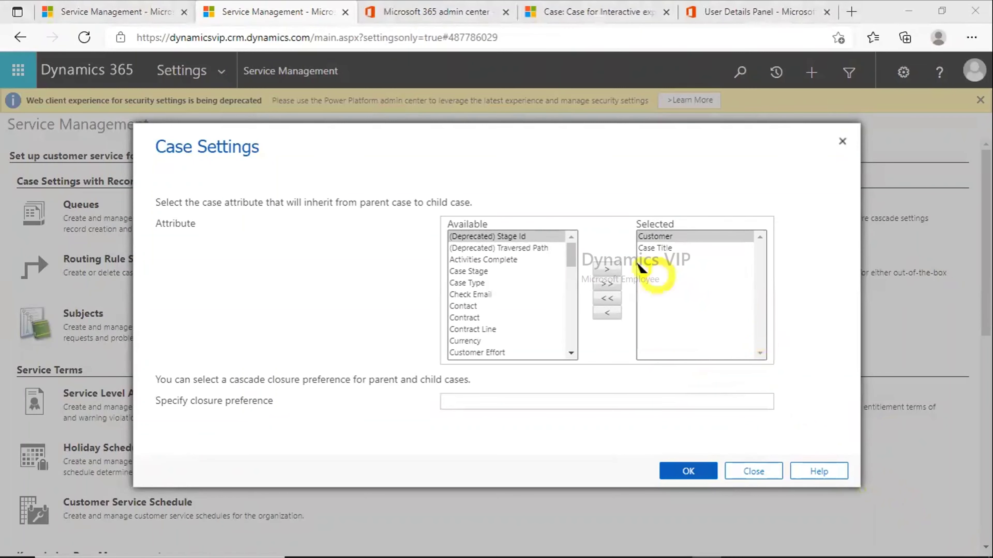
pyautogui.click(657, 249)
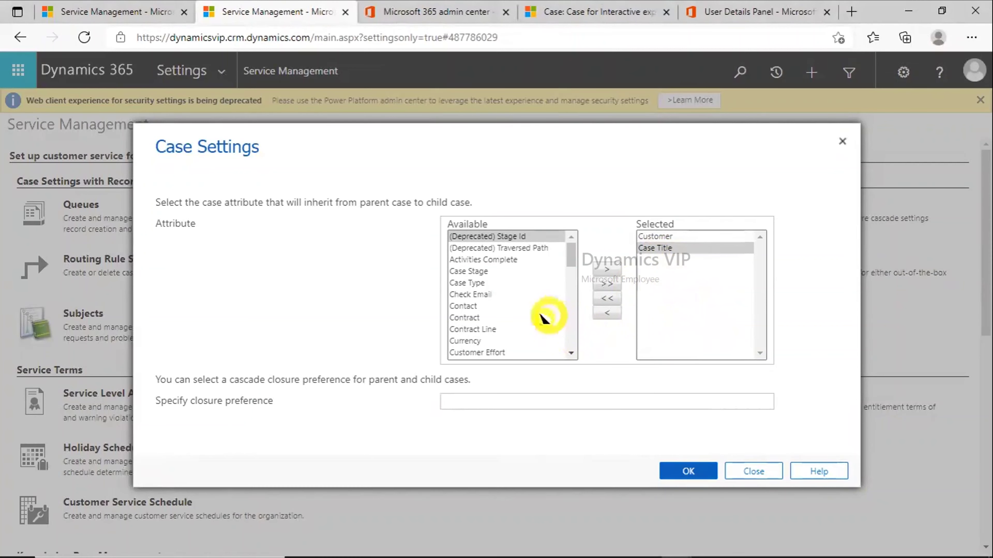
pyautogui.click(473, 307)
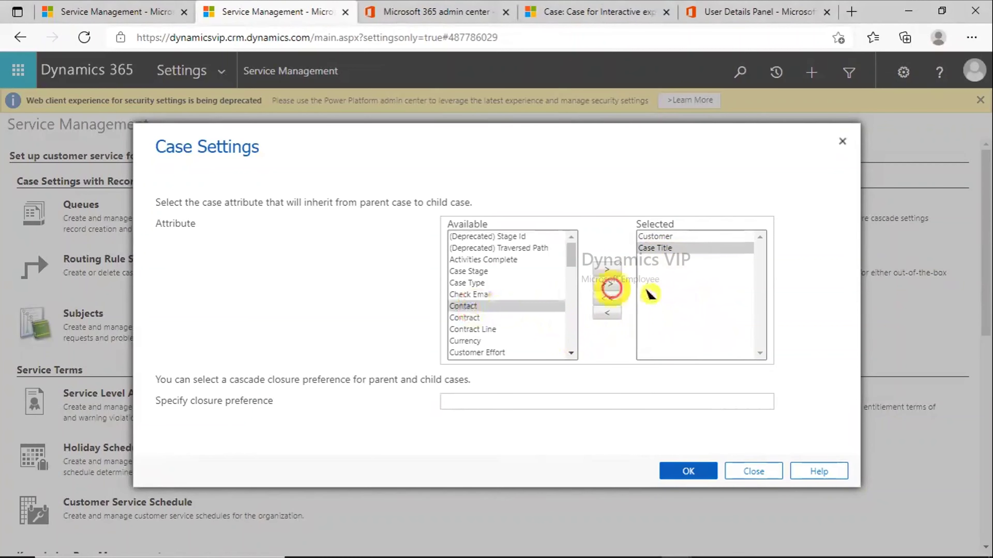
pyautogui.click(607, 270)
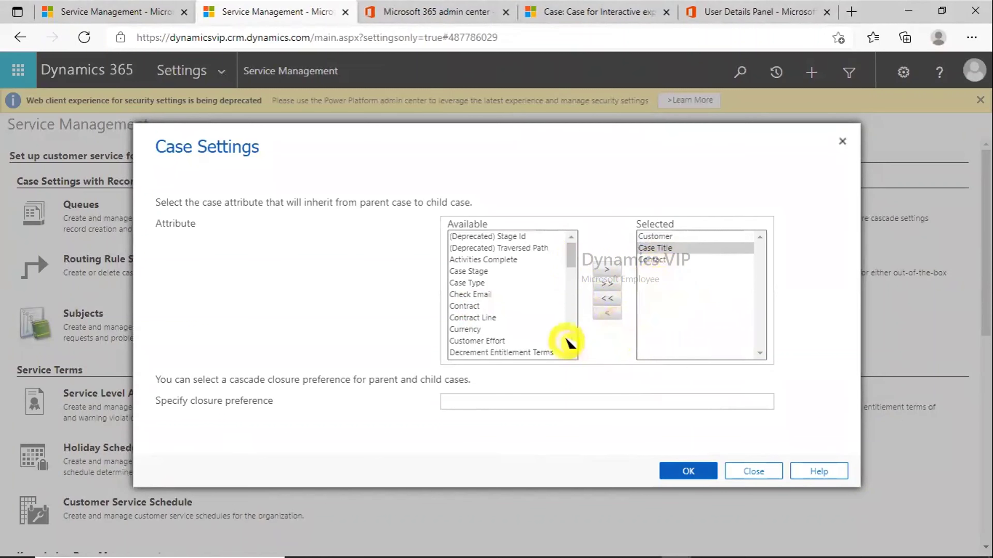
pyautogui.scroll(-3, 566, 328)
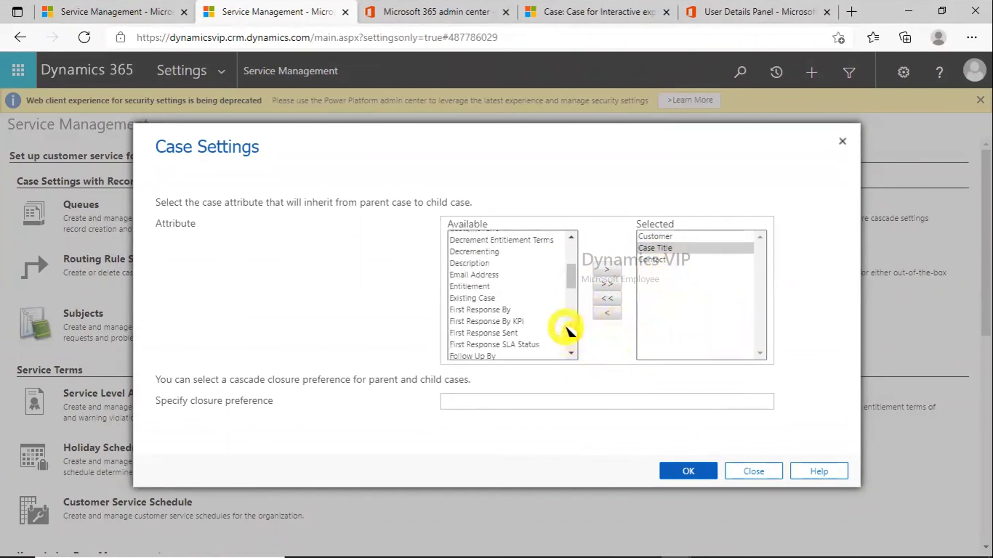
pyautogui.click(487, 286)
pyautogui.click(607, 269)
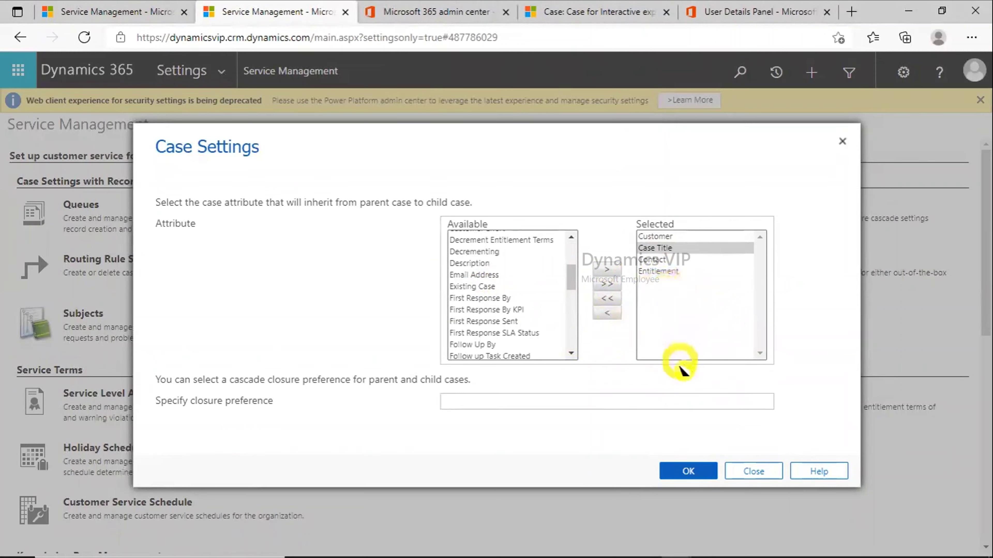
pyautogui.click(690, 473)
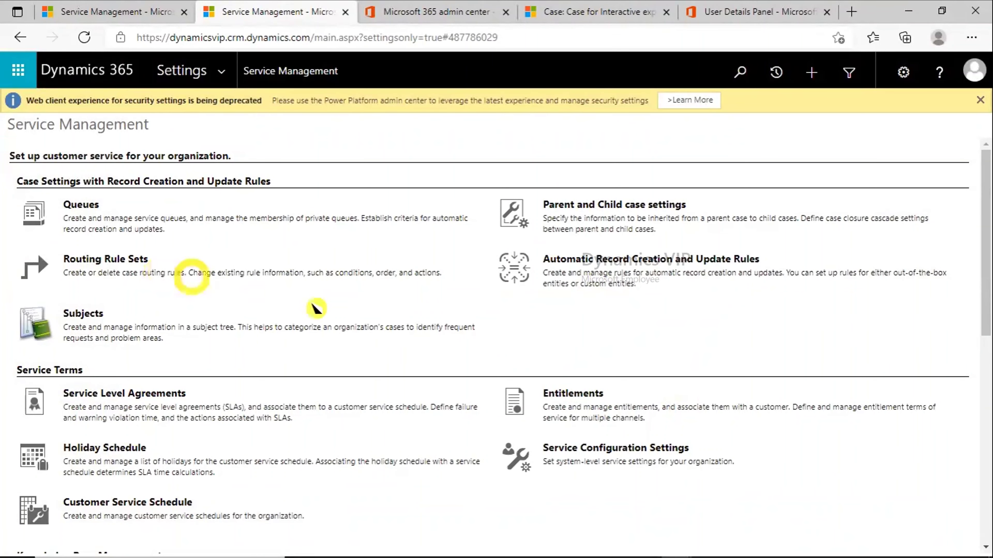
# Open the subject tree, expand Resource Subjects to view its child subjects, and return to the Service Management overview.
pyautogui.click(541, 327)
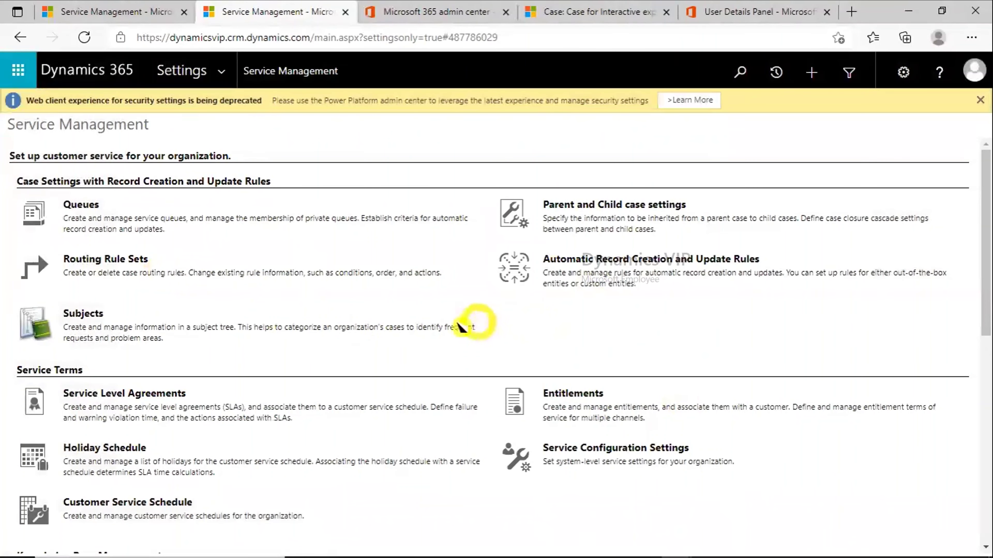
pyautogui.click(264, 269)
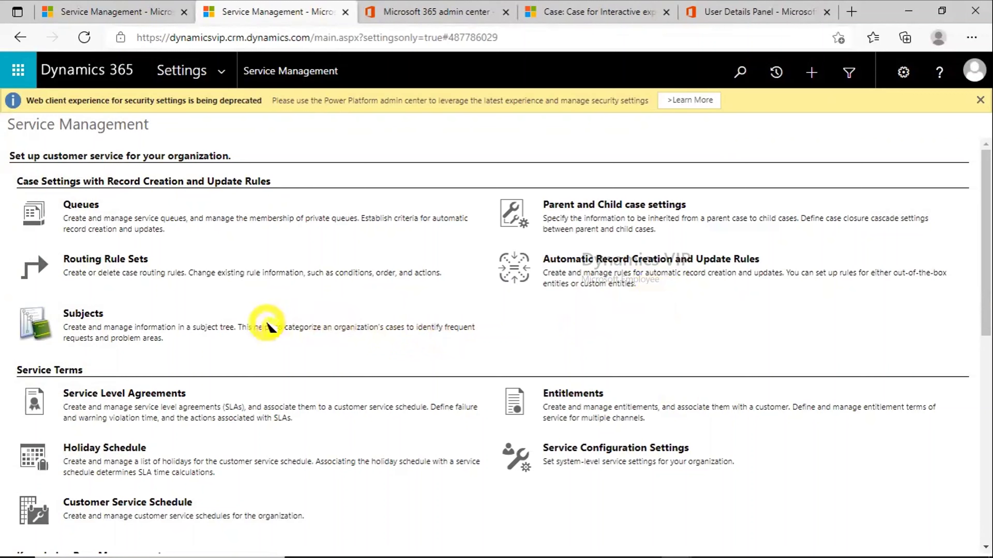
pyautogui.click(95, 321)
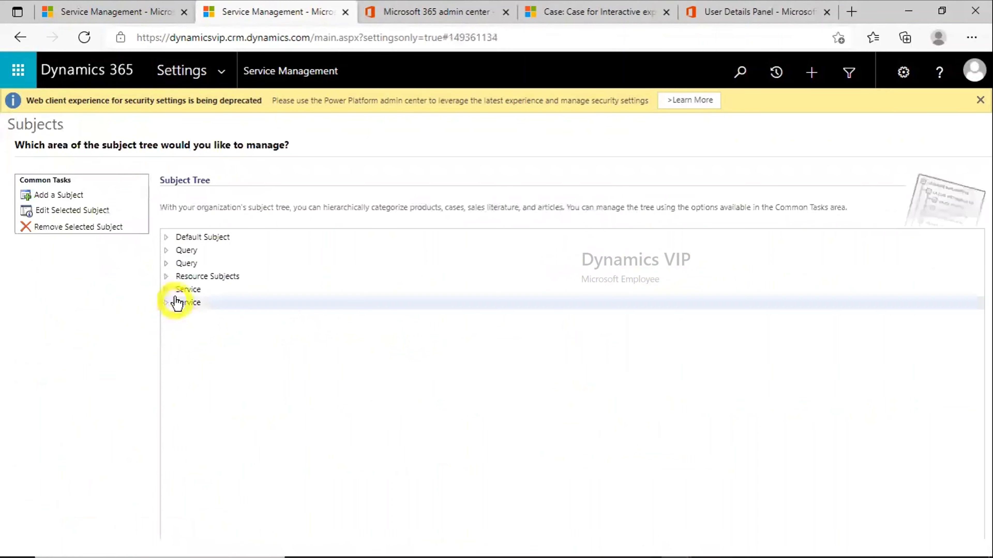
pyautogui.click(168, 277)
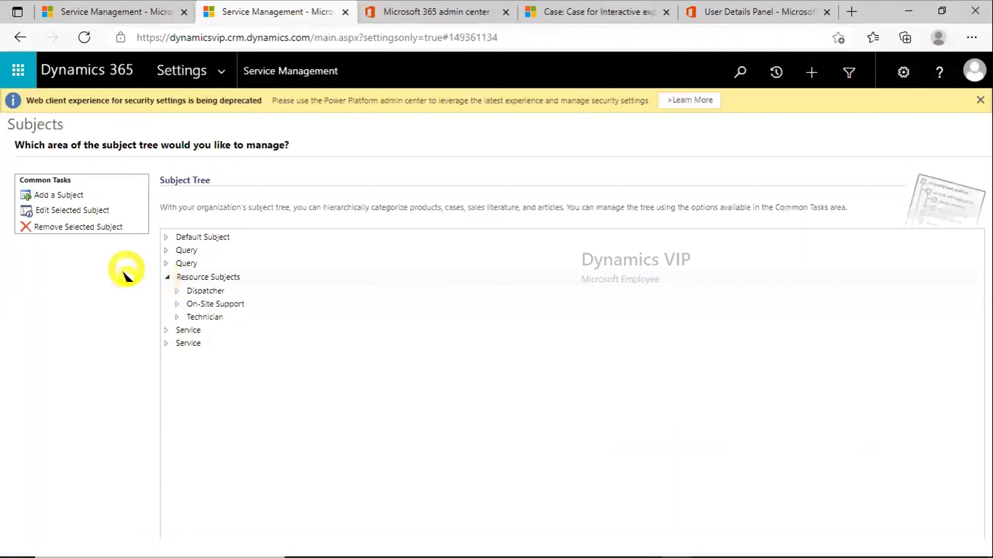
pyautogui.click(273, 72)
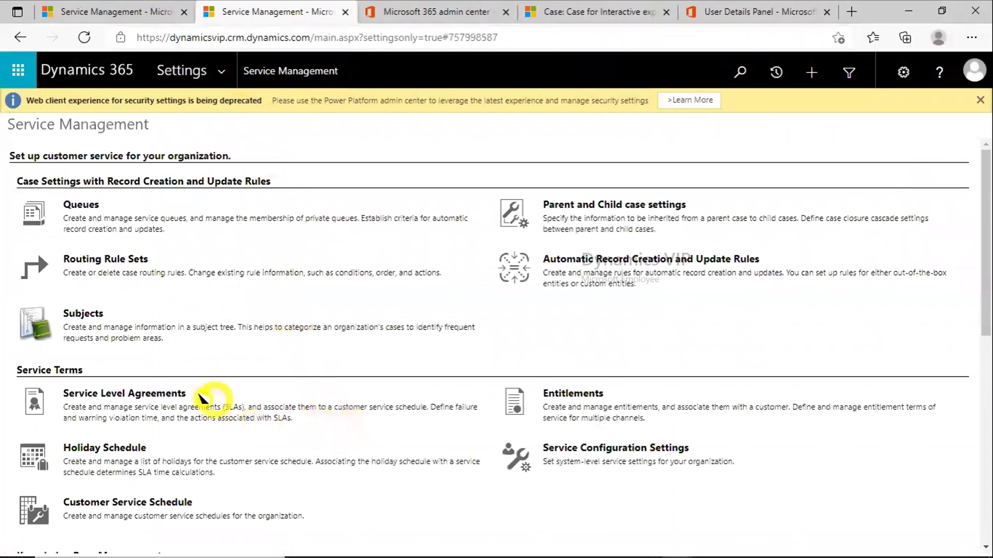
# Open the list of service level agreements and start creating a new SLA.
pyautogui.click(164, 395)
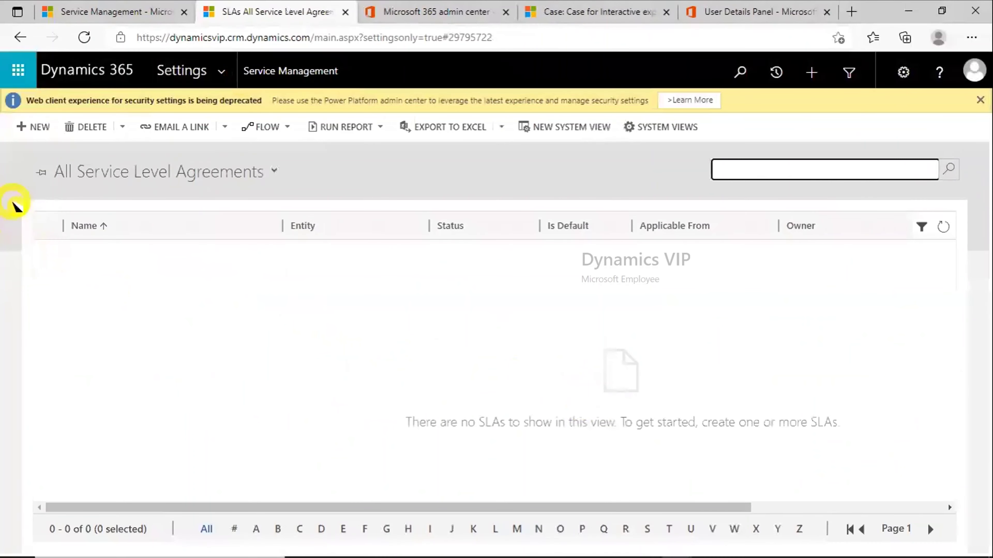
pyautogui.click(31, 126)
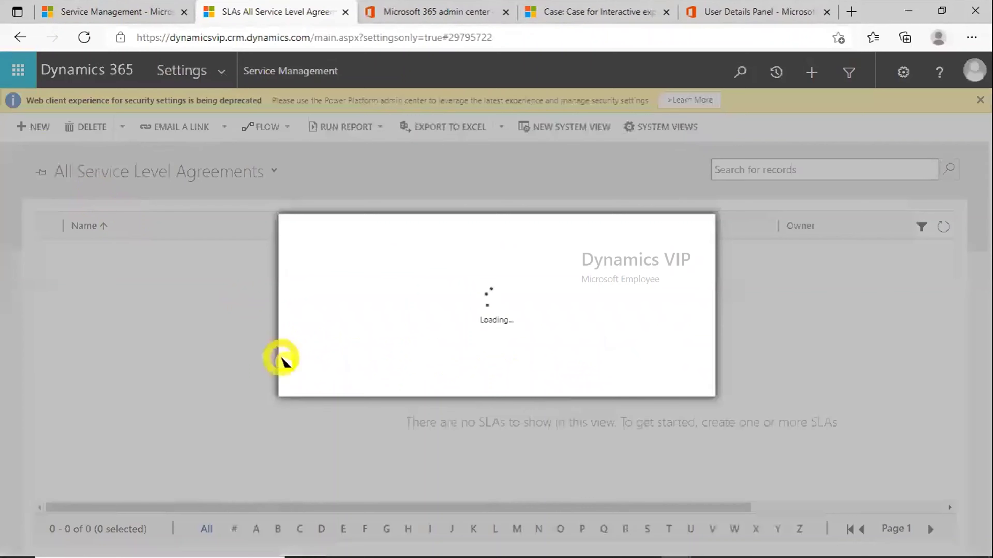
pyautogui.click(547, 303)
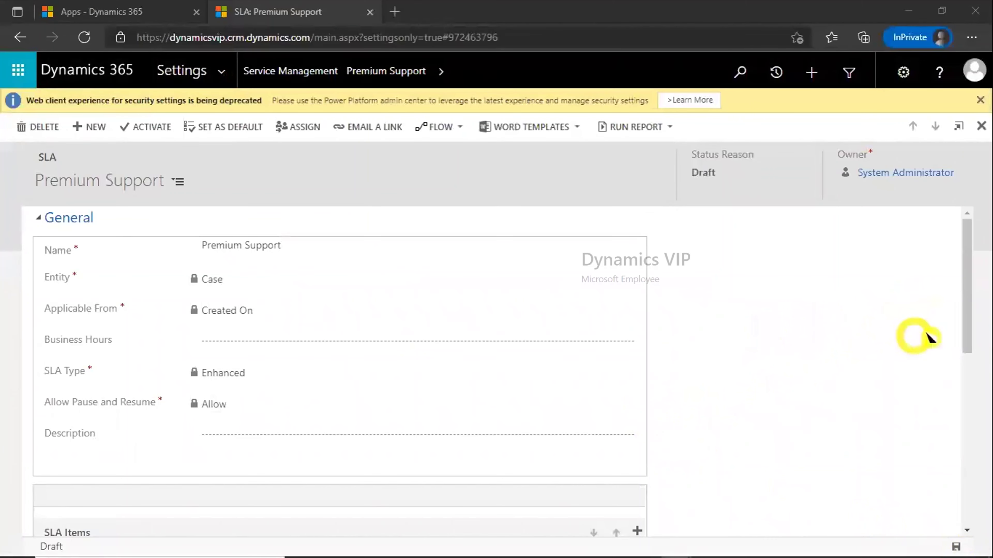
# Start a new SLA item for the Premium Support SLA and name it "Premium Support SLA Item".
pyautogui.click(963, 304)
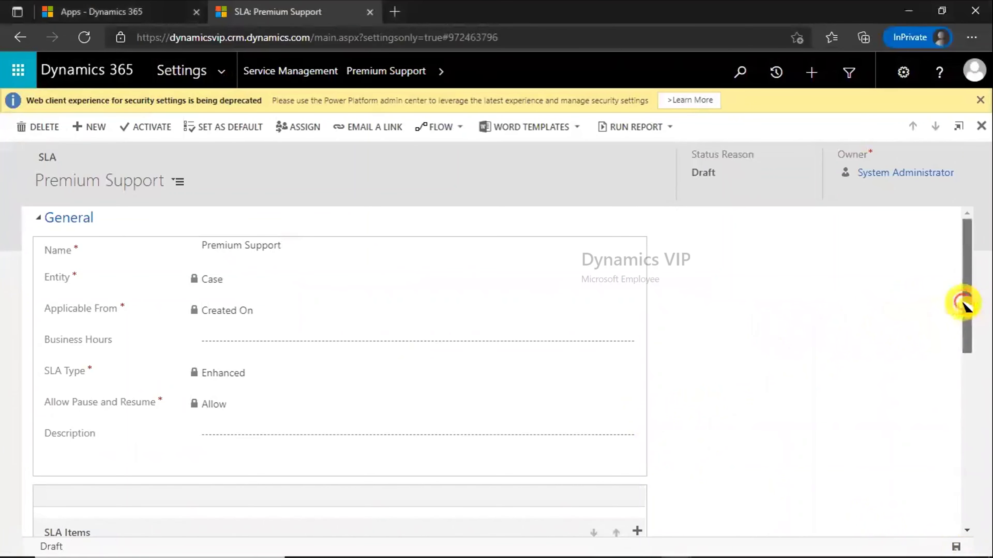
pyautogui.moveTo(963, 304); pyautogui.dragTo(975, 400)
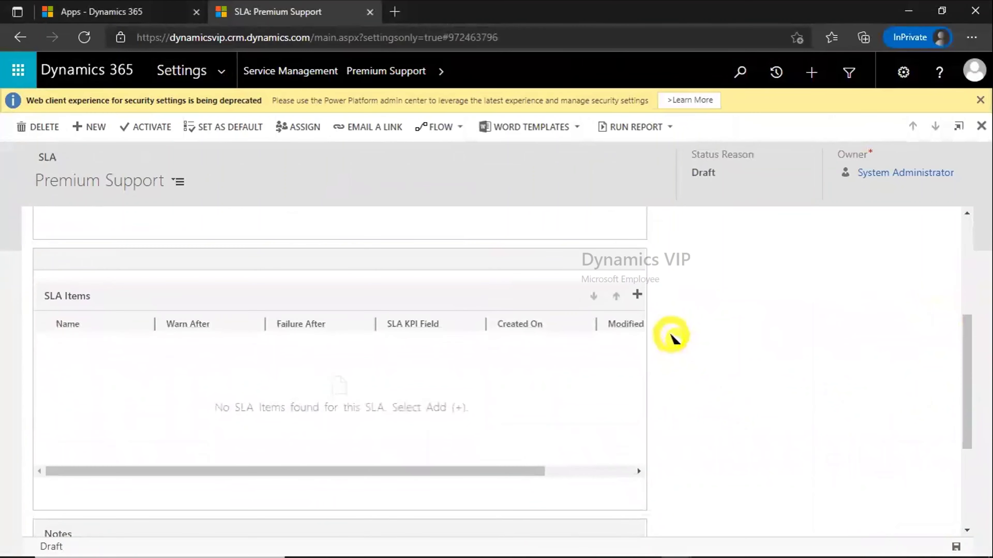
pyautogui.click(637, 297)
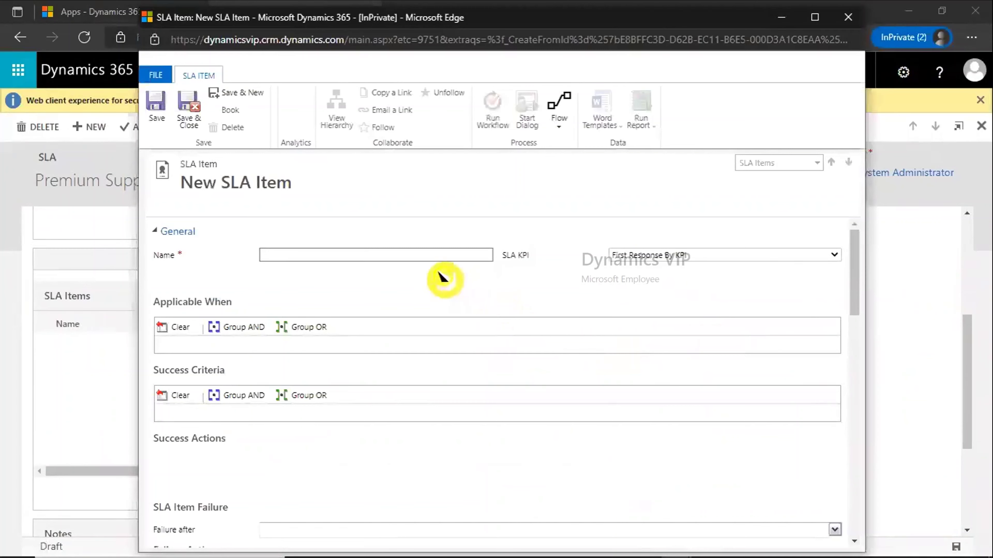
pyautogui.click(424, 256)
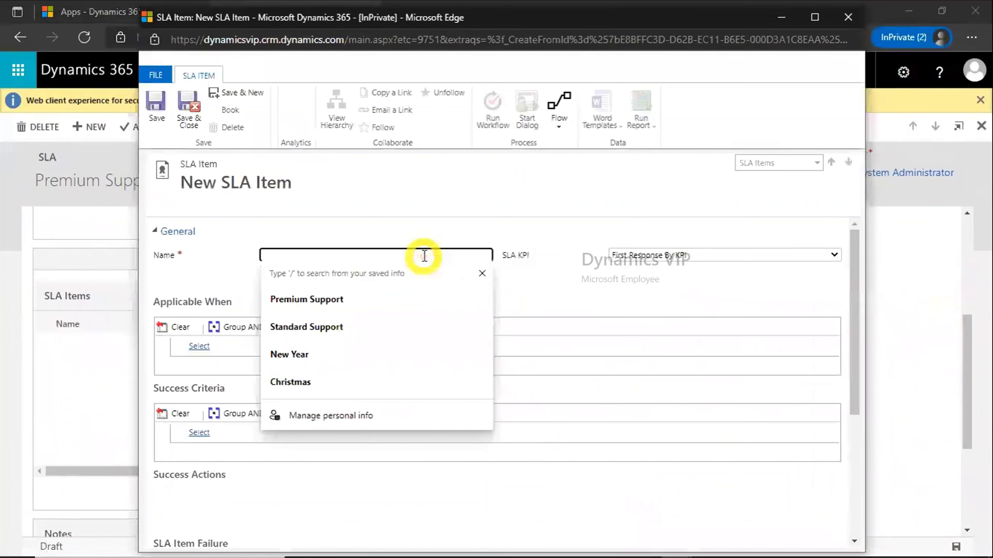
pyautogui.click(380, 304)
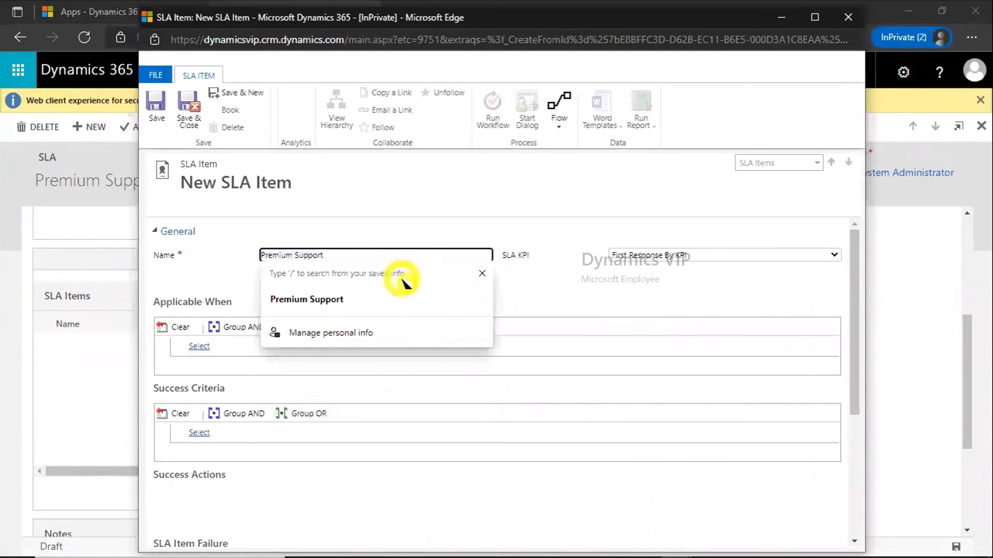
pyautogui.write('SLA Item')
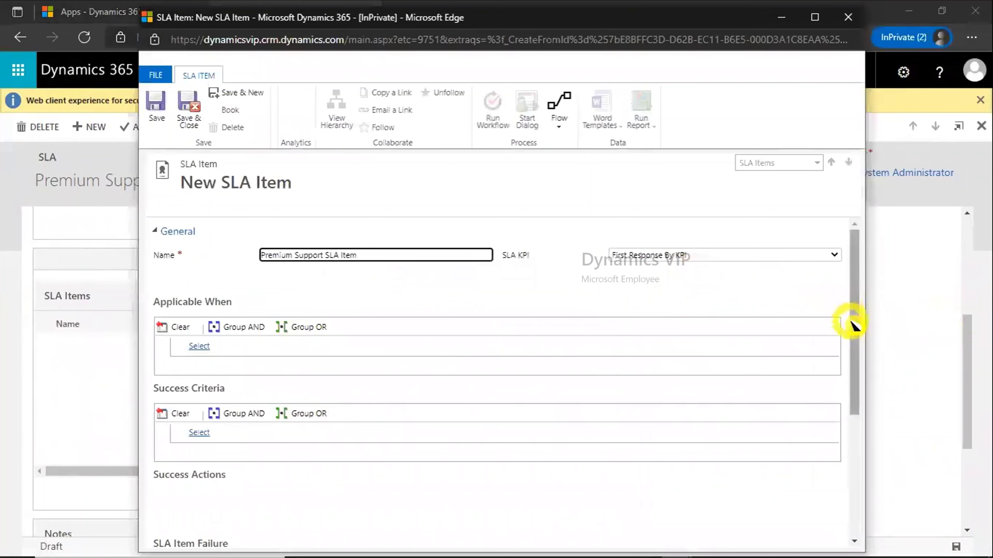
# Add a success criteria condition on the related entity Resolve By KPI (SLA KPI Instance), using the SLA KPI Instance field.
pyautogui.moveTo(852, 324); pyautogui.dragTo(853, 337)
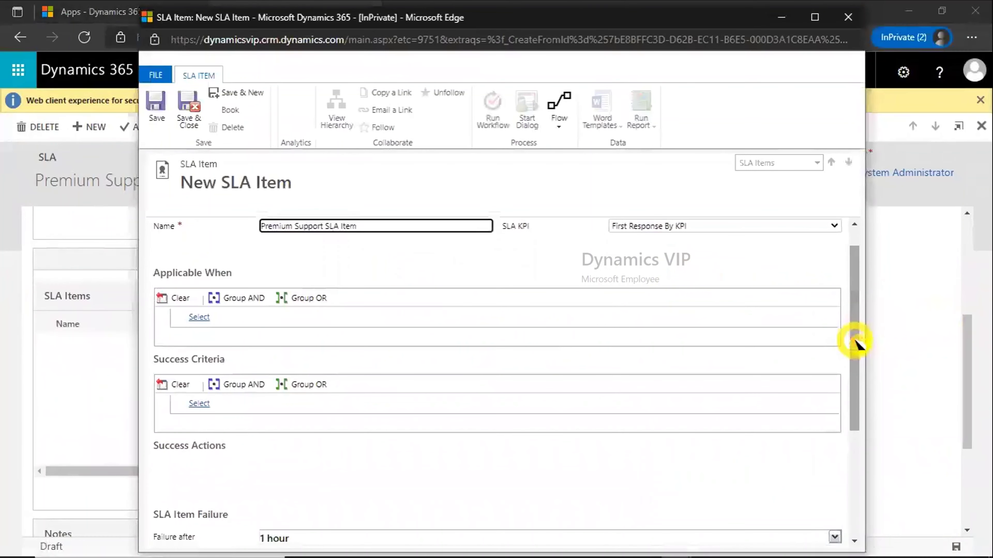
pyautogui.click(834, 226)
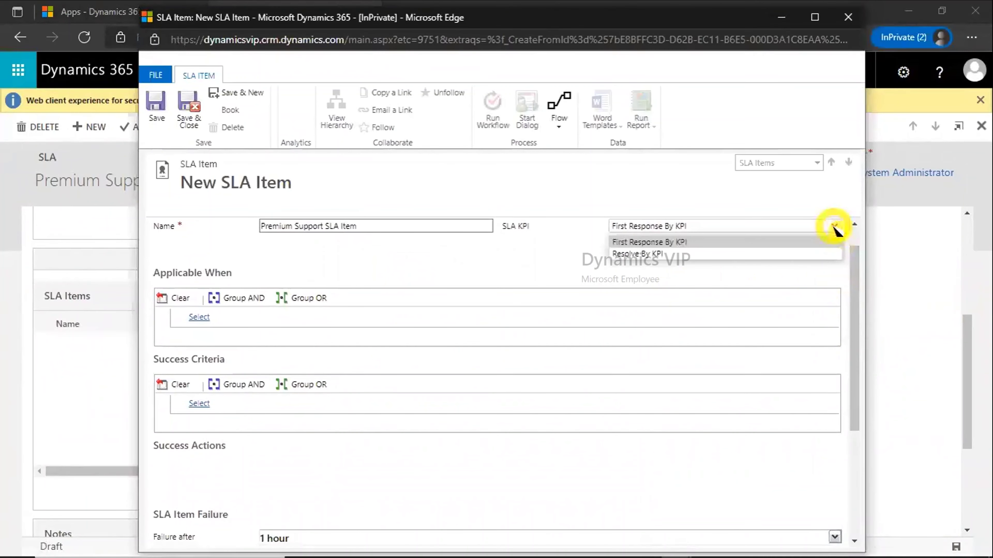
pyautogui.moveTo(854, 271); pyautogui.dragTo(854, 301)
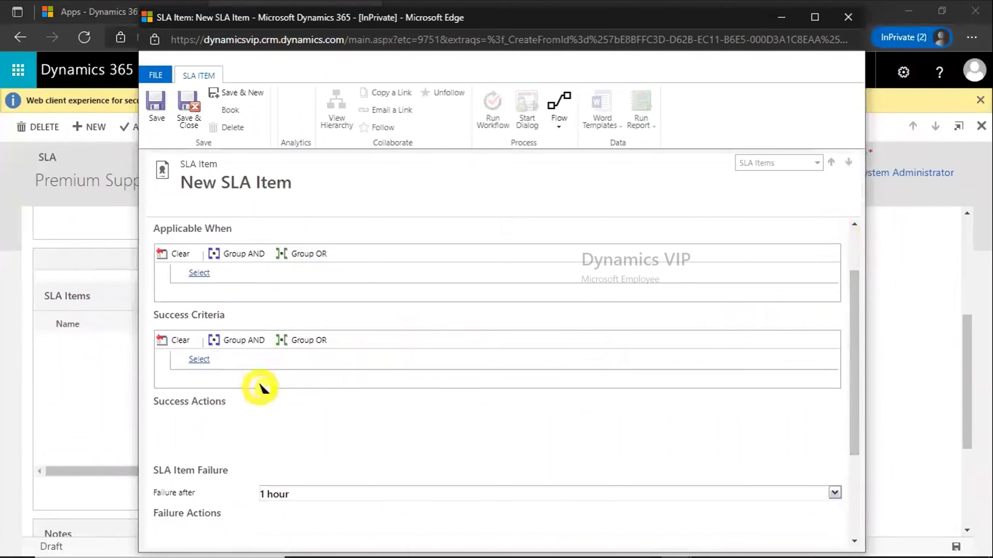
pyautogui.click(201, 358)
pyautogui.click(211, 358)
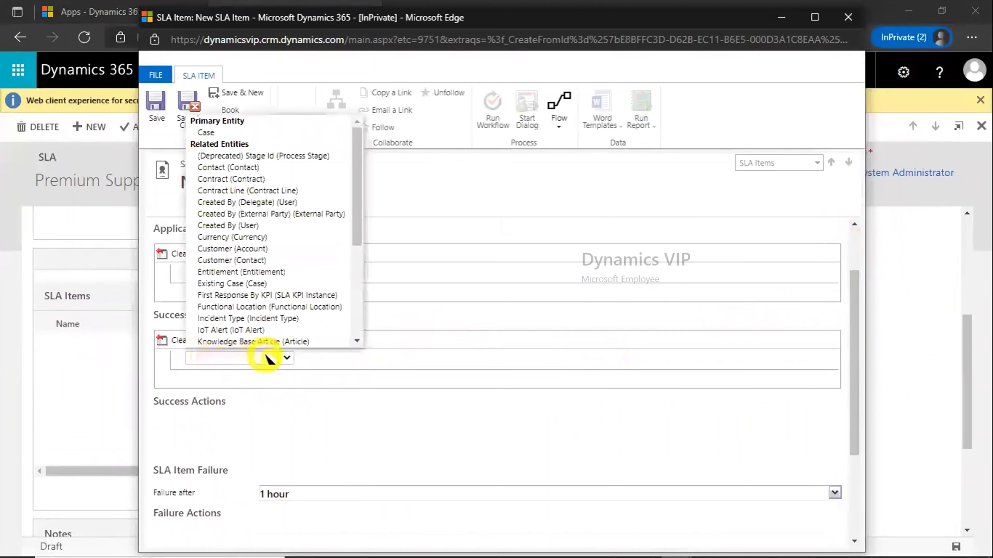
pyautogui.scroll(-1, 336, 328)
pyautogui.moveTo(363, 248); pyautogui.dragTo(366, 322)
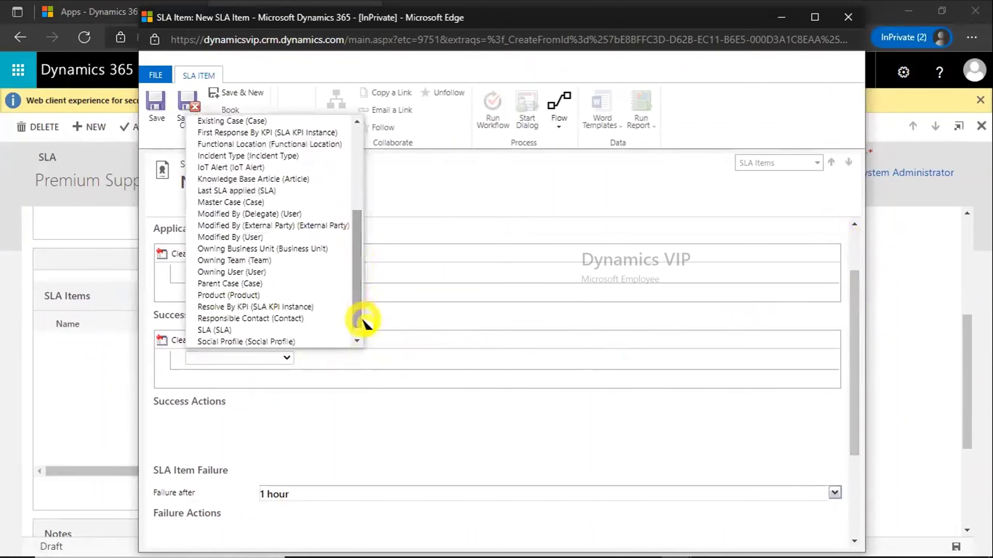
pyautogui.click(316, 309)
pyautogui.click(344, 355)
pyautogui.click(333, 357)
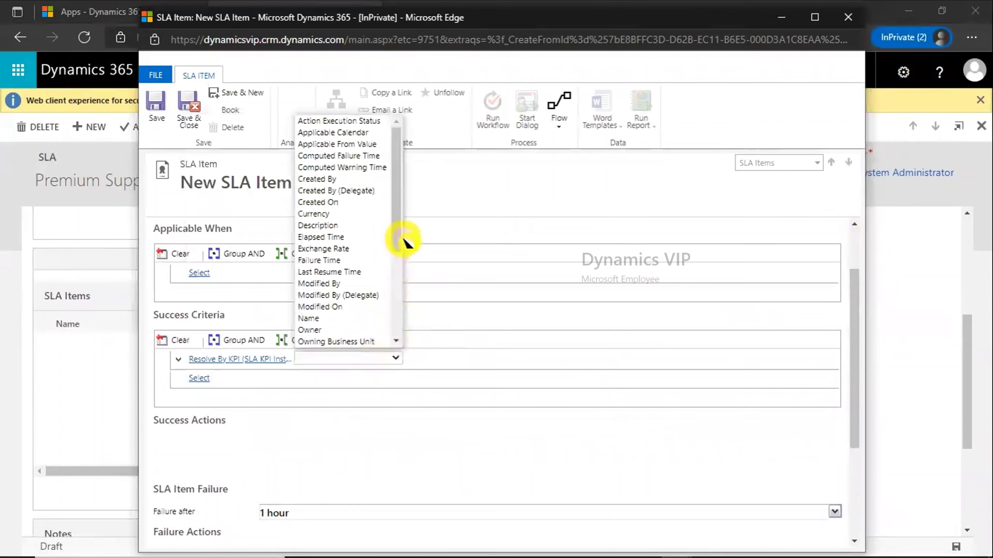
pyautogui.moveTo(396, 229); pyautogui.dragTo(404, 293)
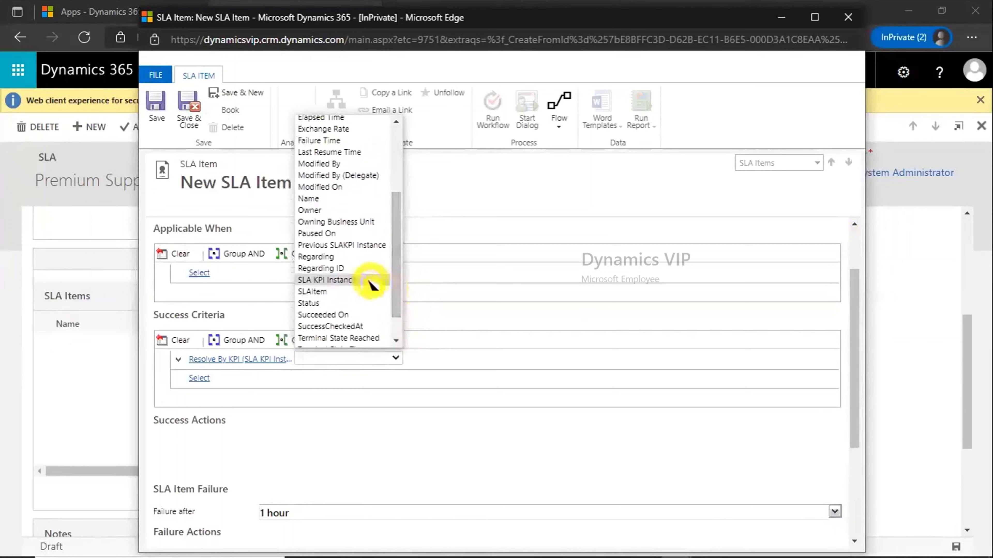
pyautogui.click(354, 280)
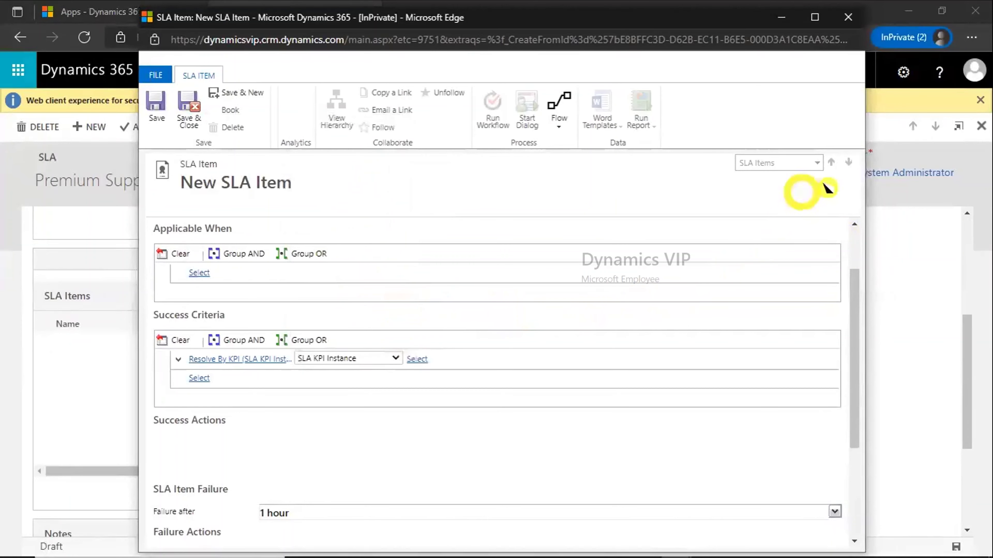
# Set the SLA item's SLA KPI to Resolve By KPI.
pyautogui.moveTo(852, 285); pyautogui.dragTo(848, 245)
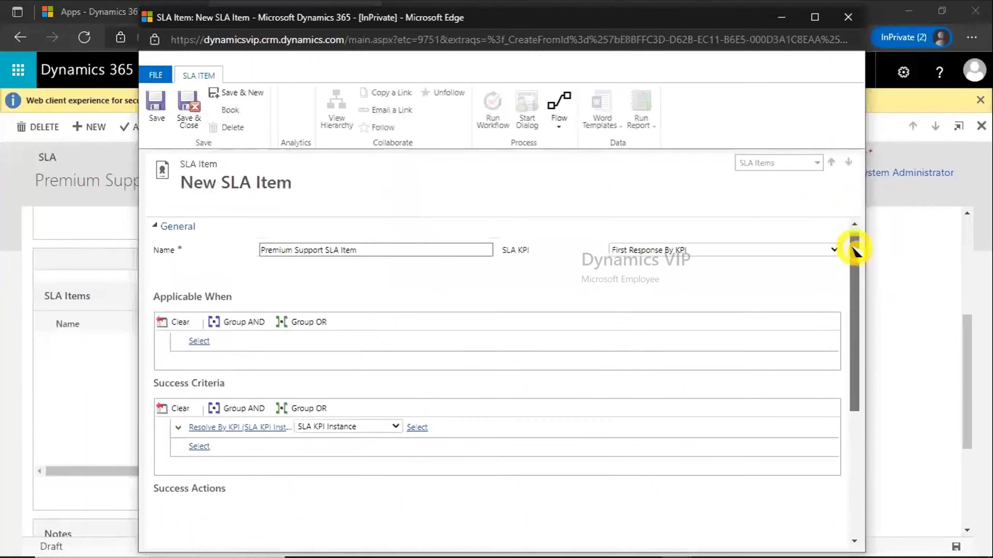
pyautogui.click(833, 252)
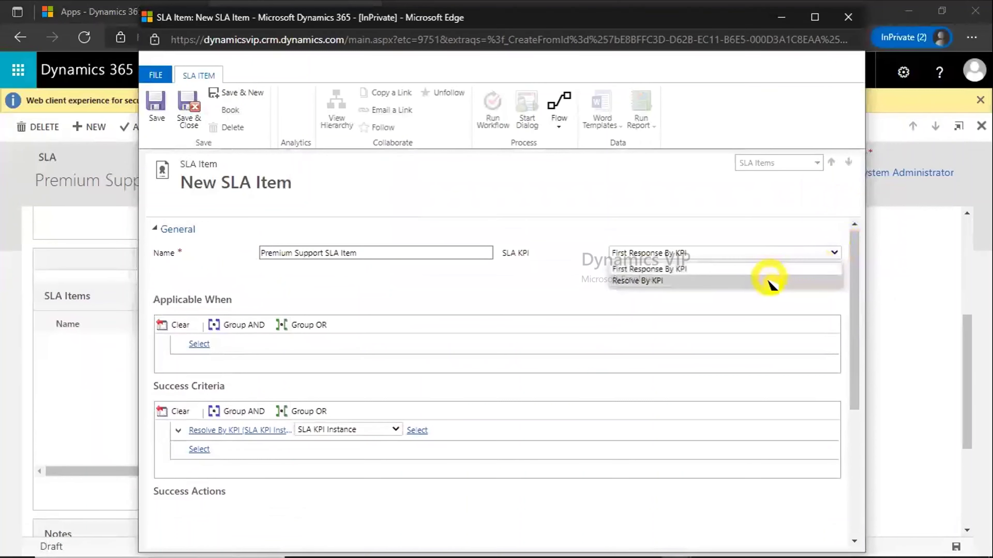
pyautogui.click(772, 280)
# Set the operator of the success criteria condition to Equals.
pyautogui.moveTo(852, 320); pyautogui.dragTo(854, 366)
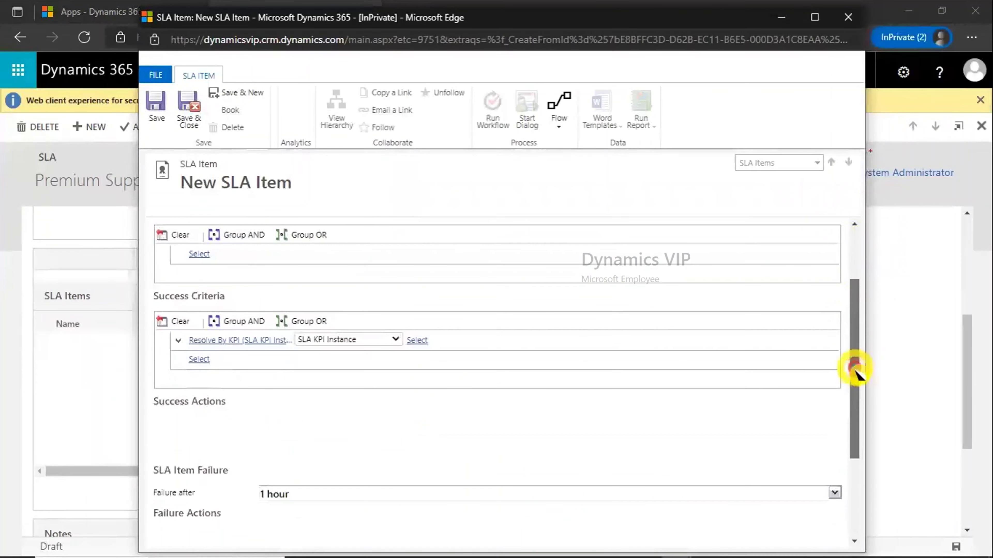
pyautogui.click(427, 337)
pyautogui.click(434, 341)
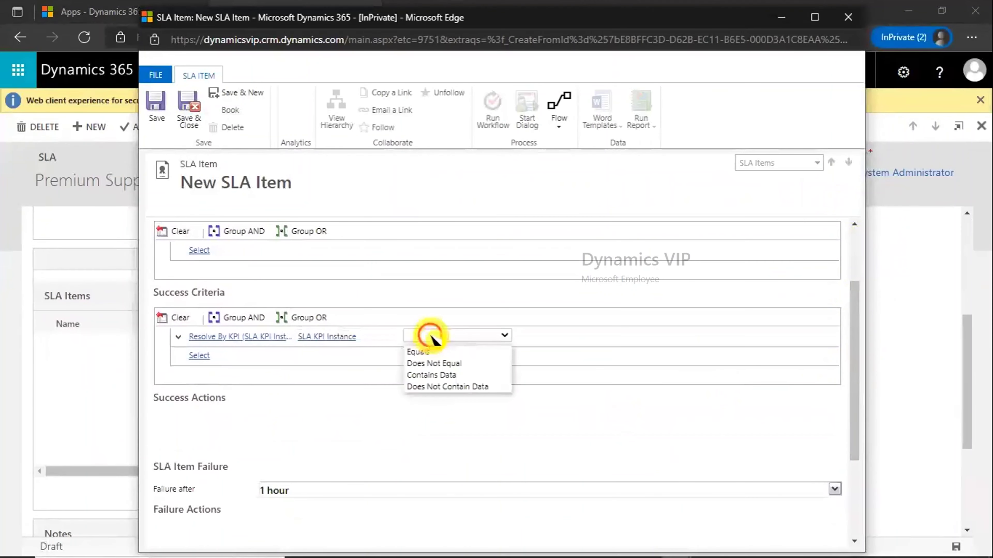
pyautogui.click(460, 352)
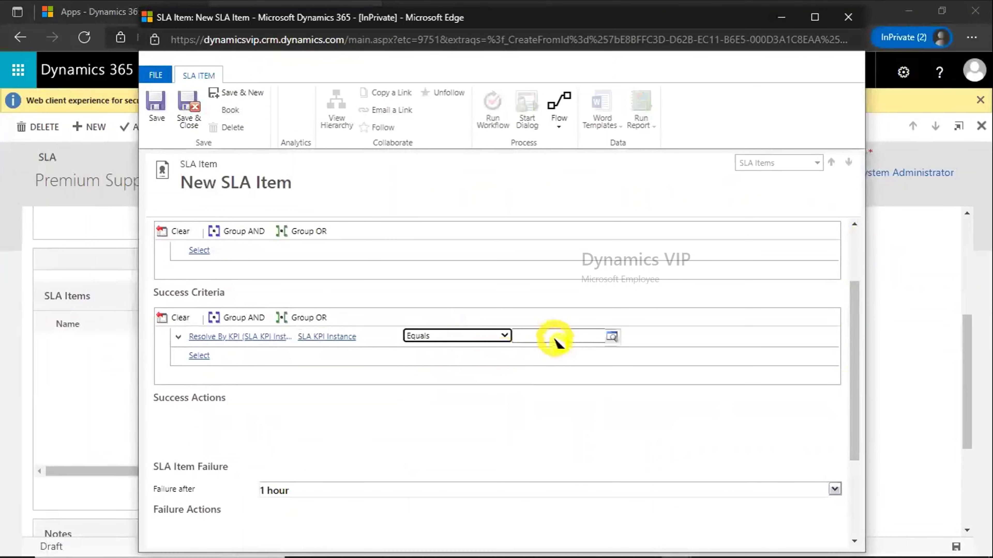
# Look up SLA KPI Instance records for the success condition's value and browse the list in the SLA KPI Lookup View.
pyautogui.click(608, 337)
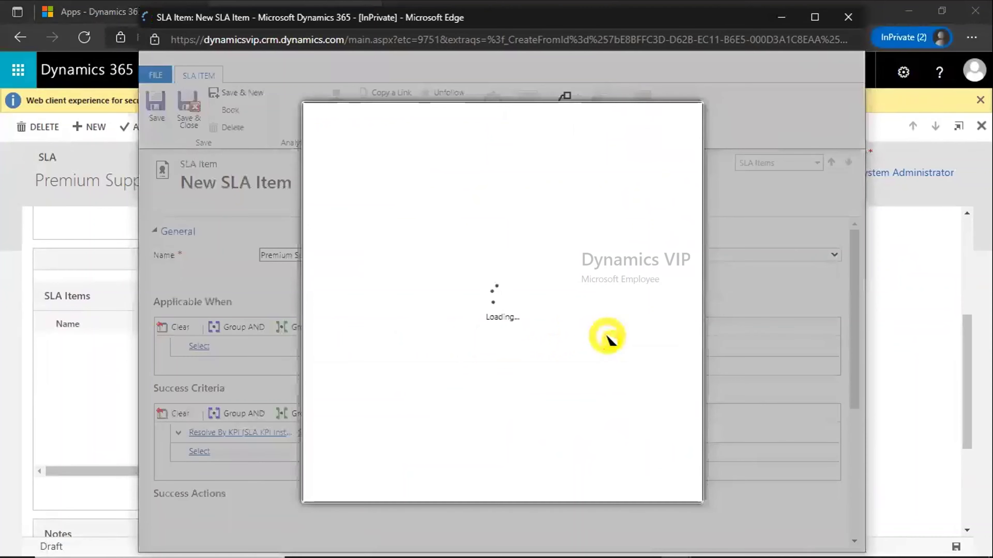
pyautogui.click(511, 349)
pyautogui.click(508, 210)
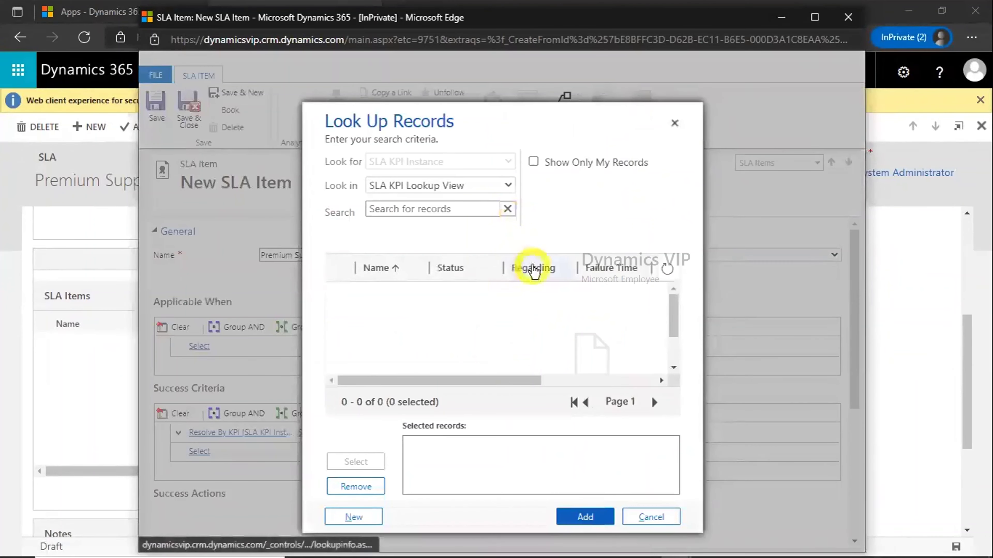
pyautogui.click(672, 307)
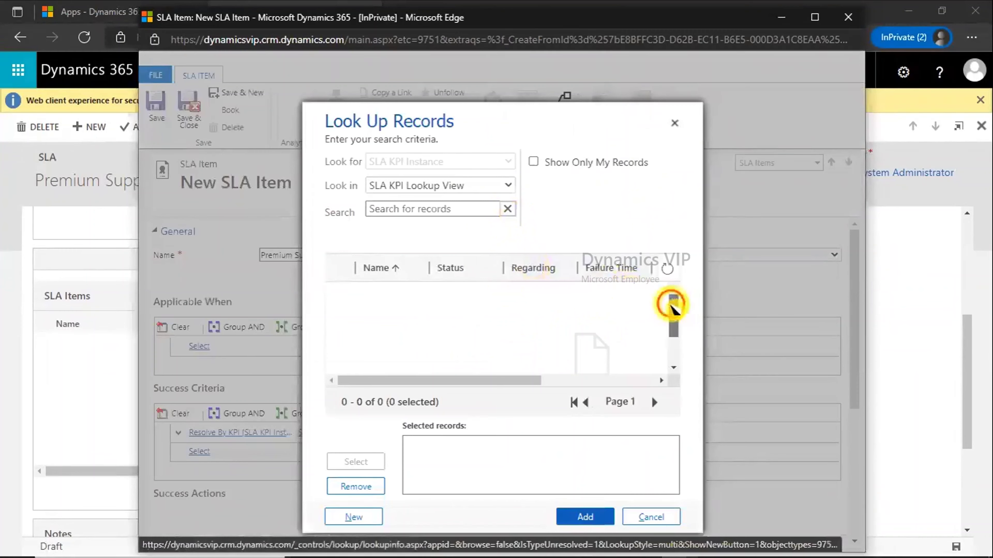
pyautogui.moveTo(673, 307); pyautogui.dragTo(661, 328)
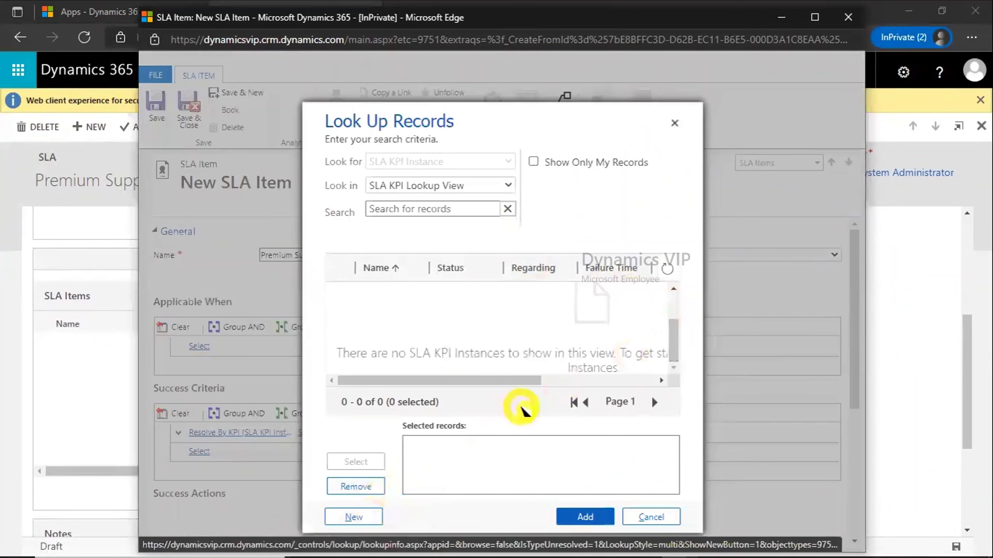
# Create a new SLA KPI Instance record named "Premium Support SLA Instance" from the record lookup and save it.
pyautogui.click(358, 526)
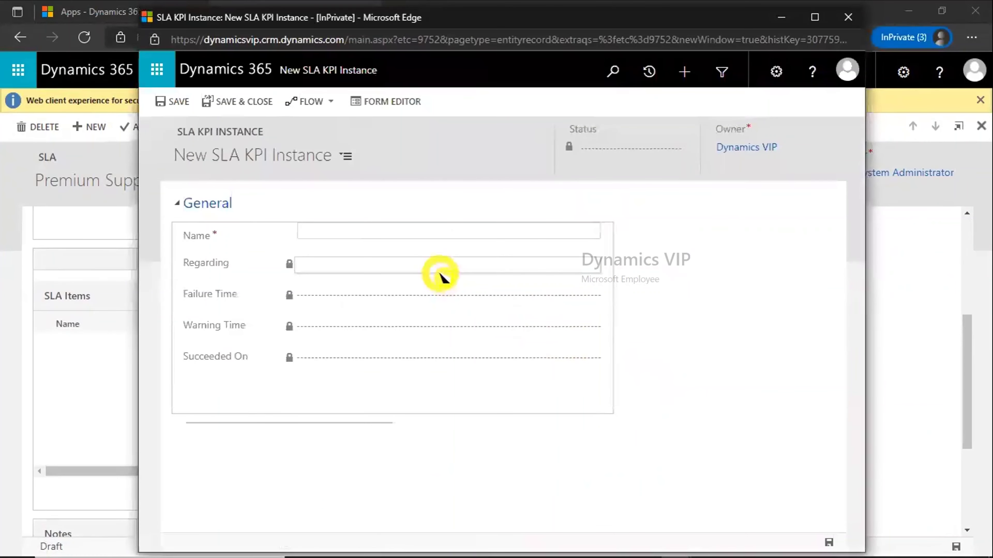
pyautogui.press('Down')
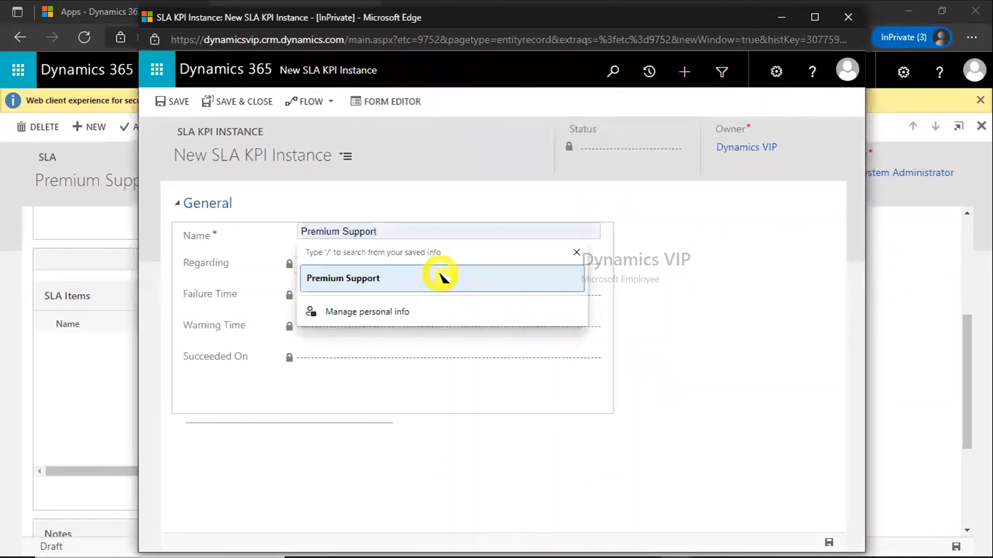
pyautogui.click(437, 275)
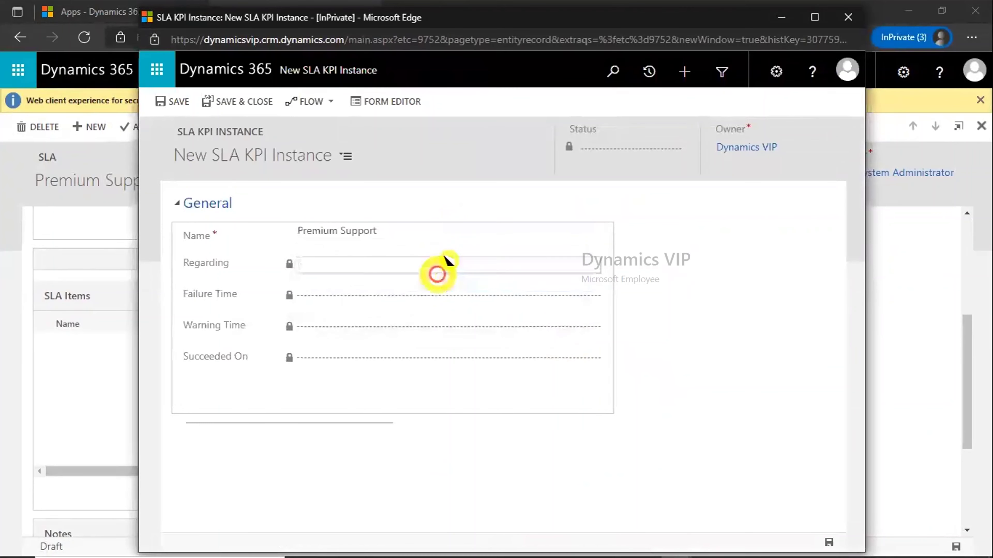
pyautogui.click(447, 239)
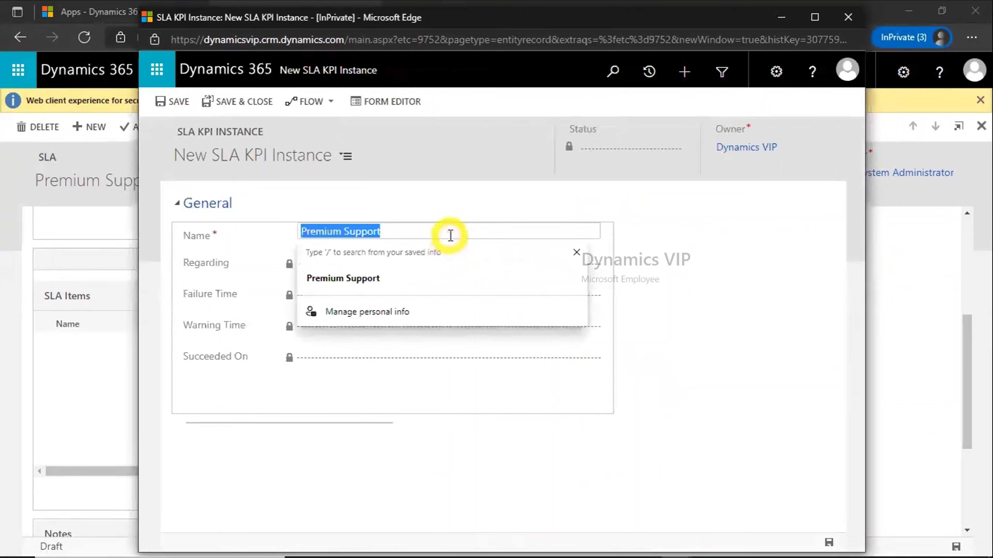
pyautogui.click(451, 235)
pyautogui.write('SLA Instance')
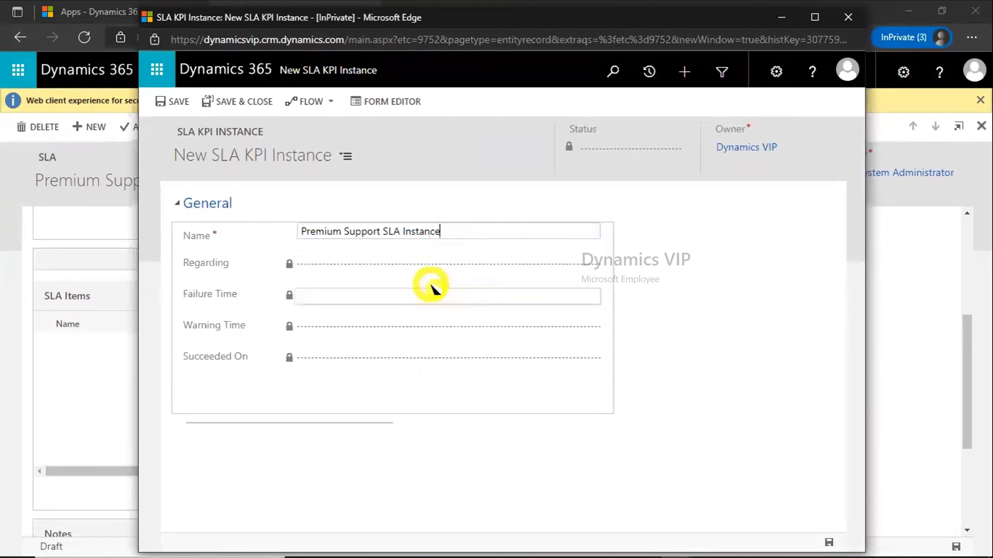
pyautogui.click(180, 104)
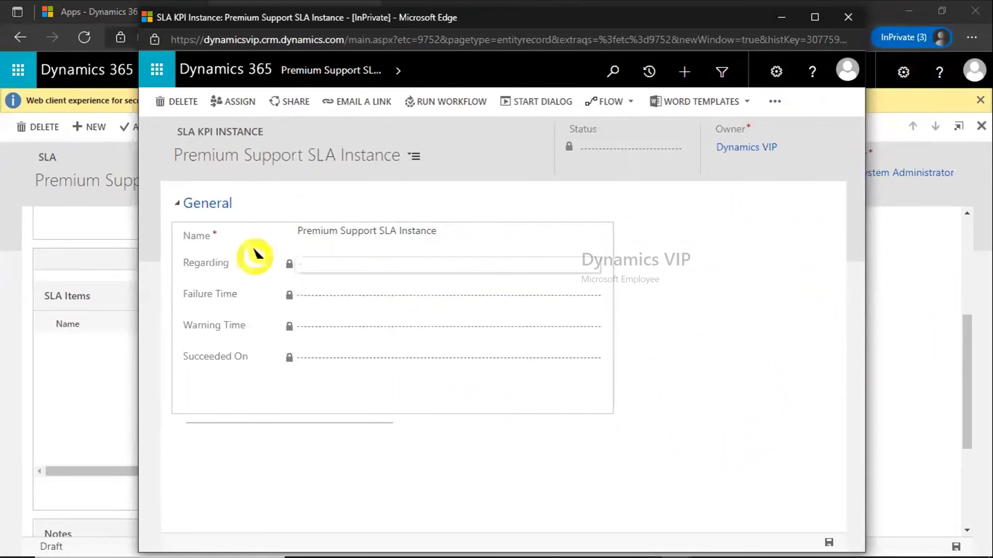
# Assign the new SLA KPI instance to Me.
pyautogui.click(231, 101)
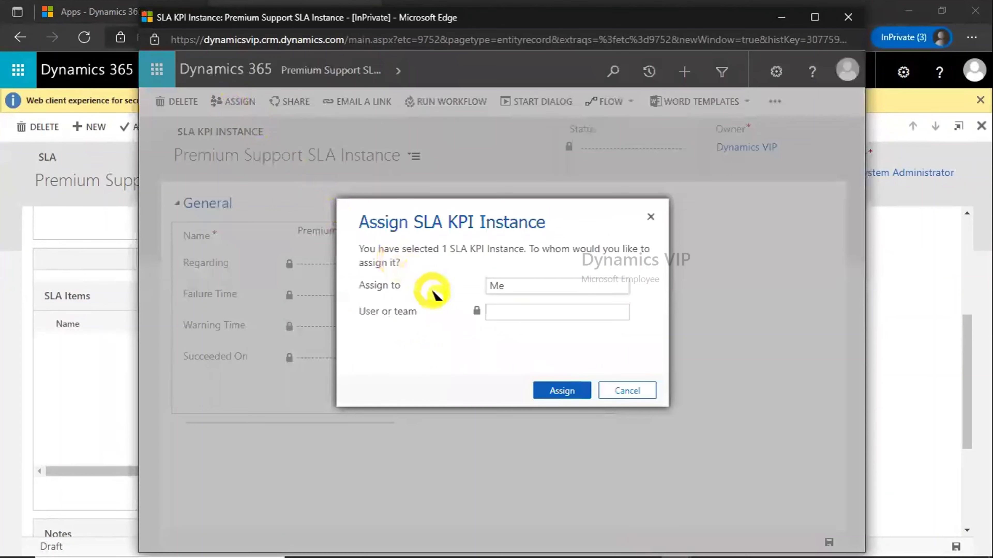
pyautogui.click(563, 392)
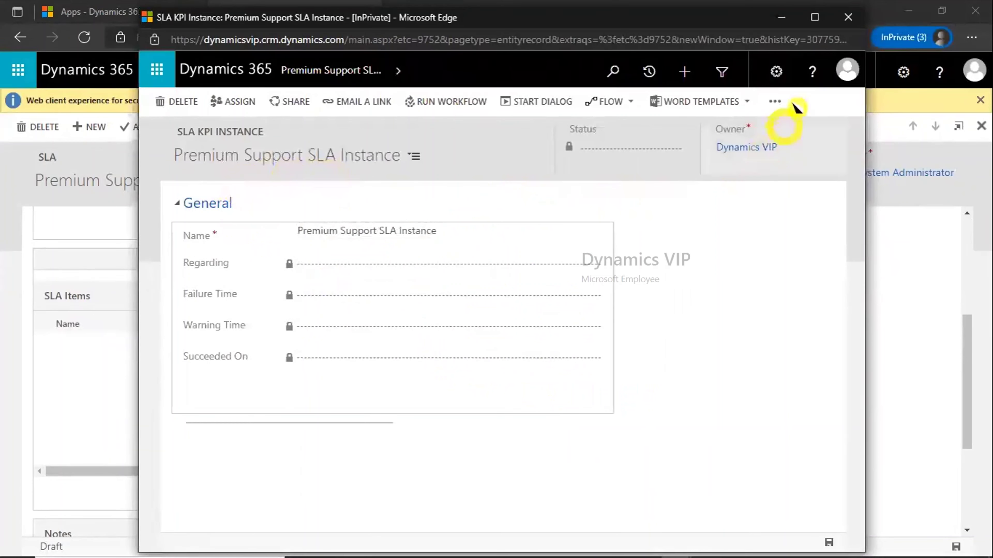
pyautogui.click(774, 101)
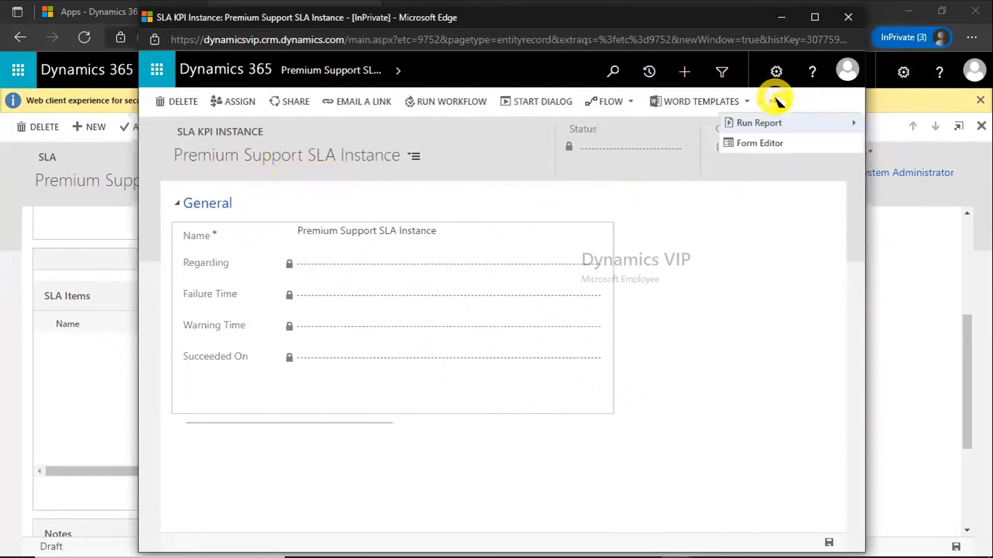
pyautogui.click(710, 296)
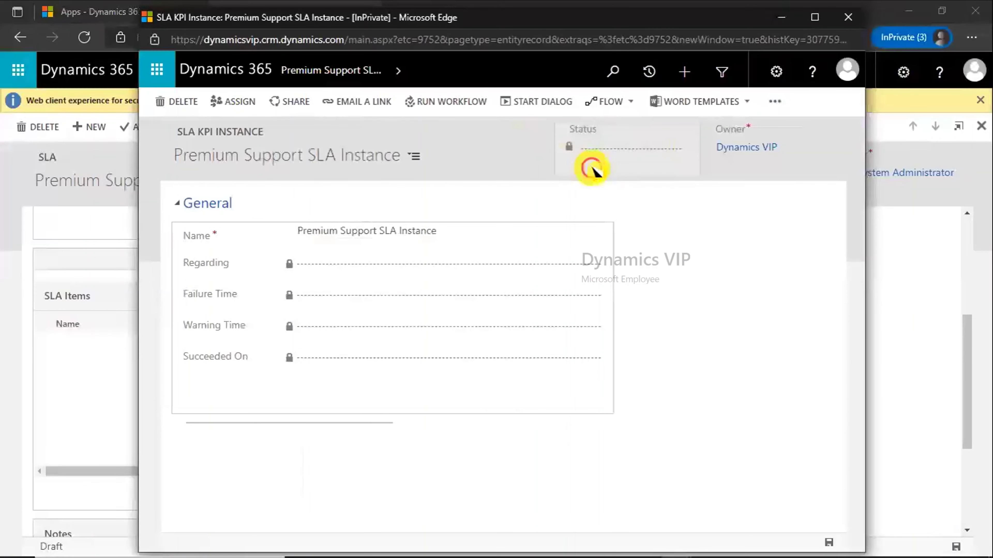
# Close the instance record, add Premium Support SLA Instance as the success criteria value, and save the SLA item.
pyautogui.hotkey('alt', 'F4')
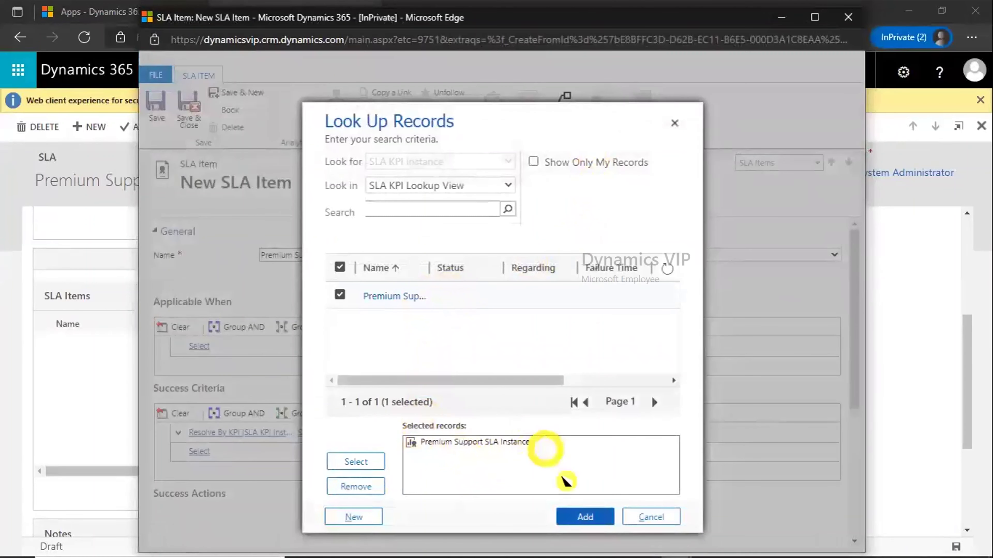
pyautogui.click(582, 518)
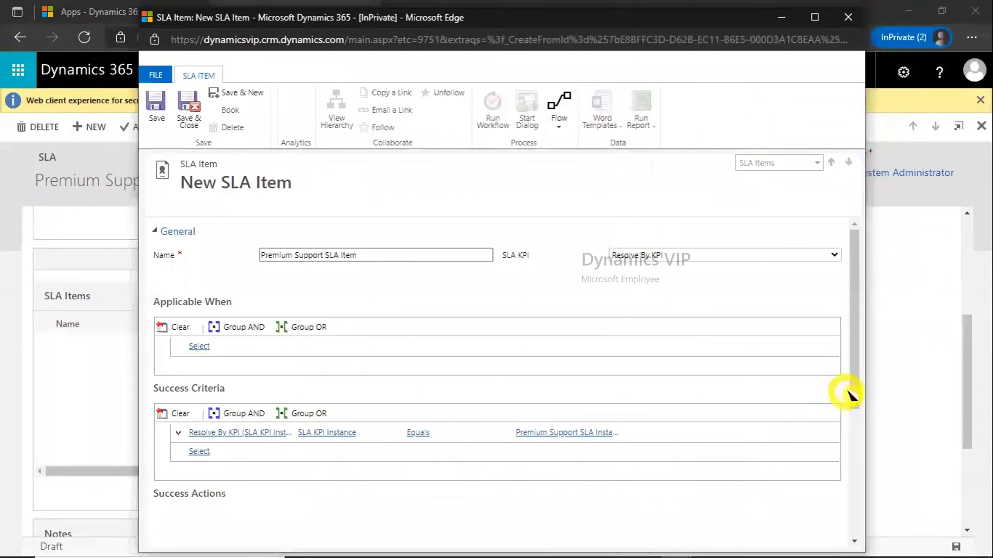
pyautogui.moveTo(853, 390); pyautogui.dragTo(853, 415)
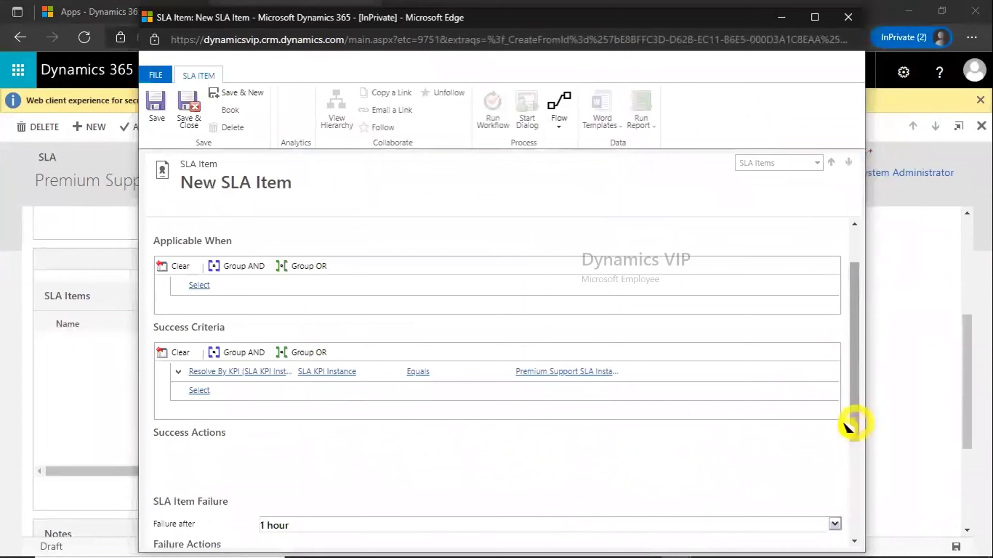
pyautogui.click(173, 119)
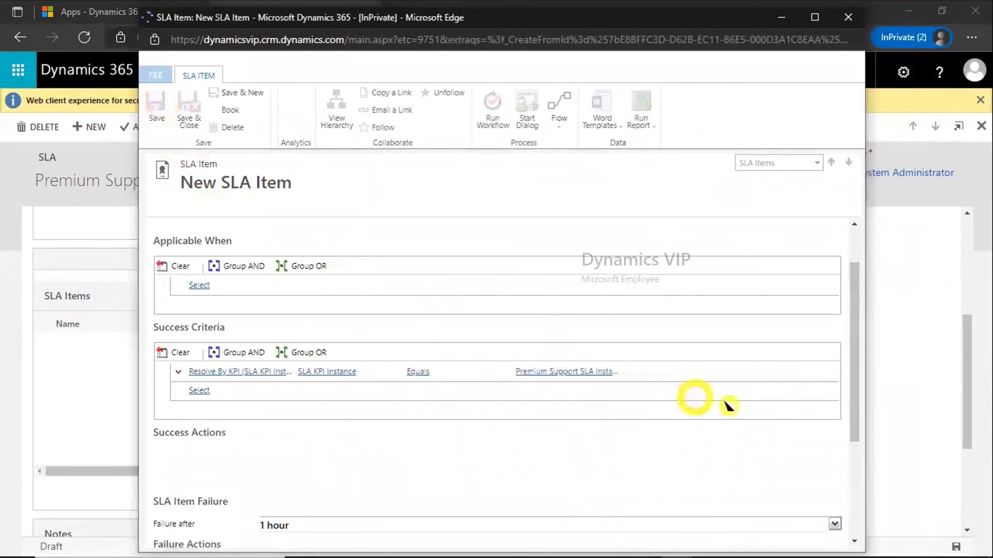
# Set the SLA item's Failure after time to 6 hours, and save and close the item.
pyautogui.moveTo(859, 381); pyautogui.dragTo(853, 472)
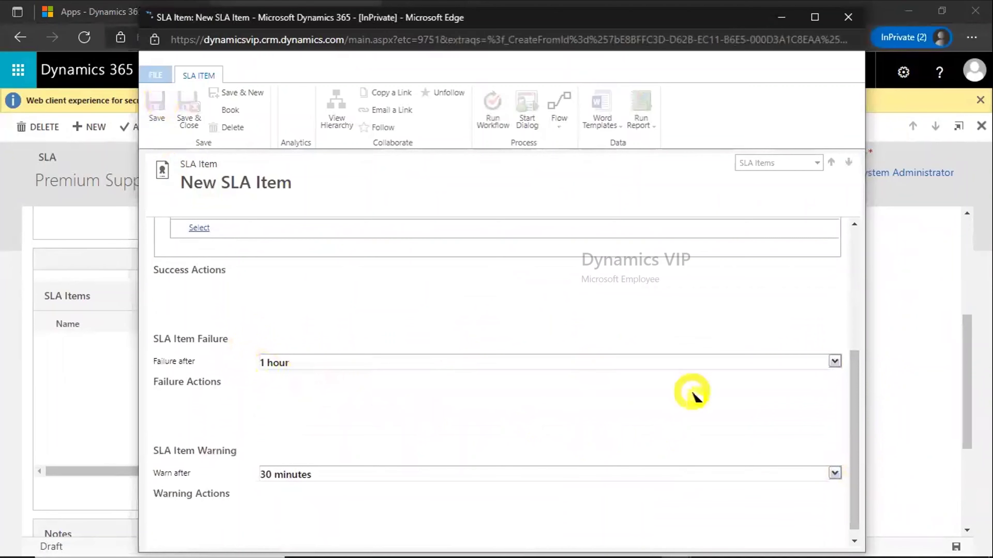
pyautogui.click(834, 364)
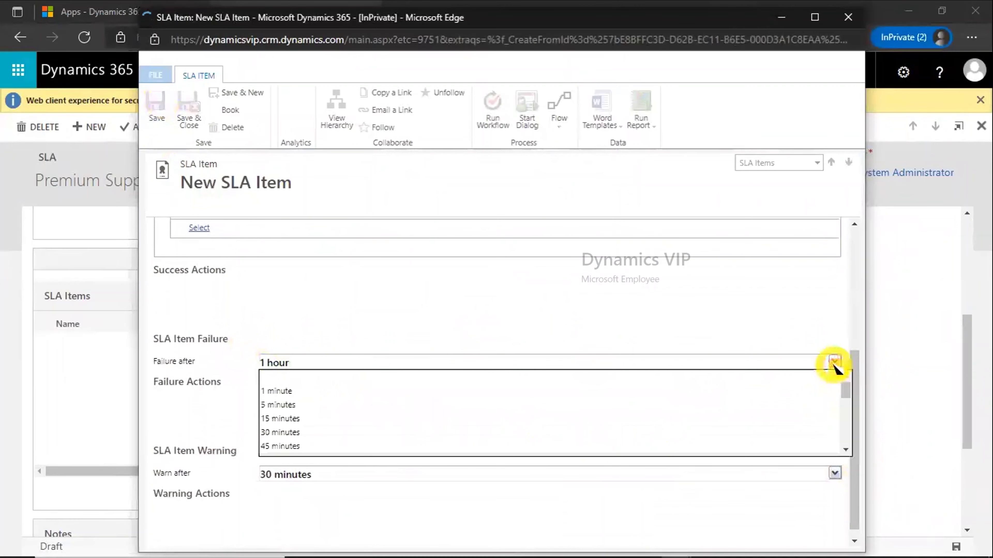
pyautogui.scroll(-4, 845, 418)
pyautogui.scroll(-1, 849, 419)
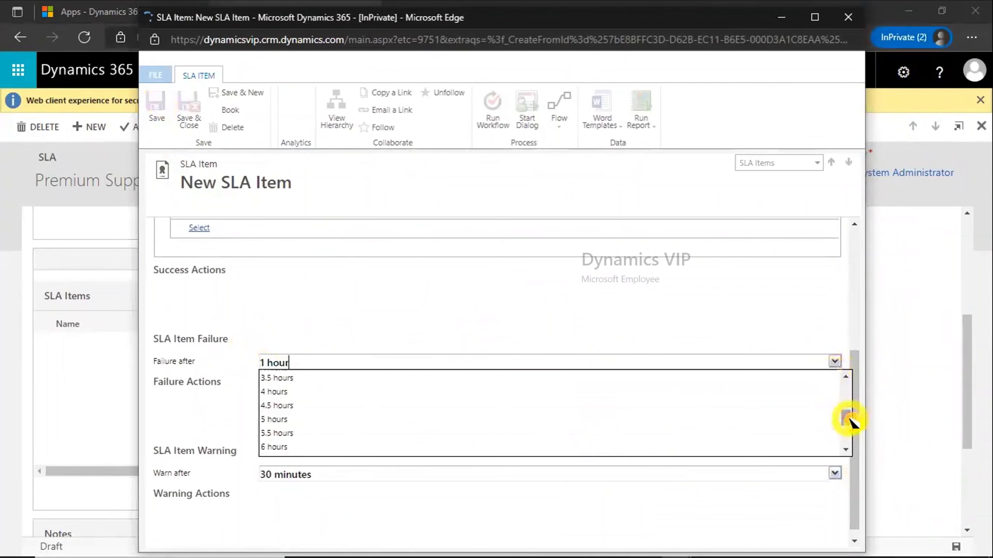
pyautogui.click(749, 447)
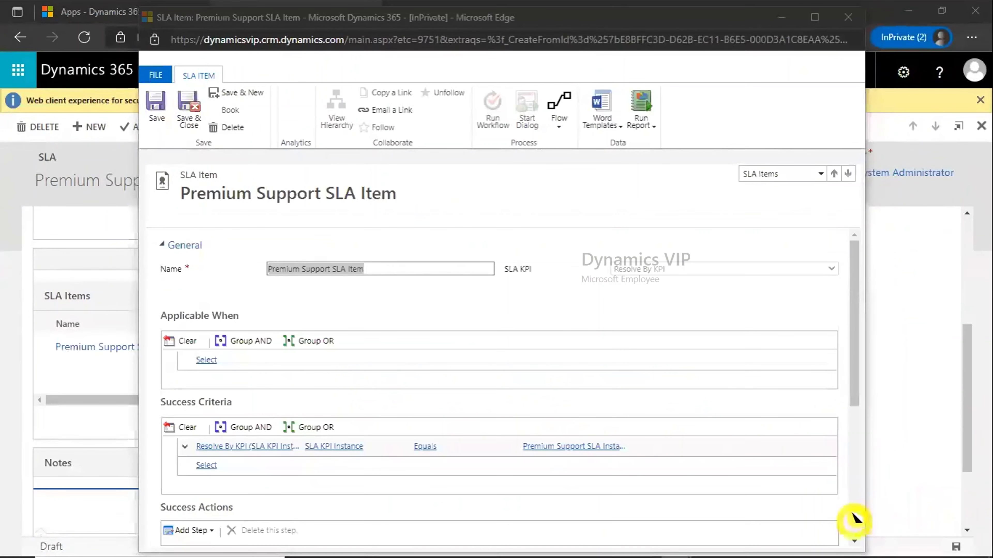
pyautogui.moveTo(850, 326); pyautogui.dragTo(836, 455)
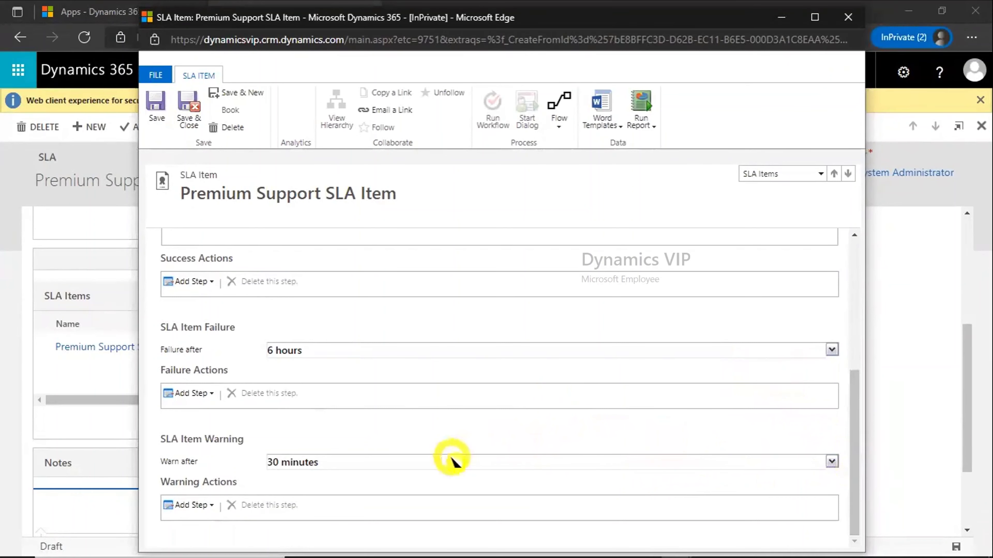
pyautogui.click(190, 129)
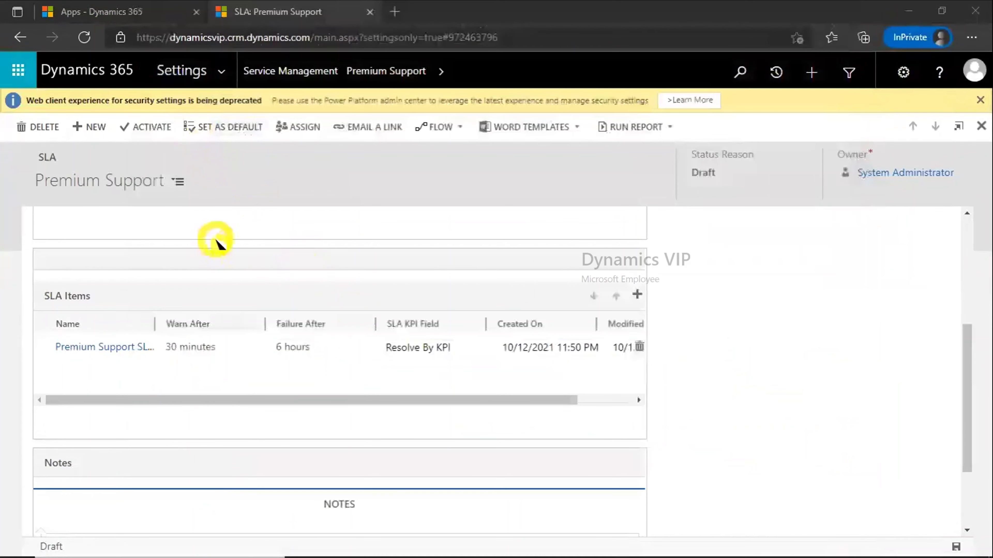
# Activate the Premium Support SLA and set it as the default for its entity.
pyautogui.click(147, 133)
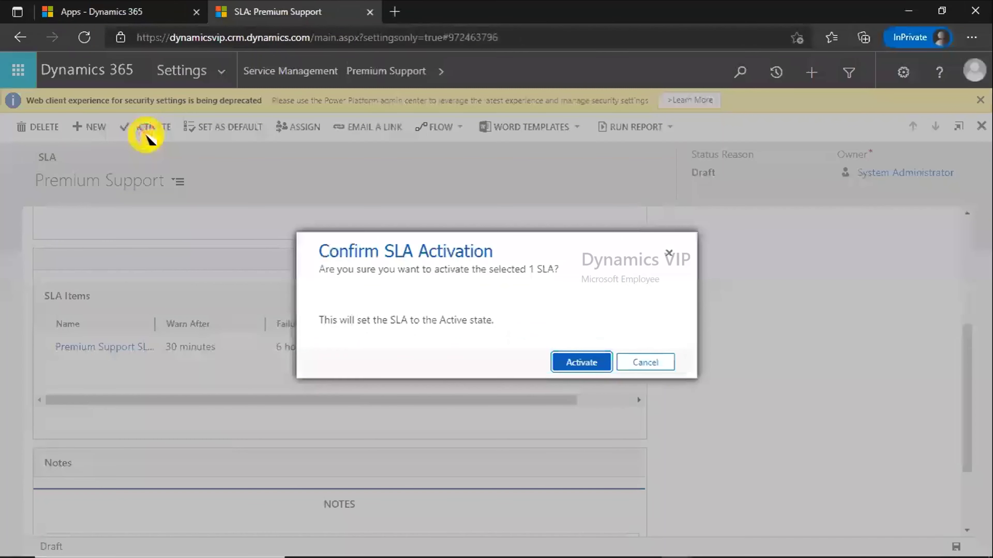
pyautogui.press('Return')
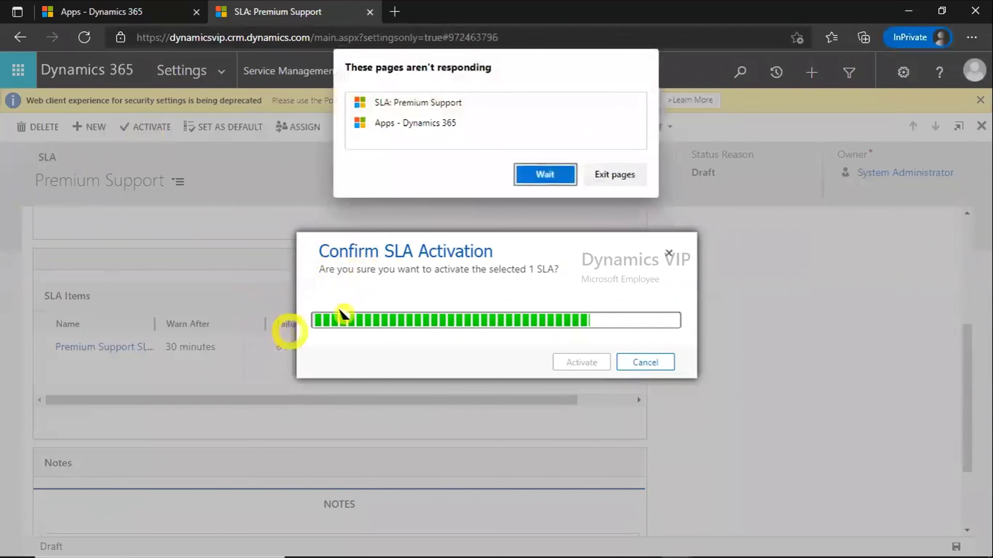
pyautogui.click(542, 174)
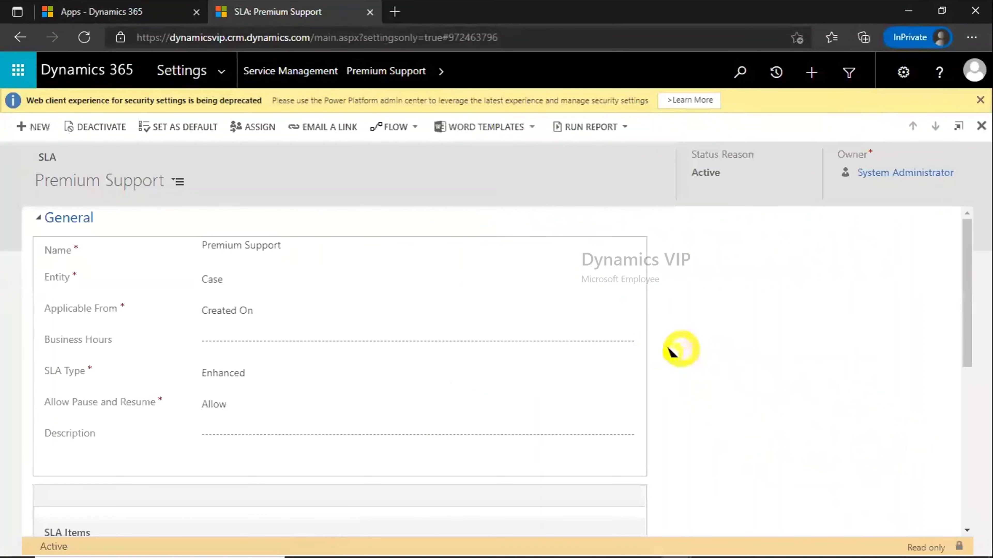
pyautogui.click(164, 131)
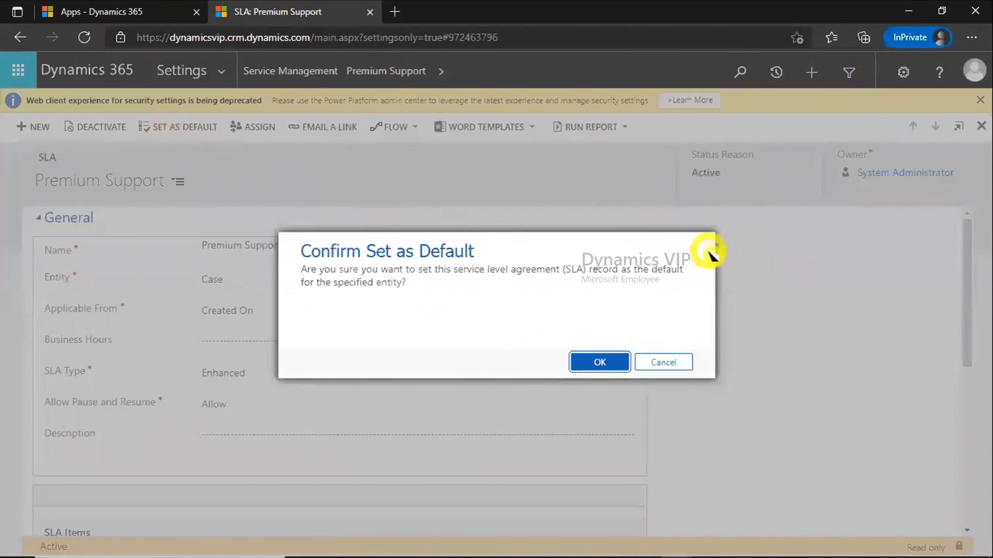
pyautogui.click(600, 362)
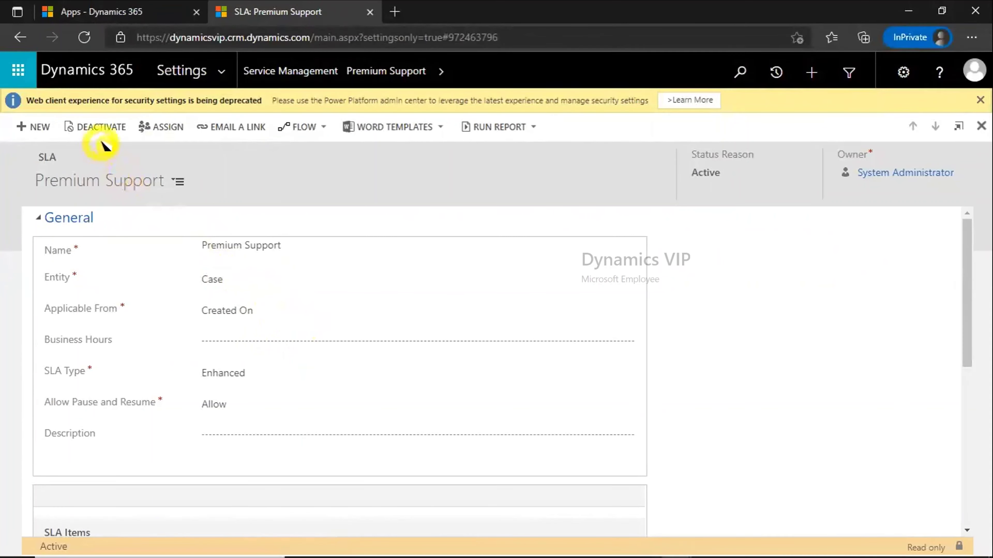
# Return to Service Management and open the list of entitlements under Service Terms.
pyautogui.click(125, 15)
pyautogui.click(248, 12)
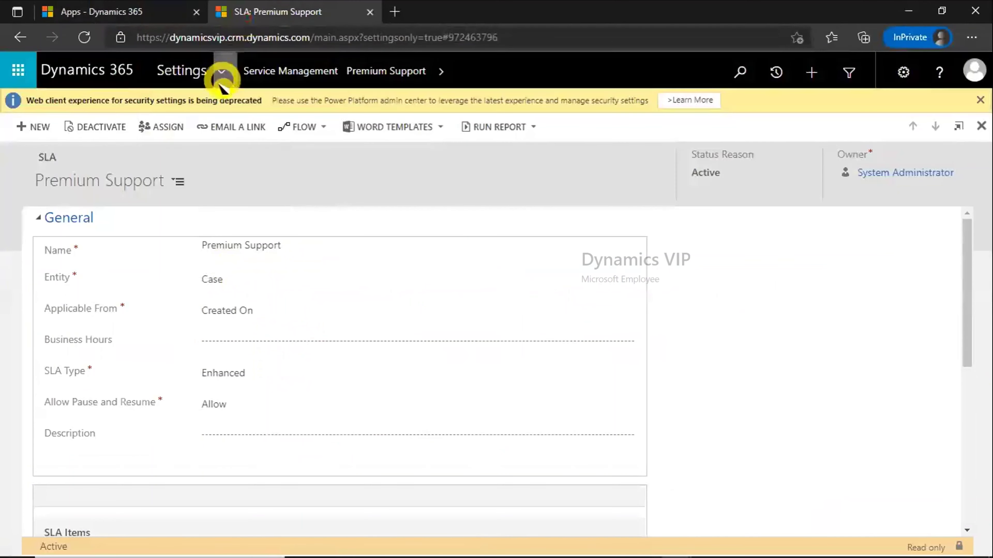
pyautogui.click(283, 72)
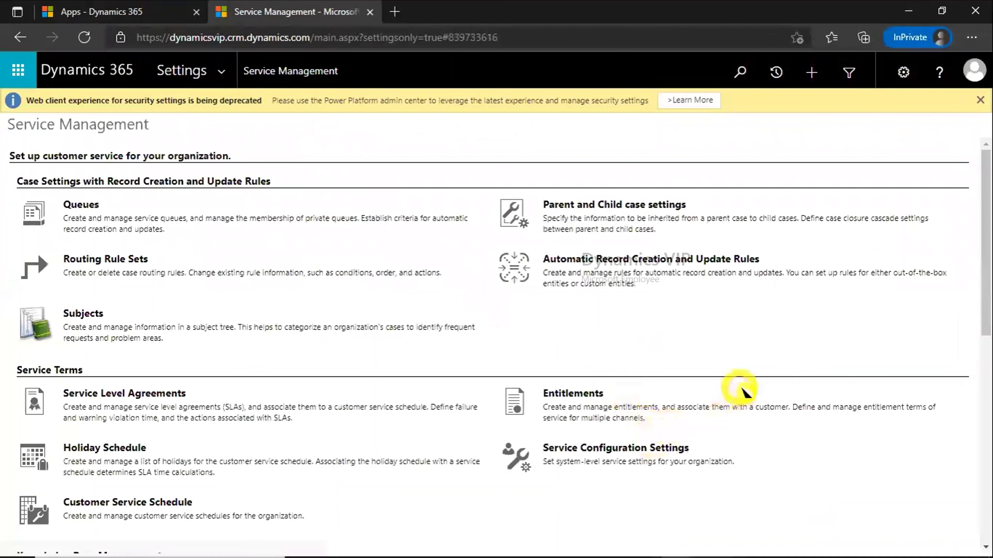
pyautogui.click(573, 393)
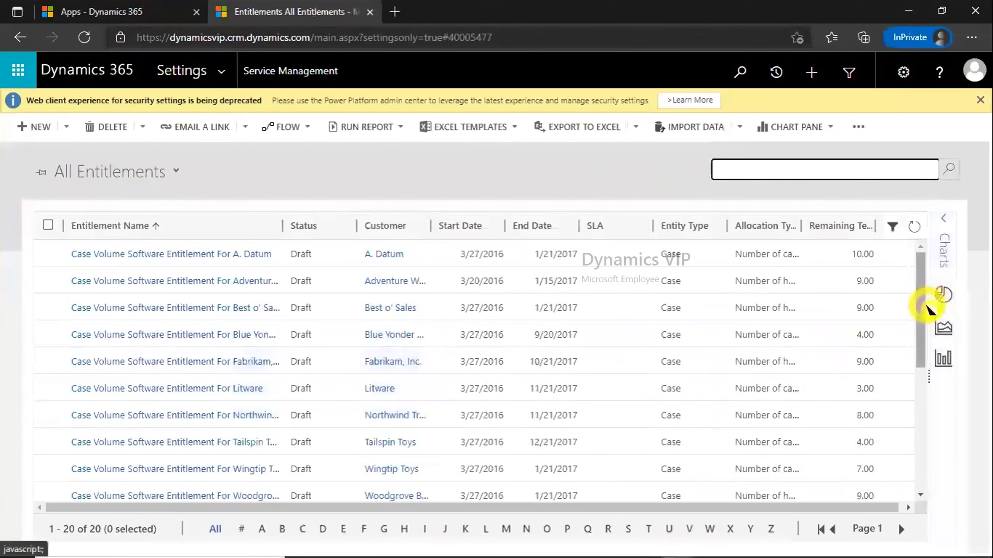
# Widen the Entitlement Name column and open the Case Volume Software Entitlement For A. Datum record.
pyautogui.moveTo(926, 302); pyautogui.dragTo(926, 321)
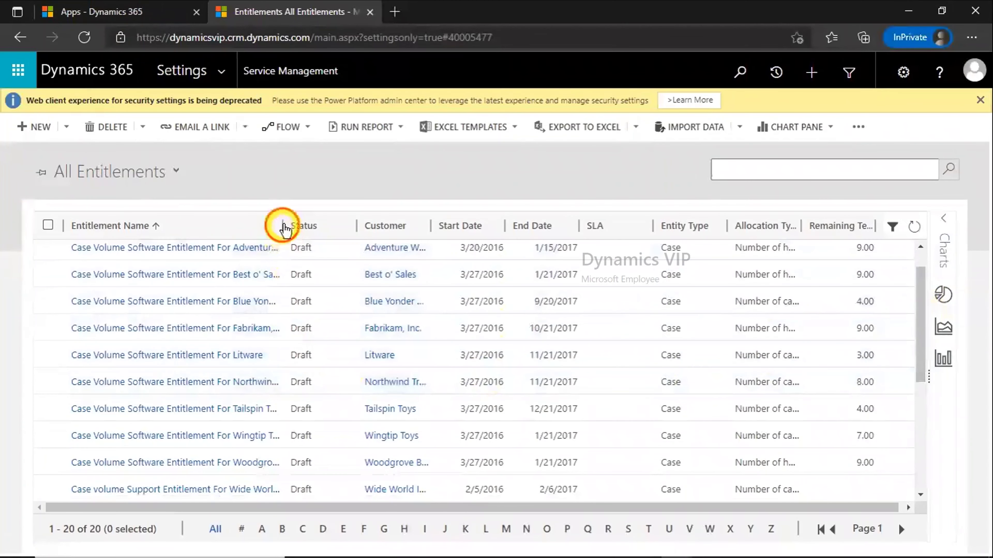
pyautogui.moveTo(282, 225); pyautogui.dragTo(357, 226)
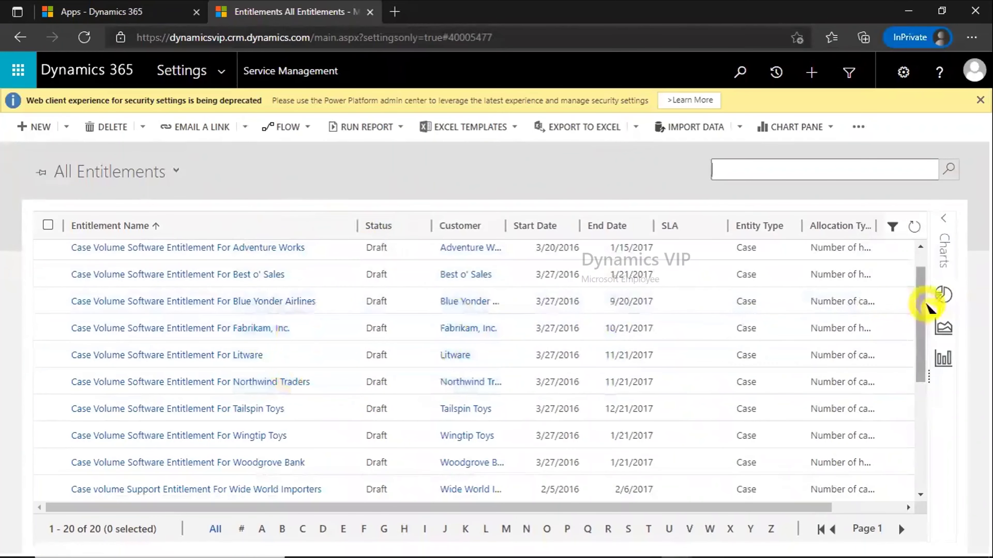
pyautogui.moveTo(921, 306); pyautogui.dragTo(919, 270)
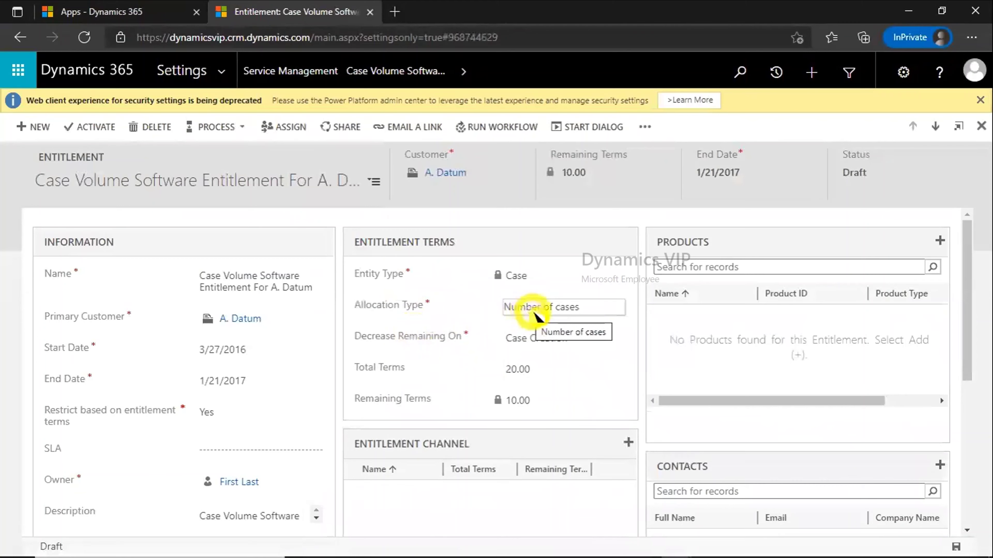
# Set the entitlement's Allocation Type to Number of hours.
pyautogui.click(580, 312)
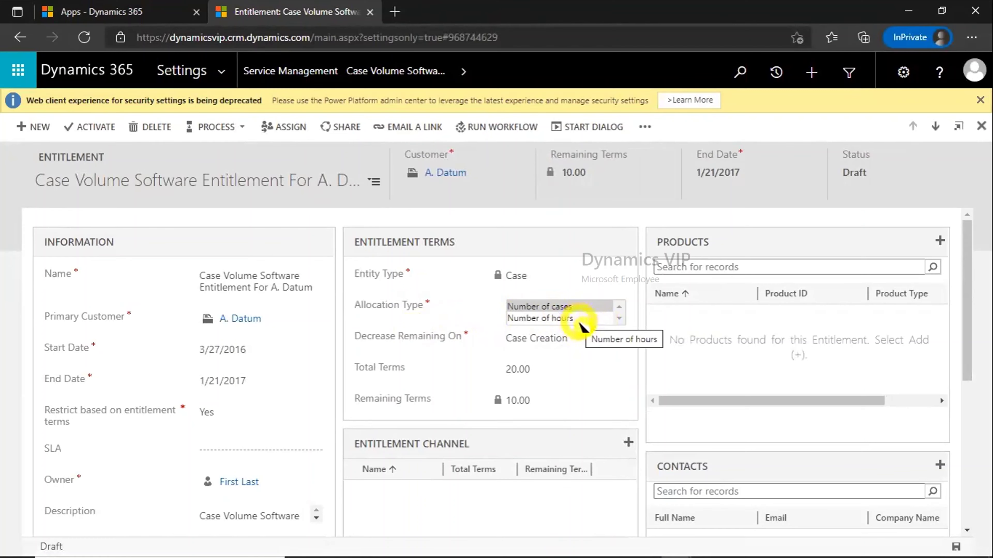
pyautogui.click(534, 362)
pyautogui.click(532, 391)
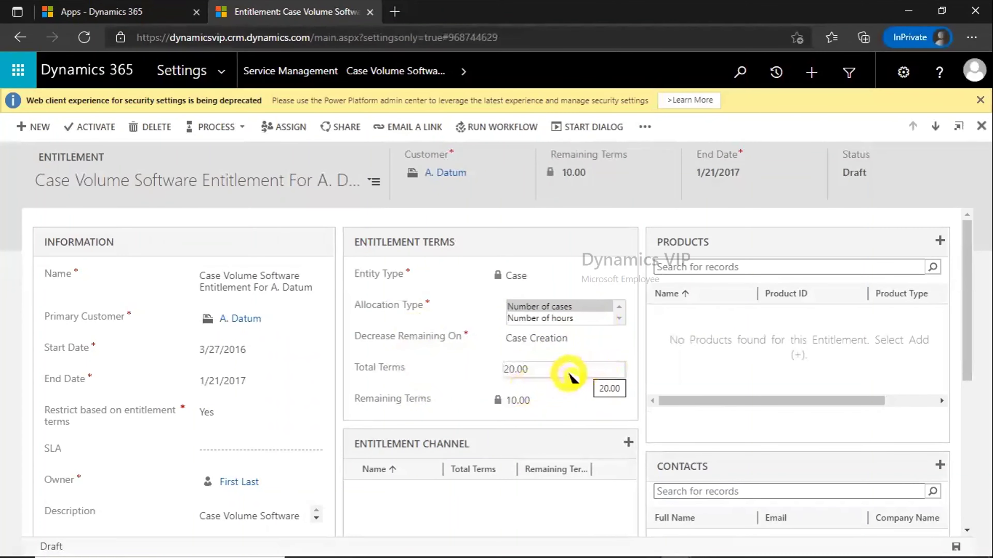
pyautogui.click(572, 318)
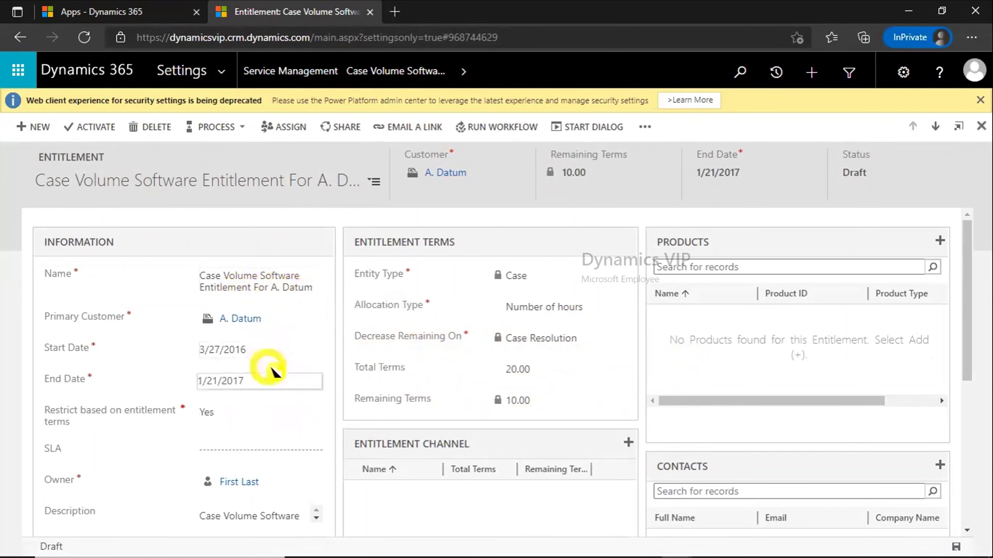
# Set the entitlement's Start Date to 10/12/2021.
pyautogui.click(276, 351)
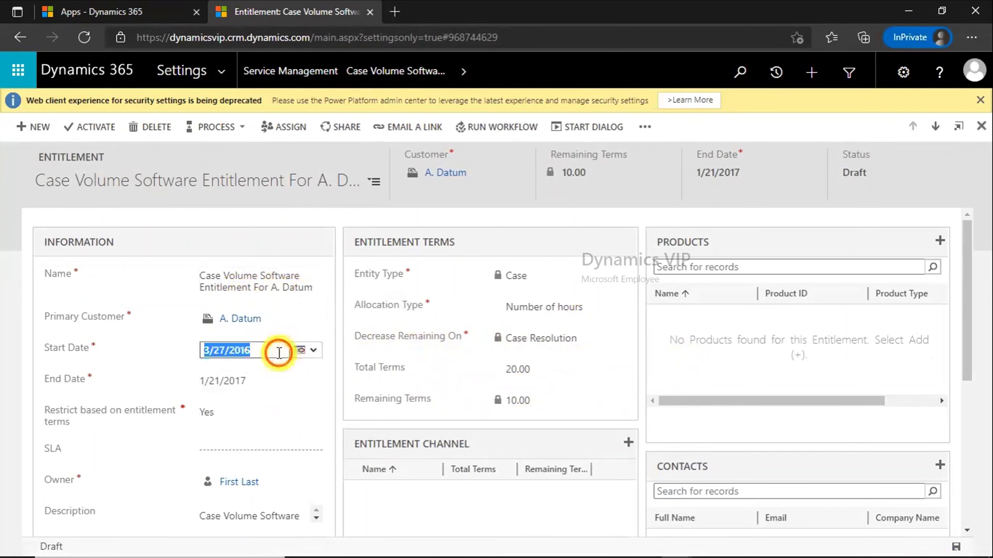
pyautogui.click(311, 354)
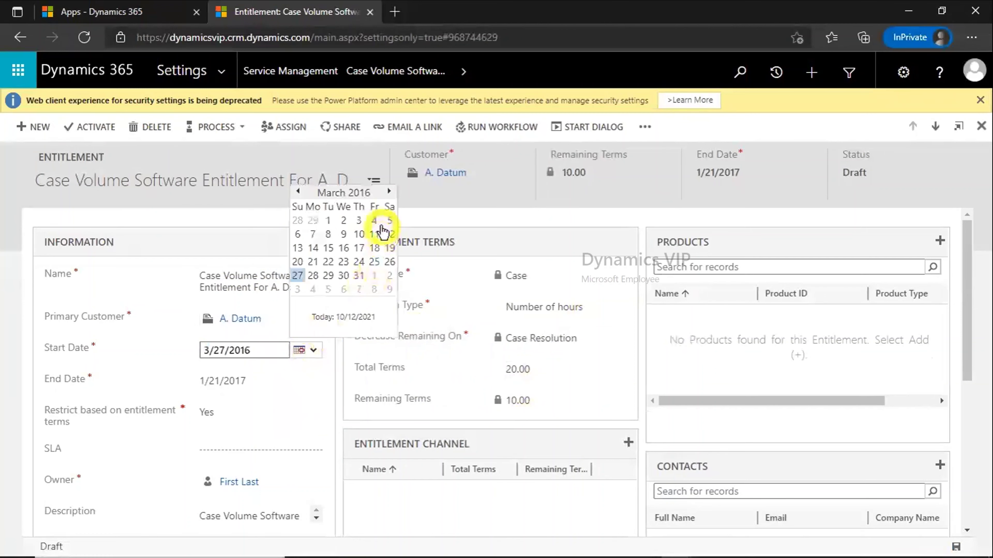
pyautogui.click(389, 191)
pyautogui.click(390, 192)
pyautogui.click(390, 192)
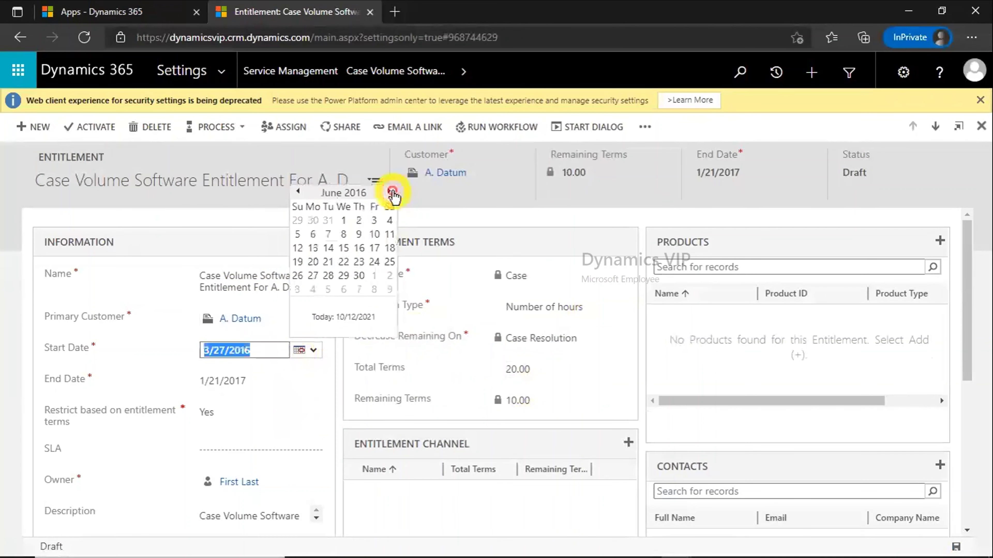
pyautogui.click(364, 325)
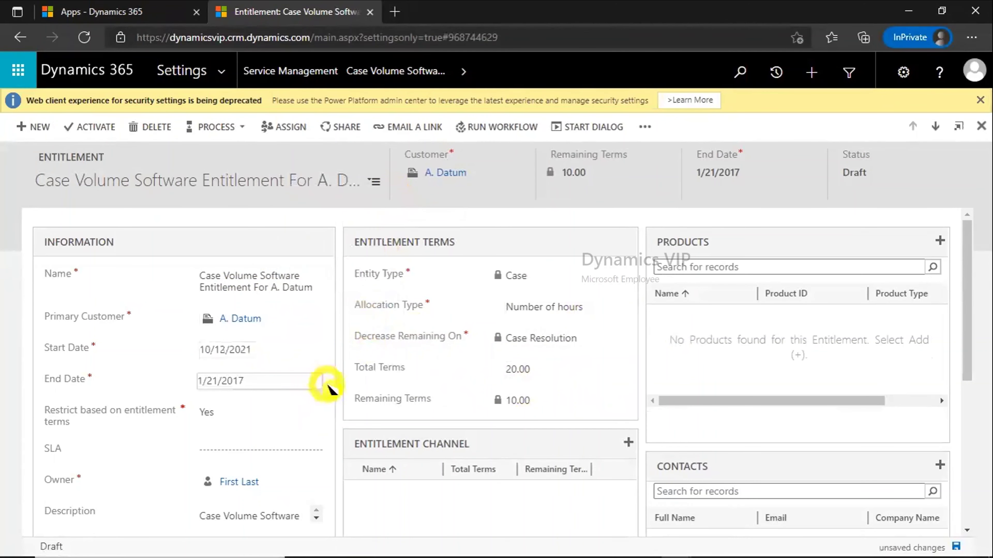
# Set the entitlement's End Date to 10/12/2022.
pyautogui.click(316, 384)
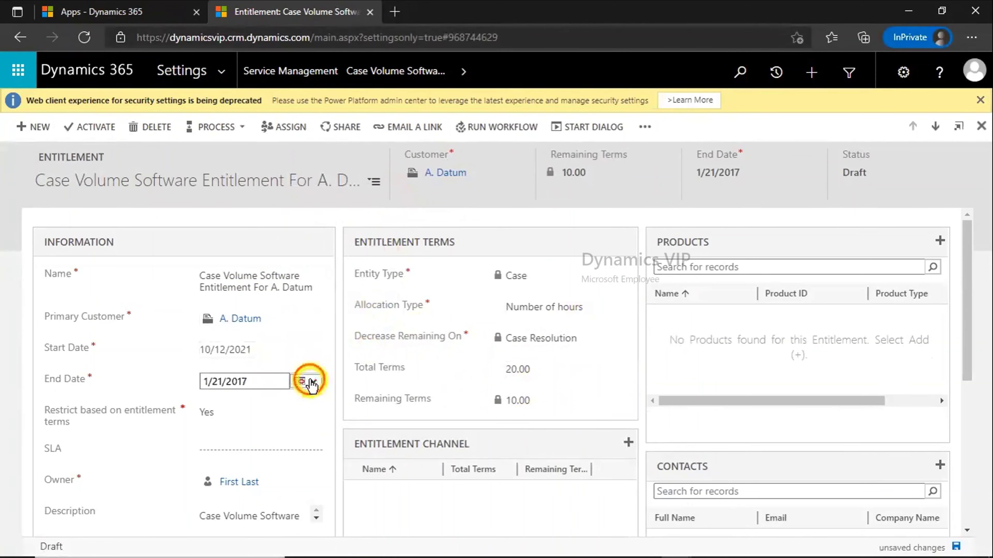
pyautogui.click(308, 382)
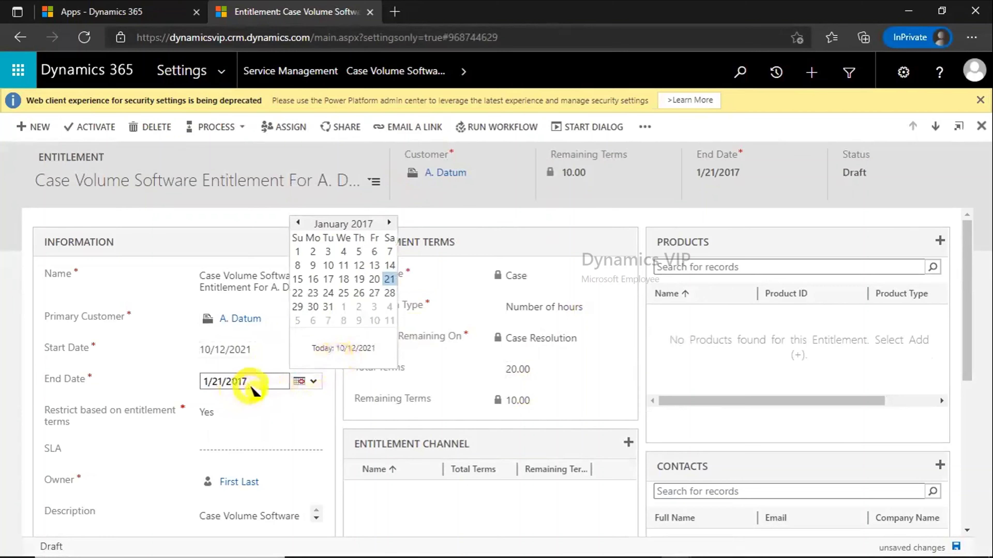
pyautogui.click(344, 348)
pyautogui.click(263, 378)
pyautogui.click(263, 377)
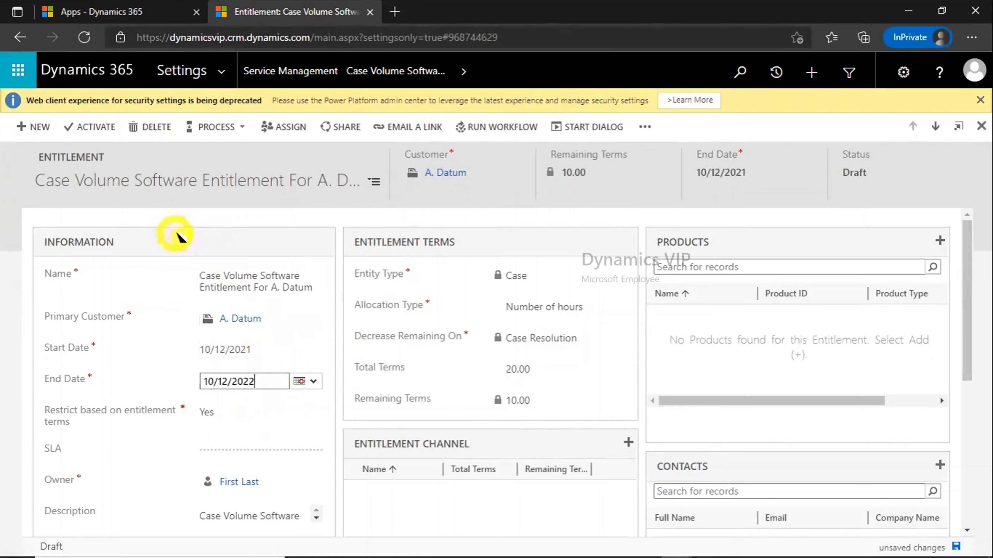
# Activate the A. Datum entitlement and set it as the default entitlement for the customer.
pyautogui.click(97, 136)
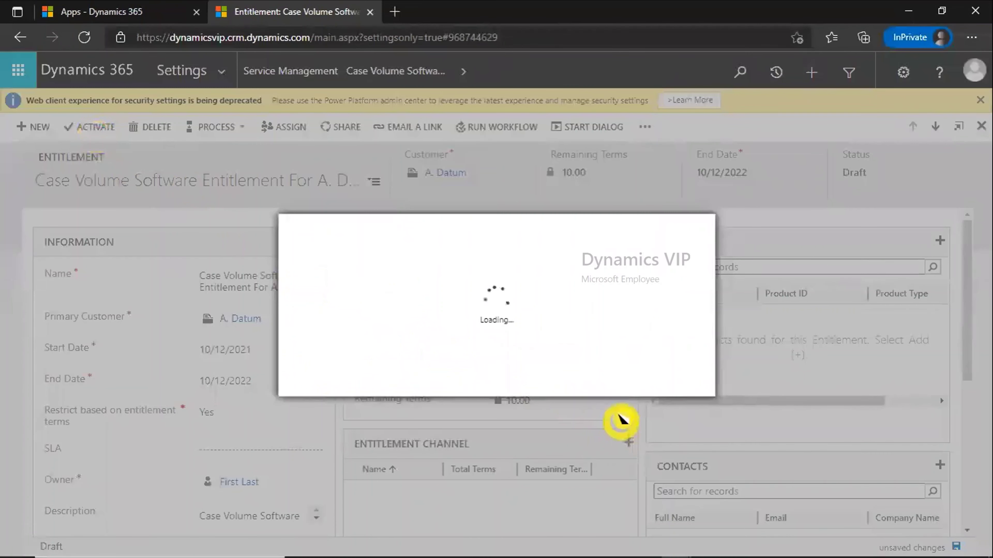
pyautogui.click(613, 386)
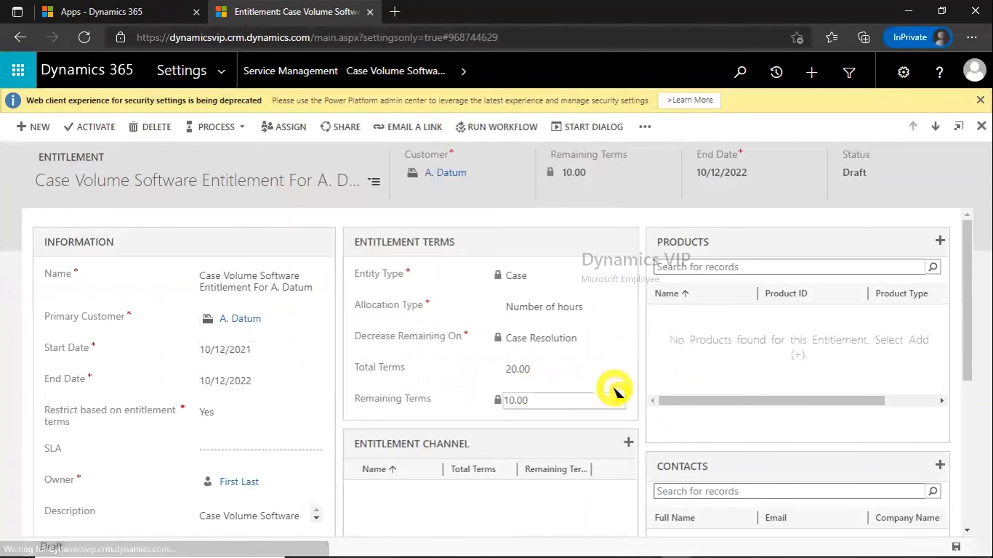
pyautogui.scroll(-5, 877, 413)
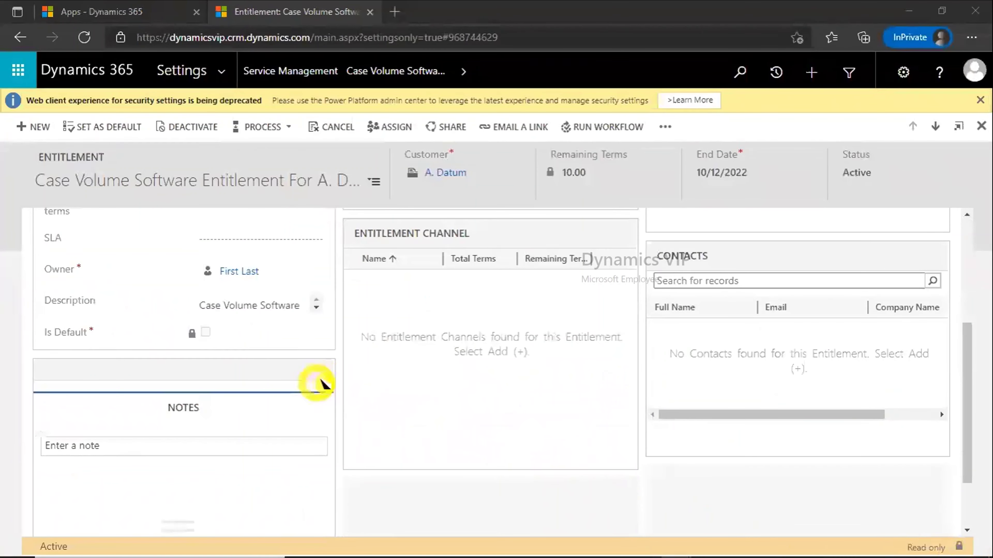
pyautogui.moveTo(967, 344); pyautogui.dragTo(965, 171)
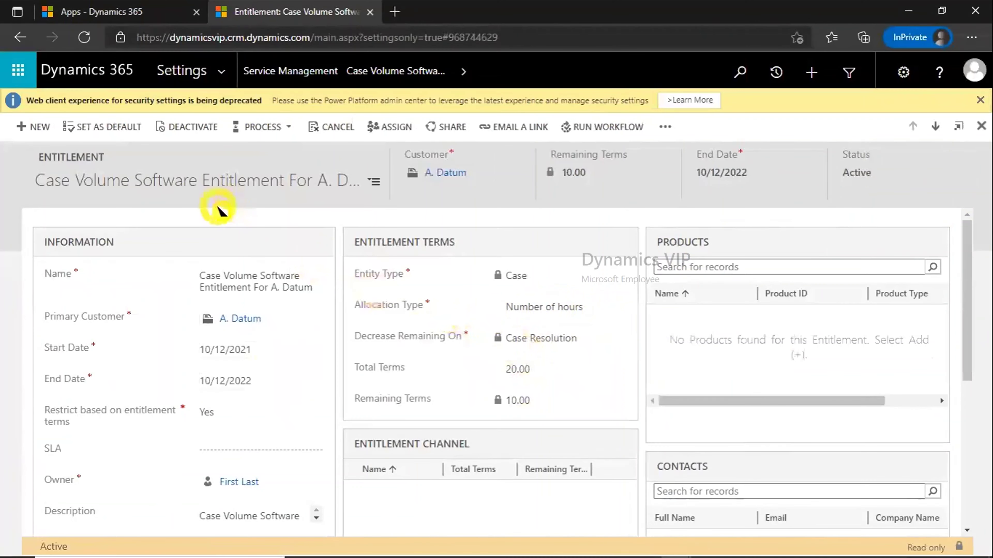
pyautogui.click(116, 131)
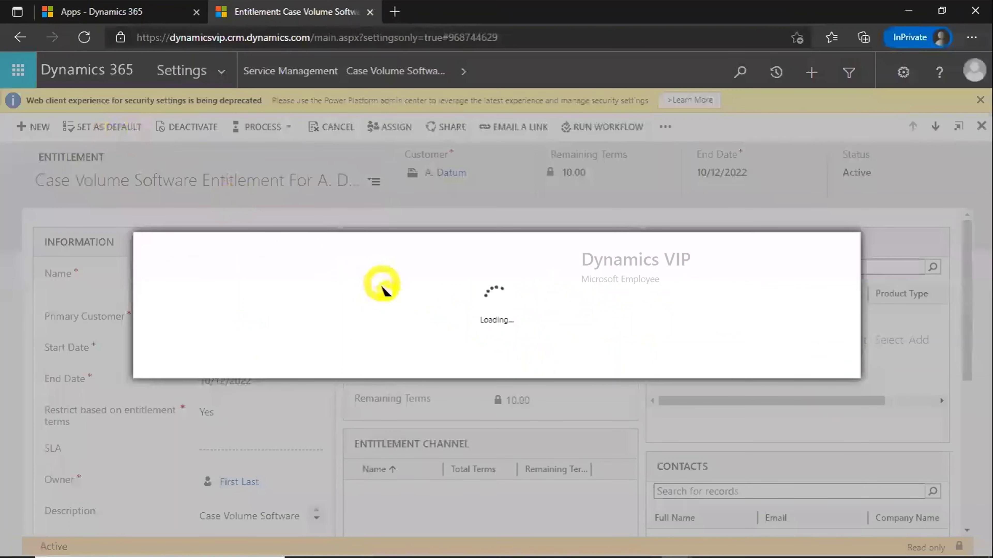
pyautogui.click(744, 363)
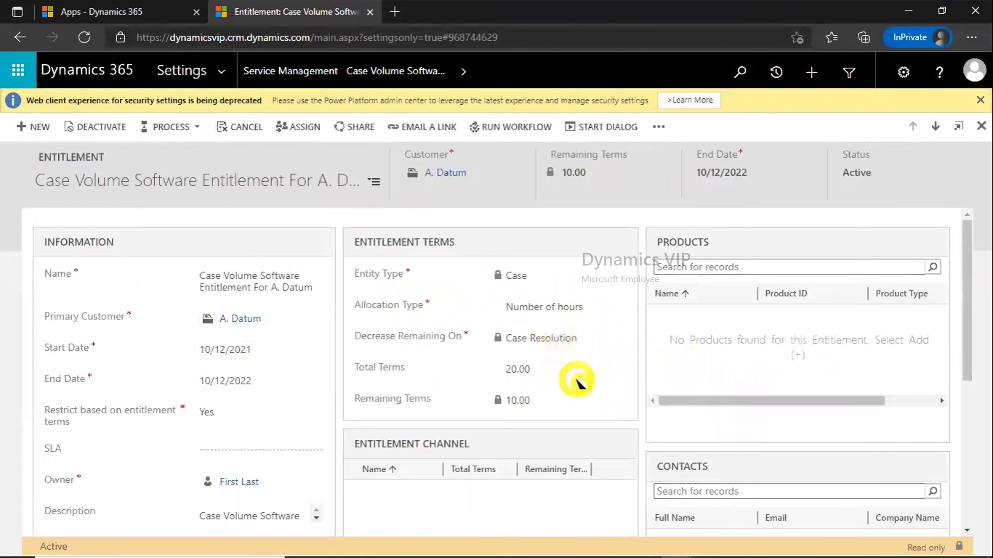
# Return to Service Management and create a holiday schedule named Christmas.
pyautogui.click(299, 72)
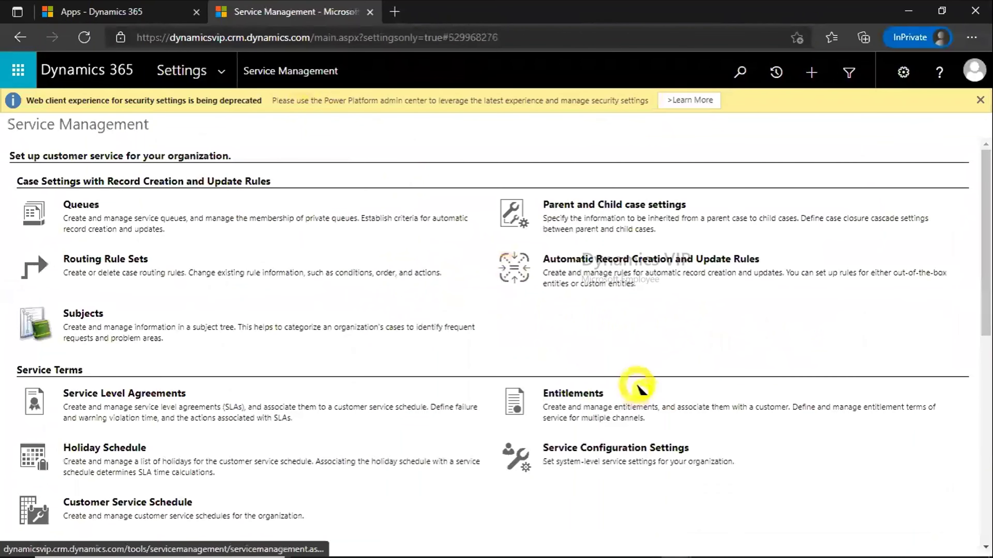
pyautogui.click(139, 449)
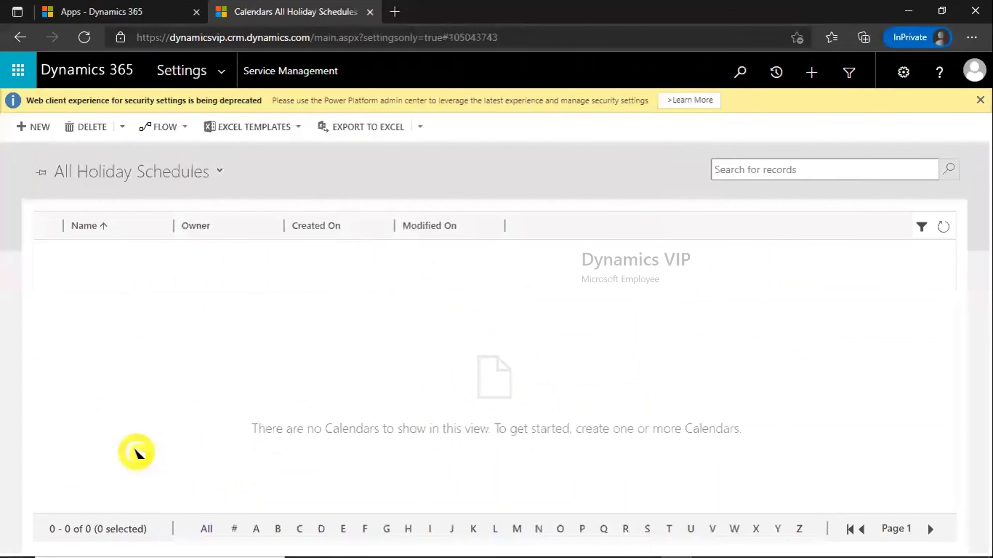
pyautogui.click(32, 126)
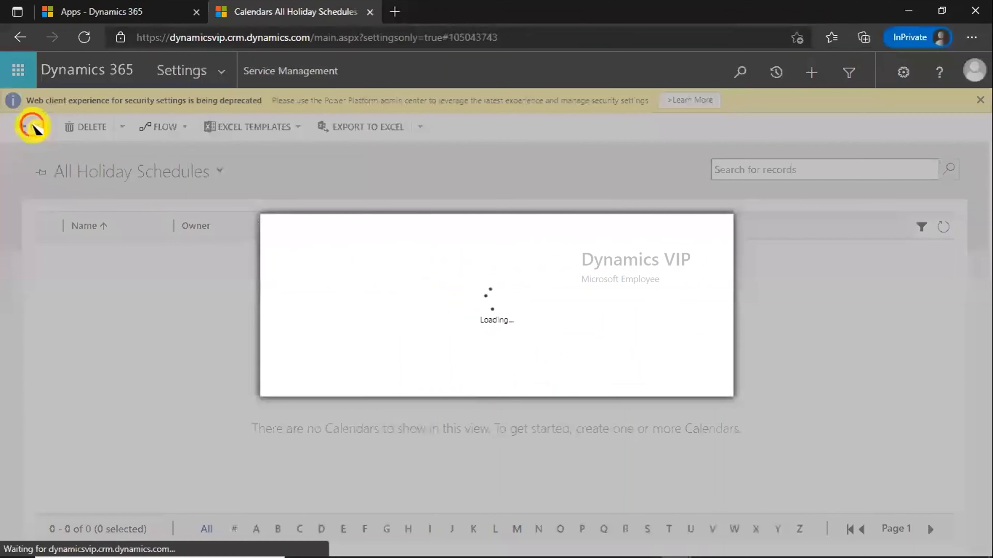
pyautogui.click(440, 304)
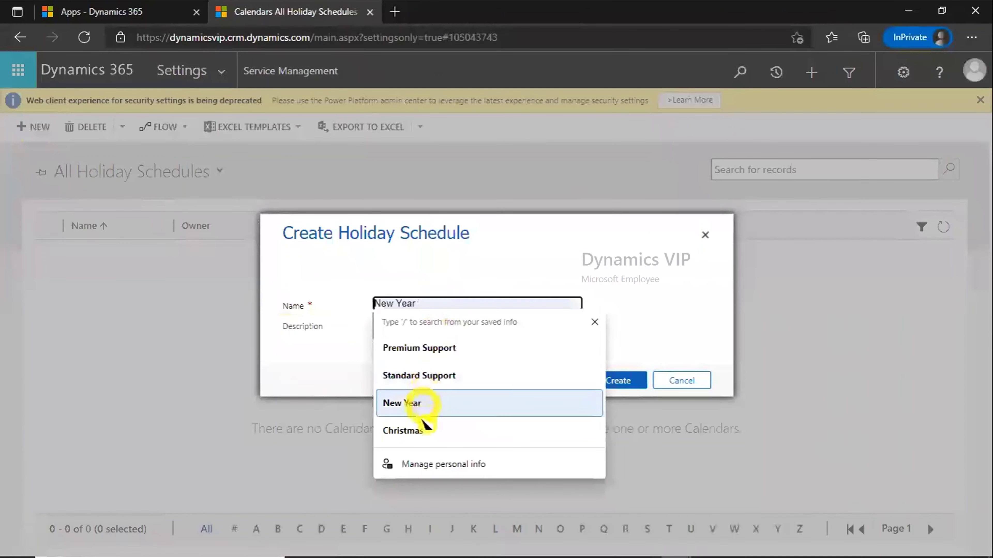
pyautogui.click(418, 431)
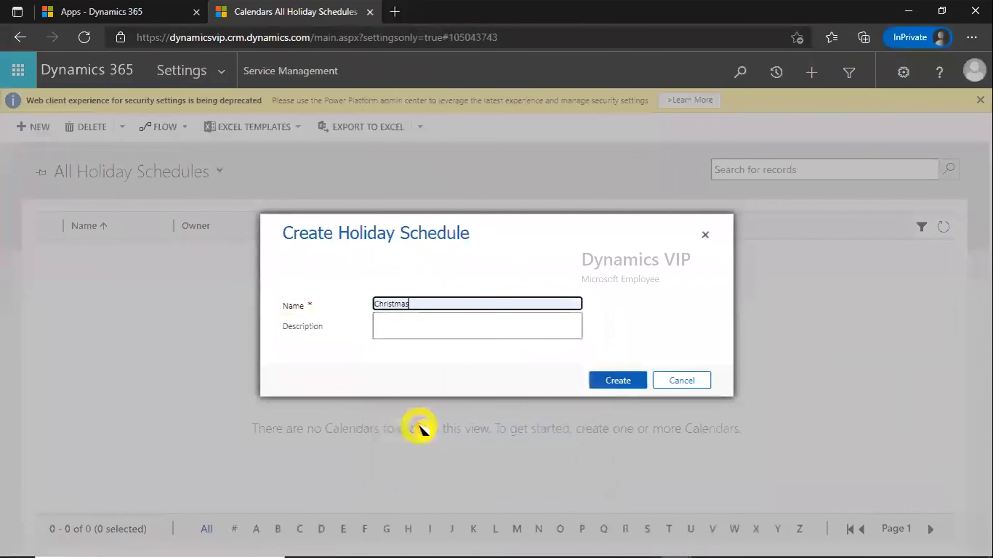
pyautogui.click(618, 380)
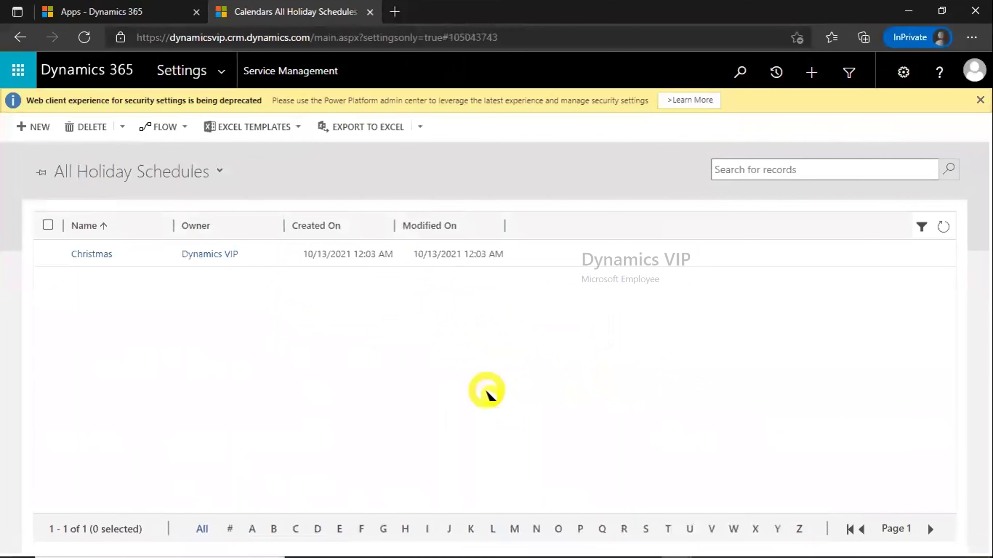
# Open the Christmas holiday schedule and start a new holiday in it named Christmas Schedule.
pyautogui.click(98, 255)
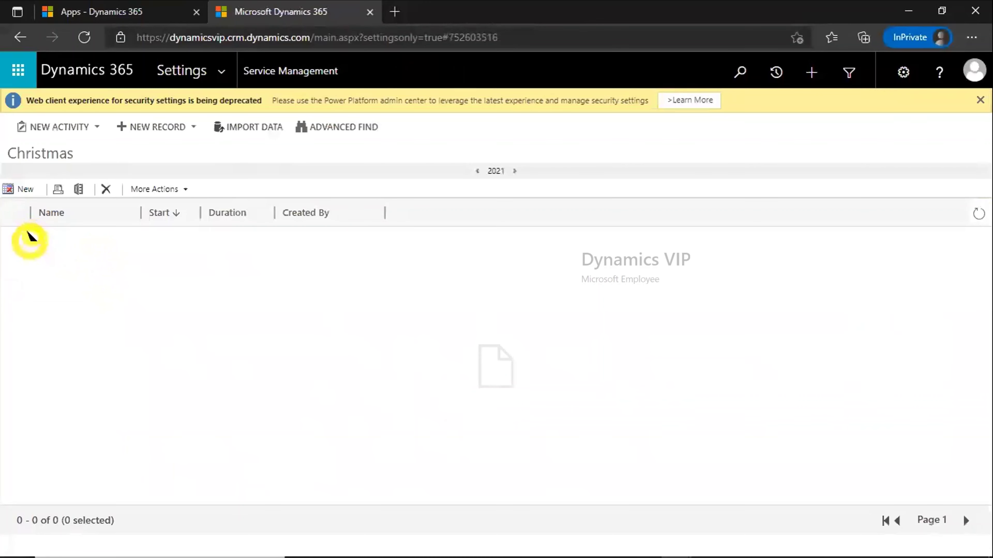
pyautogui.click(22, 191)
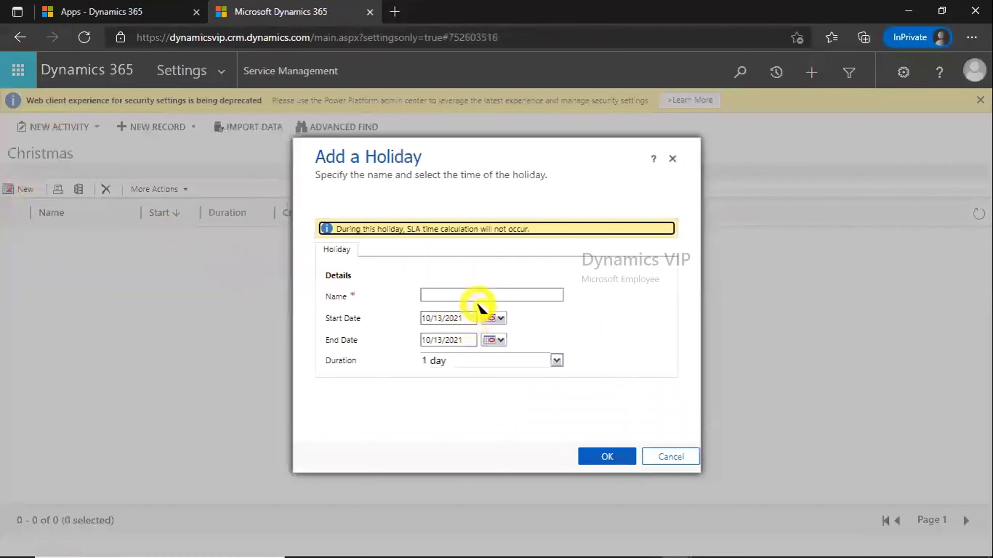
pyautogui.click(485, 295)
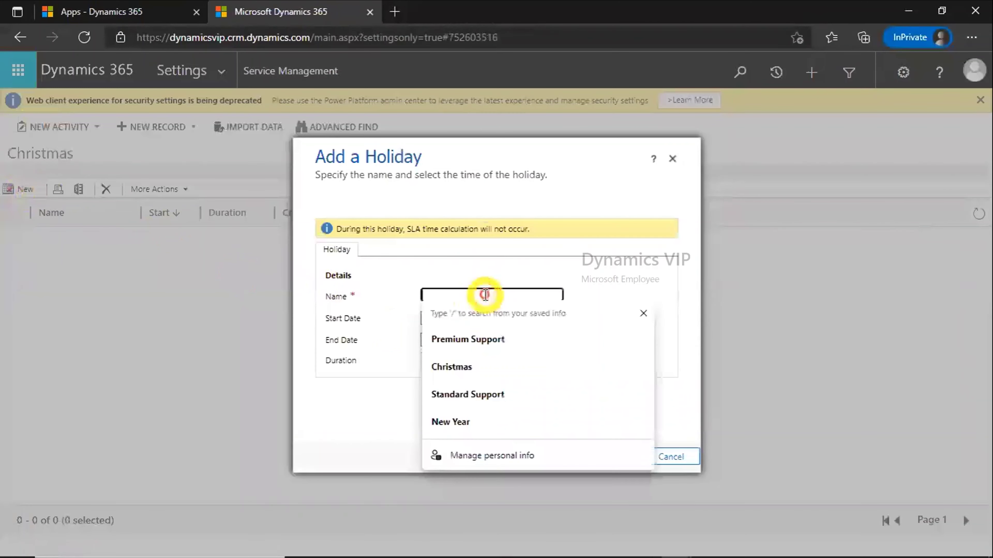
pyautogui.click(475, 367)
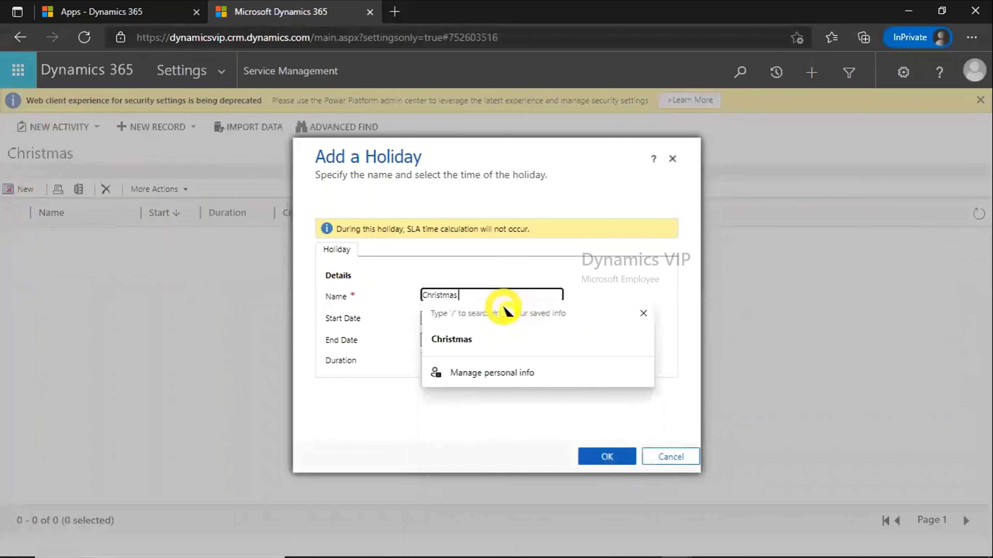
pyautogui.write('Schedule')
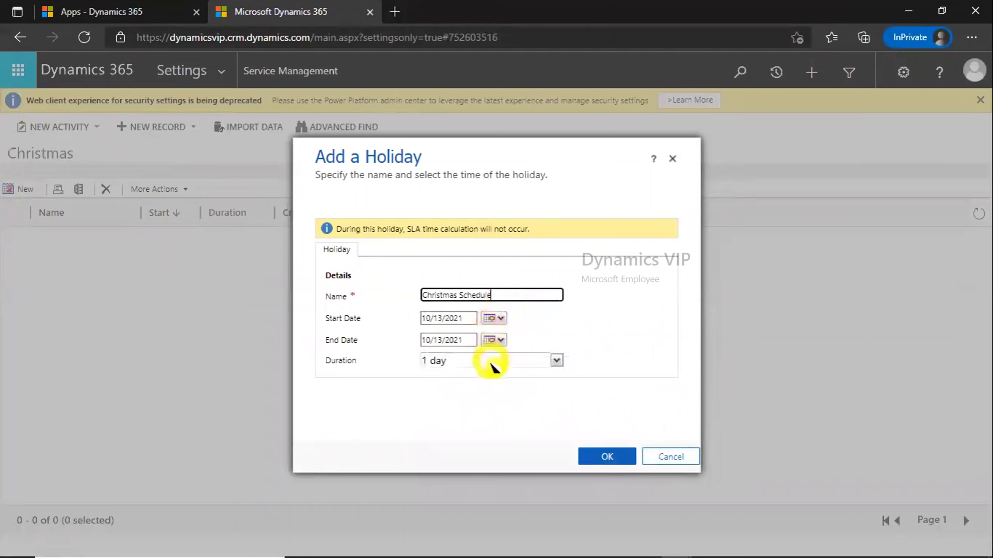
# Set the new holiday's Start Date to 12/24/2021 and add it to the schedule.
pyautogui.click(500, 320)
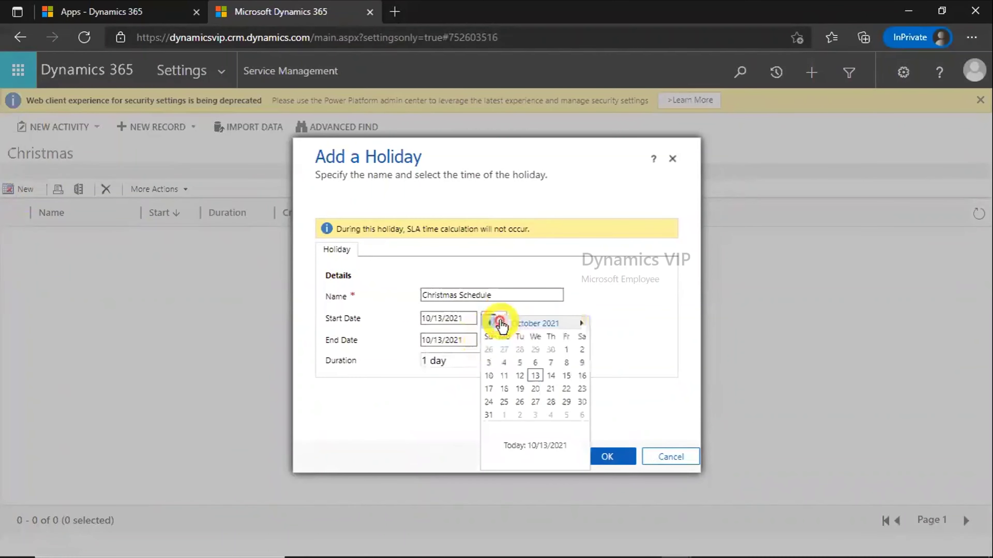
pyautogui.click(582, 324)
pyautogui.click(581, 325)
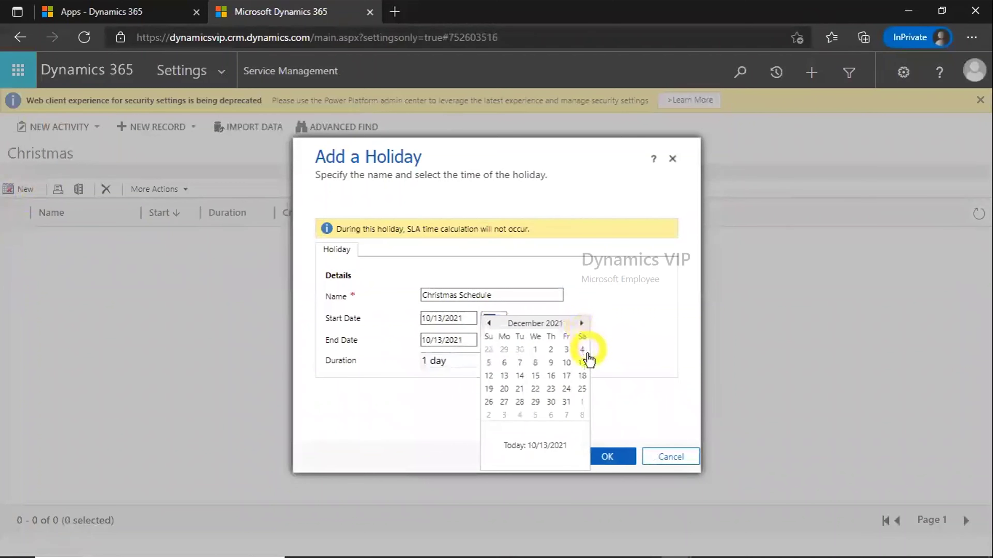
pyautogui.click(567, 390)
pyautogui.click(610, 457)
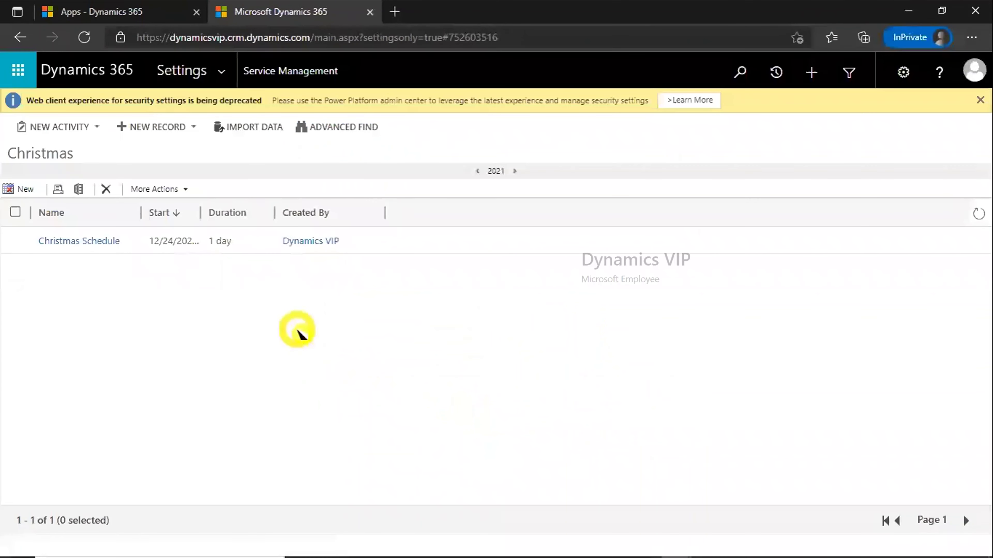
# Open the Christmas Schedule holiday to examine its details and close it without making changes.
pyautogui.click(184, 133)
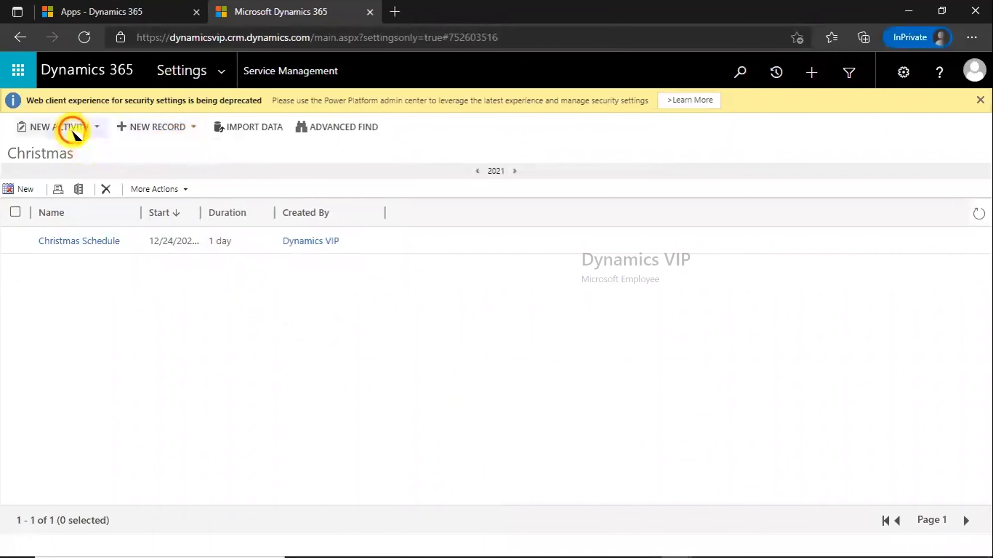
pyautogui.click(96, 128)
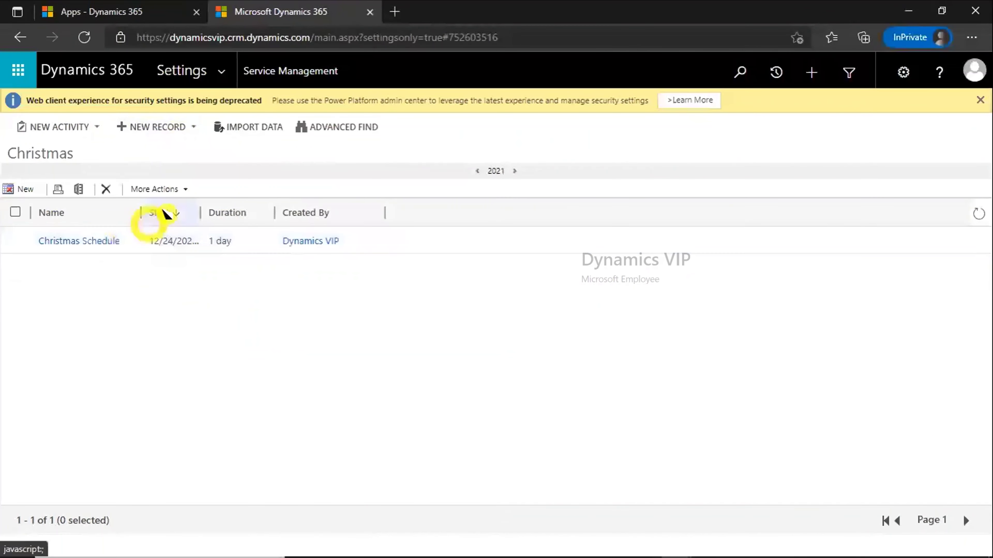
pyautogui.click(174, 189)
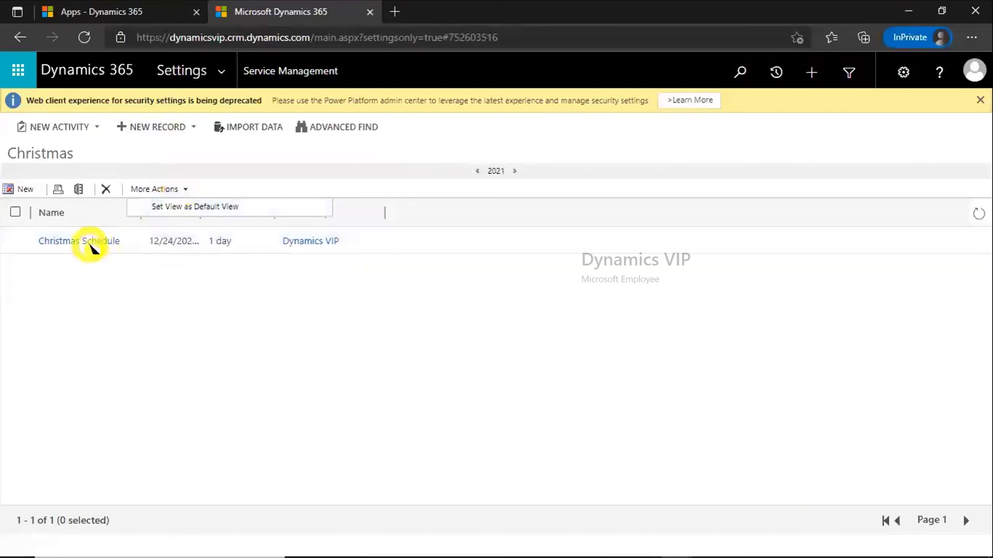
pyautogui.click(89, 243)
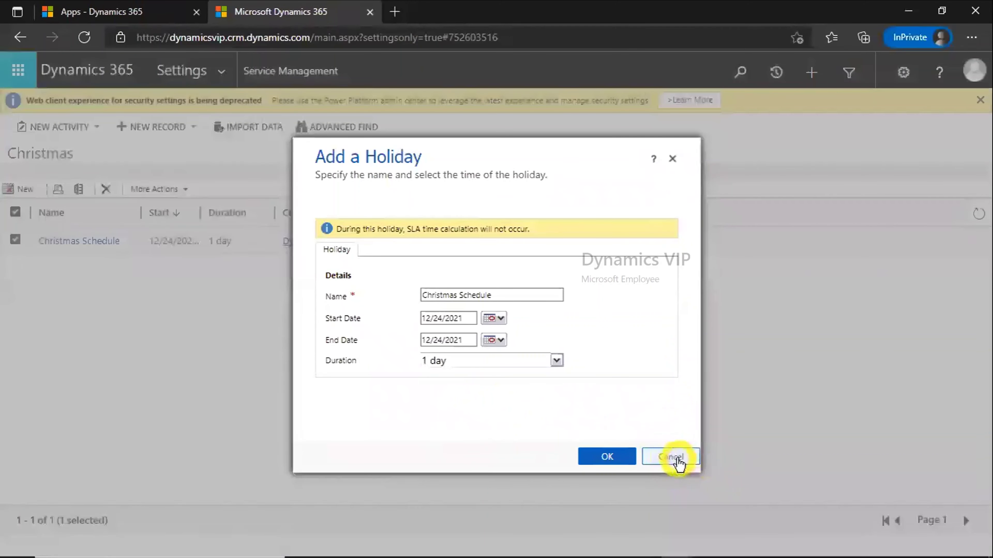
pyautogui.click(678, 458)
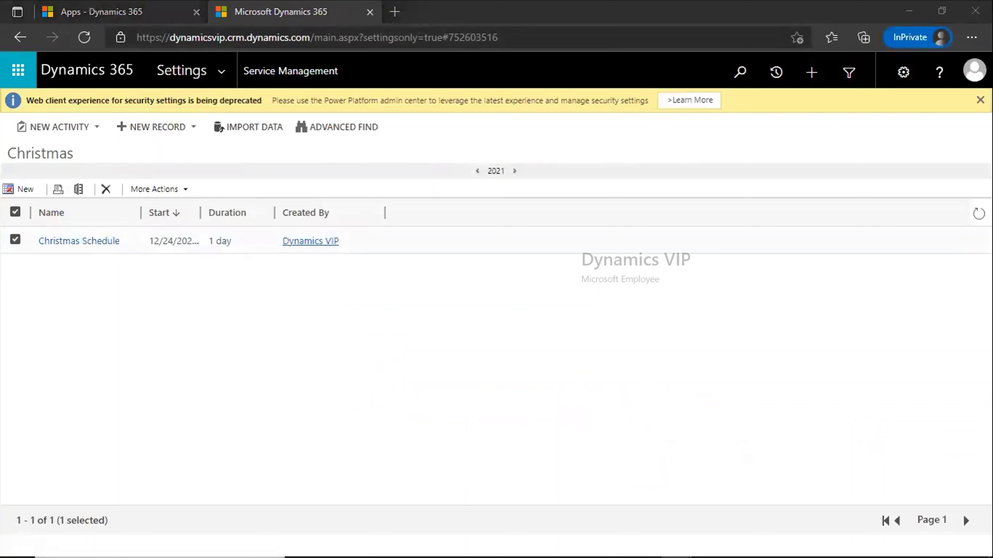
# Switch to the other browser window and view its list of holiday schedules before going back to Service Management.
pyautogui.hotkey('alt', 'Tab')
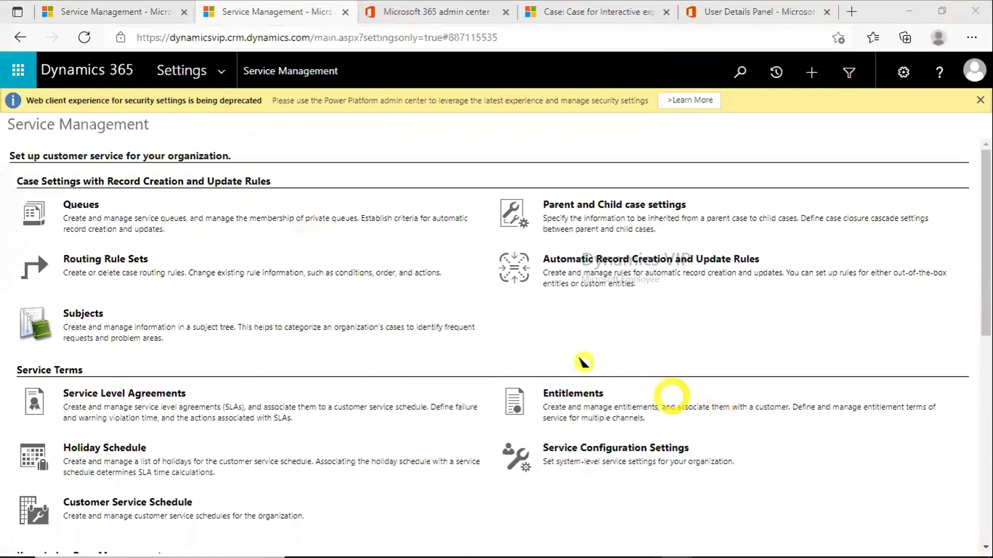
pyautogui.click(112, 450)
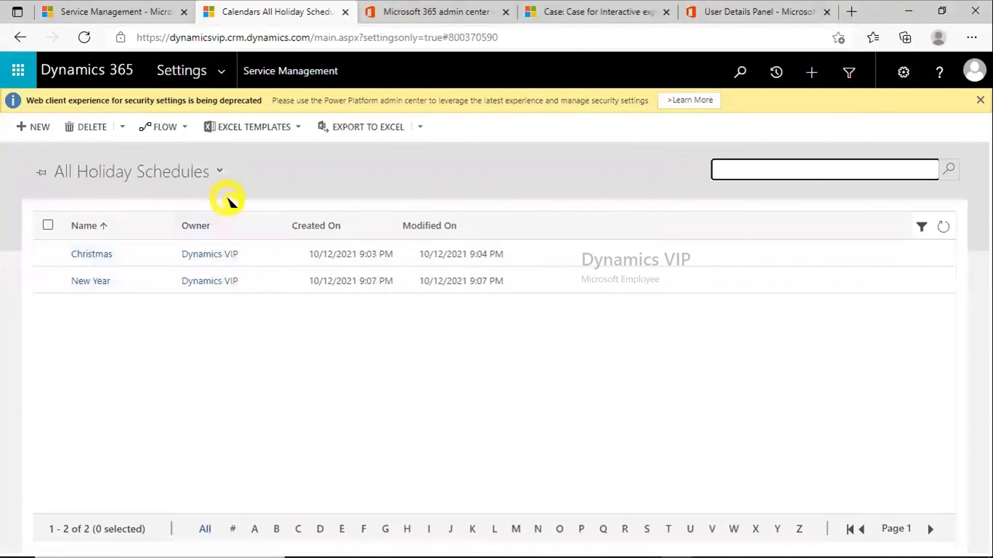
pyautogui.click(279, 73)
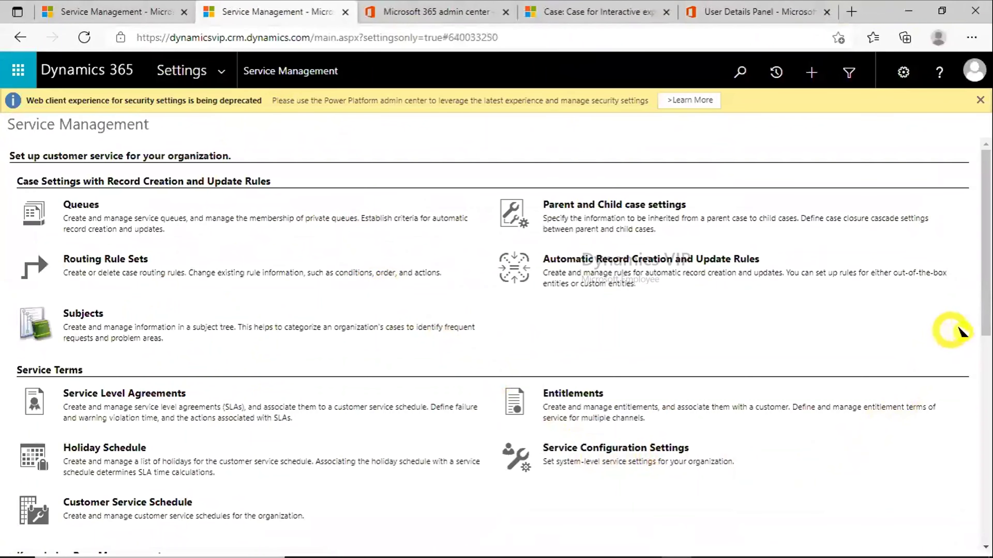
# Try adding On Hold and Researching to the Case SLA pause statuses in Service Configuration Settings, and discard the changes.
pyautogui.scroll(-5, 976, 324)
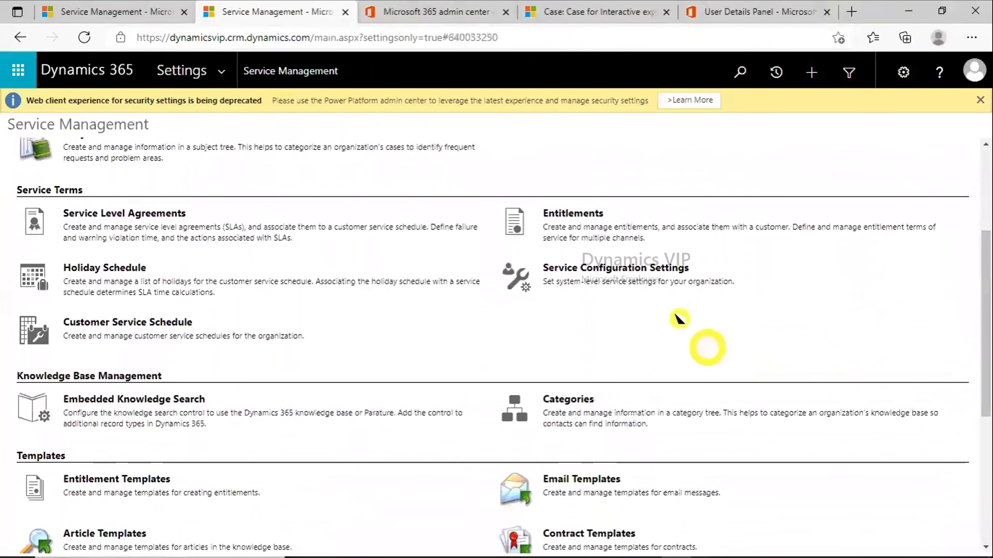
pyautogui.click(650, 273)
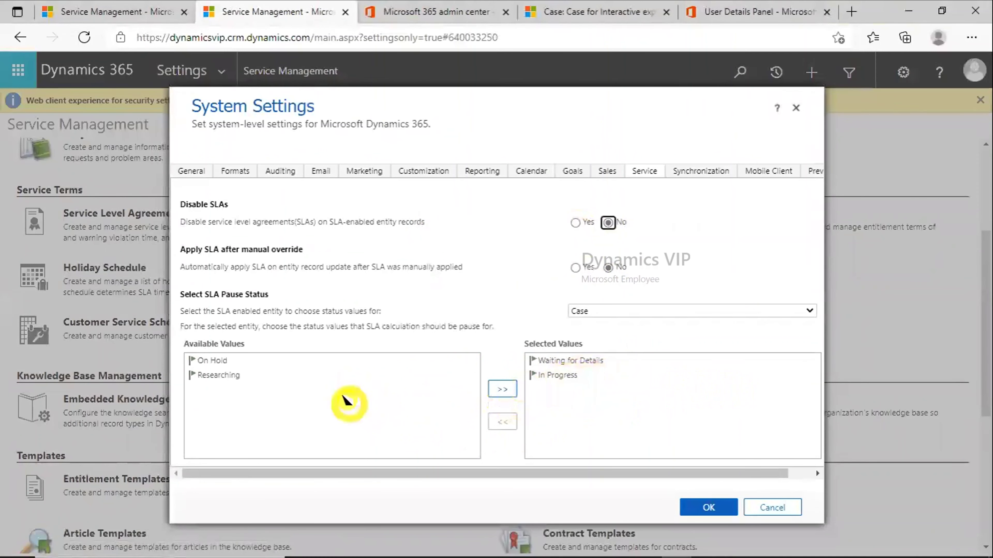
pyautogui.click(332, 373)
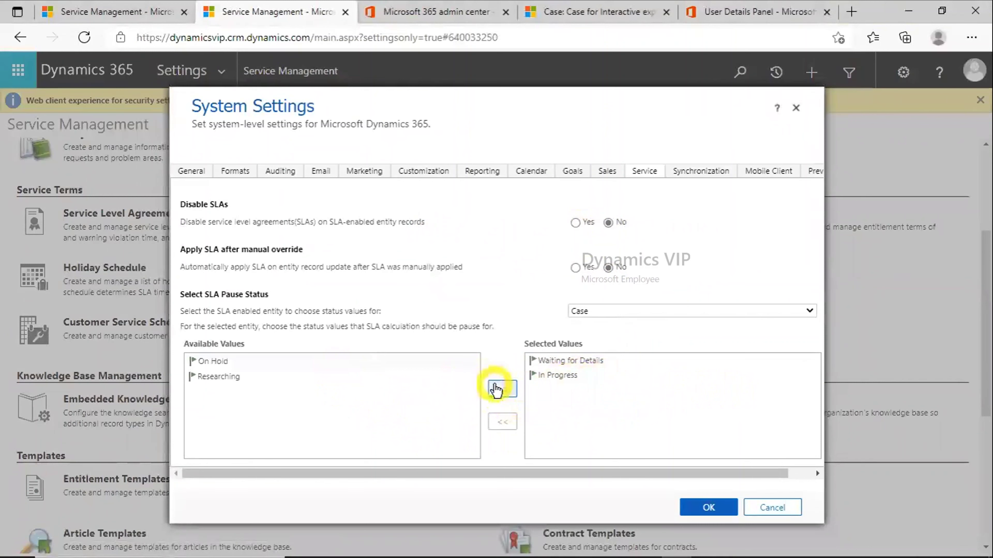
pyautogui.click(502, 389)
pyautogui.click(388, 364)
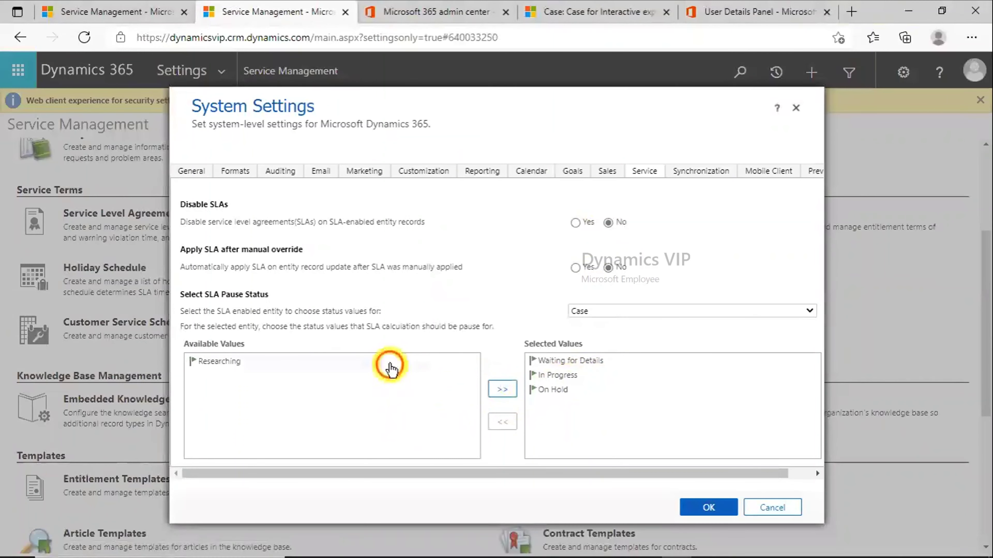
pyautogui.click(498, 391)
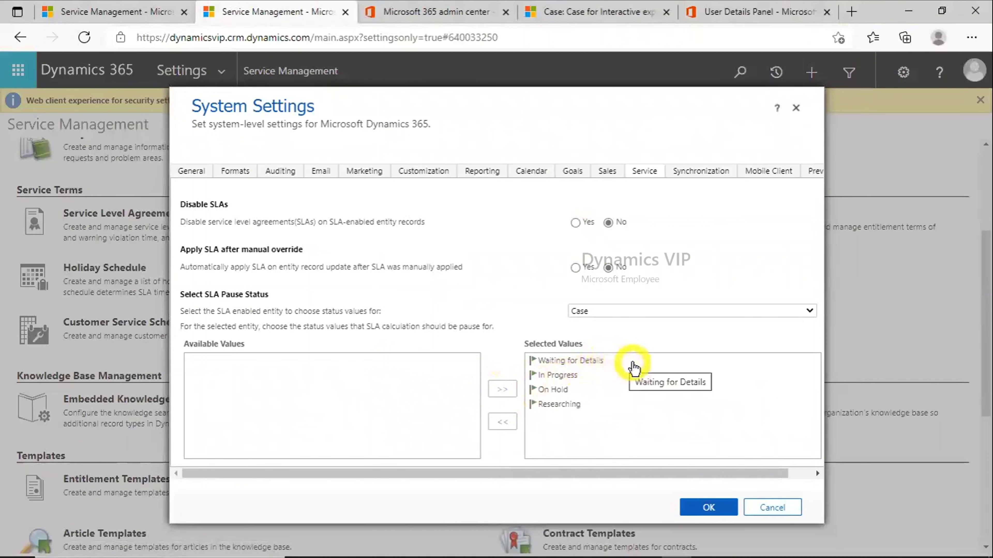
pyautogui.click(652, 364)
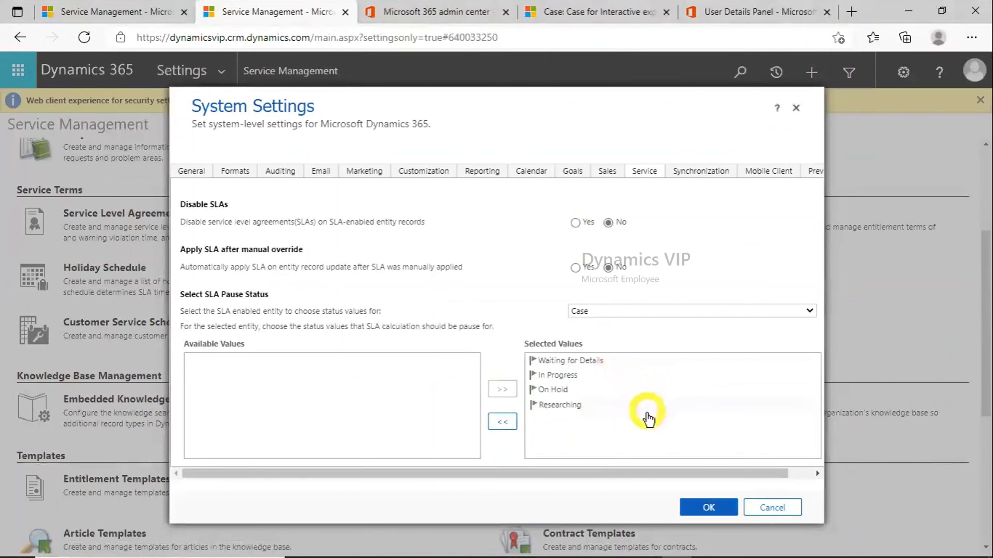
pyautogui.click(772, 507)
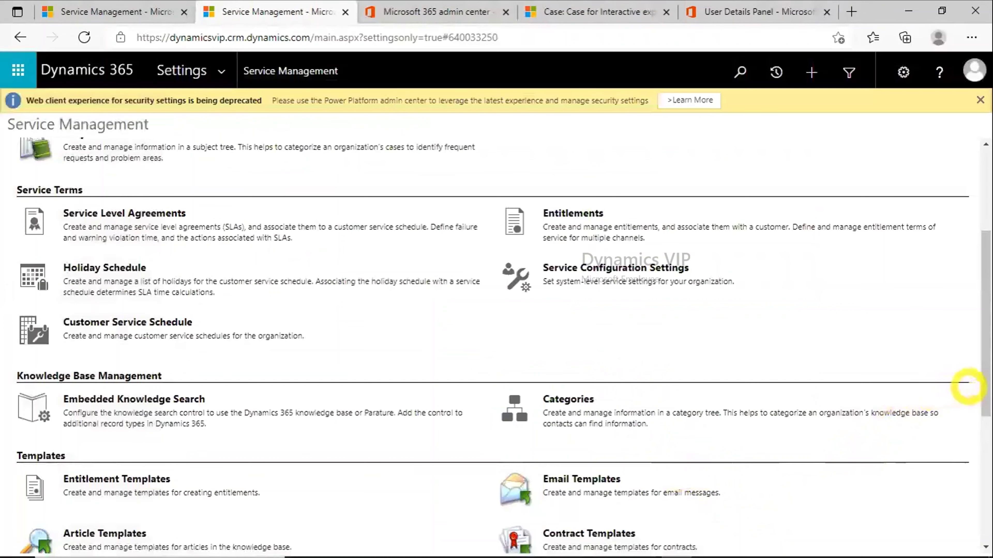
# View the Business Closure list under Service Scheduling and go back to Service Management.
pyautogui.scroll(-7, 979, 405)
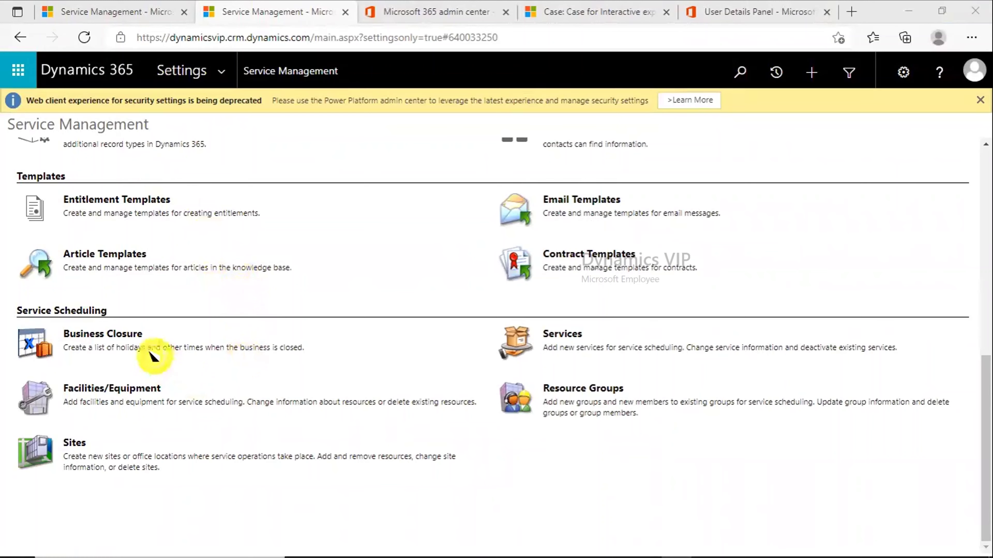
pyautogui.click(132, 335)
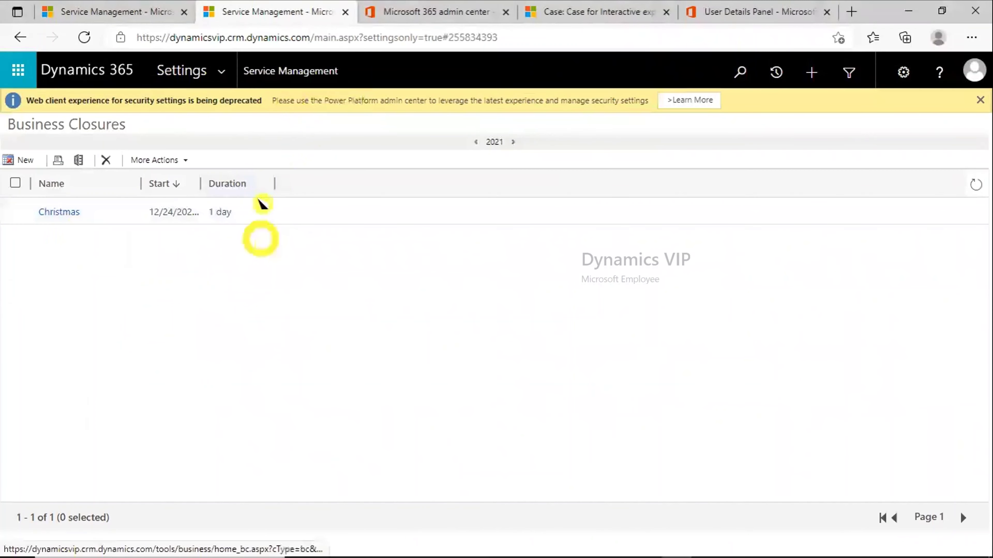
pyautogui.click(283, 74)
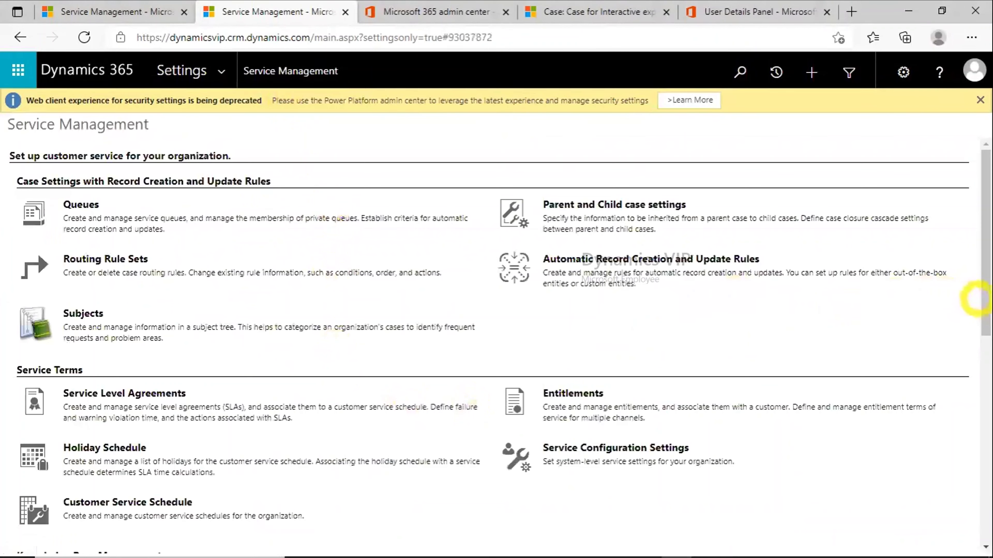
# Switch to the slide show to view the Service Management slide, and return to the Service Management page in Dynamics 365.
pyautogui.moveTo(984, 304); pyautogui.dragTo(985, 505)
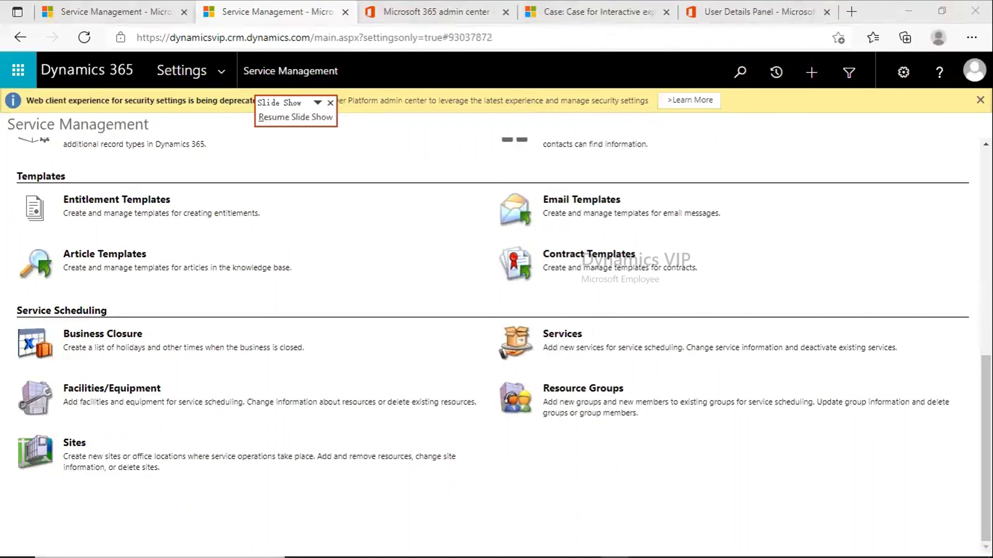
pyautogui.hotkey('alt', 'Tab')
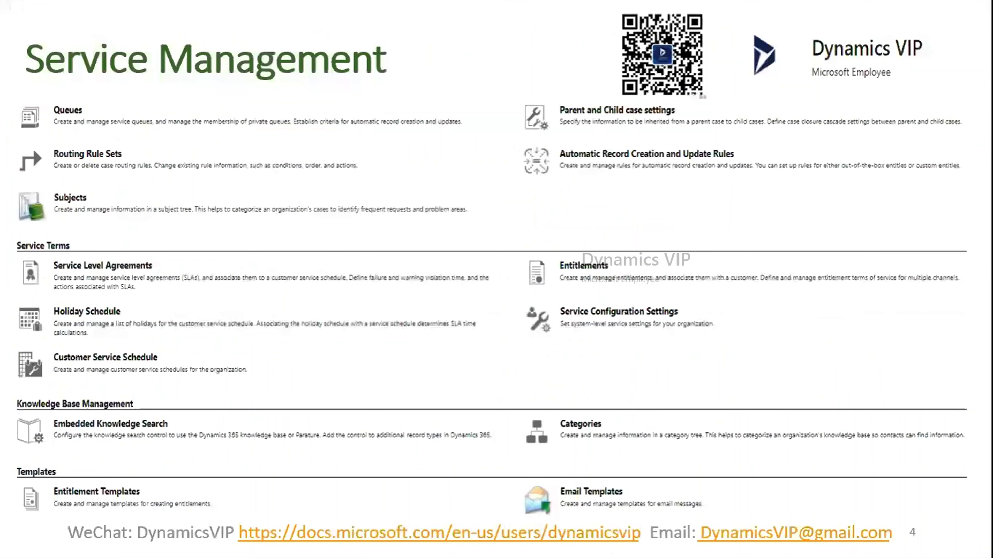
pyautogui.press('Right')
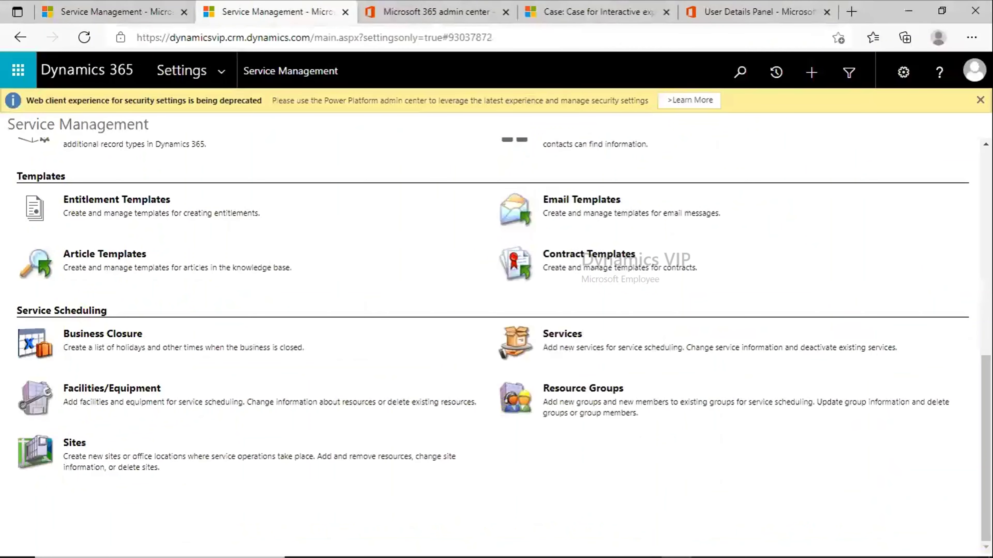
pyautogui.click(268, 71)
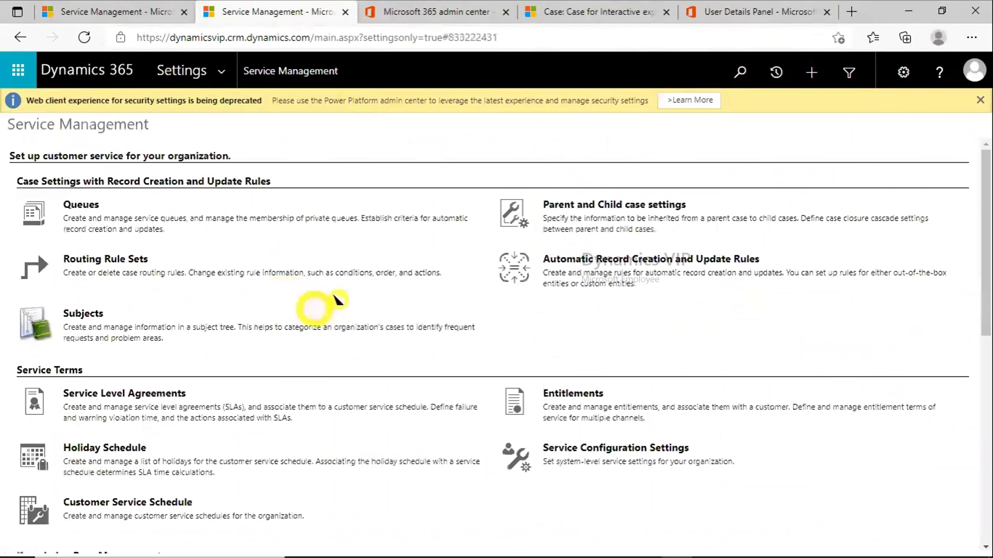
# Open the Auto-Numbering settings in the Administration area and display the numbering format for Cases.
pyautogui.click(194, 75)
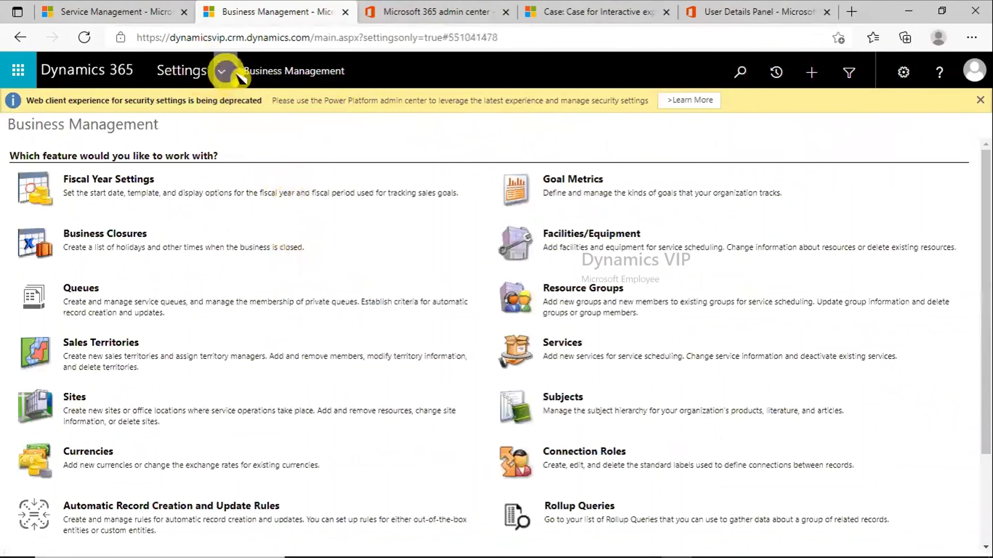
pyautogui.click(269, 78)
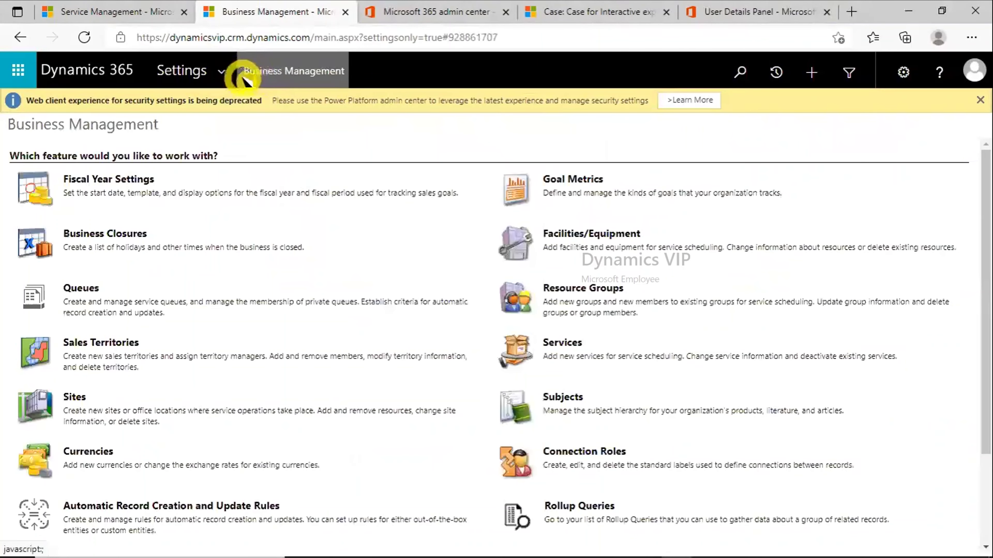
pyautogui.click(224, 73)
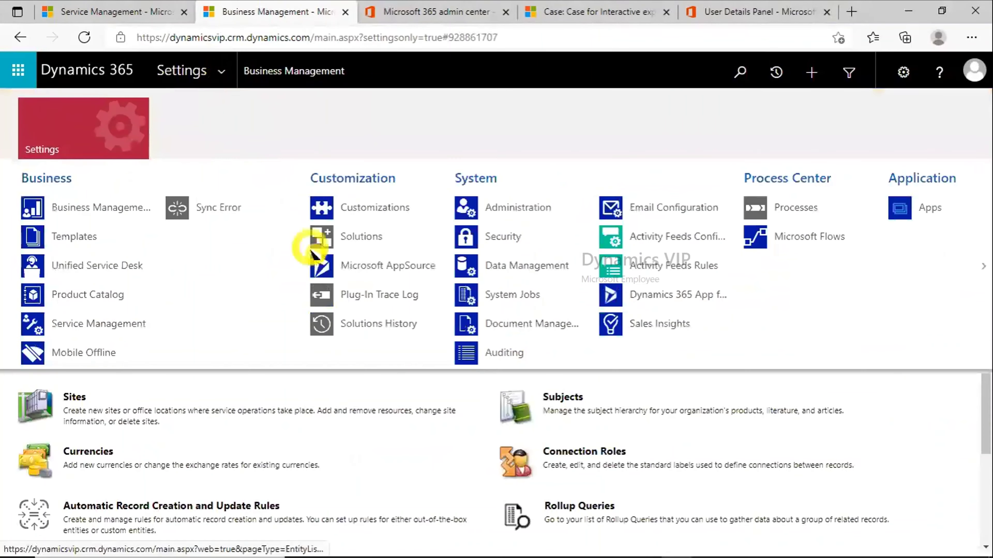
pyautogui.click(504, 206)
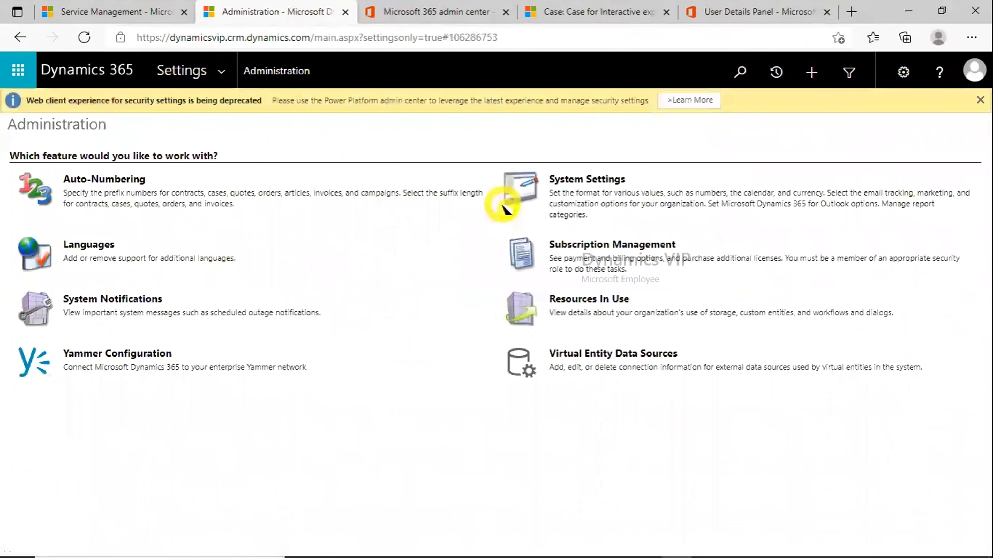
pyautogui.click(140, 183)
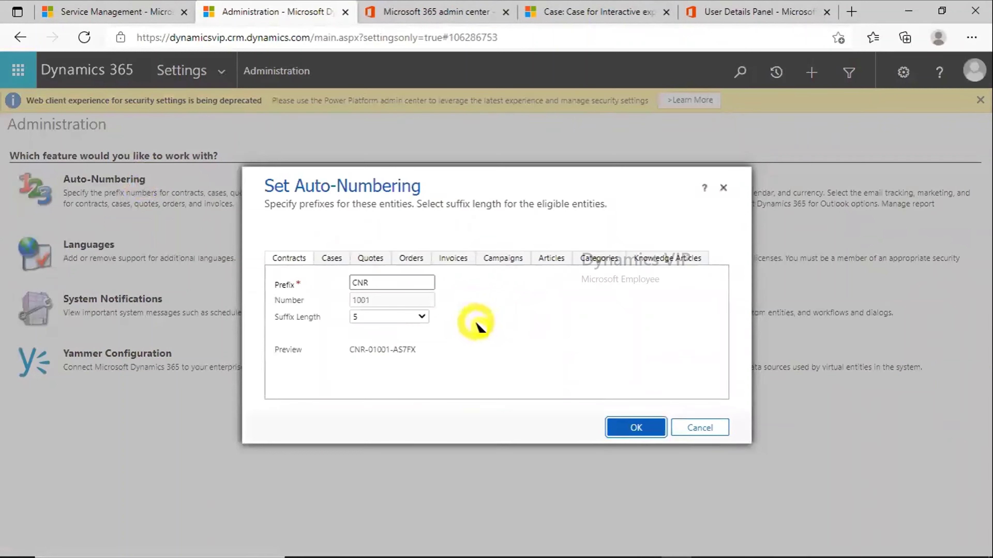
pyautogui.click(331, 258)
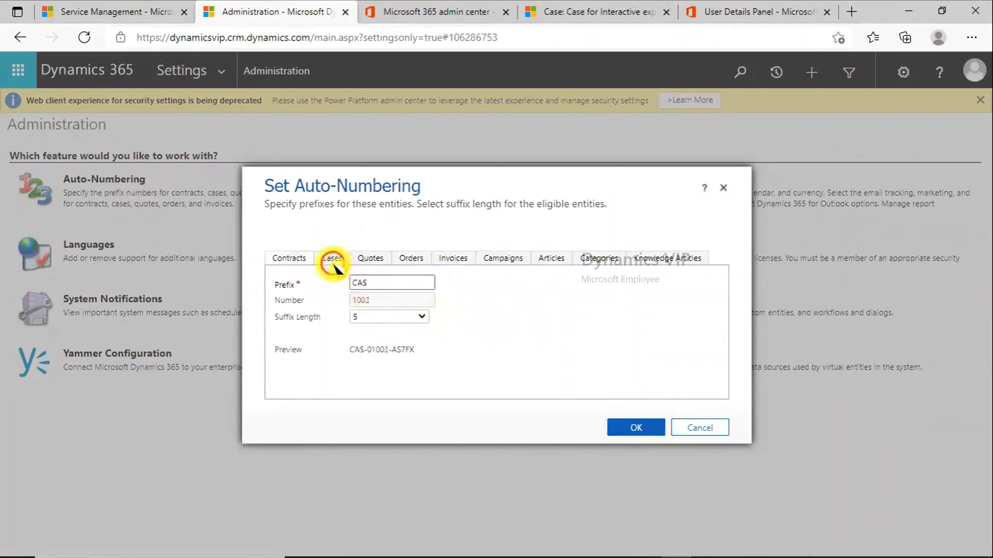
# Set the auto-numbering prefix for Knowledge Articles to KB.
pyautogui.click(658, 263)
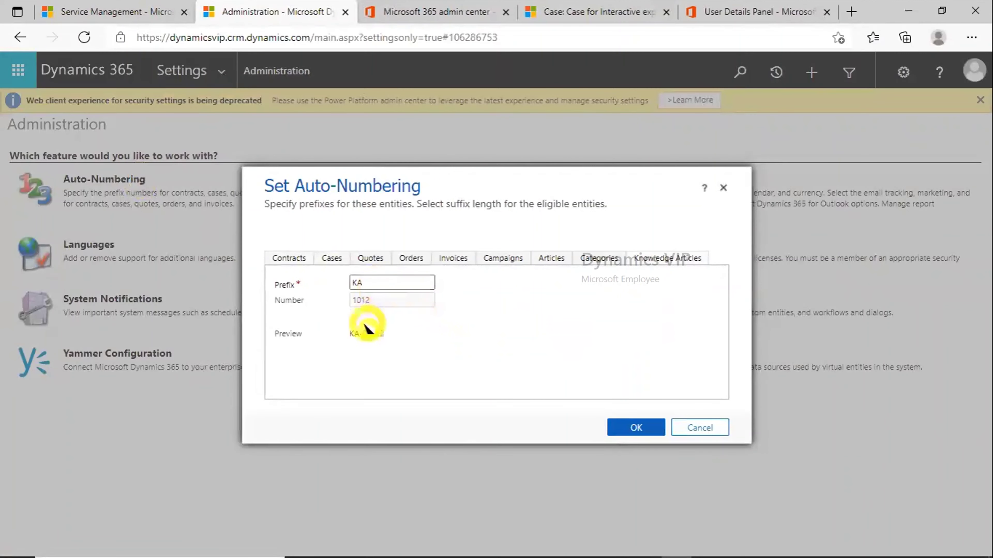
pyautogui.click(359, 282)
pyautogui.click(441, 300)
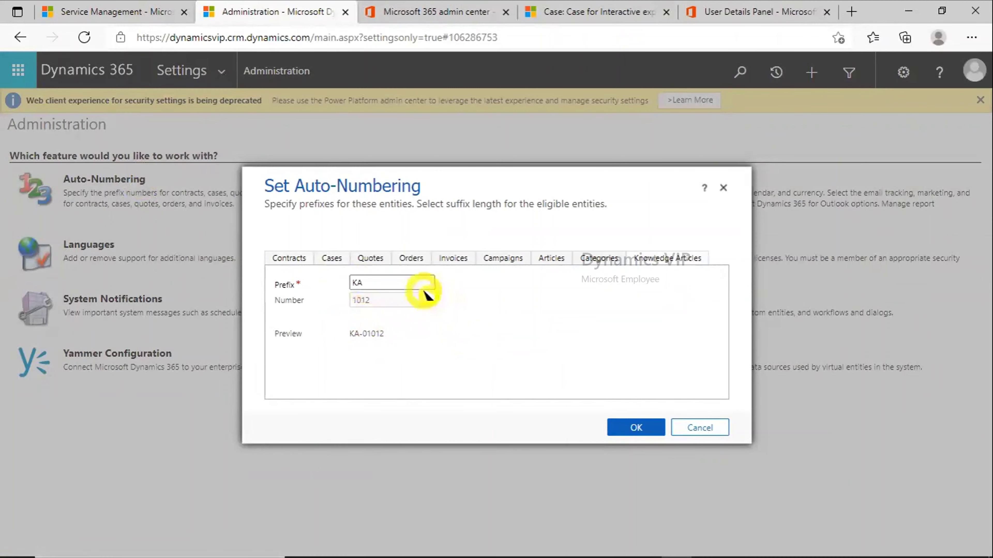
pyautogui.click(422, 277)
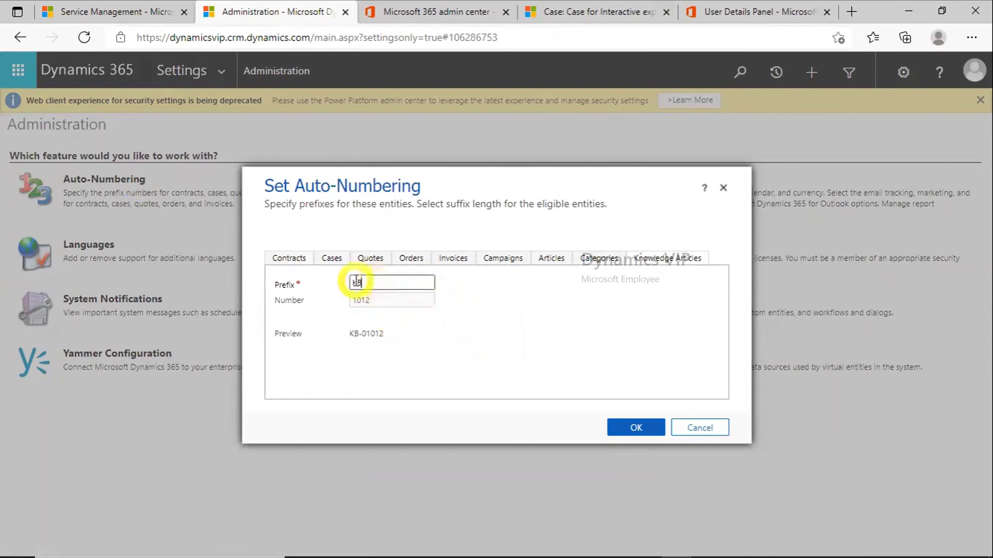
# Set the suffix length for Cases auto-numbering to 6, accept the change for all records, and submit the settings.
pyautogui.click(332, 260)
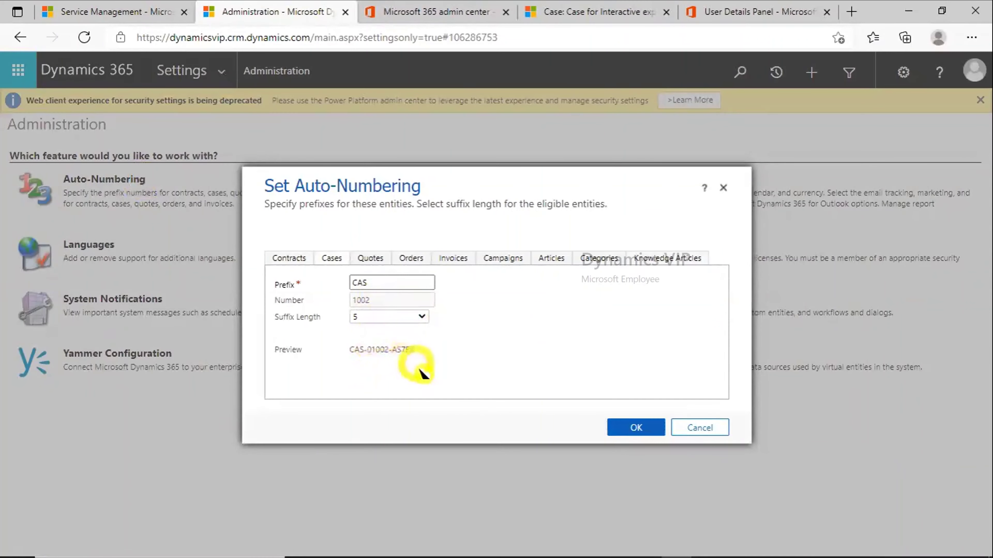
pyautogui.click(423, 317)
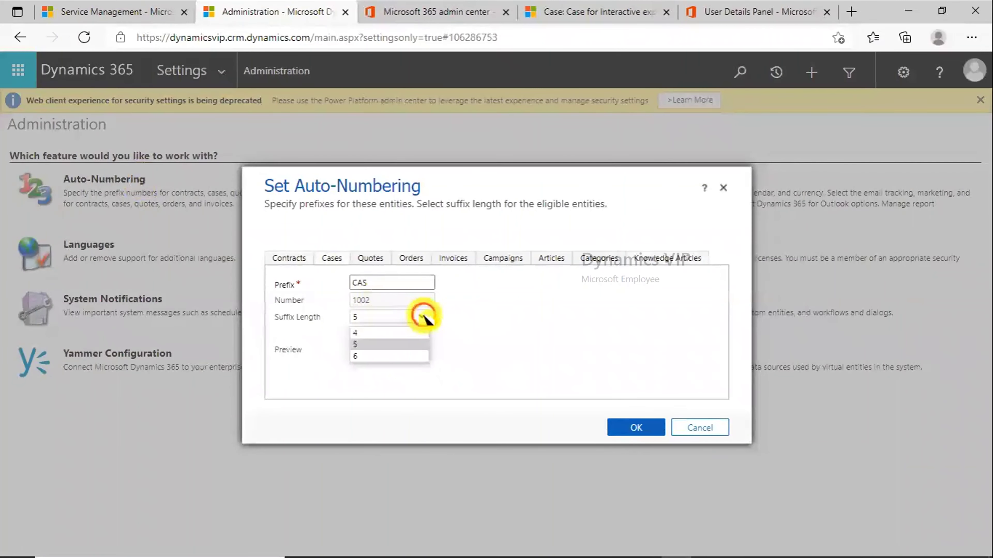
pyautogui.click(415, 345)
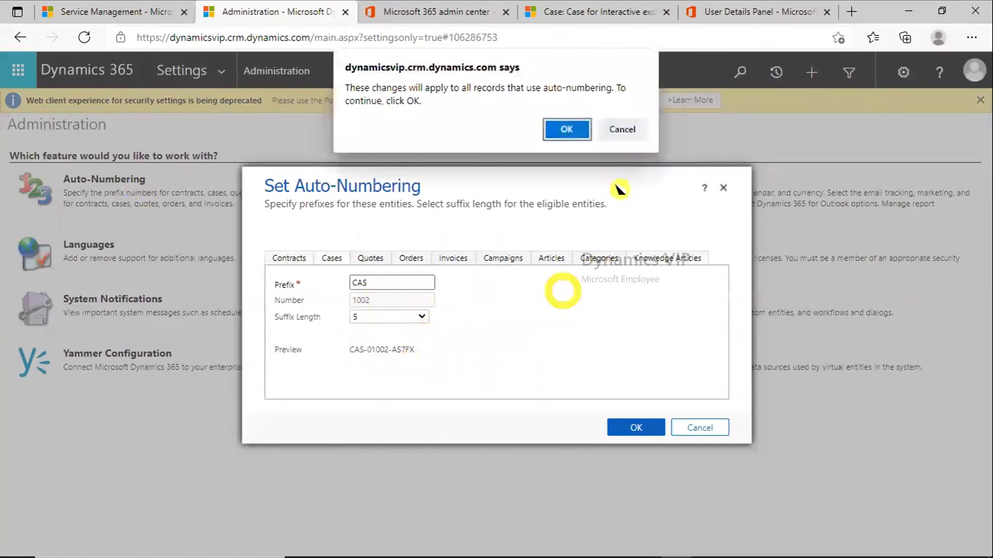
pyautogui.click(563, 132)
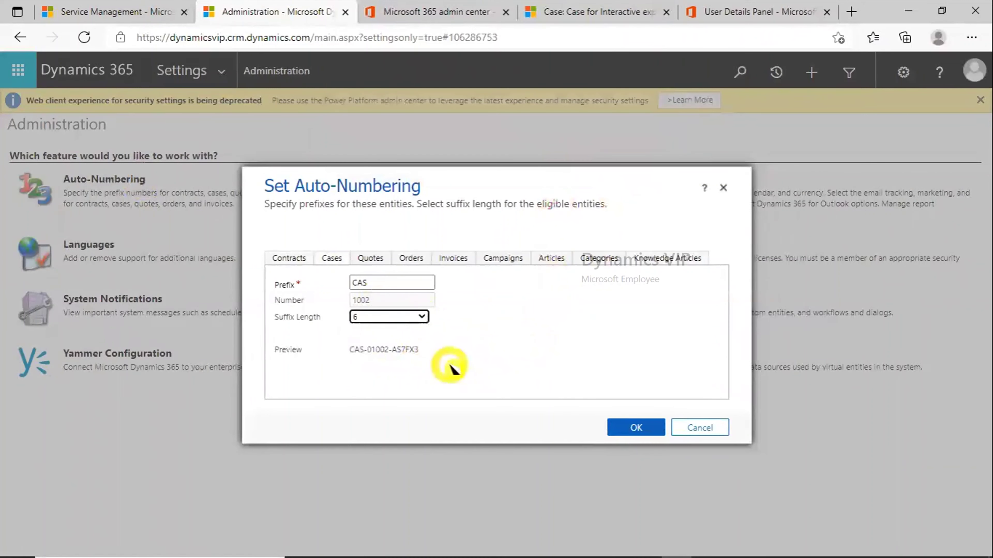
pyautogui.click(630, 430)
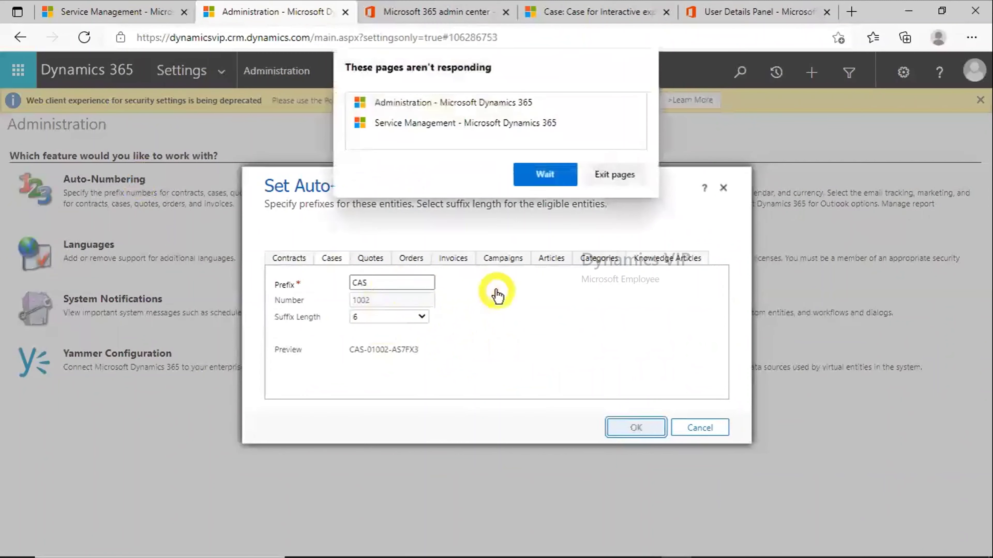
# Keep waiting for the unresponsive pages and close the Microsoft 365 admin center and User Details Panel pages.
pyautogui.click(545, 174)
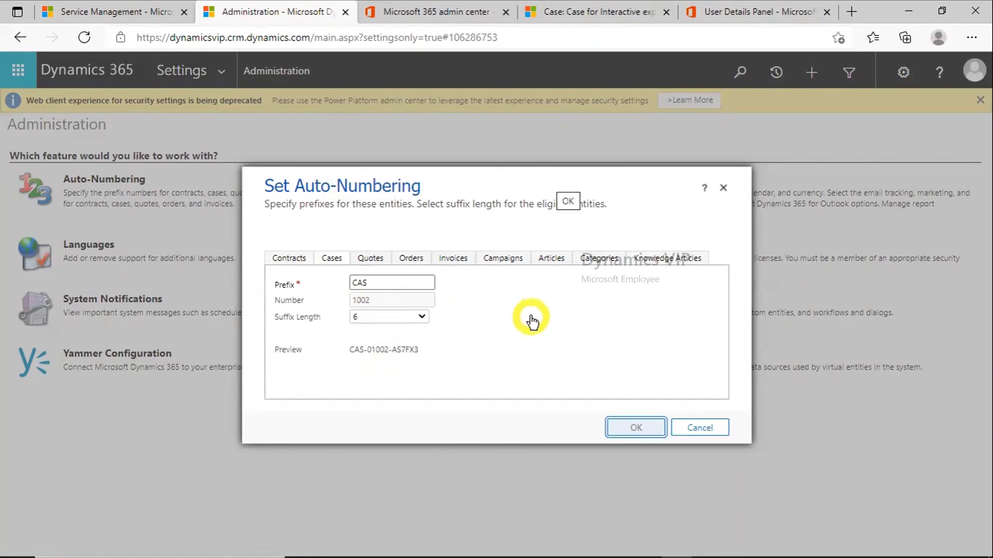
pyautogui.click(549, 175)
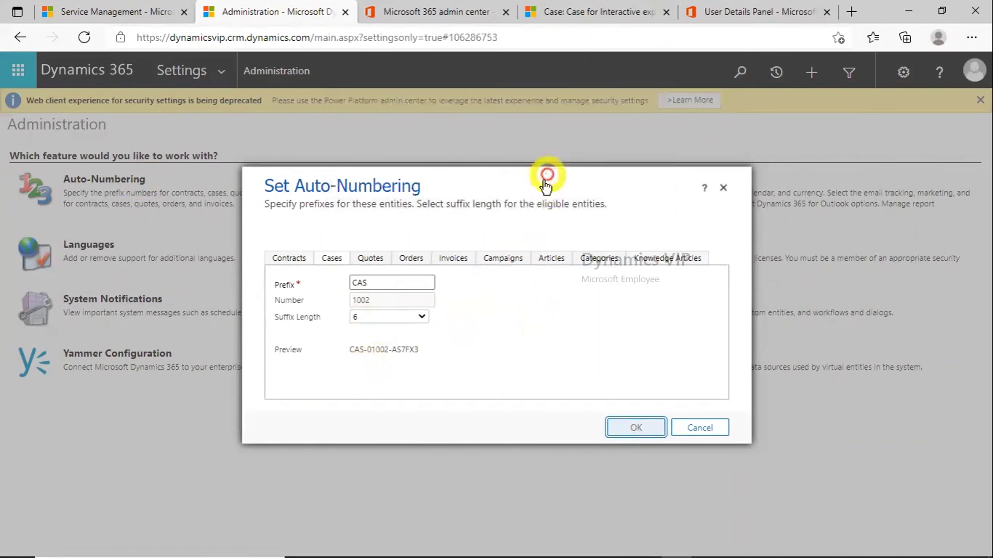
pyautogui.click(506, 12)
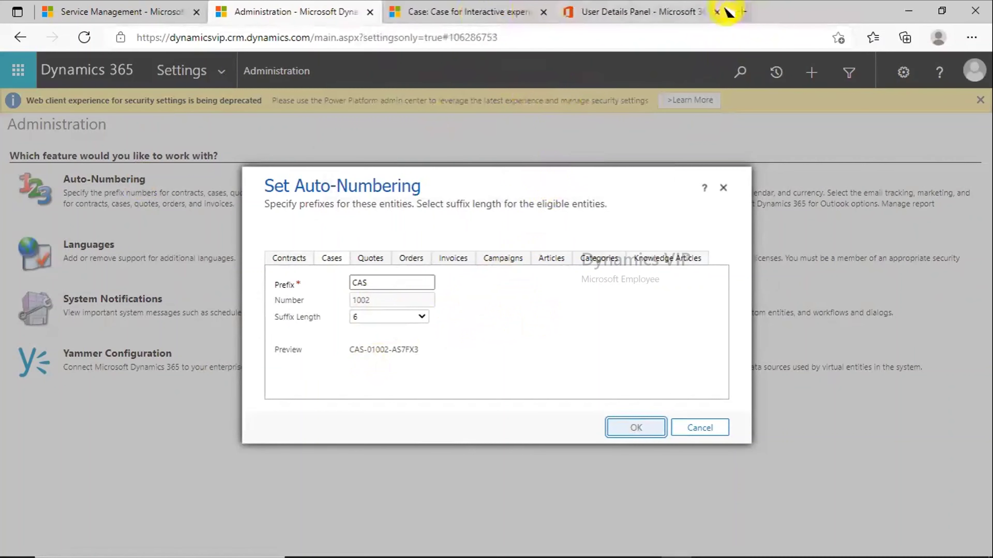
pyautogui.click(718, 12)
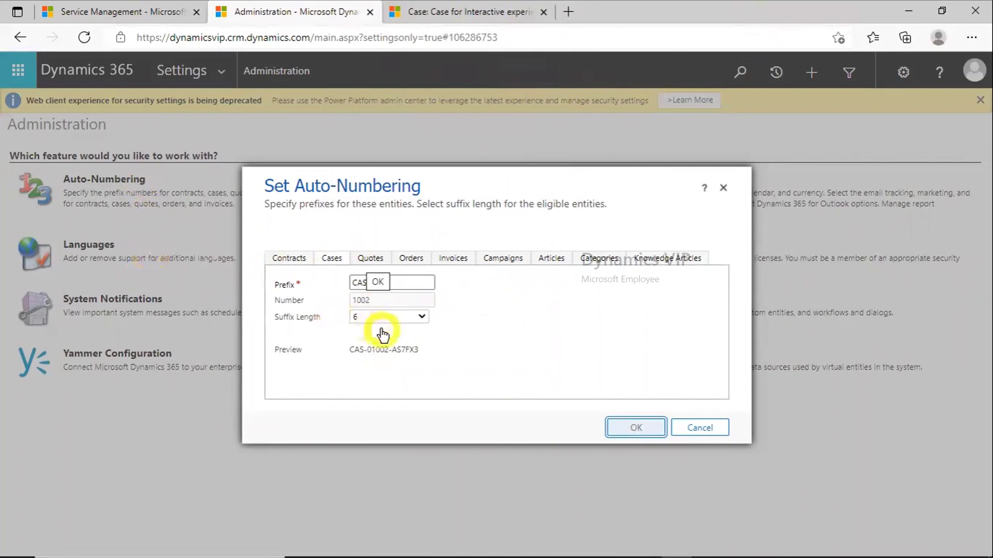
# Submit the Cases auto-numbering settings and keep waiting for the unresponsive Administration and Service Management pages.
pyautogui.click(636, 427)
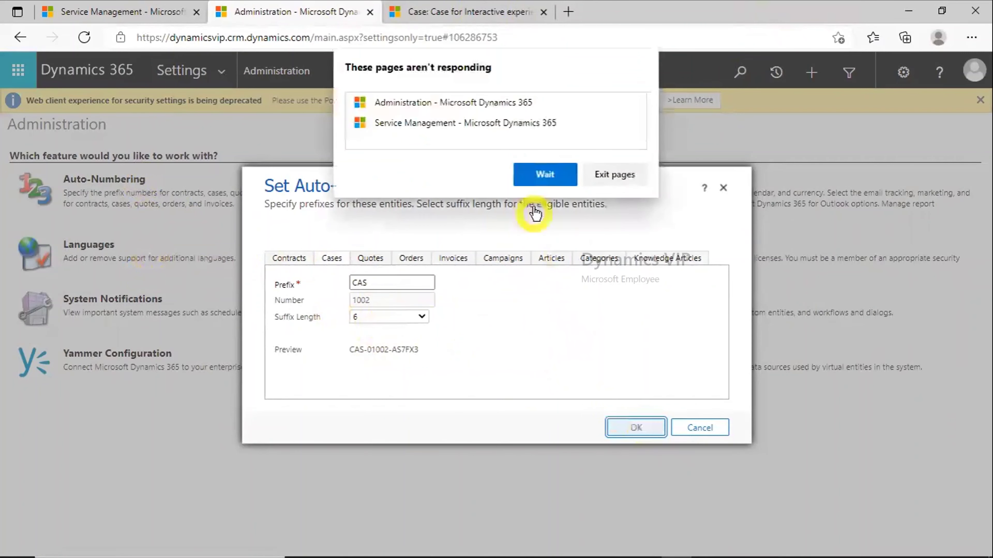
pyautogui.click(546, 174)
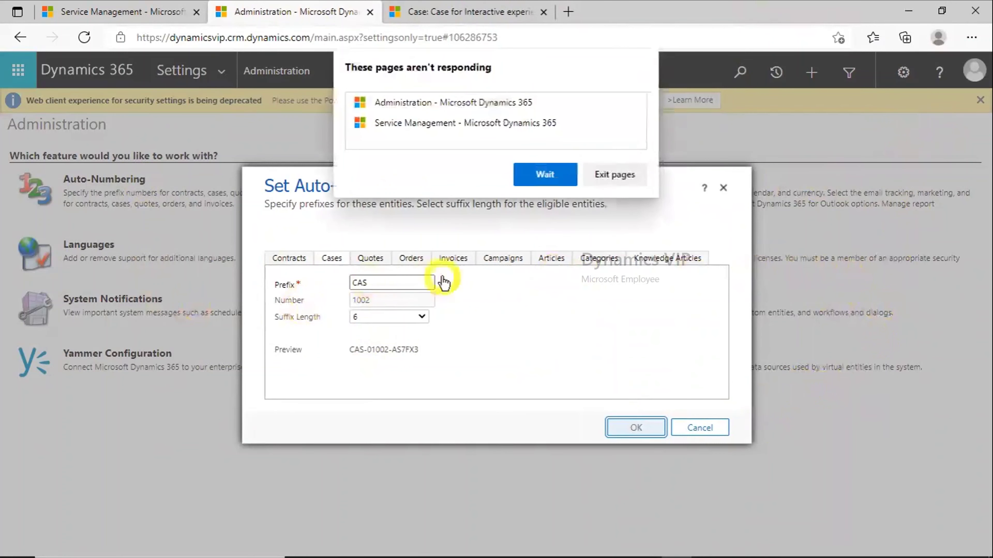
pyautogui.click(545, 173)
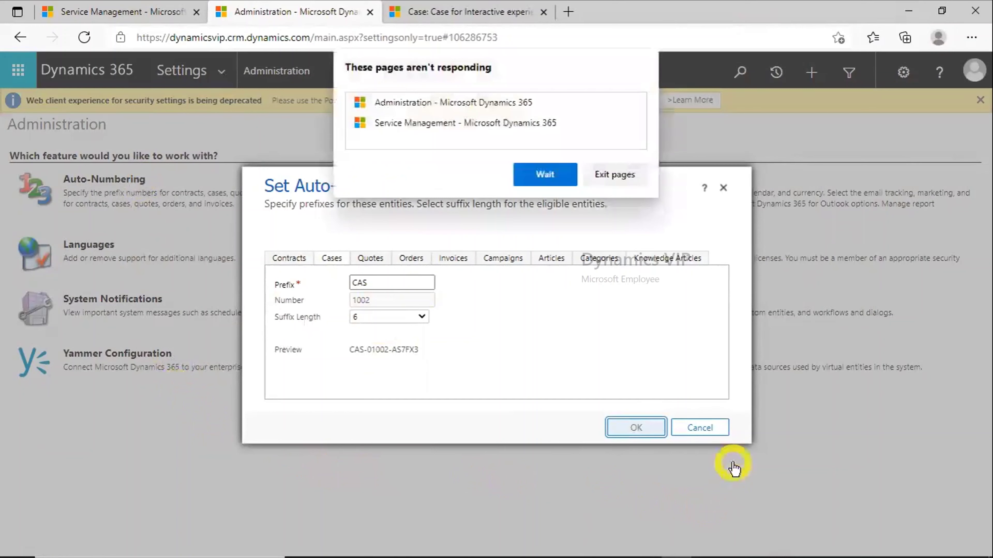
pyautogui.click(536, 174)
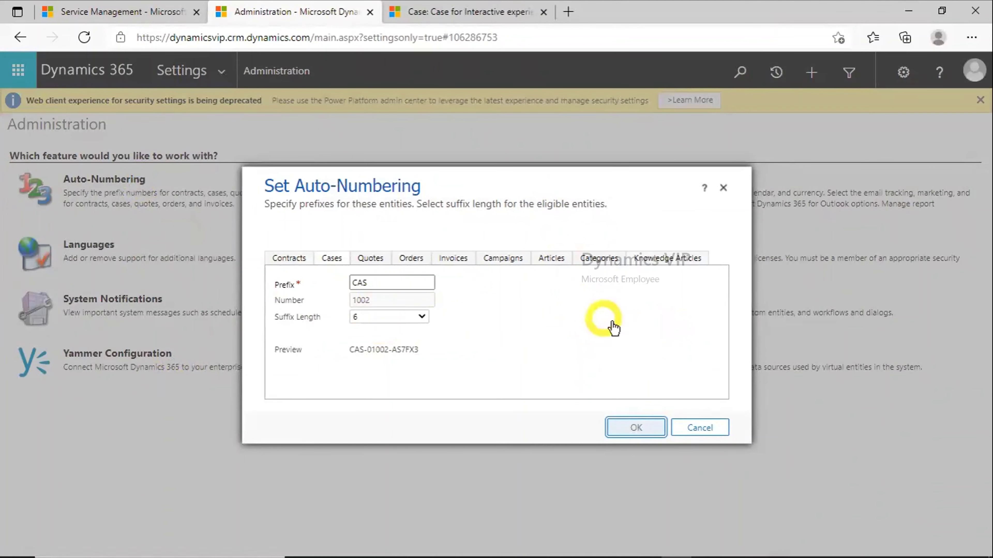
# Try to reload the blank Service Management page, and close that page.
pyautogui.click(171, 12)
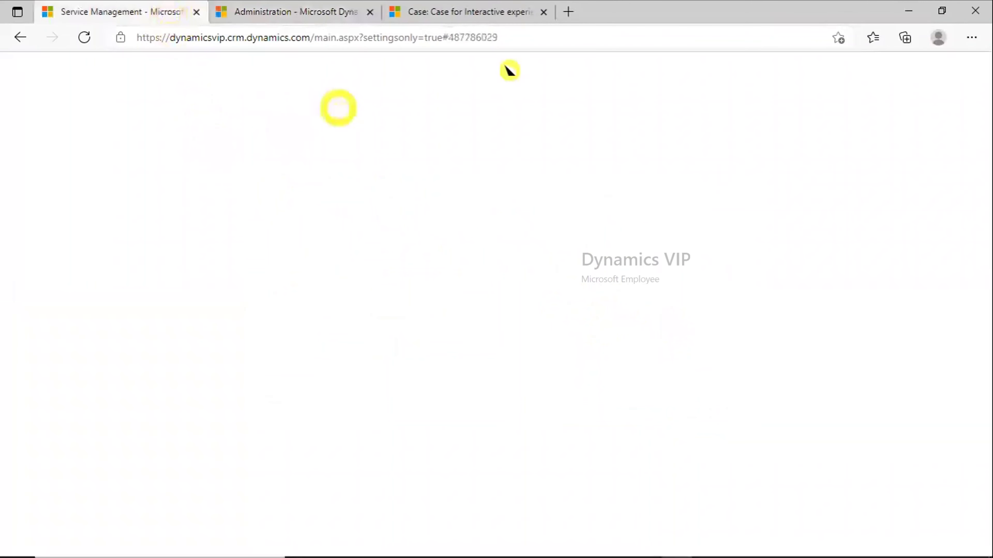
pyautogui.click(555, 37)
pyautogui.press('Return')
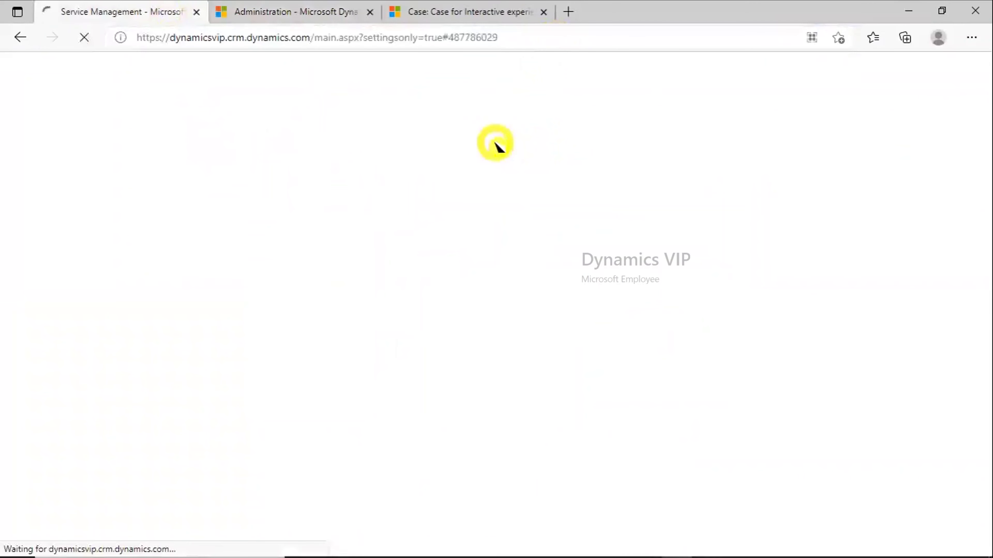
pyautogui.click(477, 12)
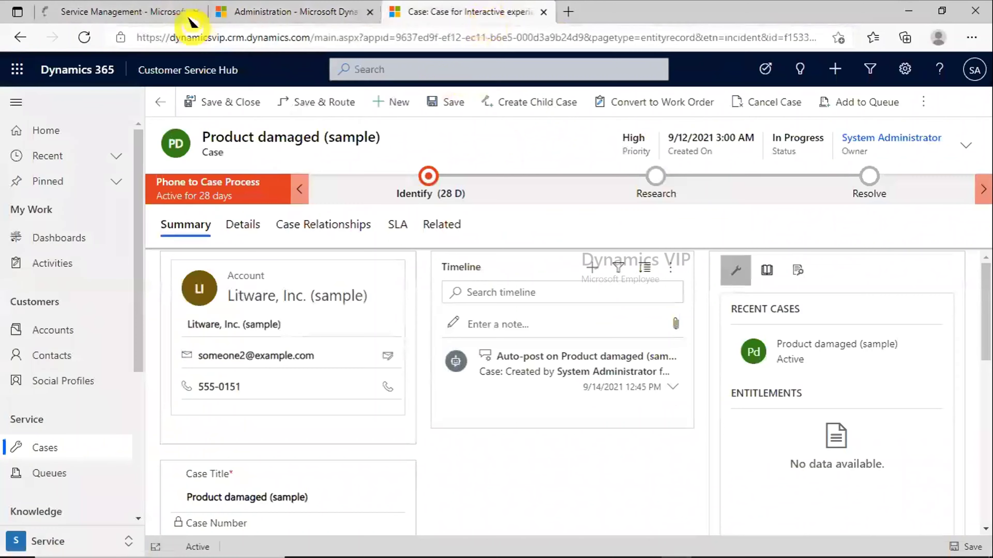
pyautogui.click(174, 11)
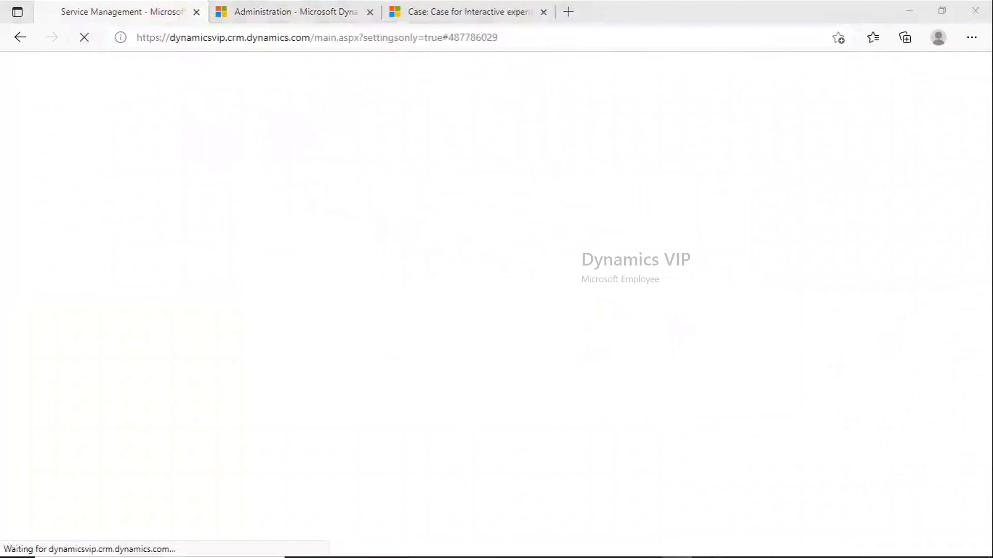
pyautogui.hotkey('ctrl', 'w')
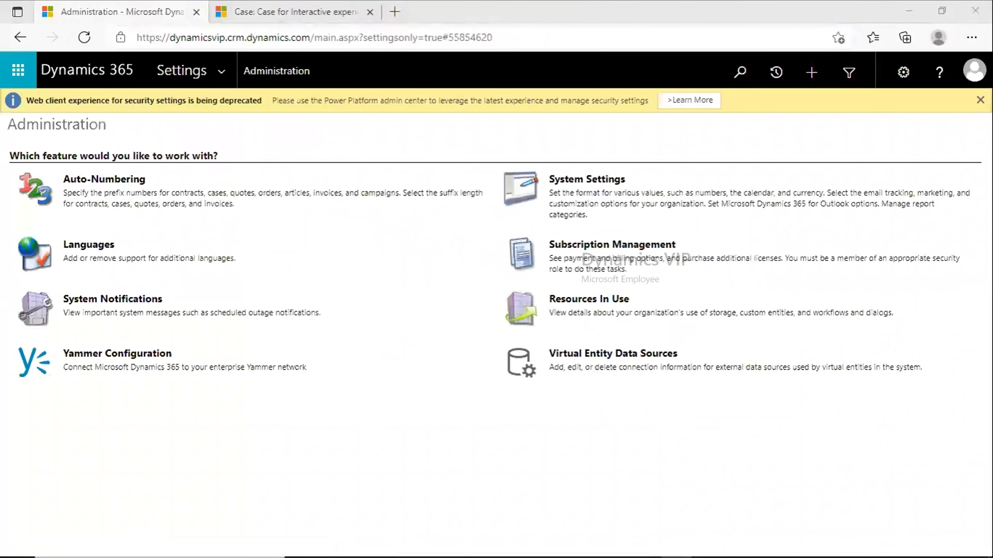
# Open System Settings and examine the general options through the search setup, cancelling the attempt to disable Relevance Search.
pyautogui.click(599, 189)
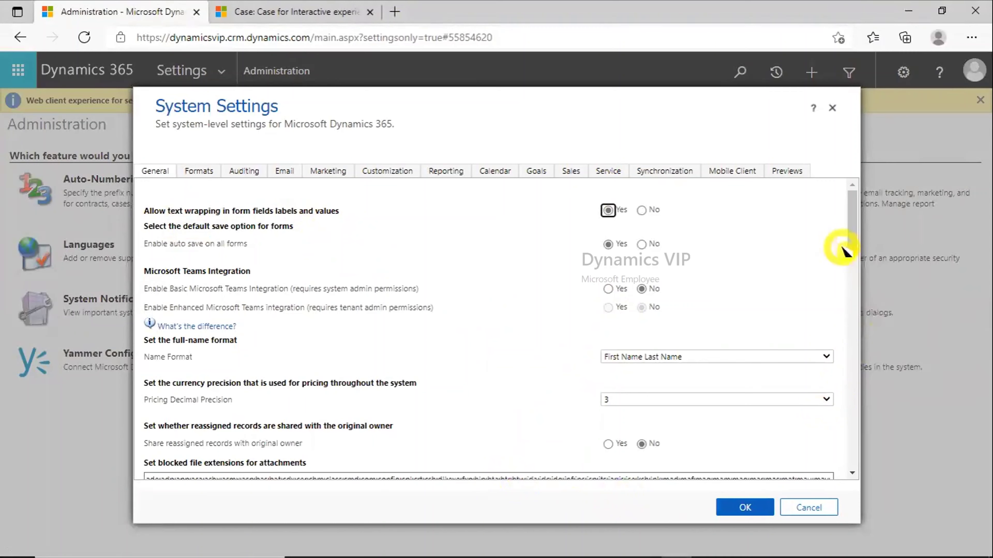
pyautogui.moveTo(858, 222); pyautogui.dragTo(856, 270)
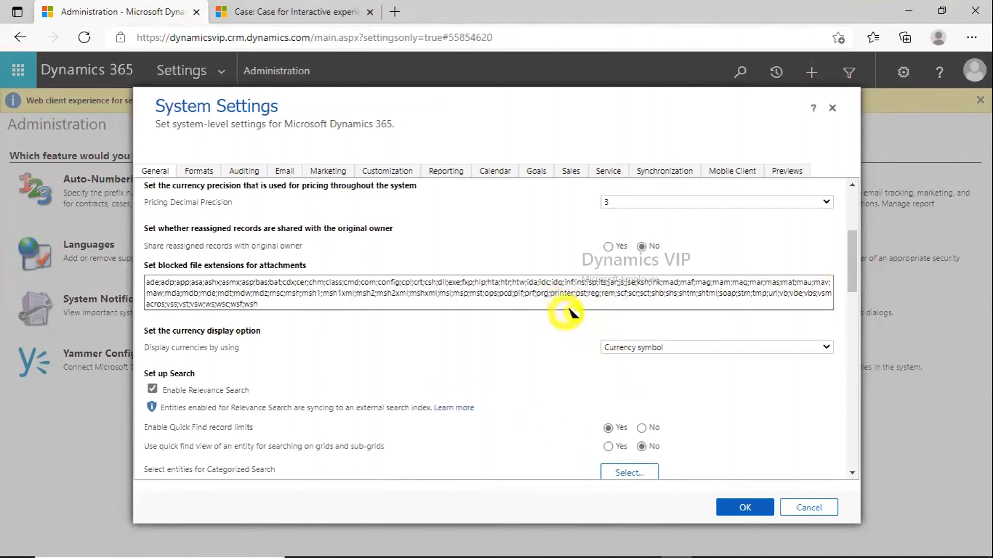
pyautogui.moveTo(854, 269); pyautogui.dragTo(841, 301)
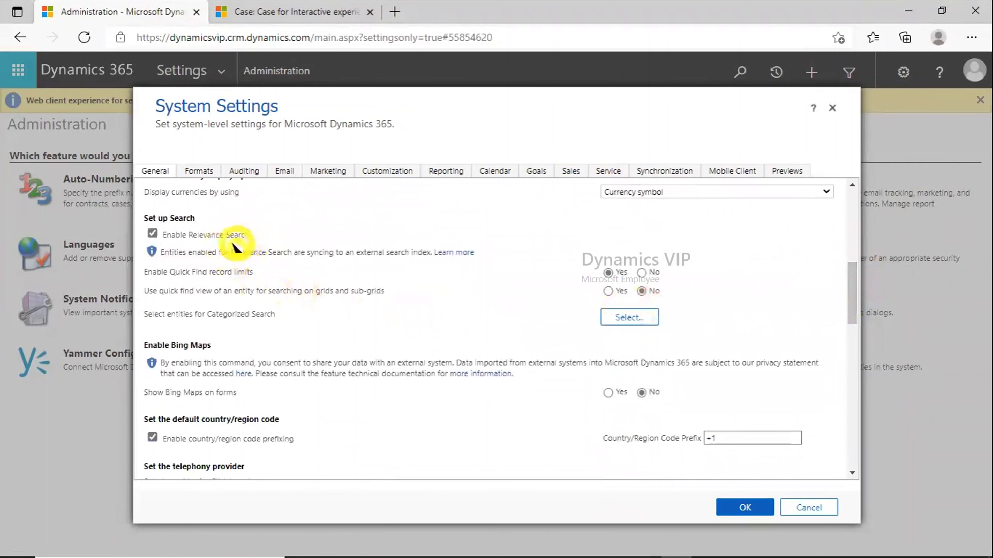
pyautogui.click(153, 234)
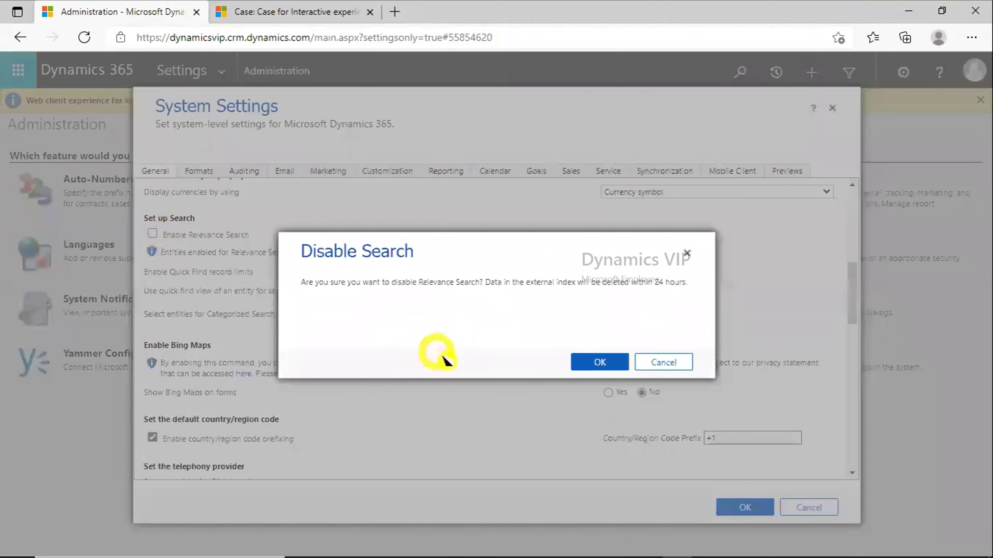
pyautogui.click(664, 364)
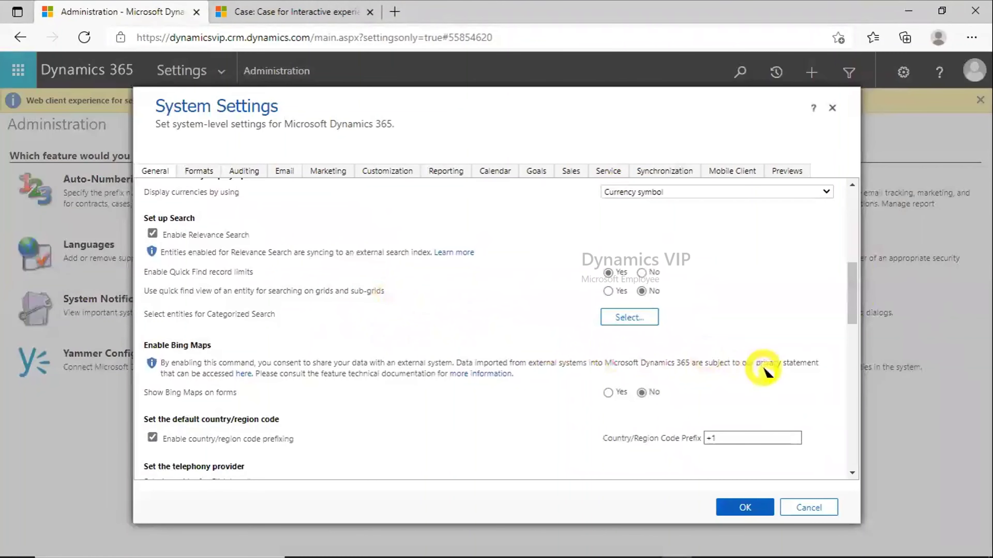
# Examine the general settings for Bing Maps, country code, telephony and custom Help, and the organization's number, currency and date formats.
pyautogui.moveTo(850, 309); pyautogui.dragTo(848, 328)
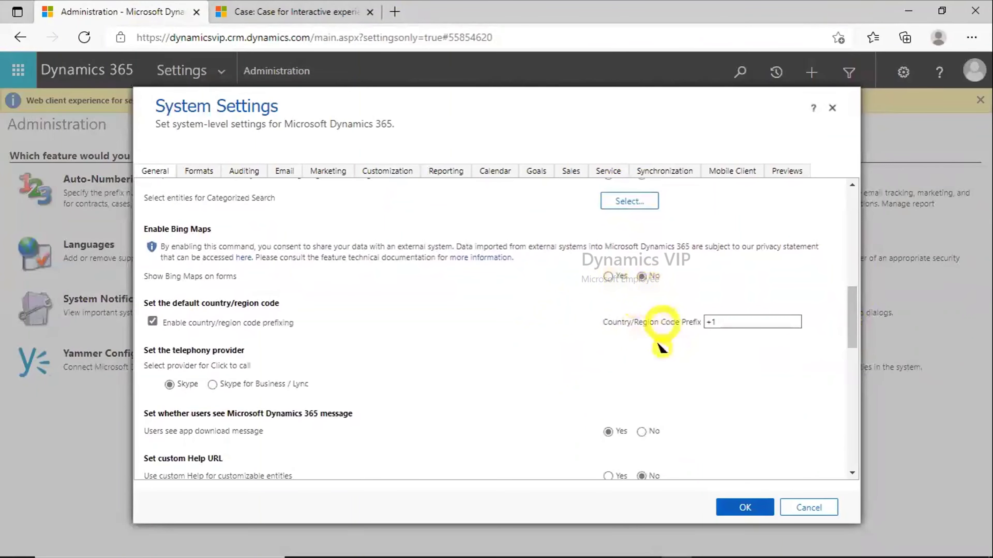
pyautogui.moveTo(849, 328); pyautogui.dragTo(860, 361)
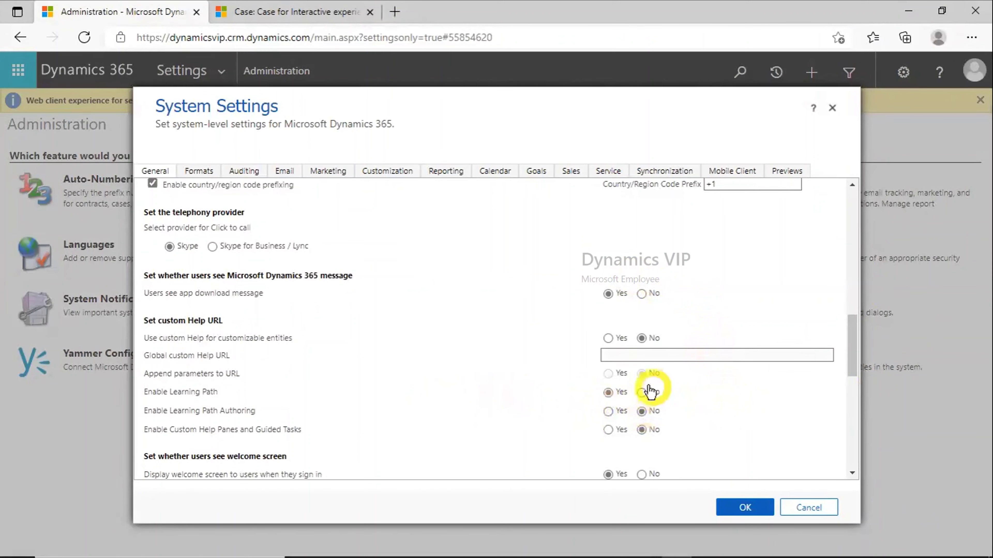
pyautogui.click(660, 396)
pyautogui.moveTo(853, 348); pyautogui.dragTo(843, 317)
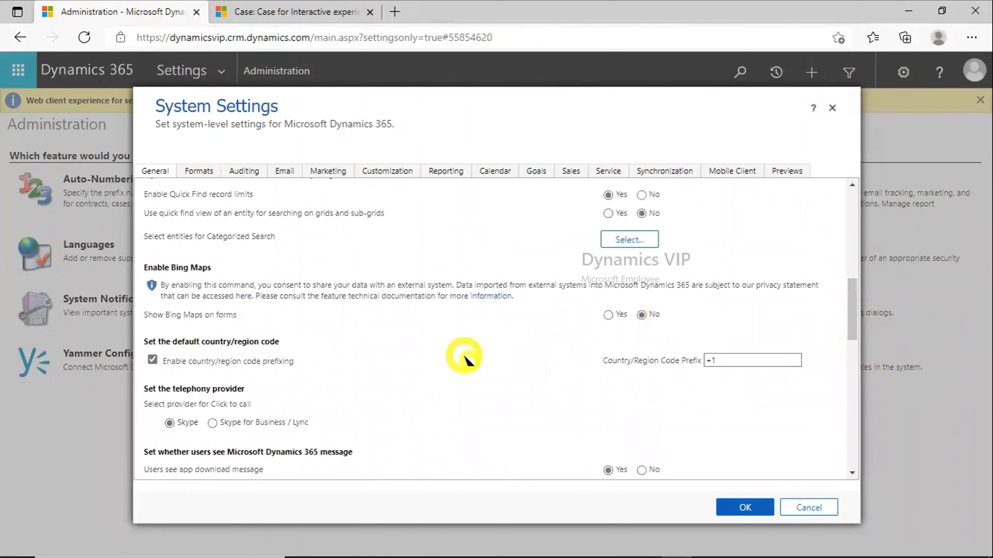
pyautogui.hotkey('ctrl', 'Tab')
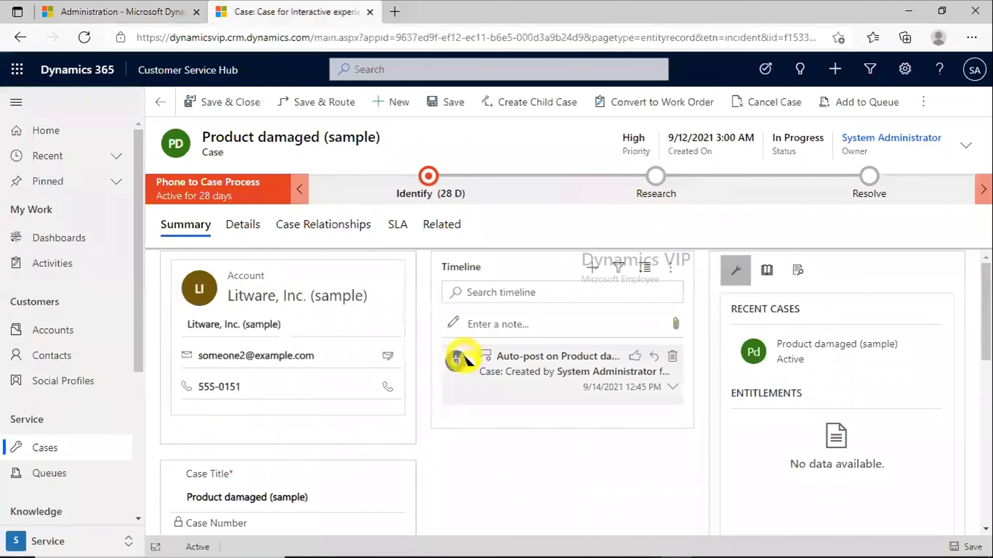
pyautogui.click(146, 16)
pyautogui.click(197, 170)
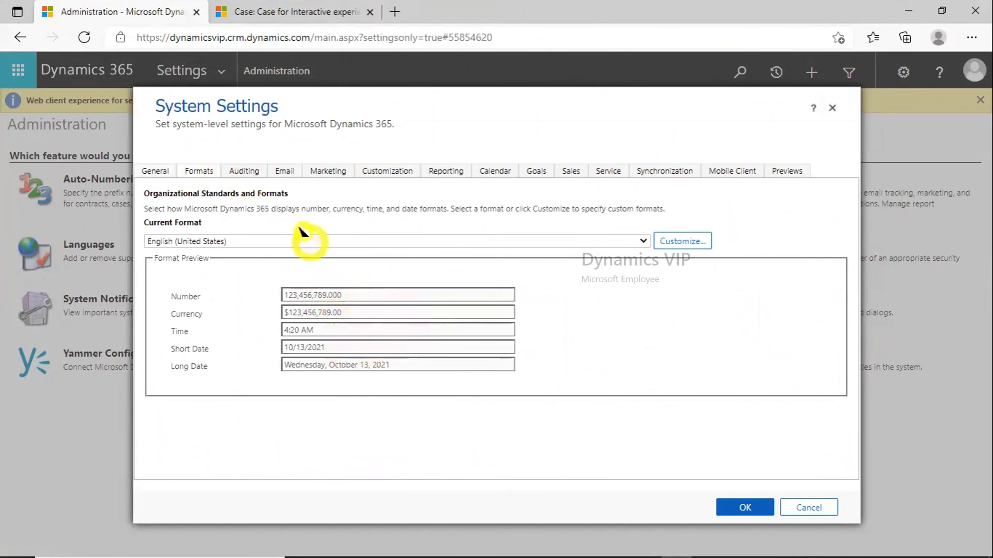
# Enable Start Auditing and Audit user access, and turn on auditing for the Sales, Marketing and Customer Service entities.
pyautogui.click(246, 170)
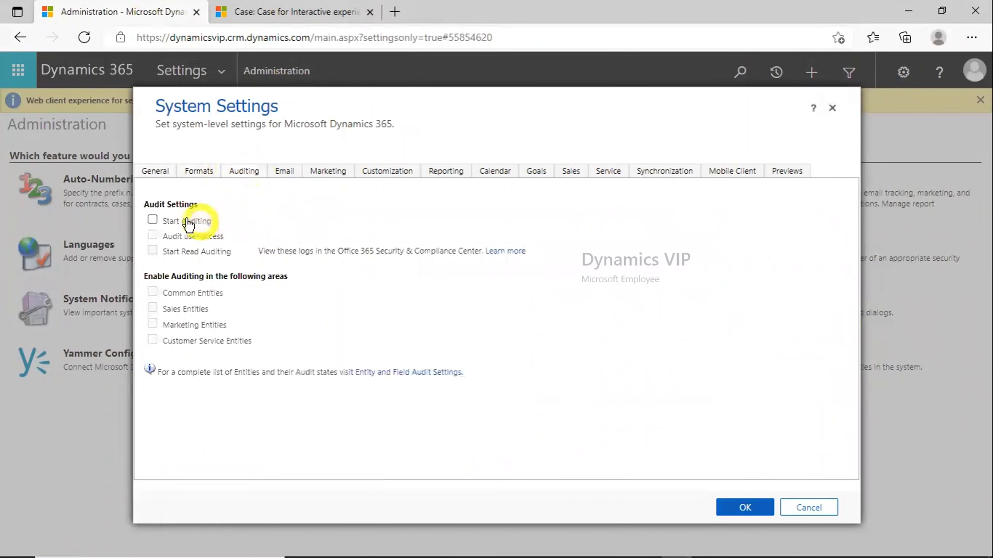
pyautogui.click(151, 220)
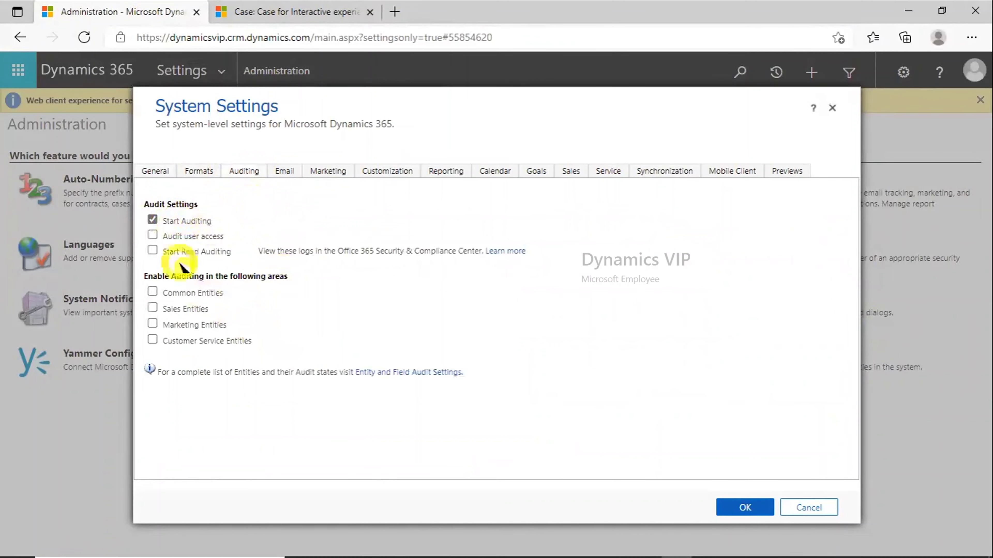
pyautogui.click(152, 235)
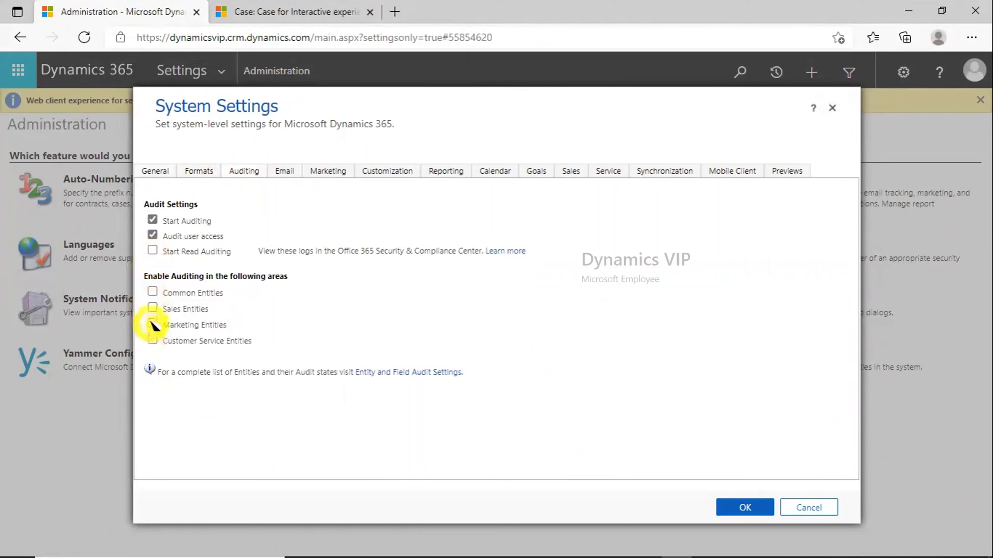
pyautogui.click(152, 308)
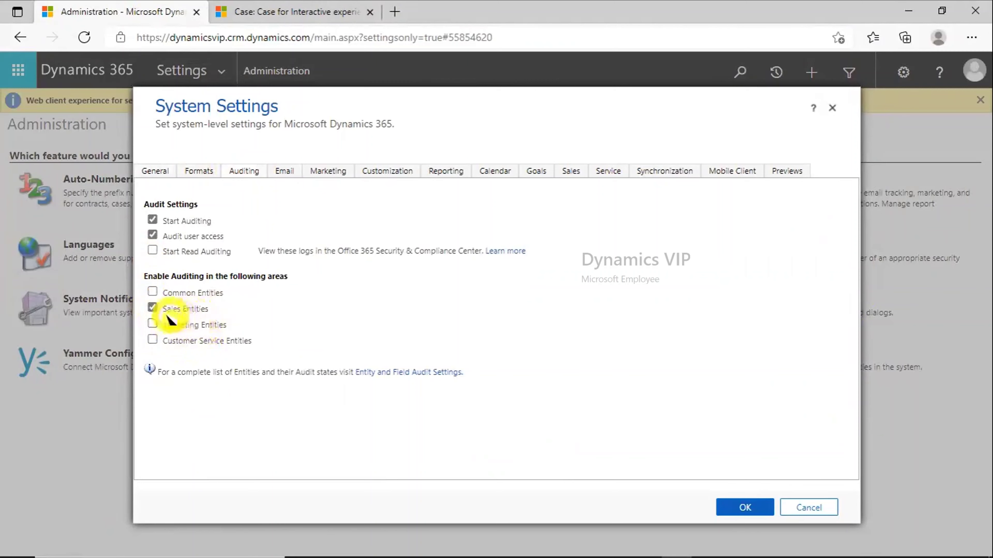
pyautogui.click(153, 323)
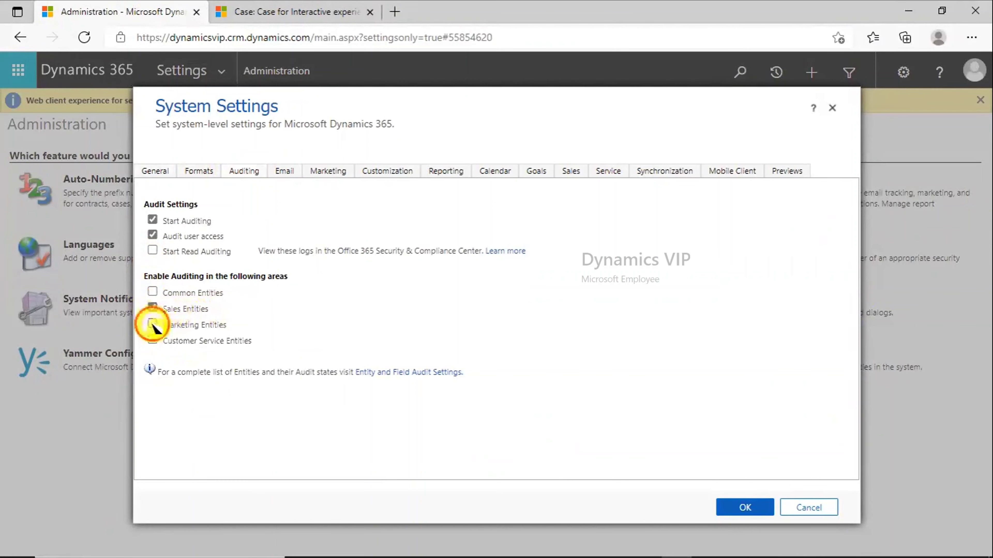
pyautogui.click(152, 340)
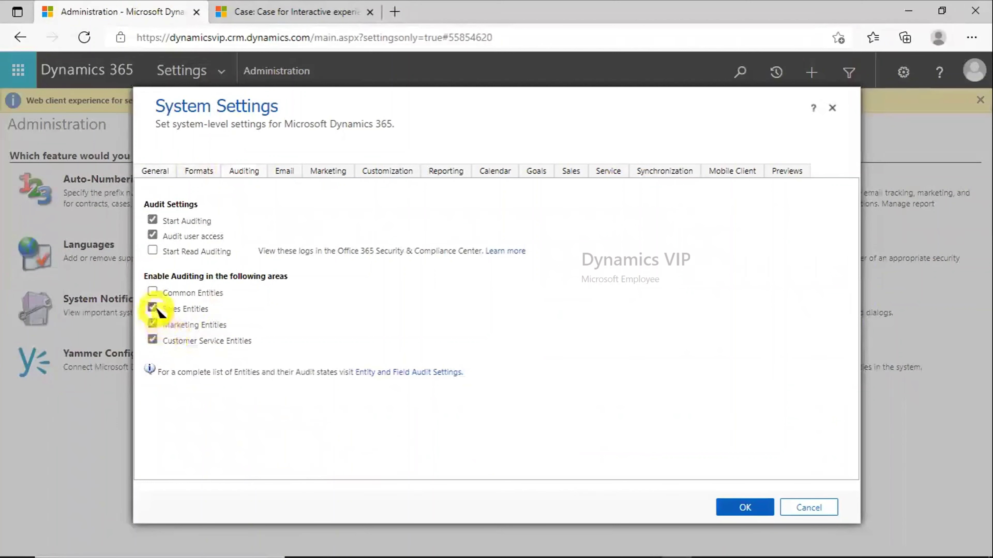
# Turn auditing back off by clearing the entity areas, Audit user access and Start Auditing.
pyautogui.click(154, 323)
pyautogui.click(153, 339)
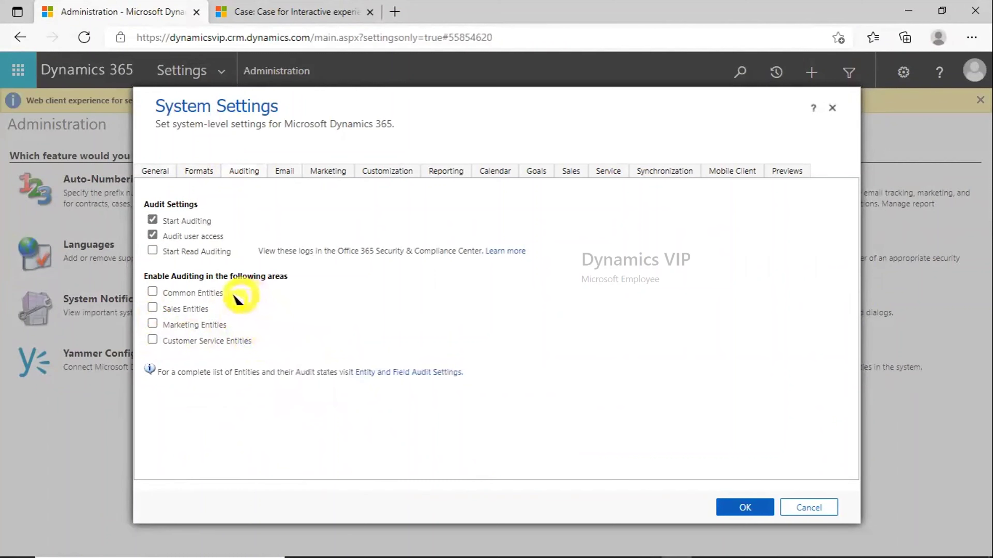
pyautogui.moveTo(230, 299)
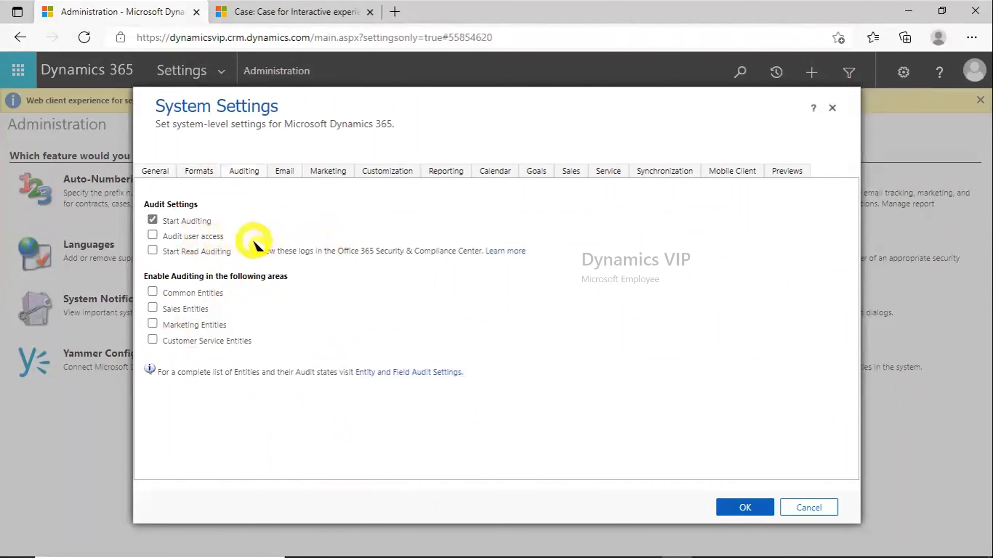
pyautogui.click(184, 225)
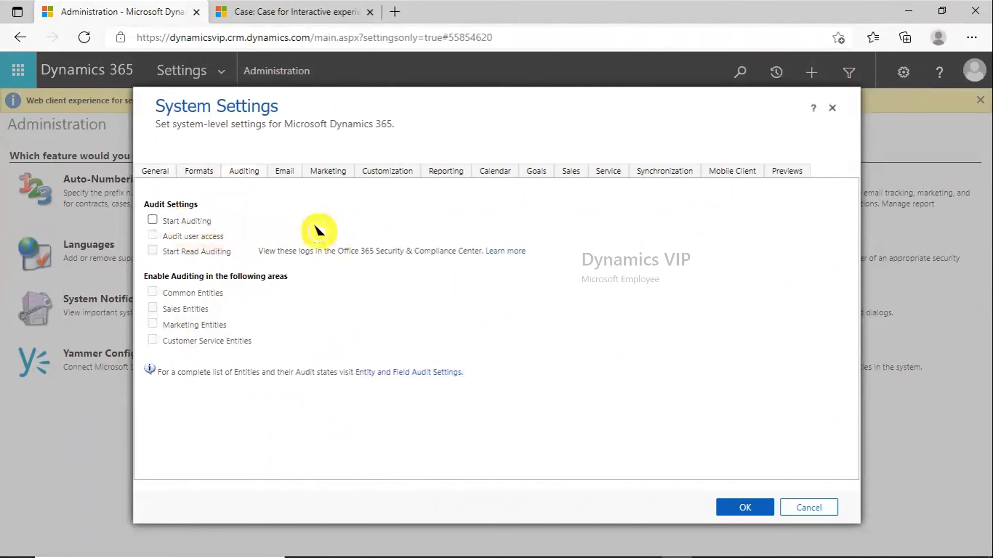
# View the email, marketing and customization settings, and try Exception for plug-in trace logging before returning it to Off.
pyautogui.click(284, 172)
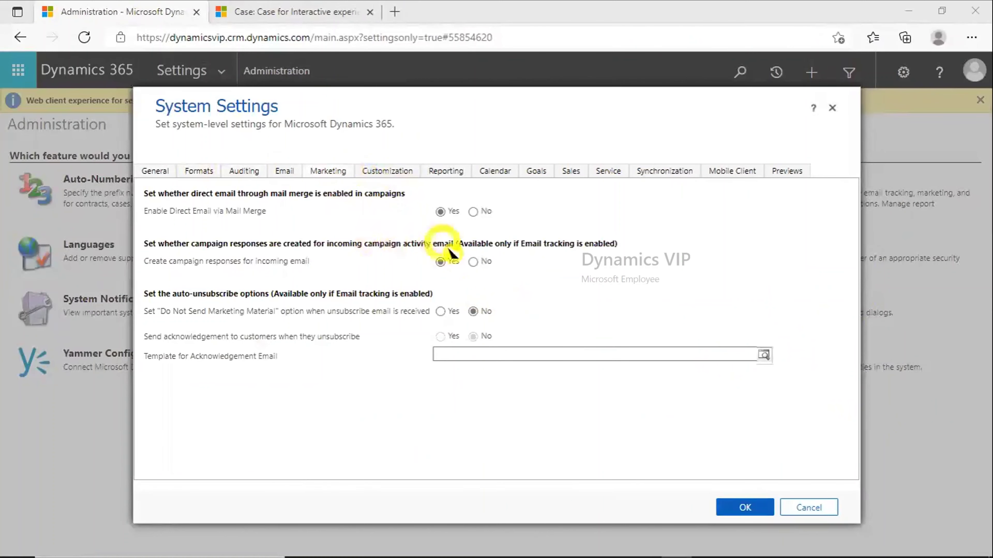
pyautogui.click(385, 172)
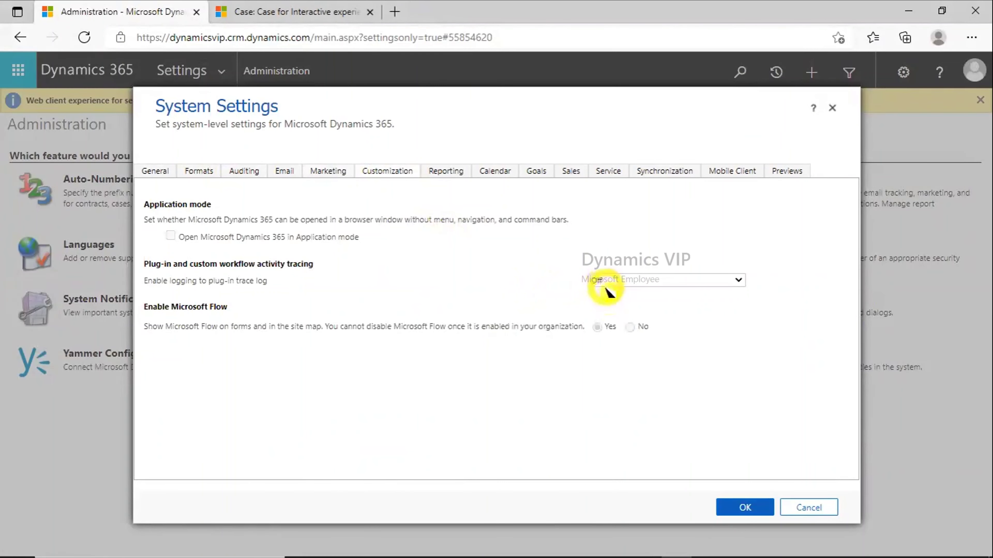
pyautogui.click(678, 287)
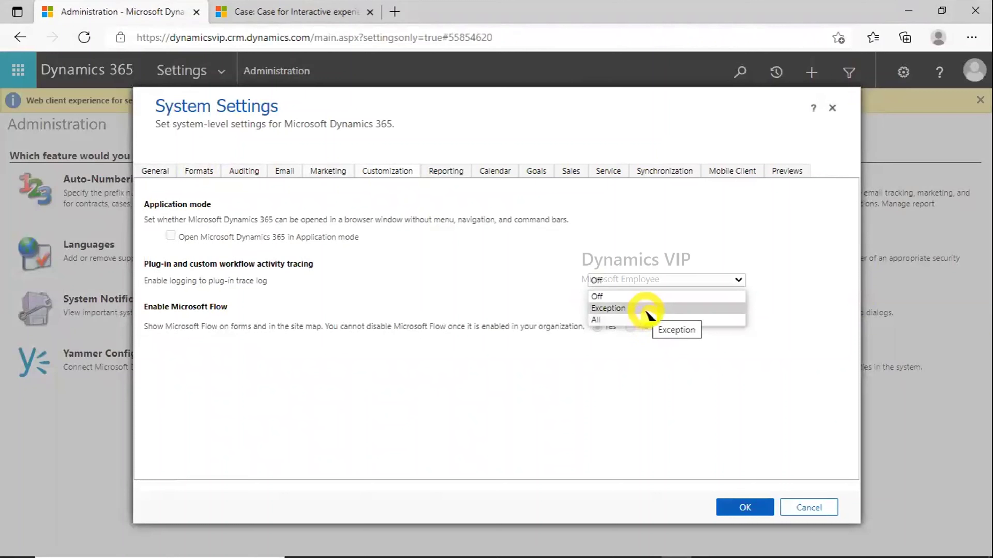
pyautogui.click(645, 312)
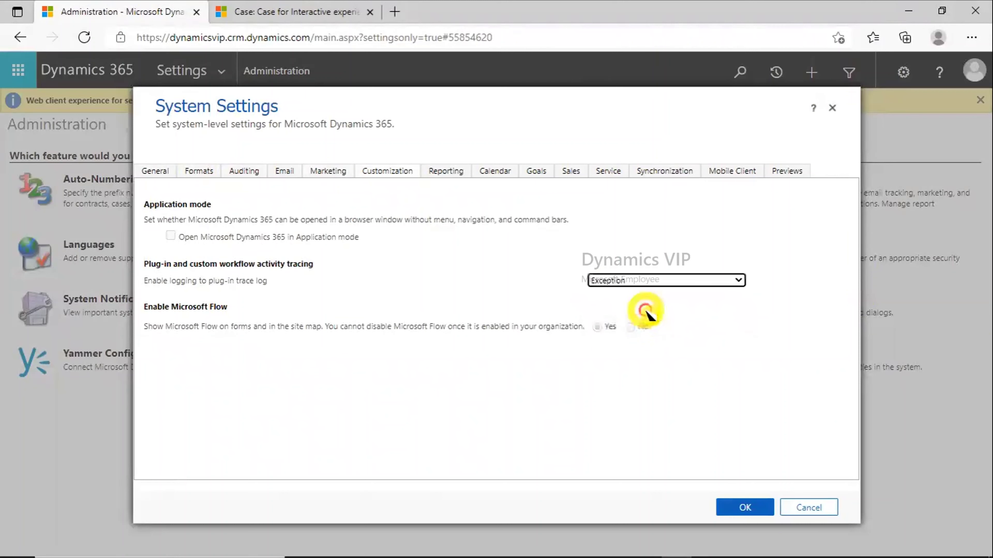
pyautogui.click(700, 287)
pyautogui.click(676, 292)
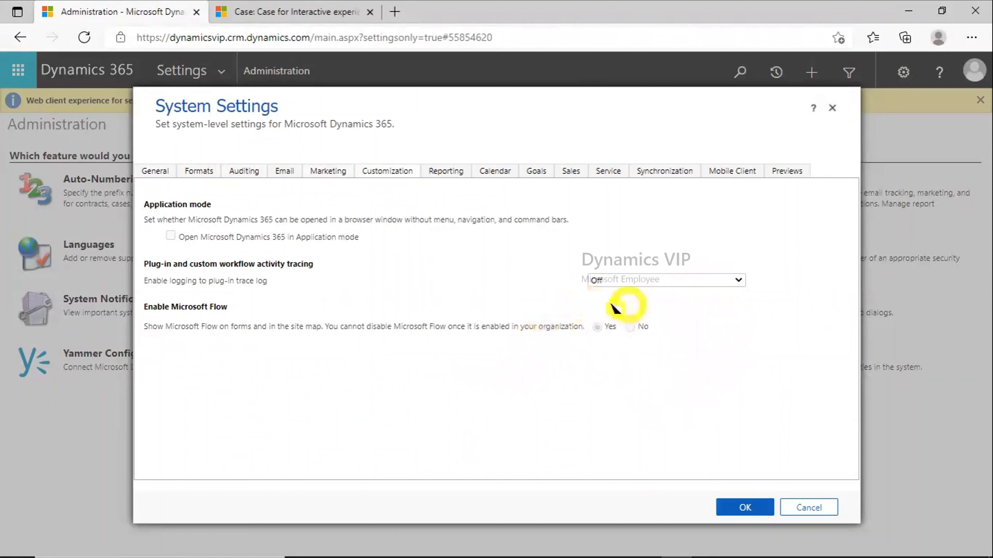
# Move Service Reports above Sales Reports in the system's report categories.
pyautogui.click(445, 173)
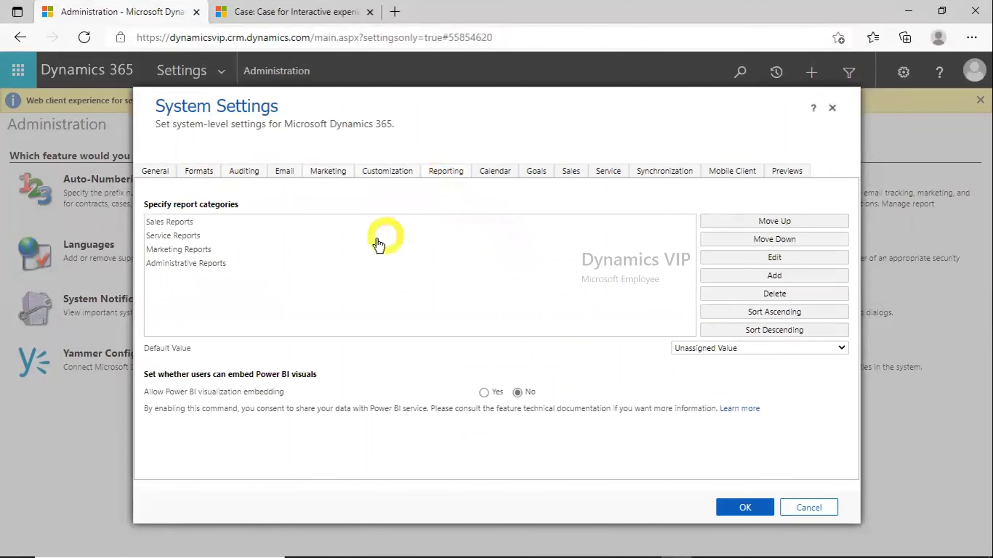
pyautogui.click(180, 235)
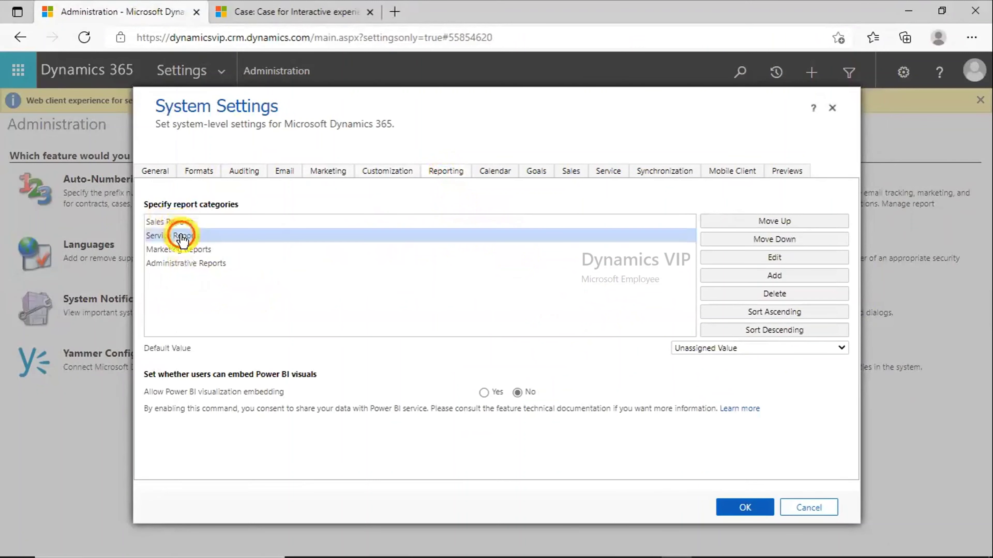
pyautogui.click(758, 222)
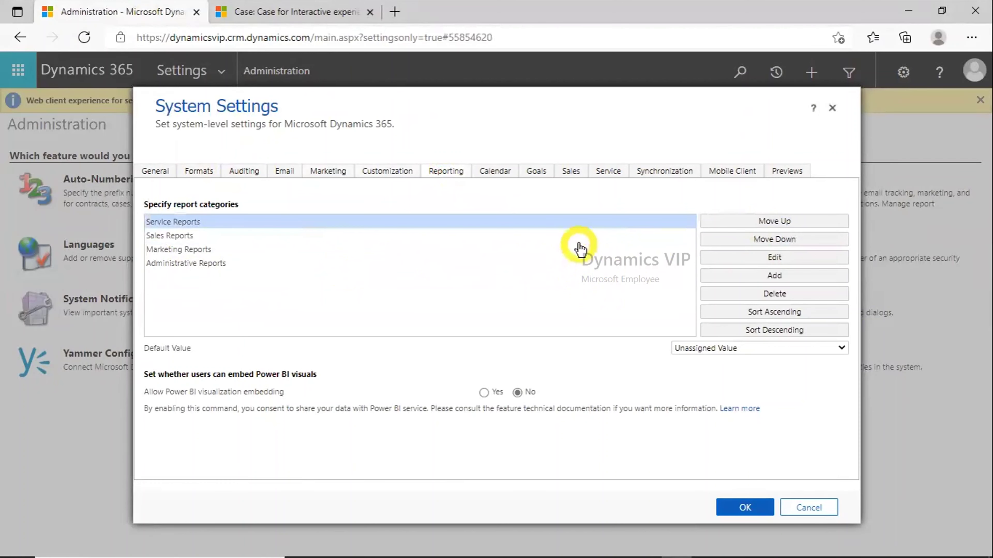
# Set the maximum duration of an appointment to 20 days in the calendar scheduling options.
pyautogui.click(491, 177)
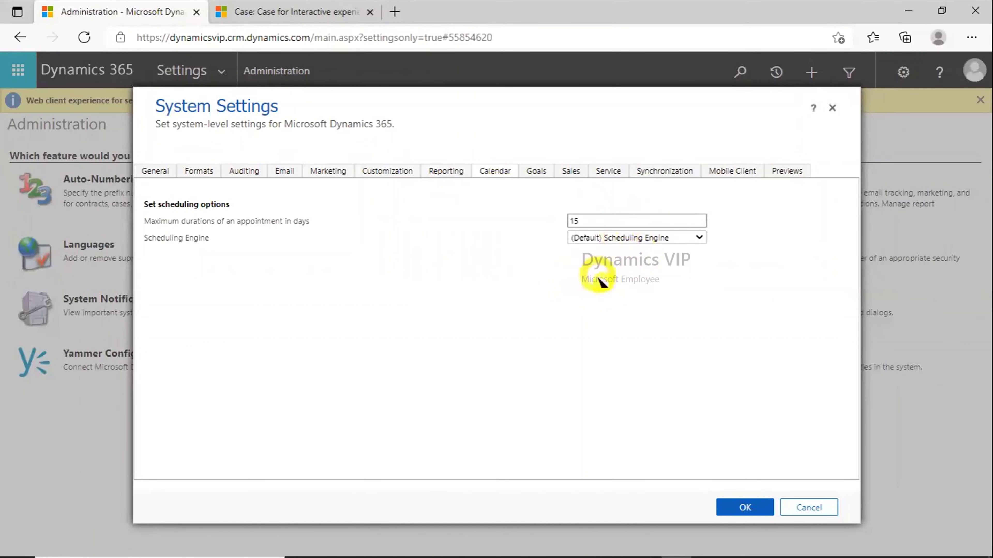
pyautogui.click(571, 220)
pyautogui.doubleClick(571, 220)
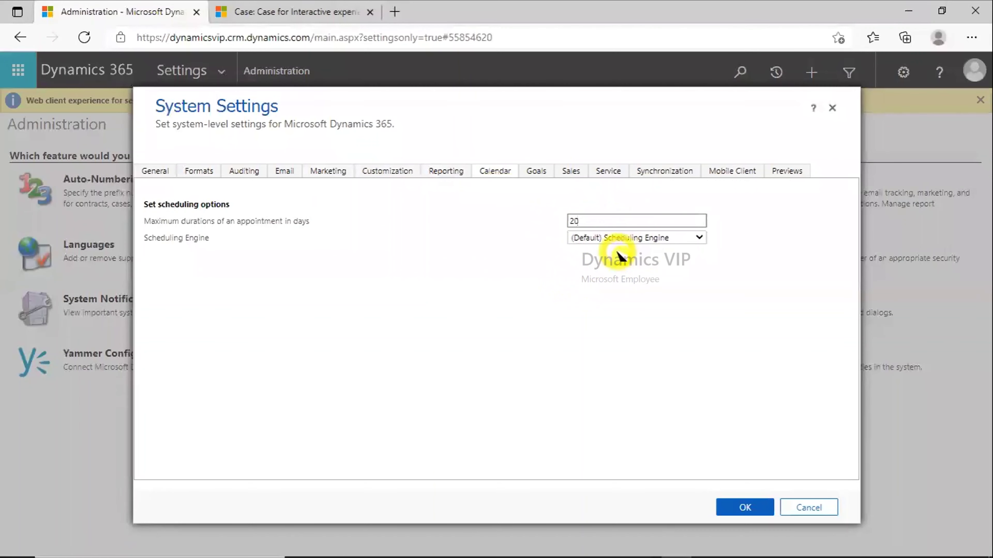
# View the goal roll-up settings and the sales settings for products, price lists and discounts.
pyautogui.click(540, 174)
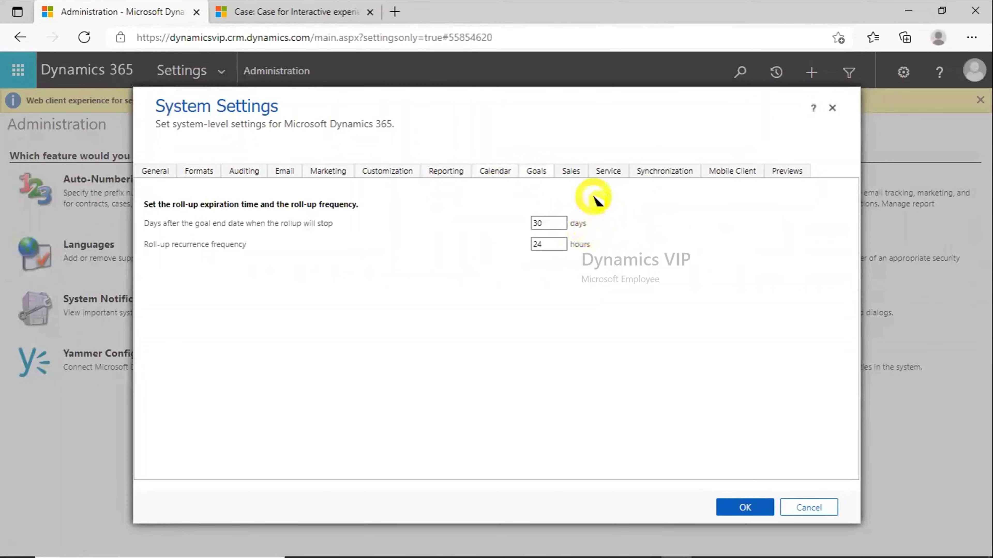
pyautogui.click(572, 174)
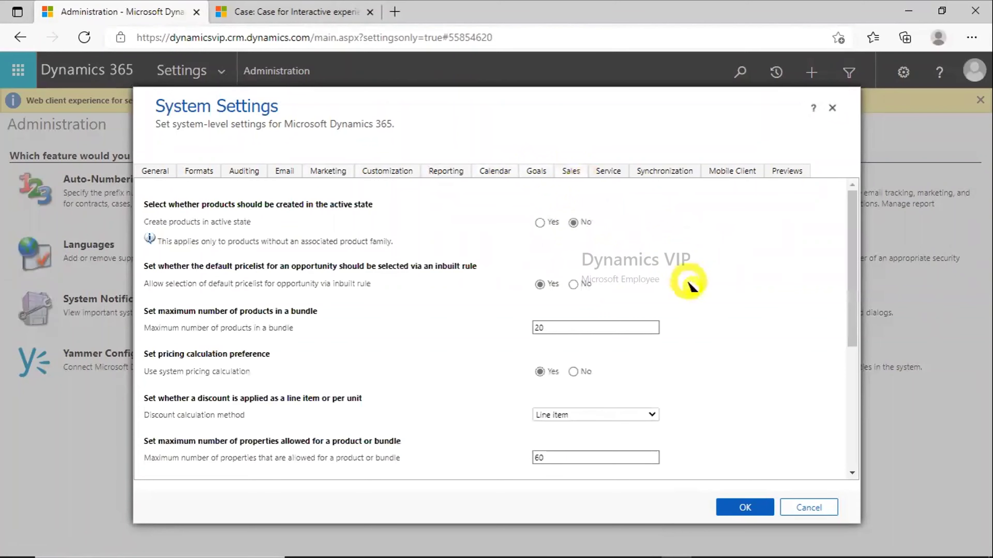
pyautogui.moveTo(853, 295); pyautogui.dragTo(826, 281)
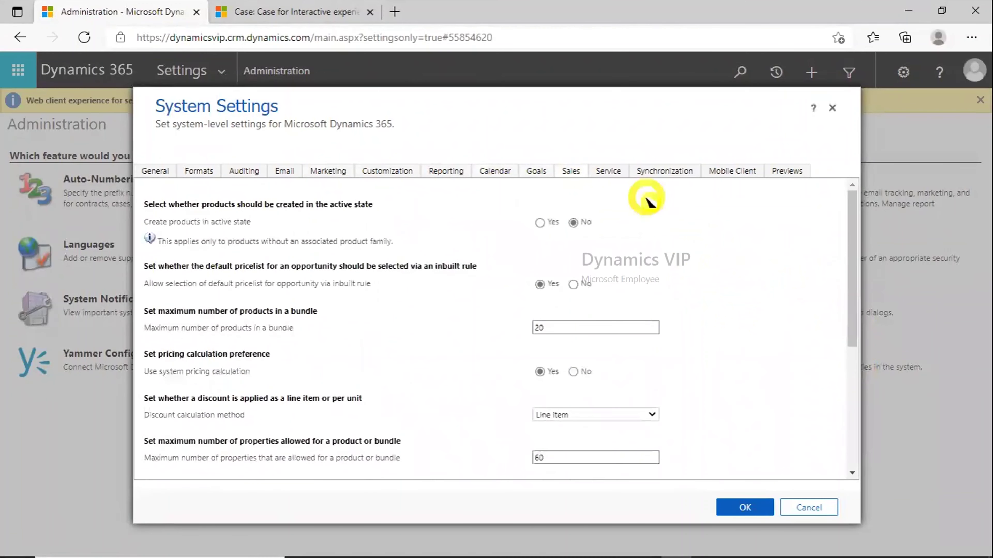
# Add On Hold and Researching to the SLA pause statuses for the Case entity and save the System Settings.
pyautogui.click(613, 177)
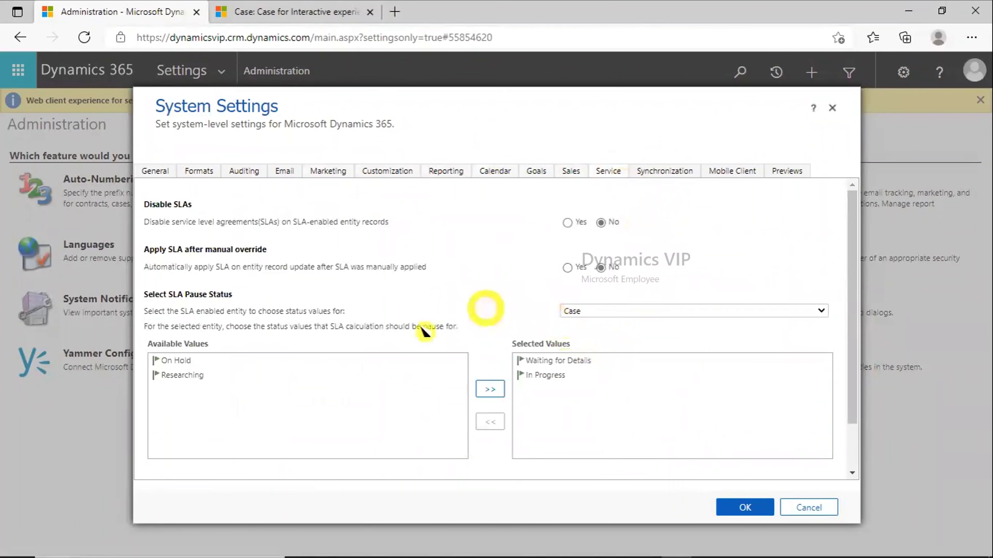
pyautogui.click(177, 360)
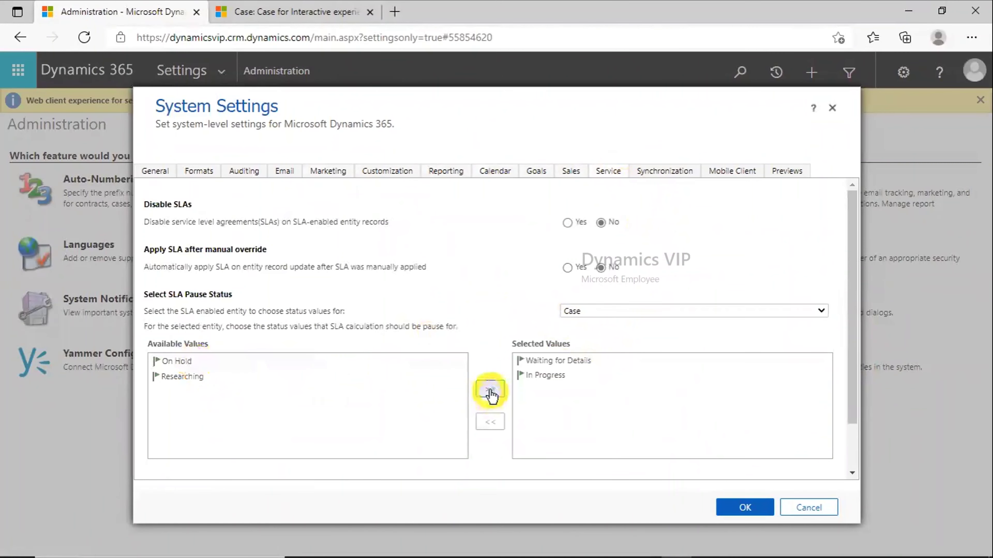
pyautogui.click(489, 389)
pyautogui.click(236, 362)
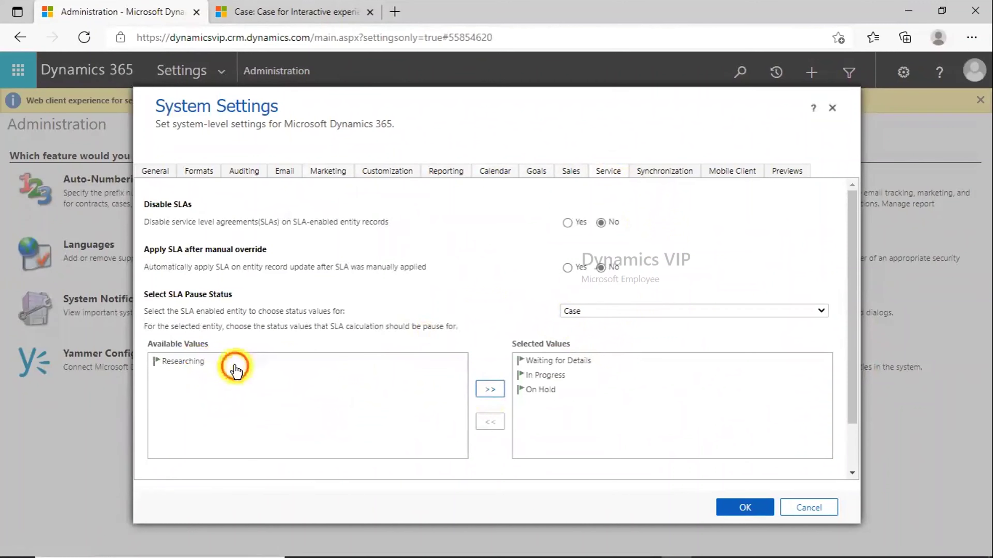
pyautogui.click(489, 389)
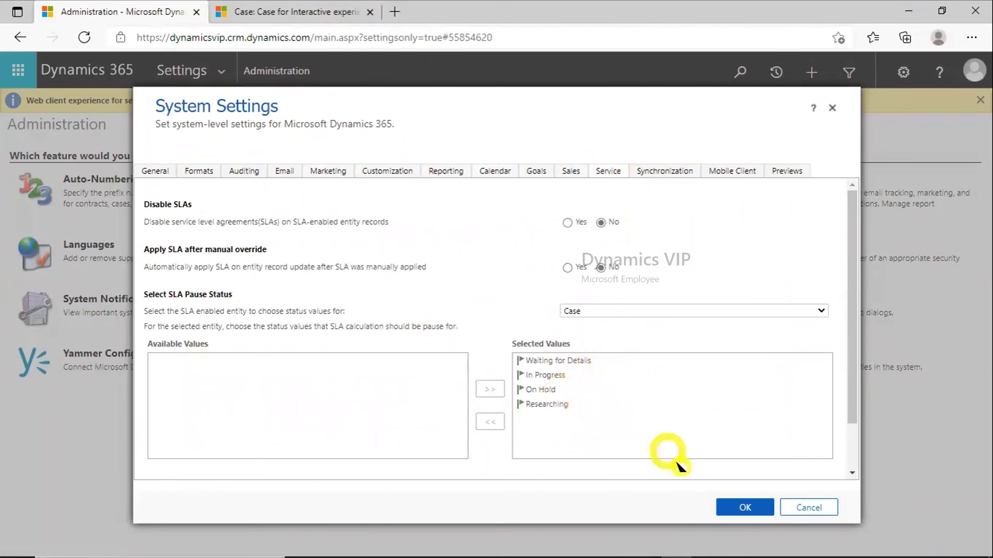
pyautogui.click(737, 506)
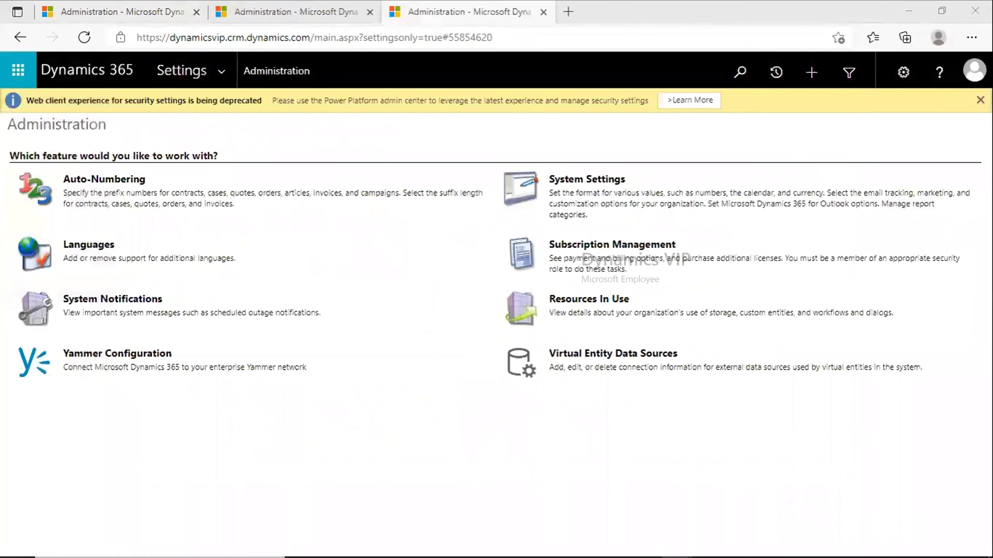
# Check the organization's System Notifications and Resources In Use pages in separate browser tabs, dismissing the deprecation notice.
pyautogui.click(113, 302)
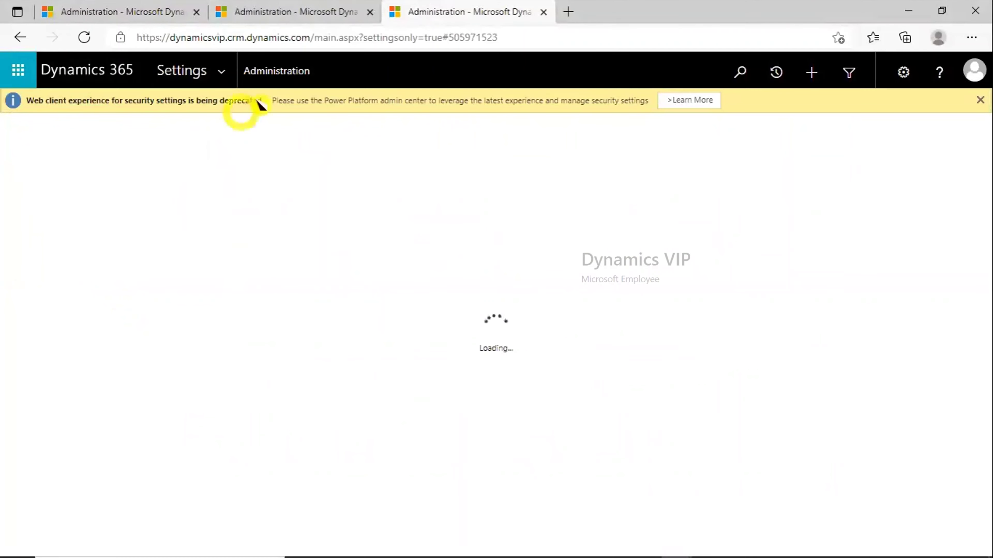
pyautogui.click(308, 19)
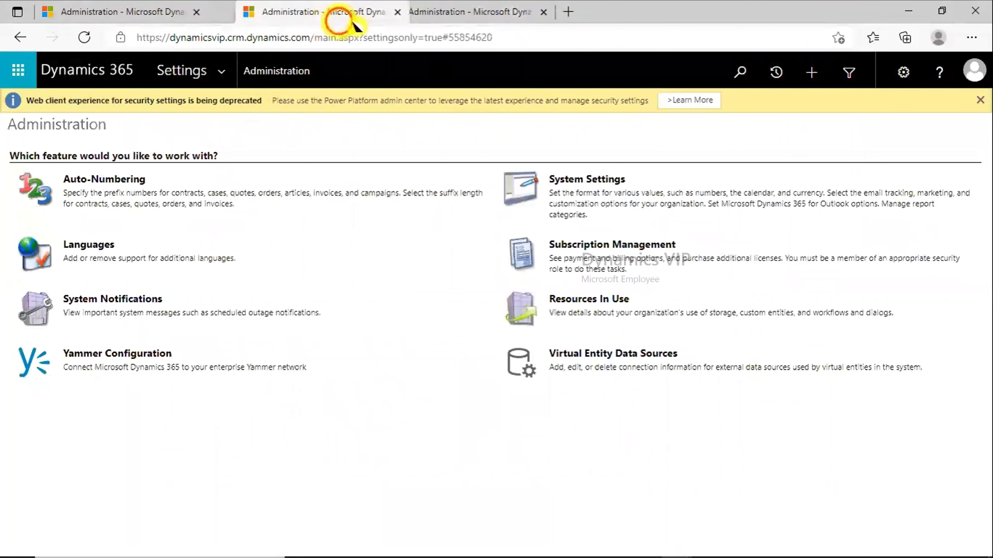
pyautogui.click(471, 14)
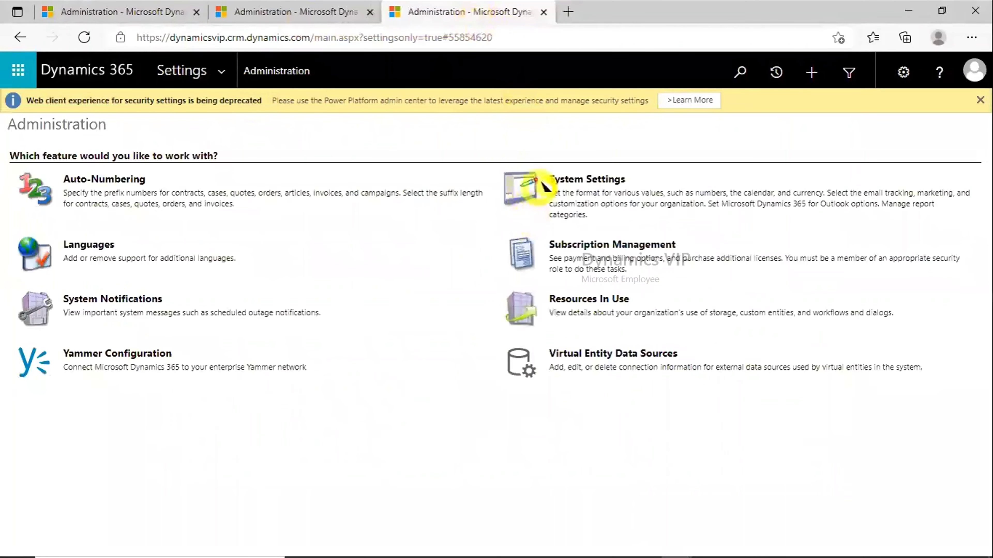
pyautogui.click(589, 306)
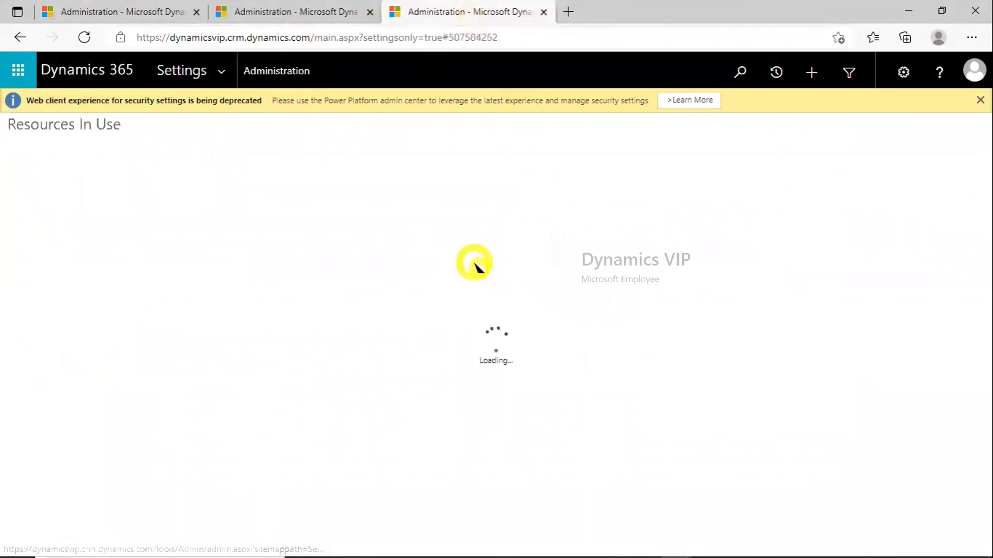
pyautogui.click(326, 14)
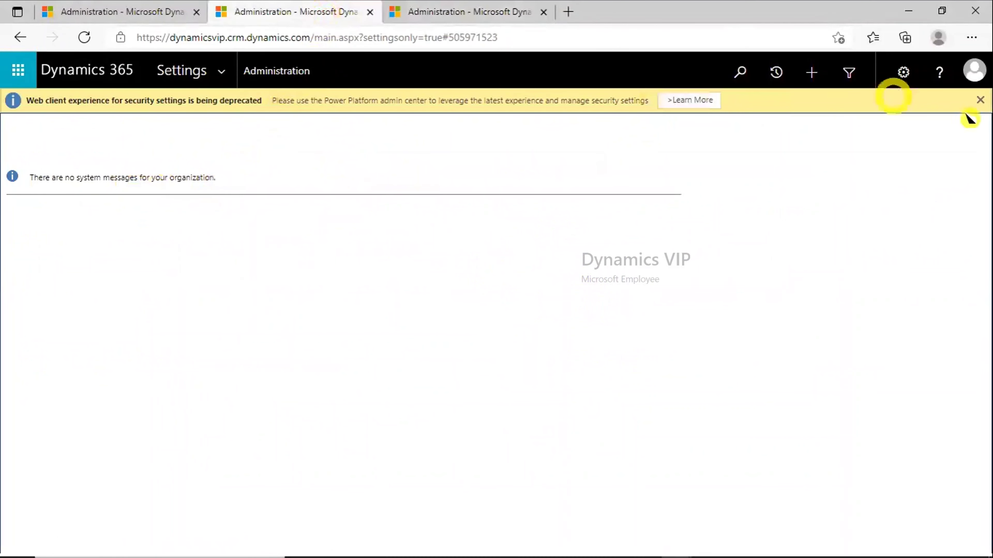
pyautogui.click(980, 100)
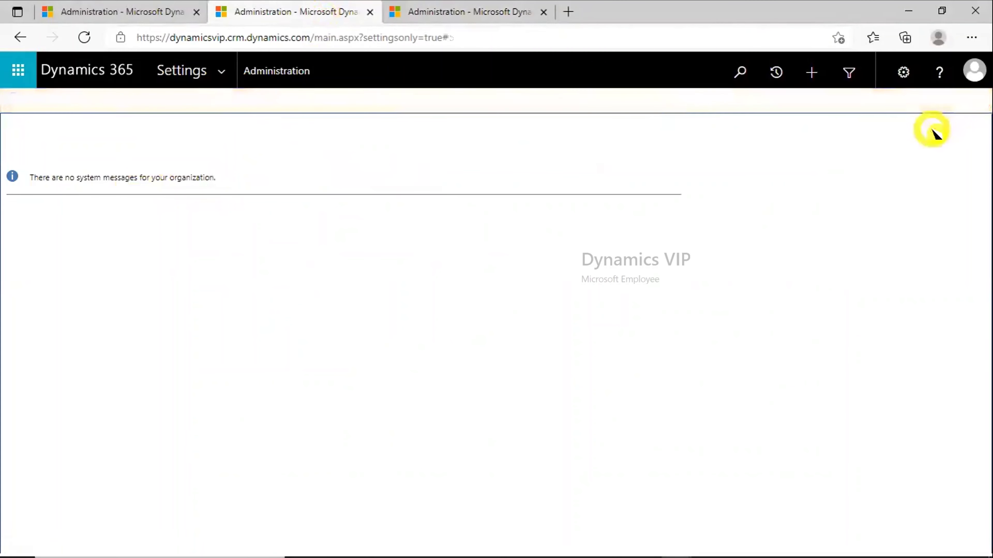
pyautogui.hotkey('ctrl', 'Tab')
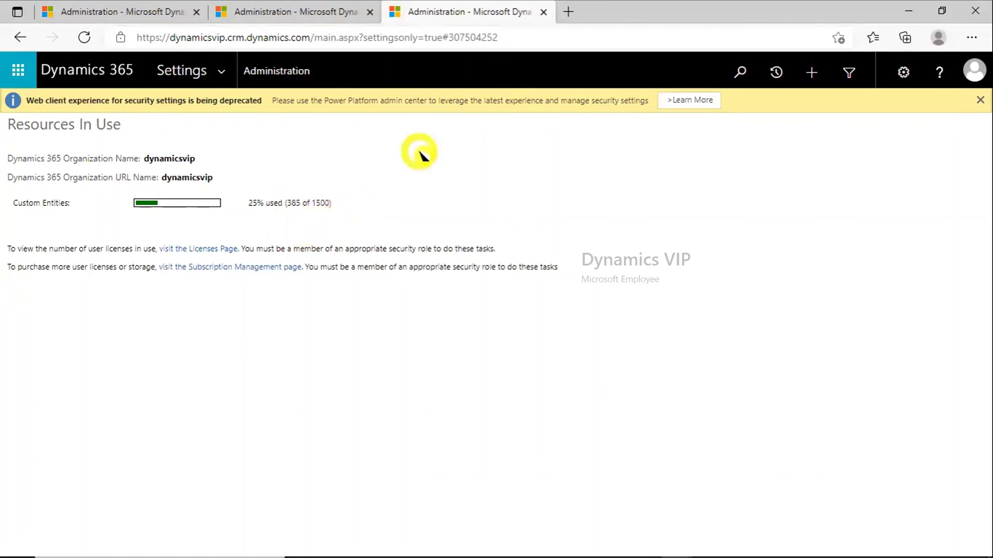
pyautogui.click(172, 11)
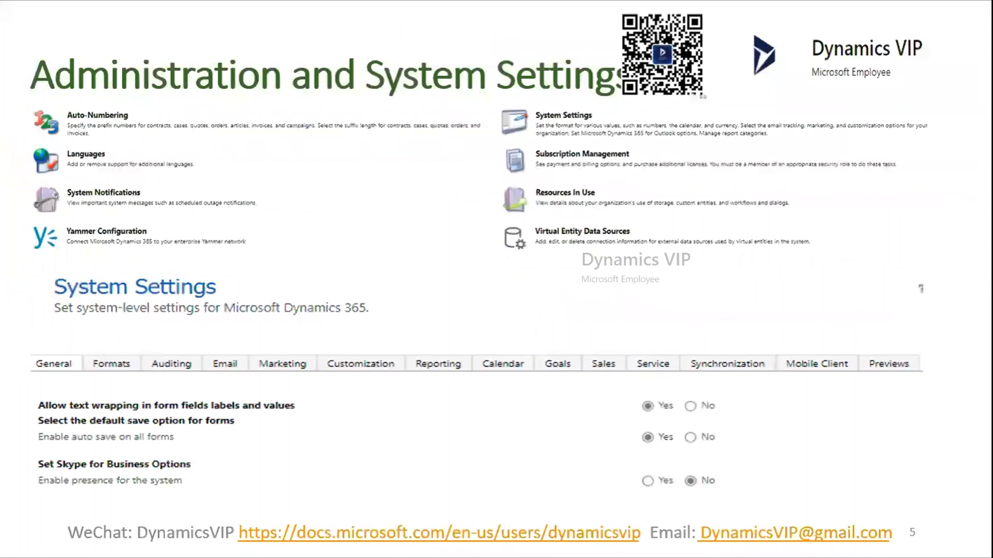
pyautogui.click(586, 356)
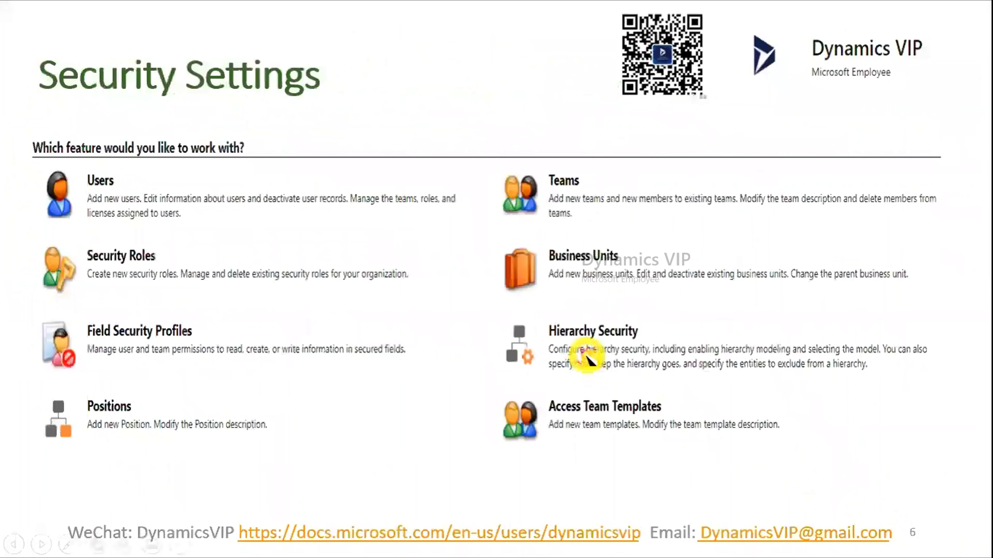
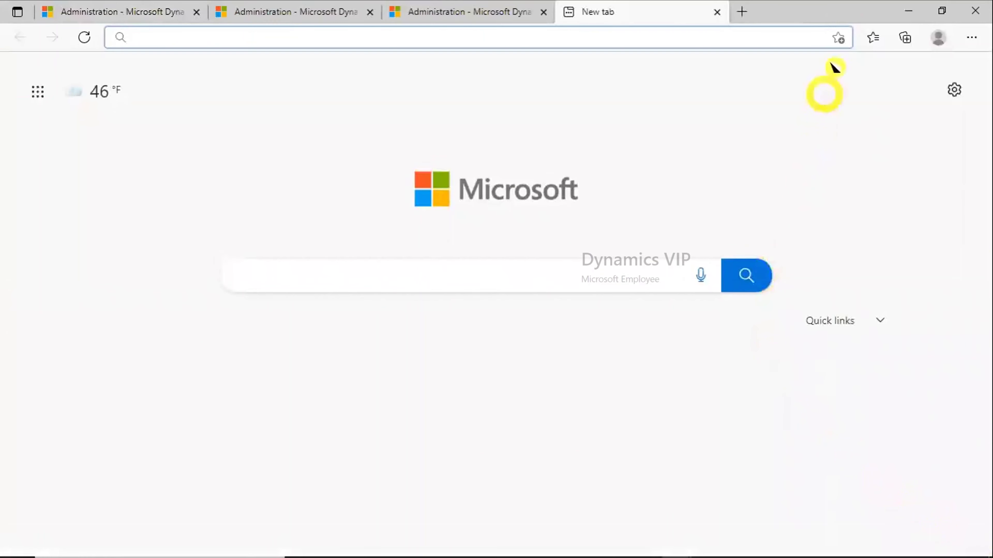
# Go to the Power Platform admin center from the saved favorites and open the dynamicsvip environment's details.
pyautogui.click(875, 37)
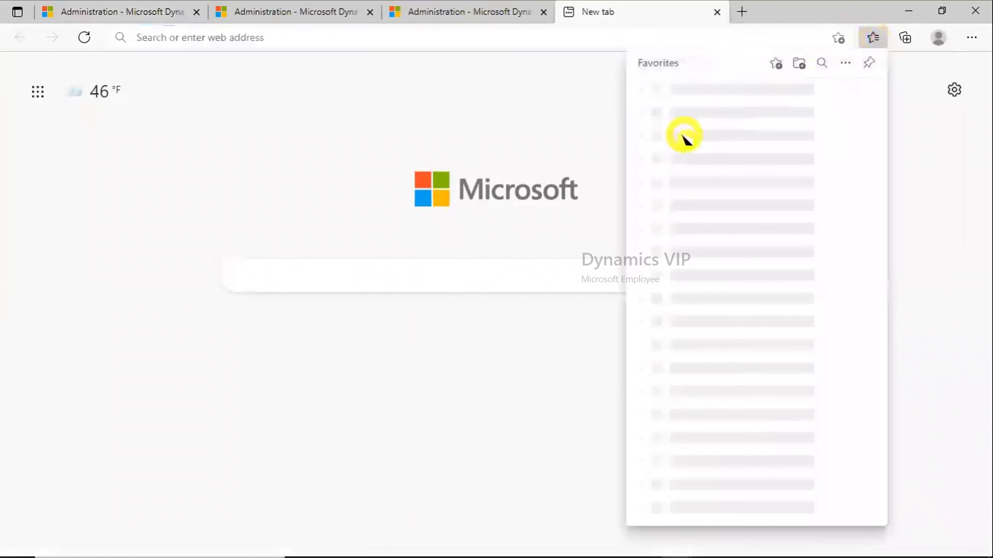
pyautogui.click(718, 169)
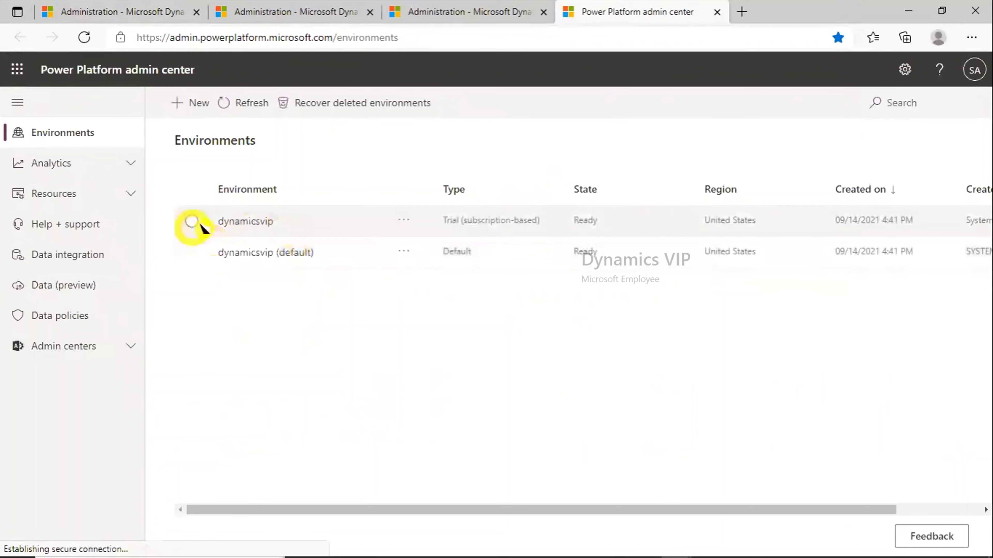
pyautogui.click(245, 221)
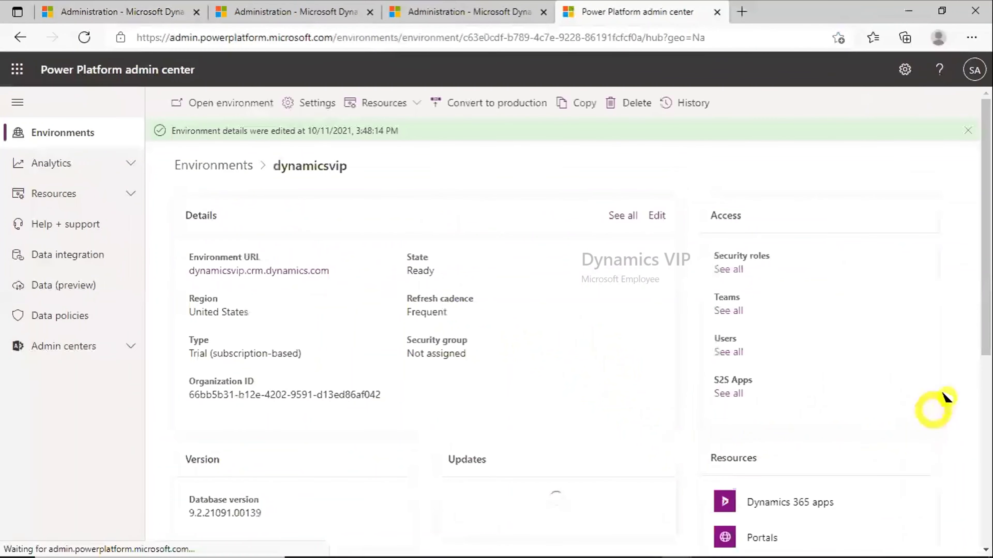
pyautogui.moveTo(977, 342)
pyautogui.mouseDown()
pyautogui.moveTo(978, 368)
pyautogui.moveTo(977, 354)
pyautogui.mouseUp()
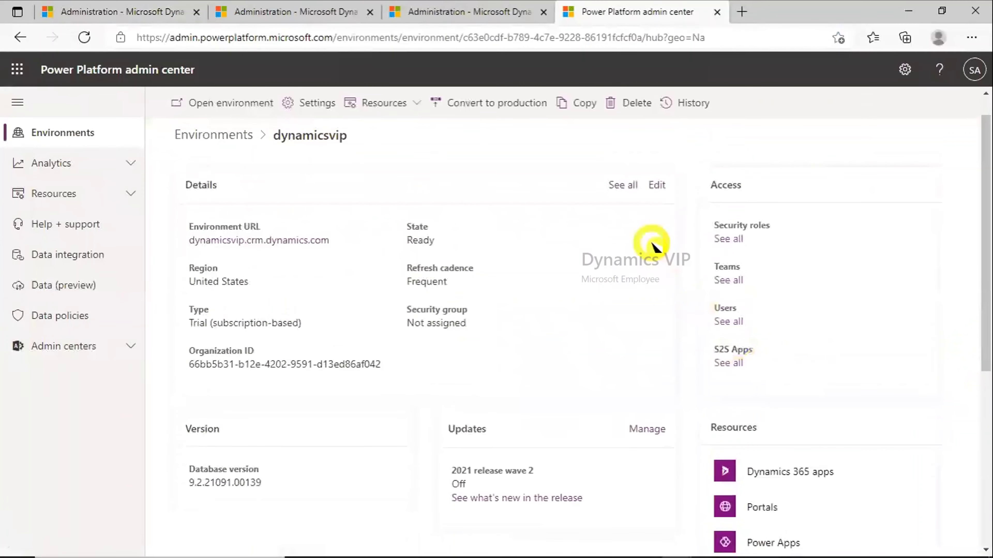
# Open the dynamicsvip environment's details for editing, view the available security groups, and leave the group selection without choosing one.
pyautogui.click(660, 186)
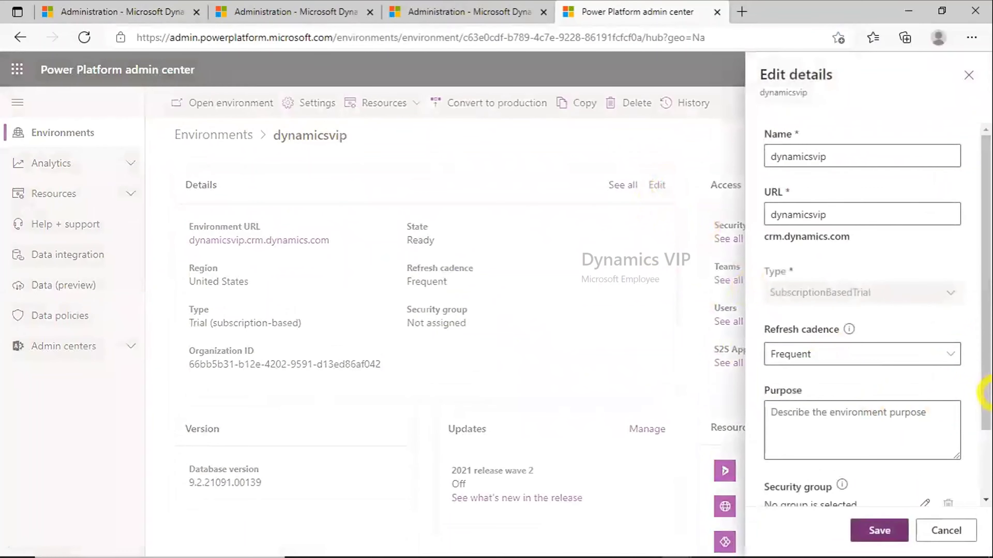
pyautogui.moveTo(981, 393); pyautogui.dragTo(988, 450)
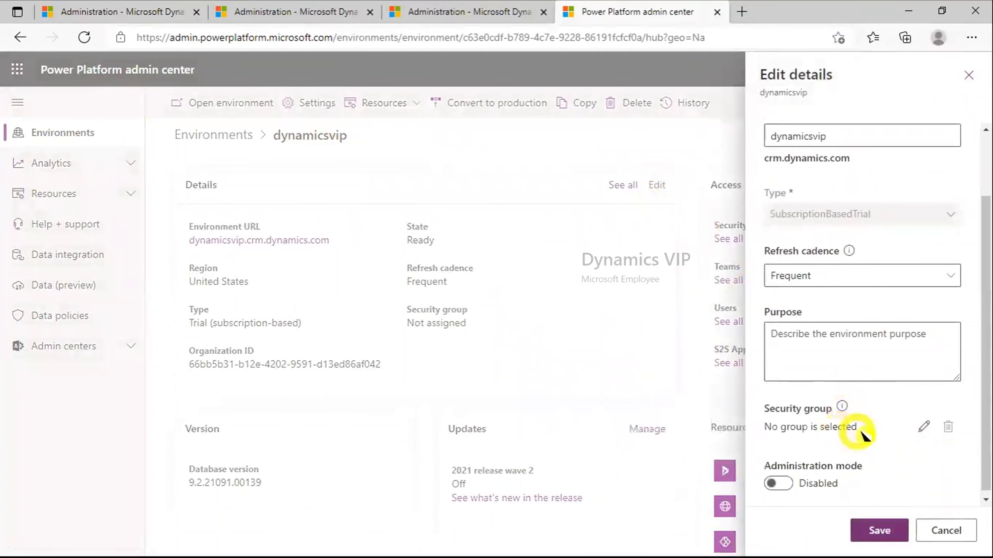
pyautogui.click(925, 429)
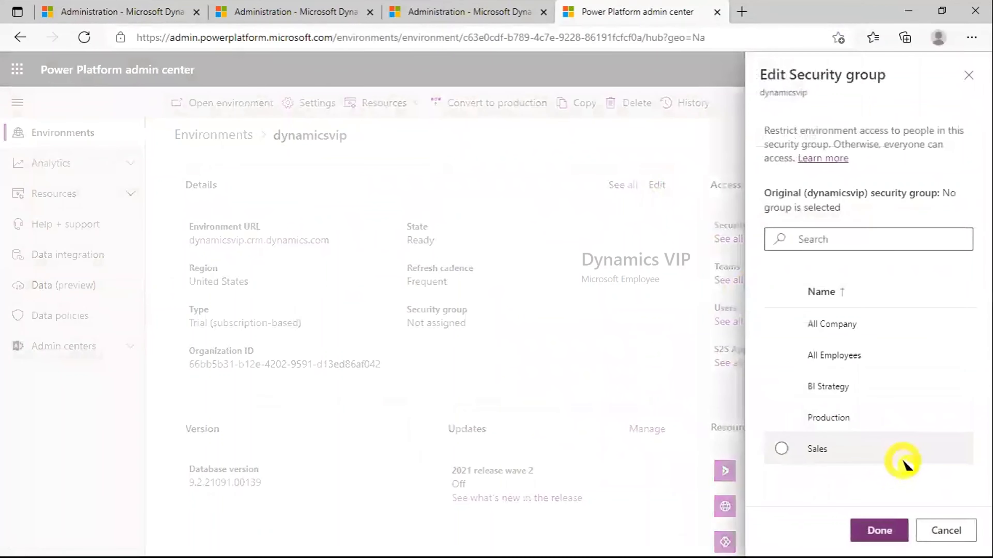
pyautogui.press('Escape')
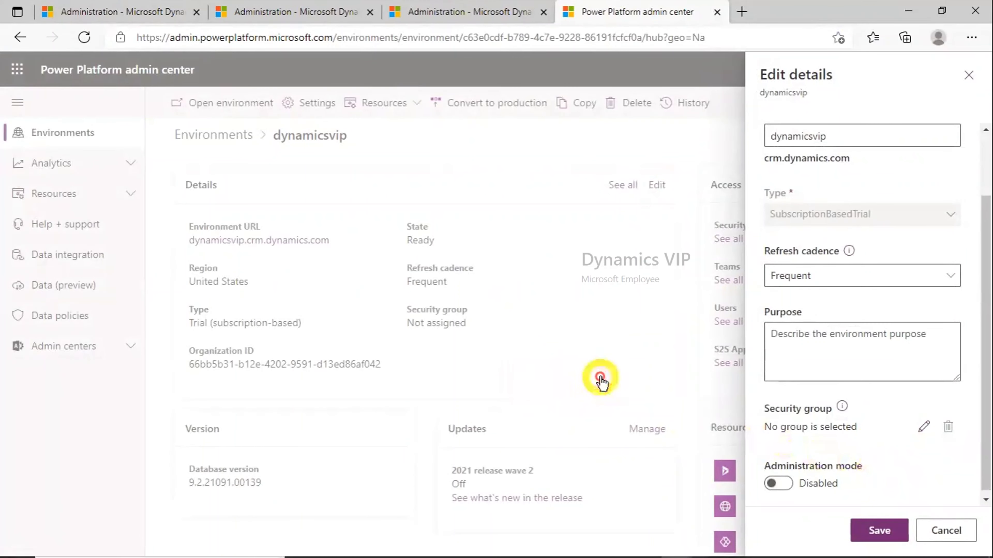
pyautogui.click(508, 16)
pyautogui.click(578, 13)
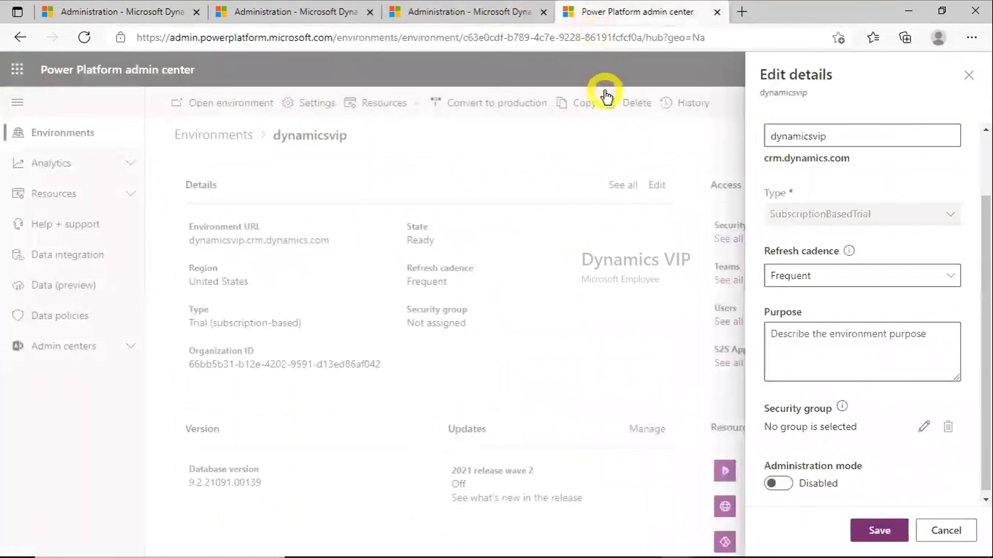
# Load the DynamicsVIP apps page from the saved favorites in a new browser tab.
pyautogui.moveTo(981, 552)
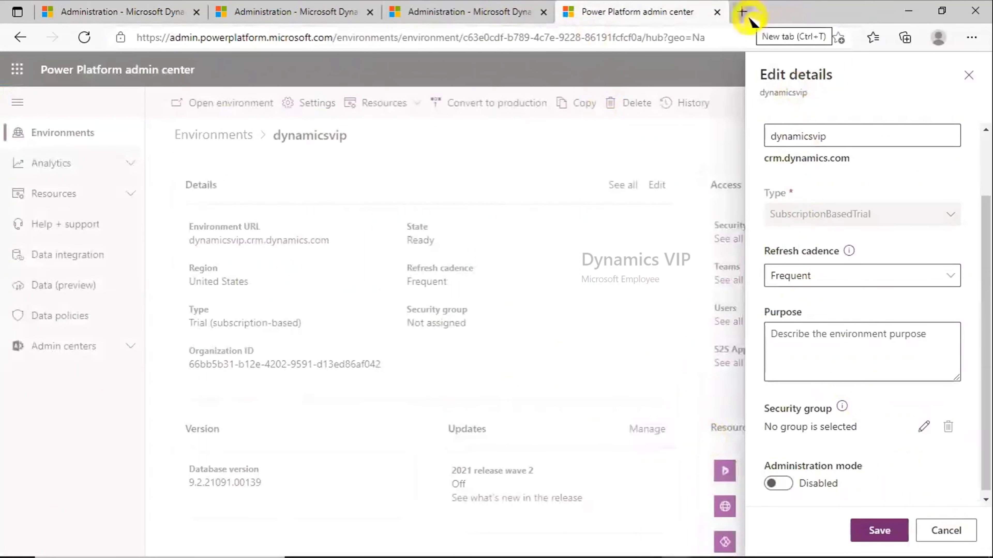
pyautogui.click(741, 12)
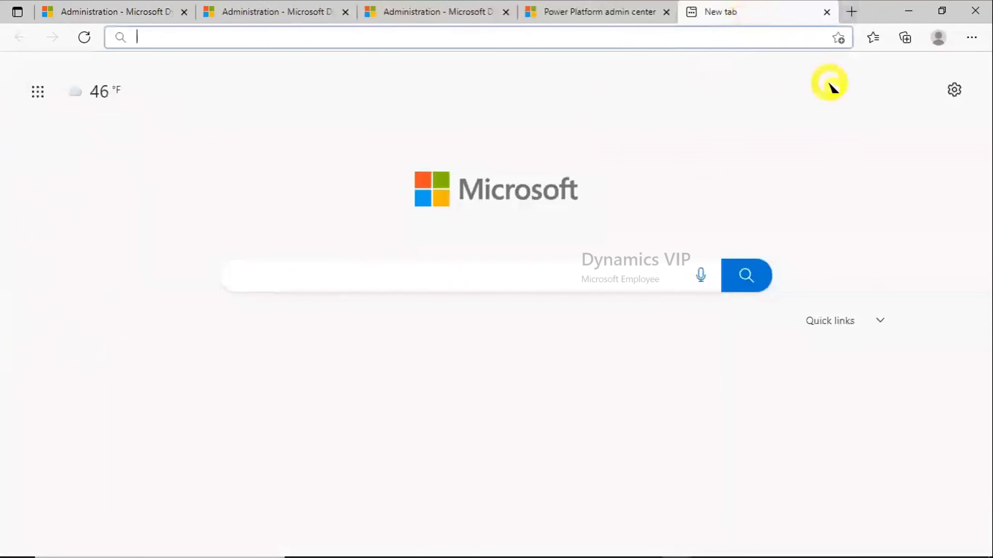
pyautogui.click(873, 38)
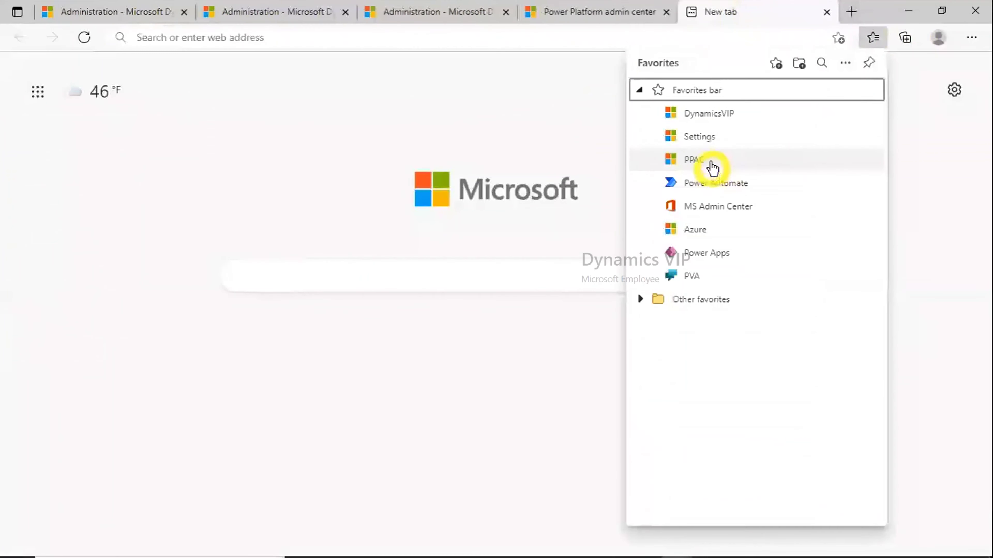
pyautogui.click(712, 123)
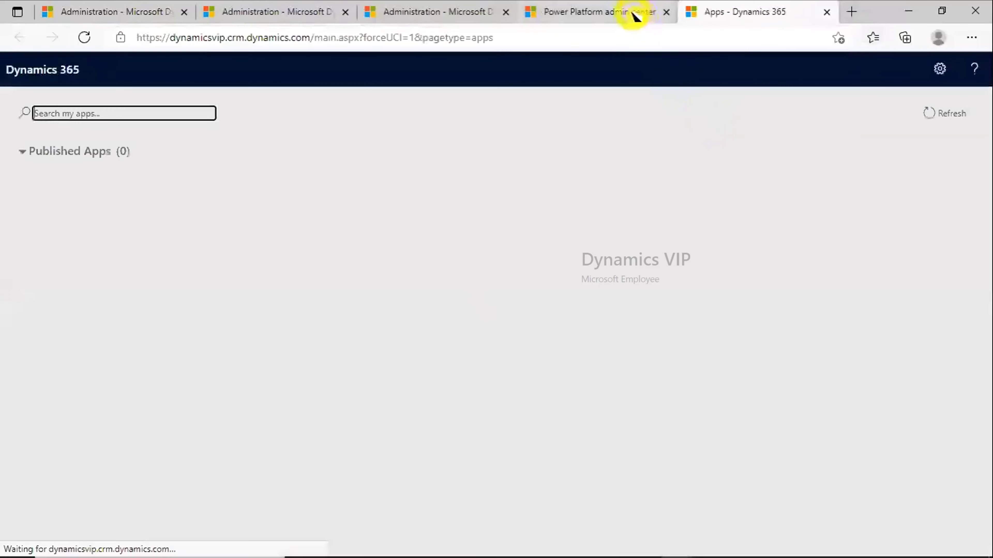
# Return to the Power Platform admin center, leave the environment details unedited, and open the dynamicsvip environment's settings.
pyautogui.click(632, 12)
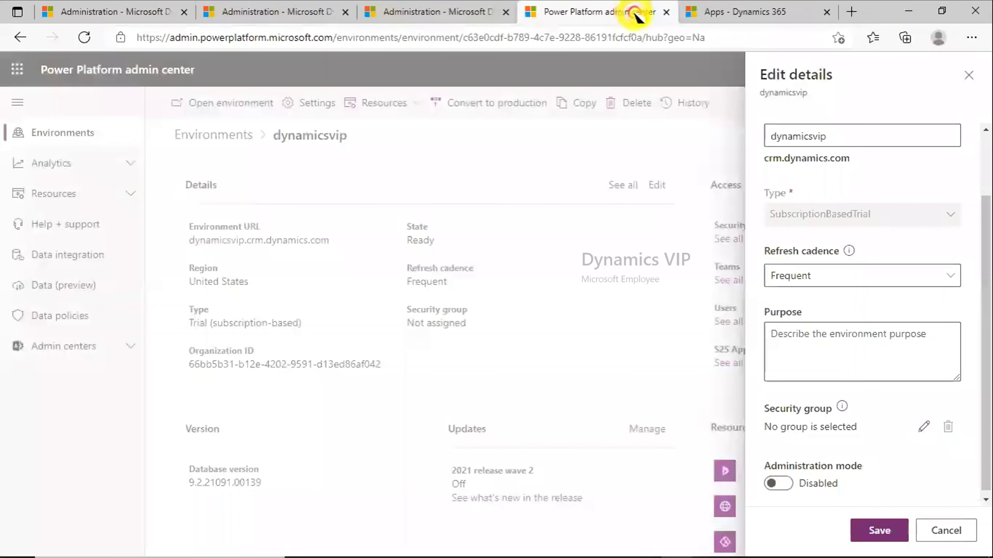
pyautogui.click(969, 77)
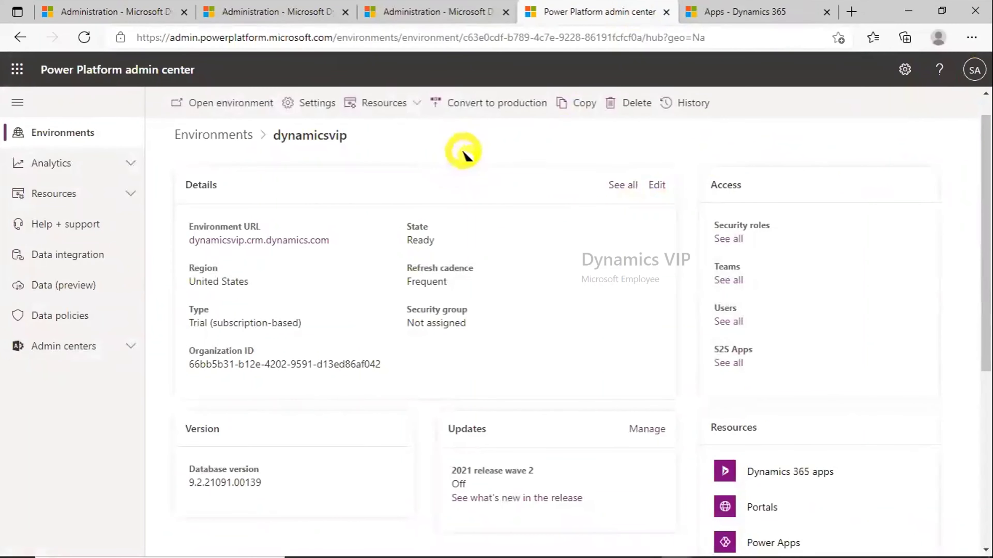
pyautogui.click(314, 114)
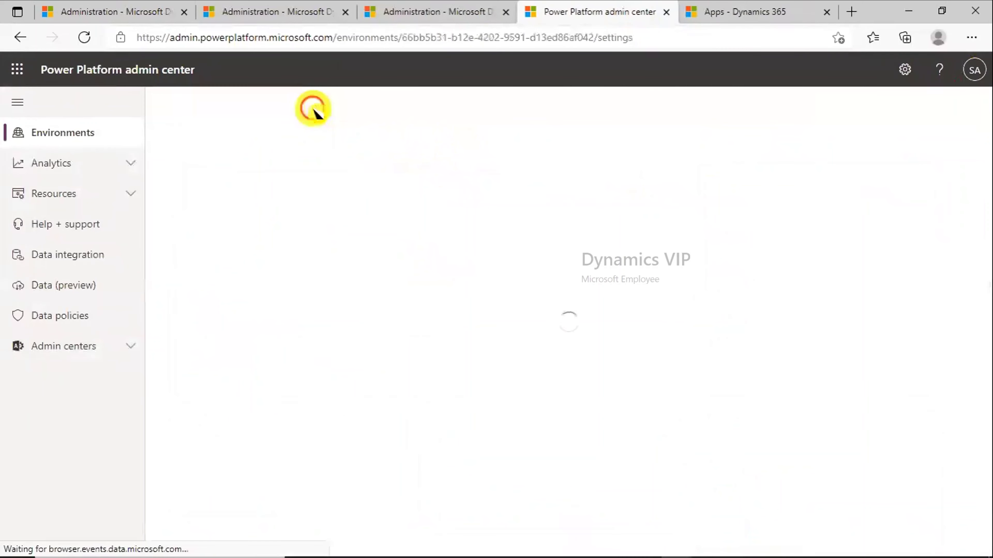
# From the Dynamics 365 apps page, open the organization's advanced settings in a separate browser tab.
pyautogui.click(760, 11)
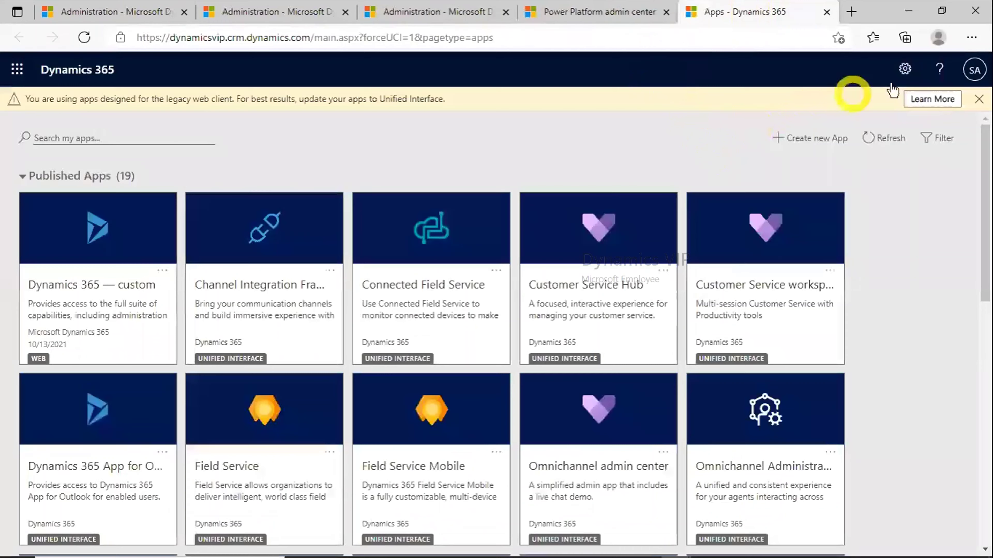
pyautogui.click(905, 70)
pyautogui.click(794, 136)
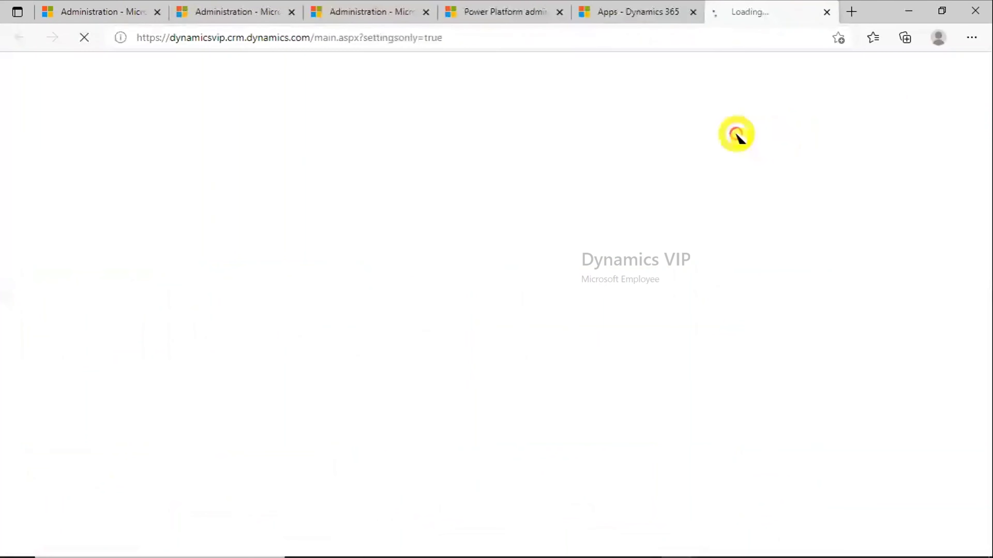
# Go back to the environment settings in the Power Platform admin center and open Teams under Users + permissions.
pyautogui.click(528, 23)
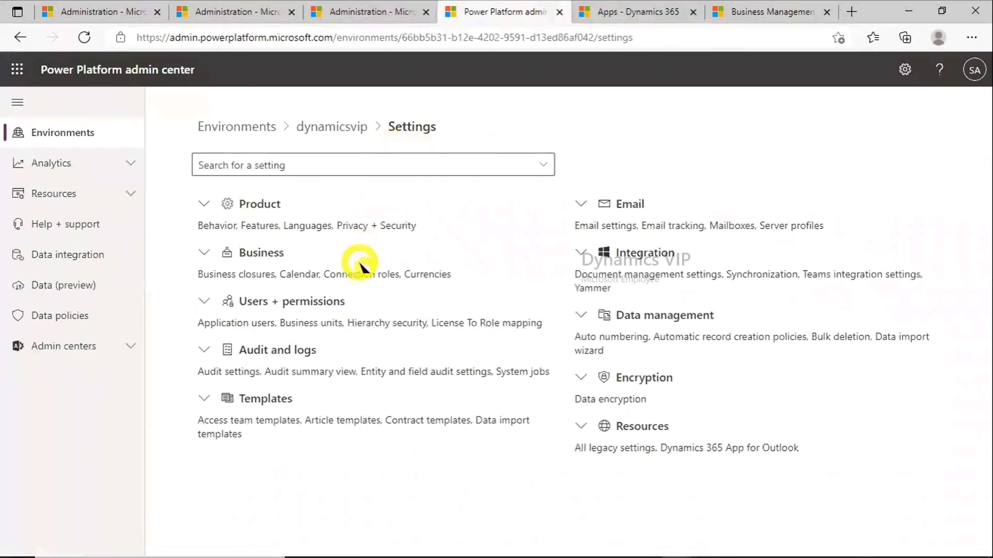
pyautogui.click(205, 302)
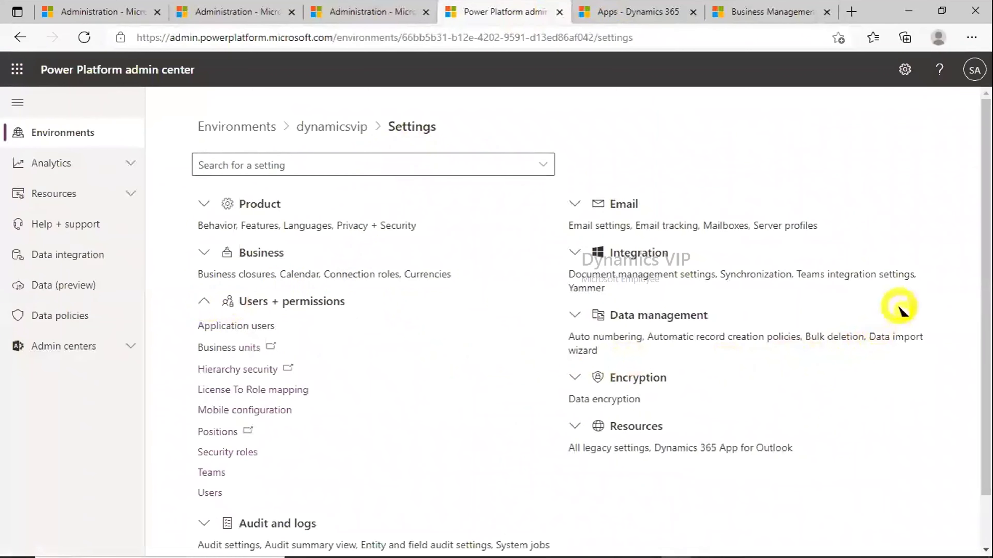
pyautogui.moveTo(978, 340); pyautogui.dragTo(982, 415)
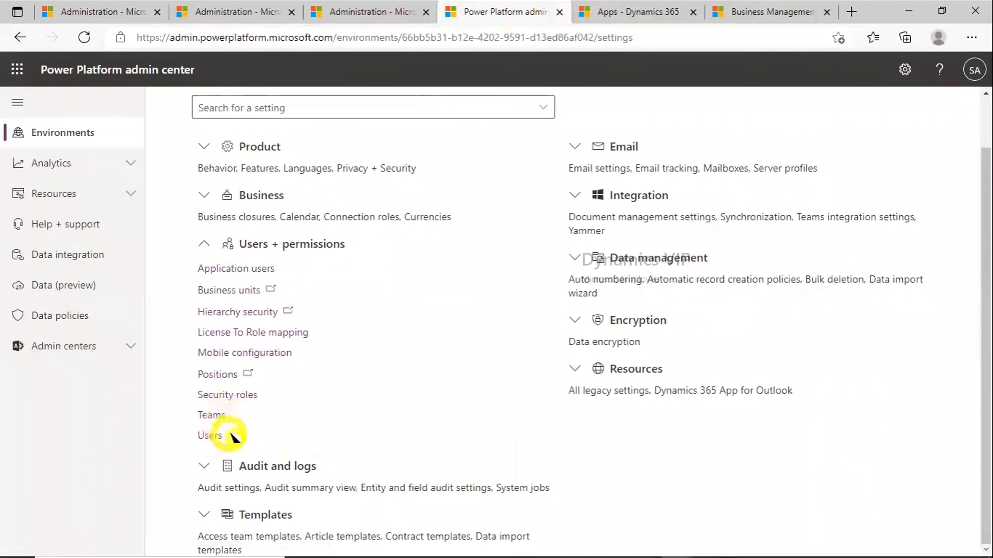
pyautogui.click(218, 415)
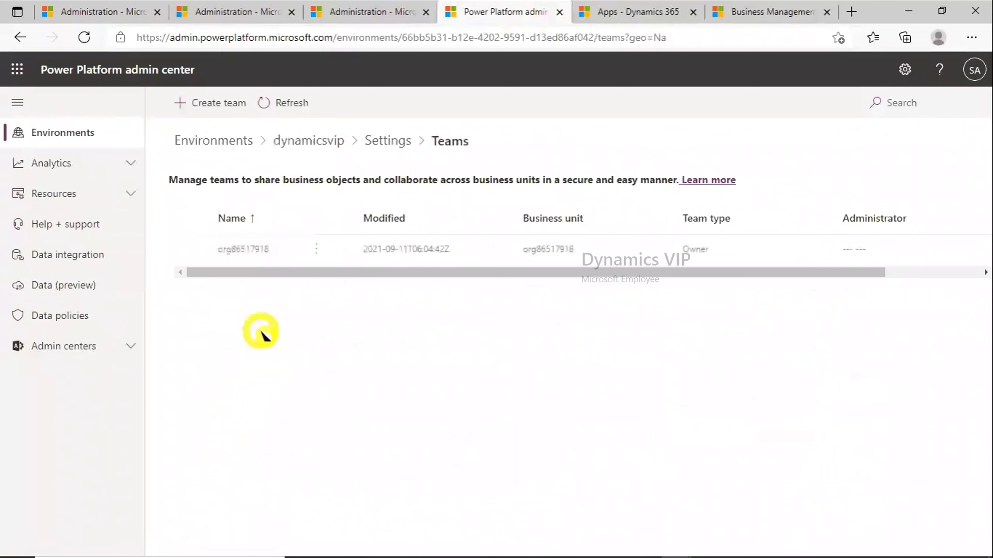
# Create an Owner team named Sales Managers in business unit org86517918 with System Administrator as its administrator.
pyautogui.click(211, 104)
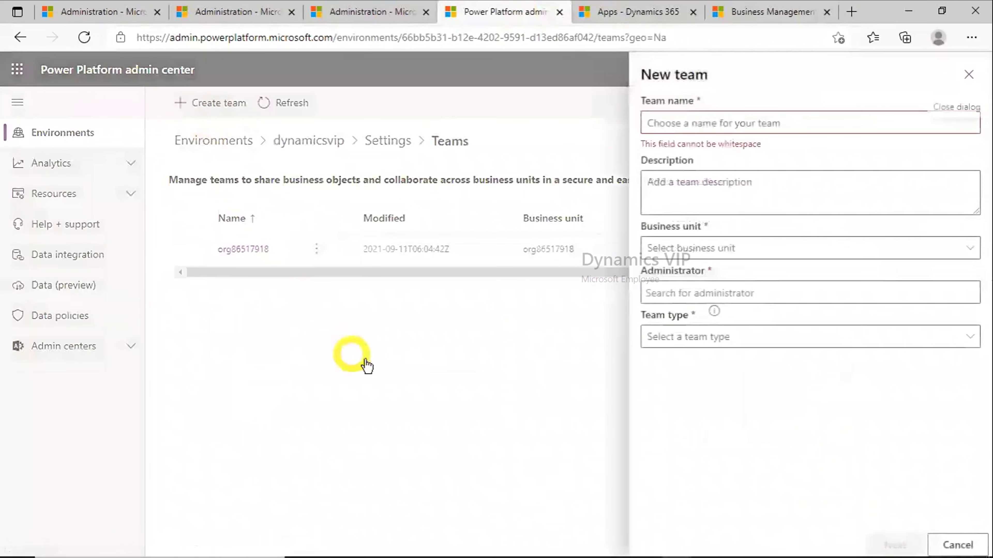
pyautogui.click(759, 124)
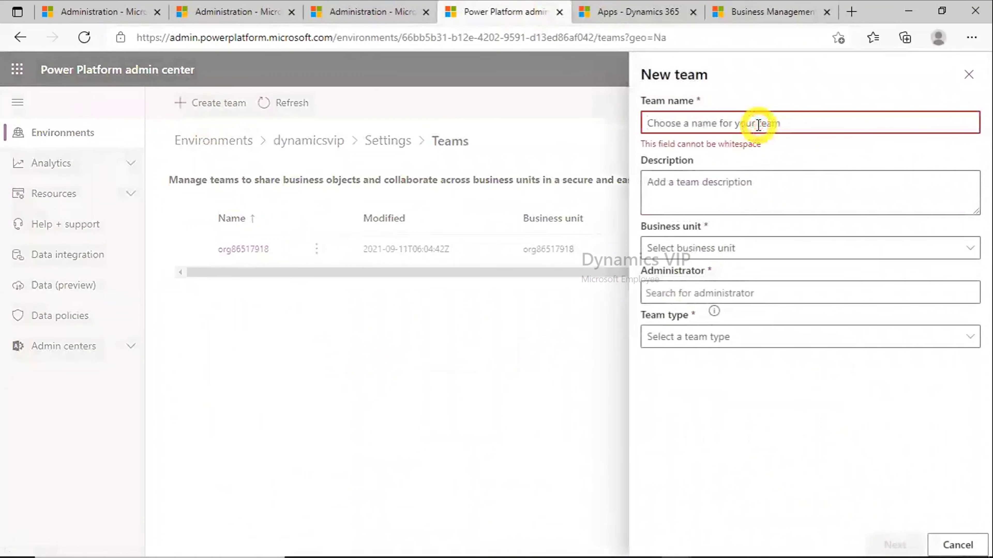
pyautogui.write('Sales Managers')
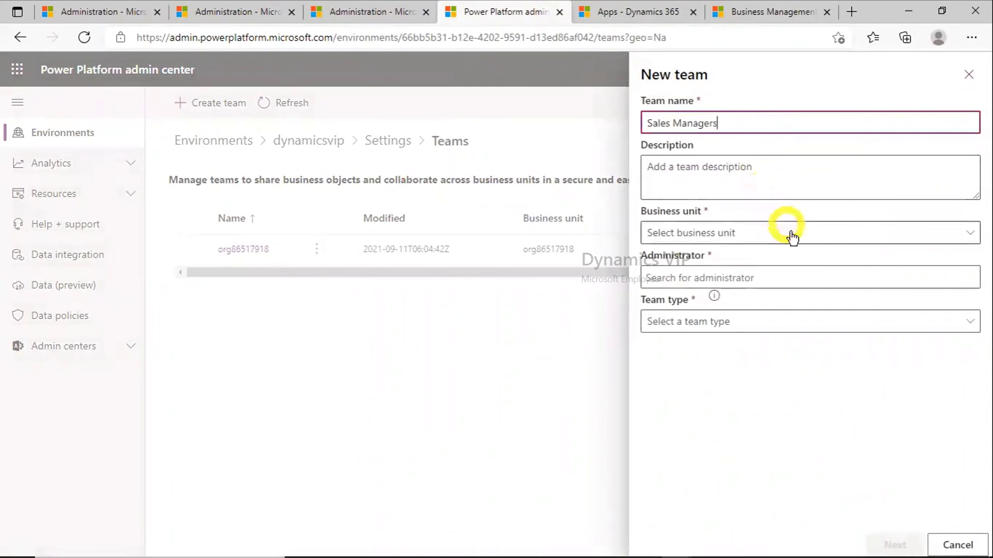
pyautogui.click(883, 241)
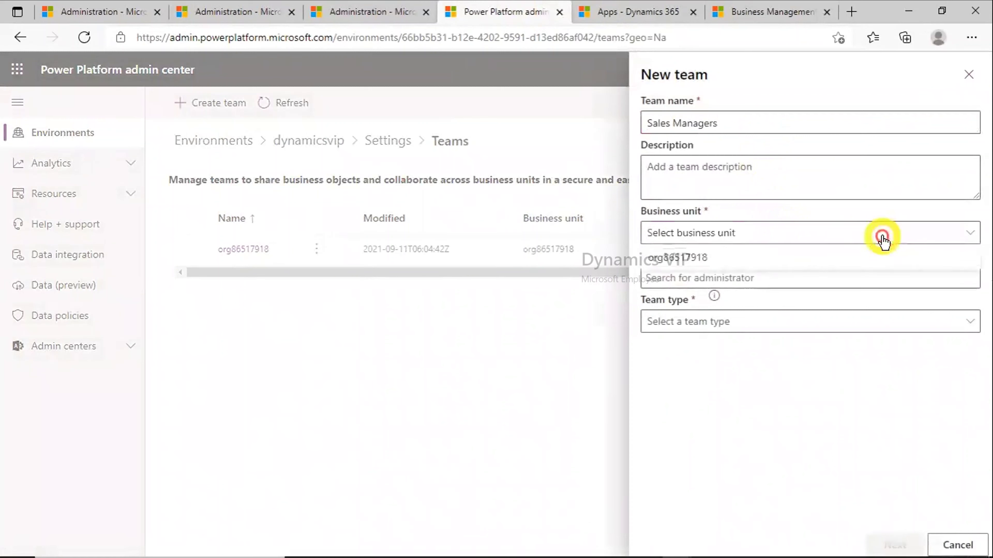
pyautogui.click(721, 261)
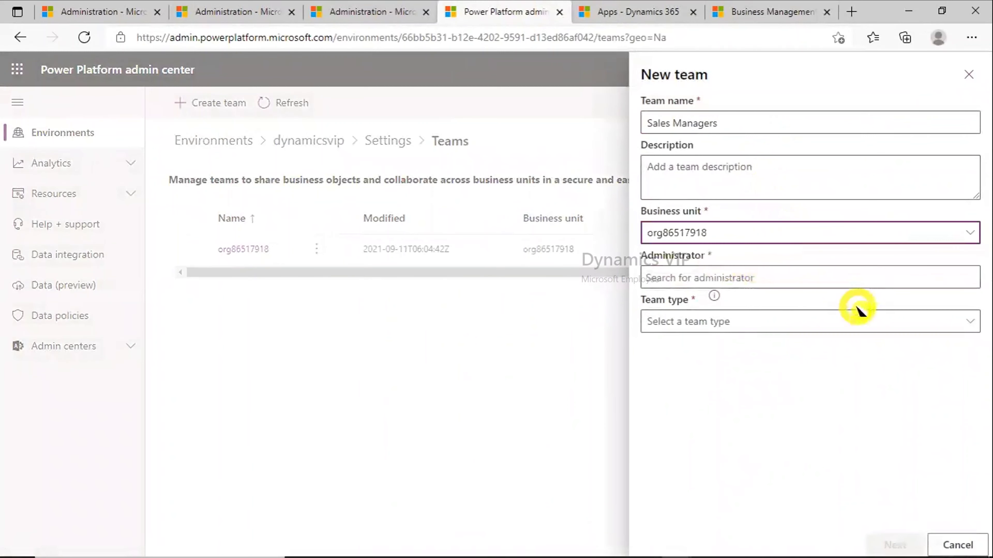
pyautogui.click(847, 281)
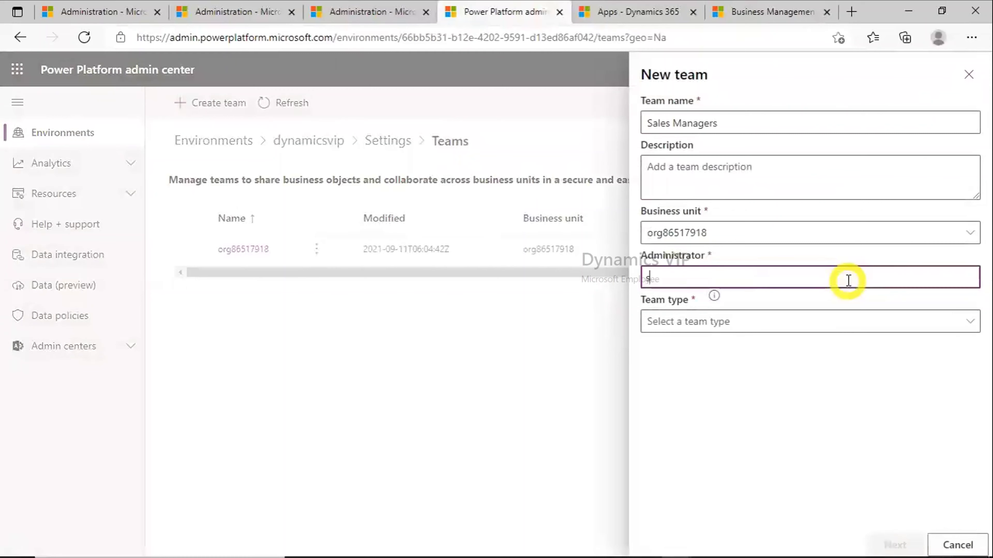
pyautogui.write('S')
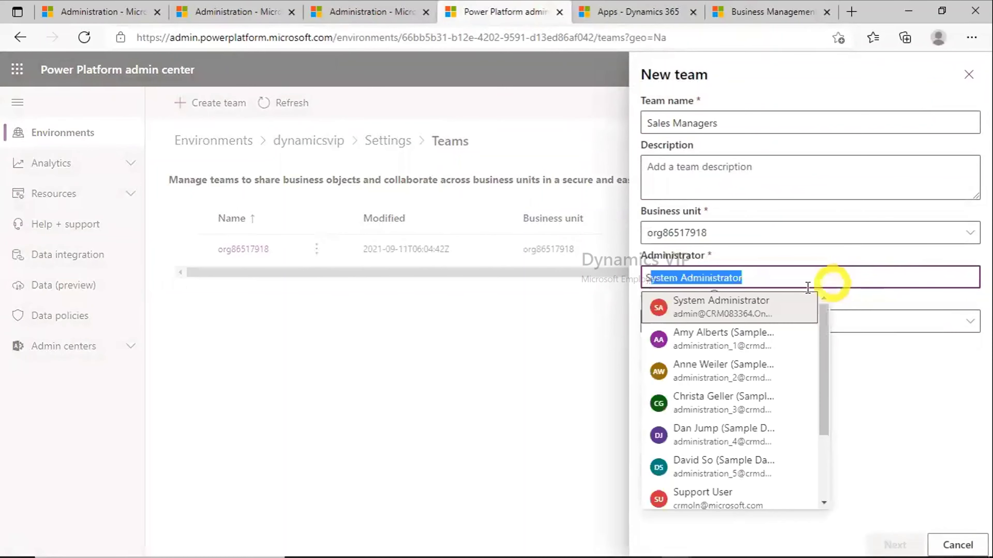
pyautogui.click(766, 309)
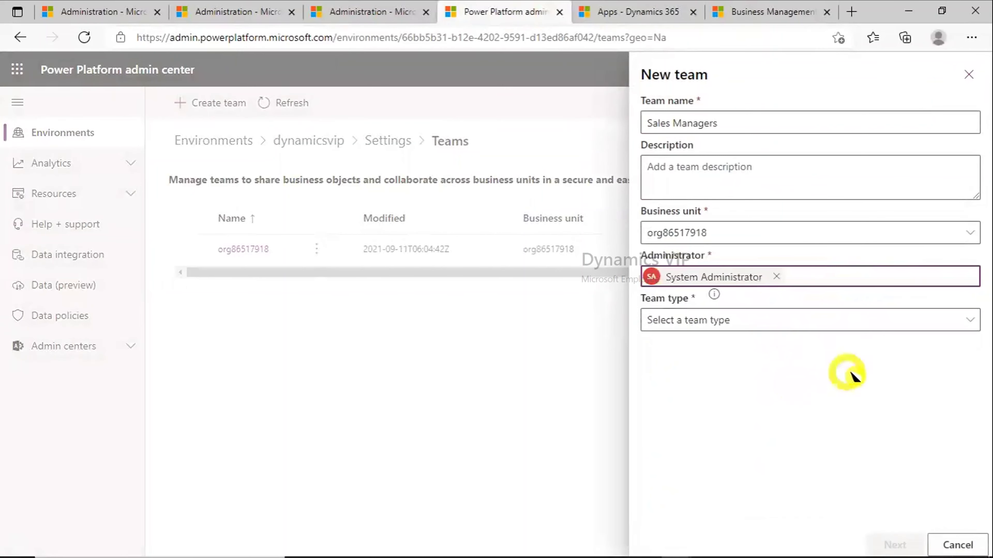
pyautogui.click(968, 321)
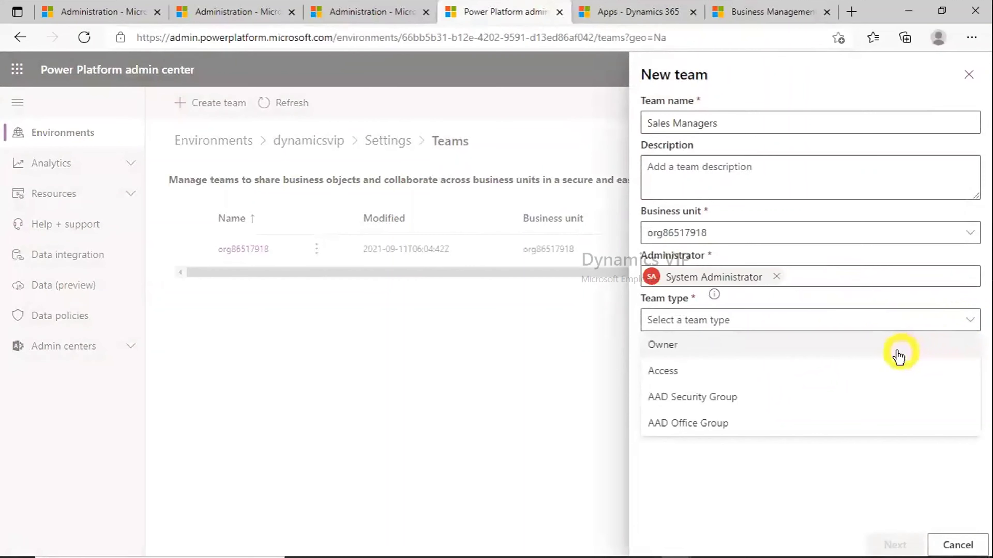
pyautogui.click(760, 356)
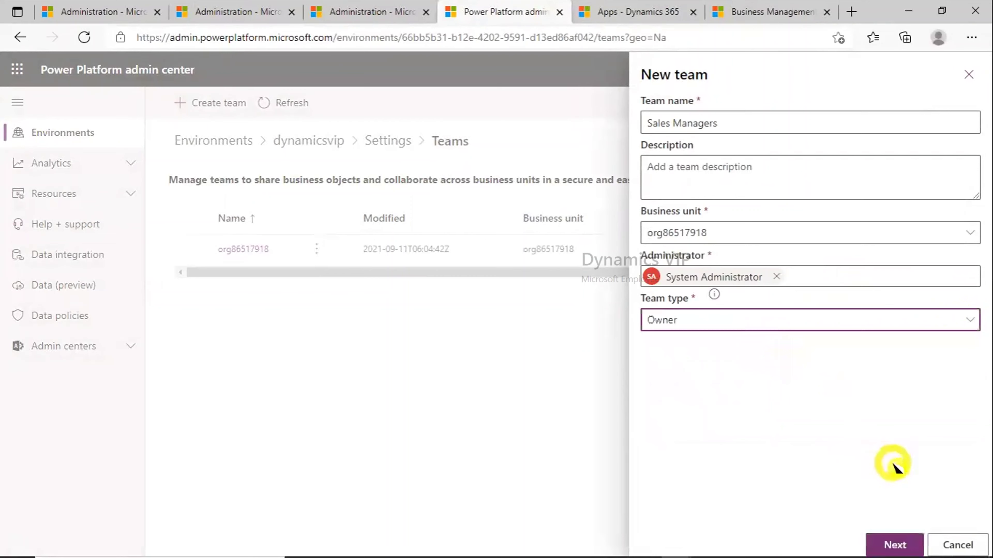
pyautogui.click(896, 544)
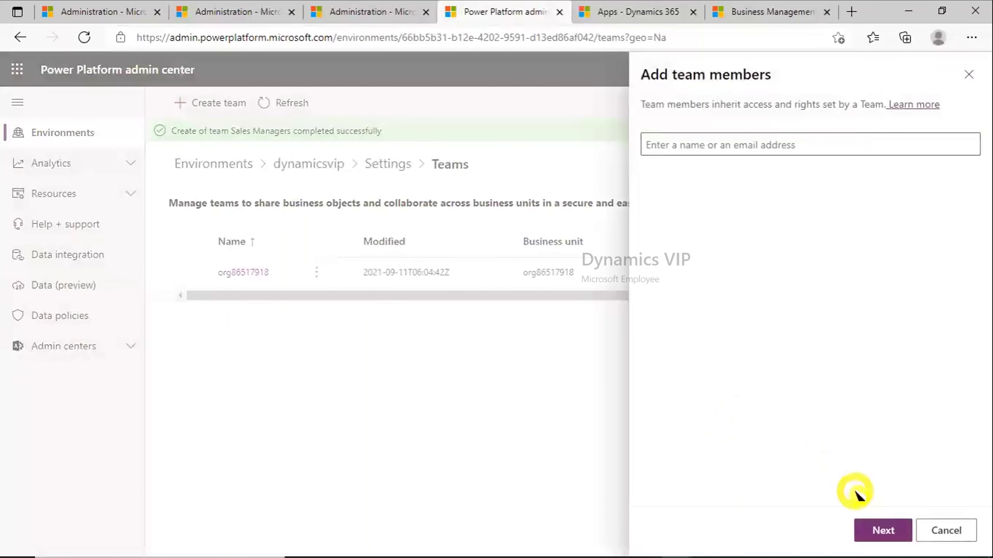
# Skip adding members to the Sales Managers team, assign it the Sales Manager security role, and save.
pyautogui.click(883, 531)
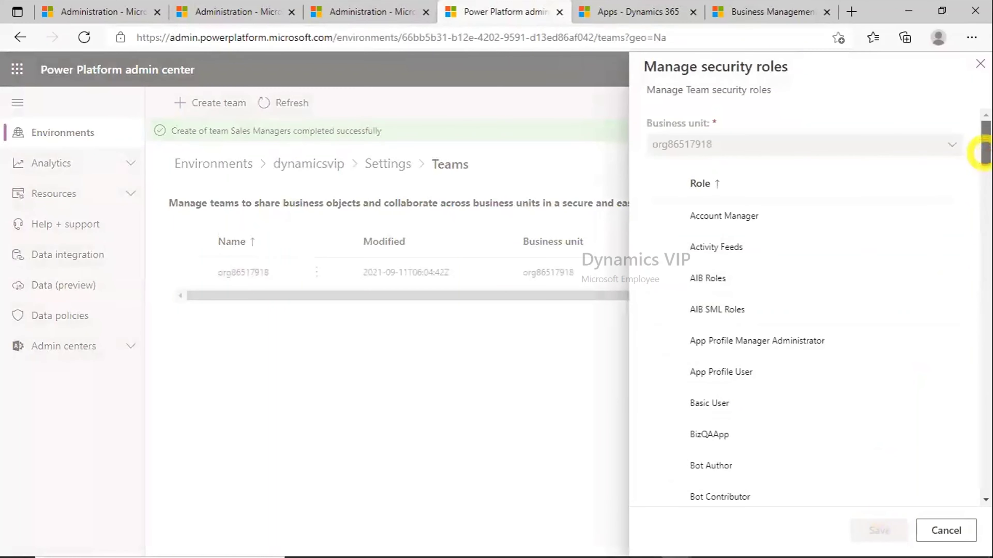
pyautogui.scroll(-1, 982, 153)
pyautogui.moveTo(982, 154); pyautogui.dragTo(982, 180)
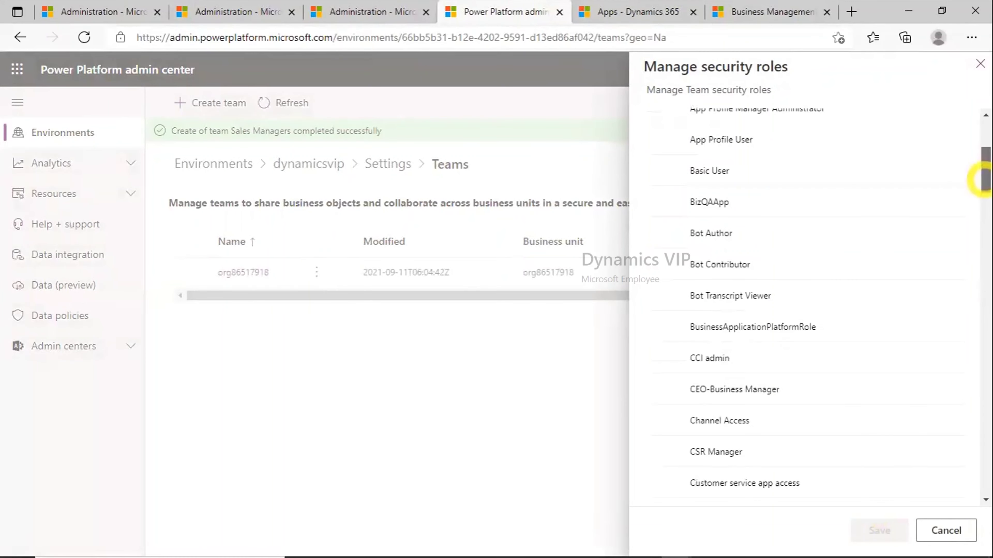
pyautogui.moveTo(981, 180); pyautogui.dragTo(982, 200)
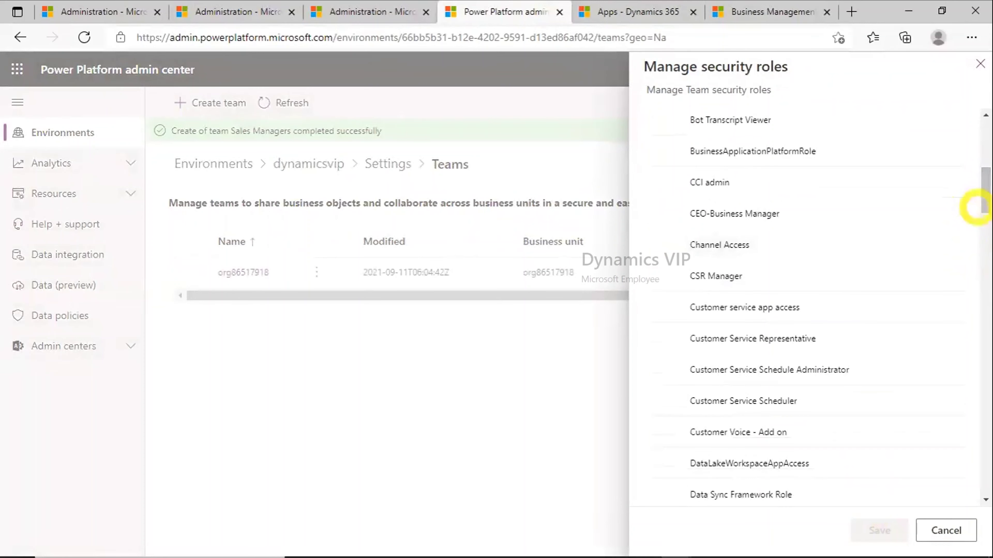
pyautogui.moveTo(979, 195); pyautogui.dragTo(983, 396)
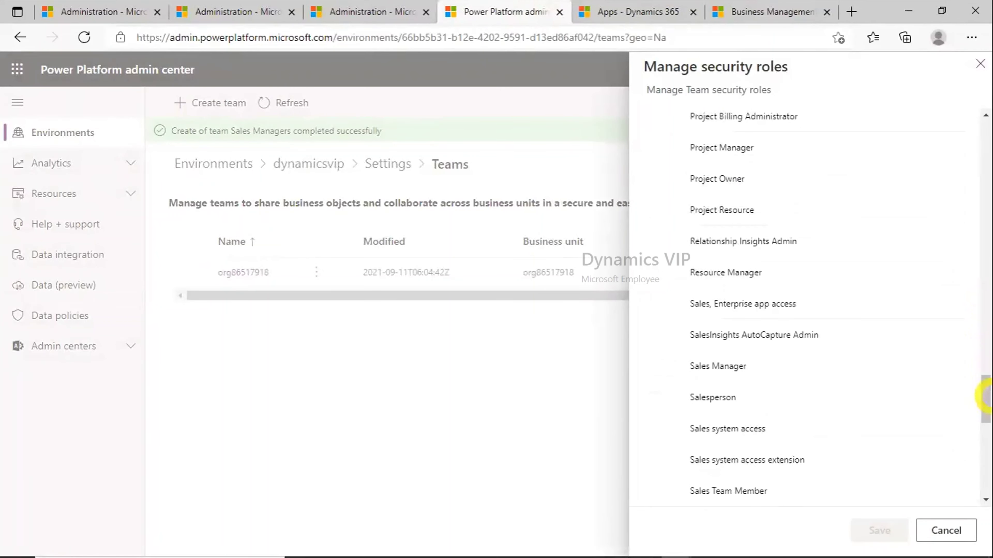
pyautogui.click(664, 368)
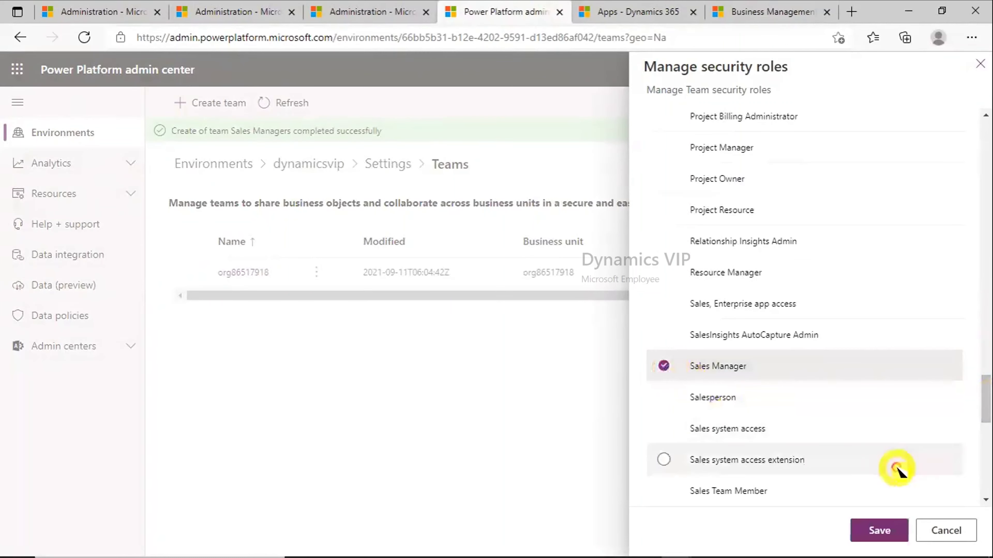
pyautogui.click(882, 526)
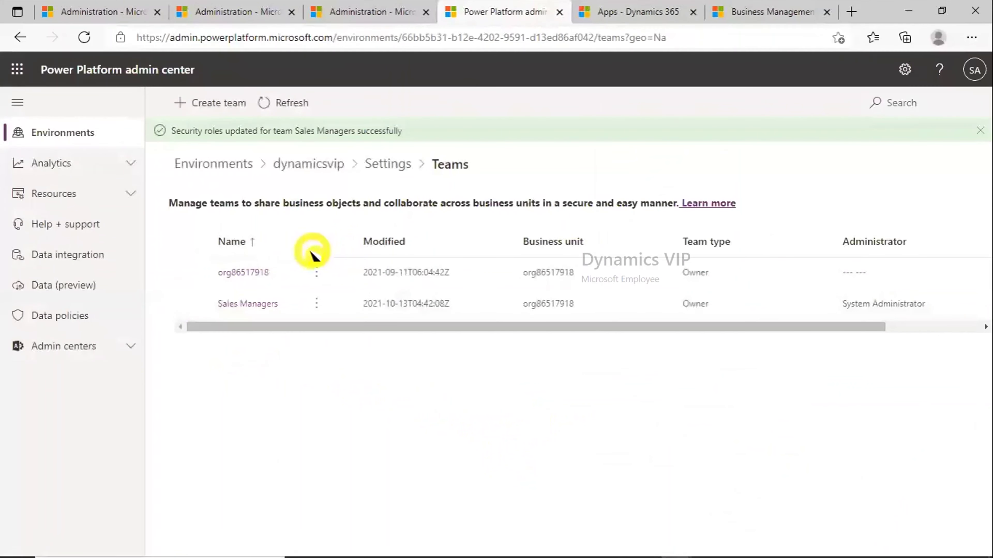
# In the environment's security roles under Users + permissions, copy the Sales Manager role under the name Sales Managers.
pyautogui.click(382, 164)
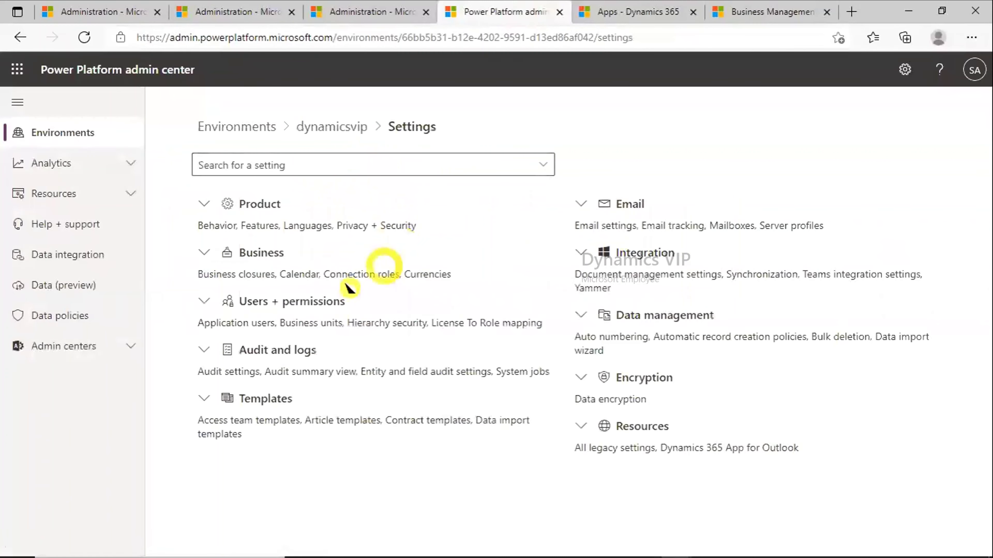
pyautogui.click(204, 302)
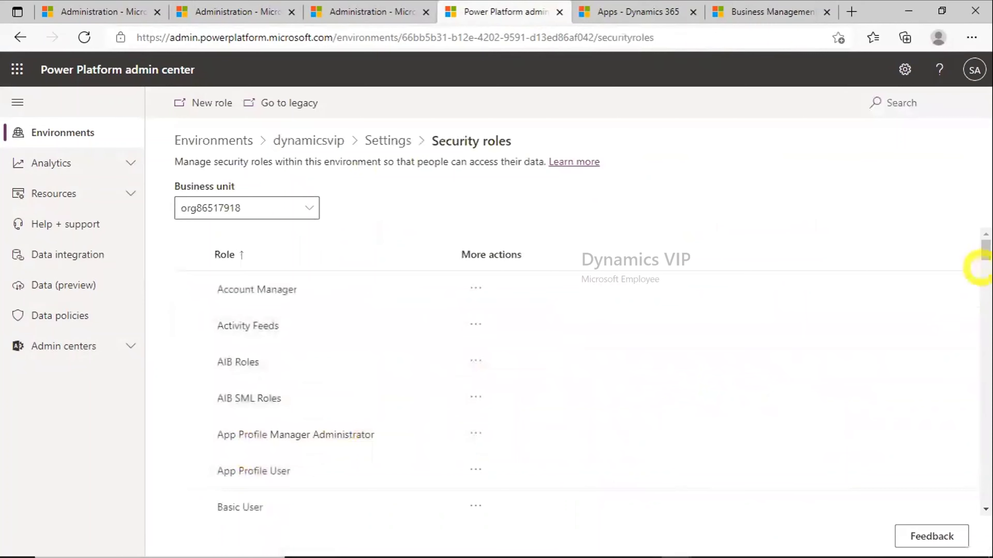
pyautogui.moveTo(985, 253); pyautogui.dragTo(988, 445)
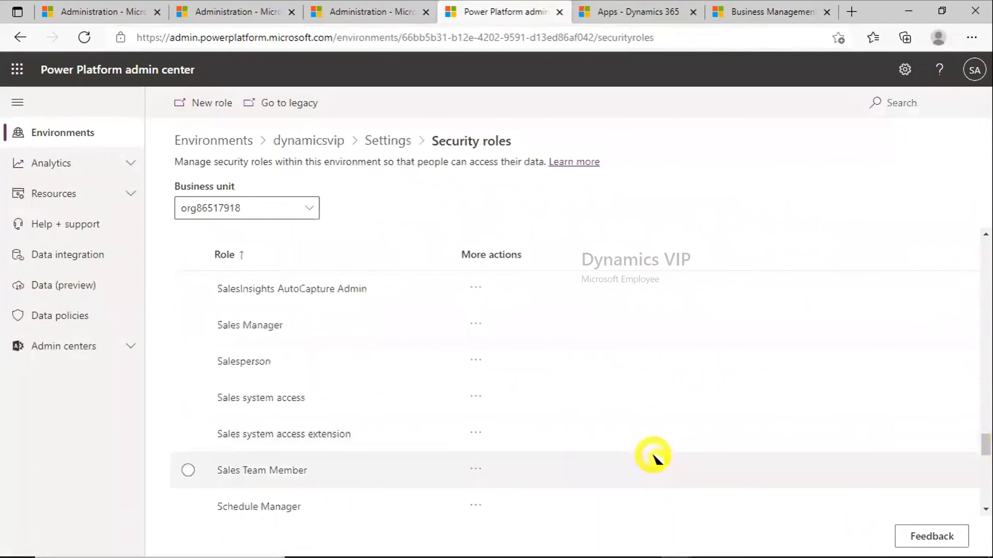
pyautogui.click(475, 327)
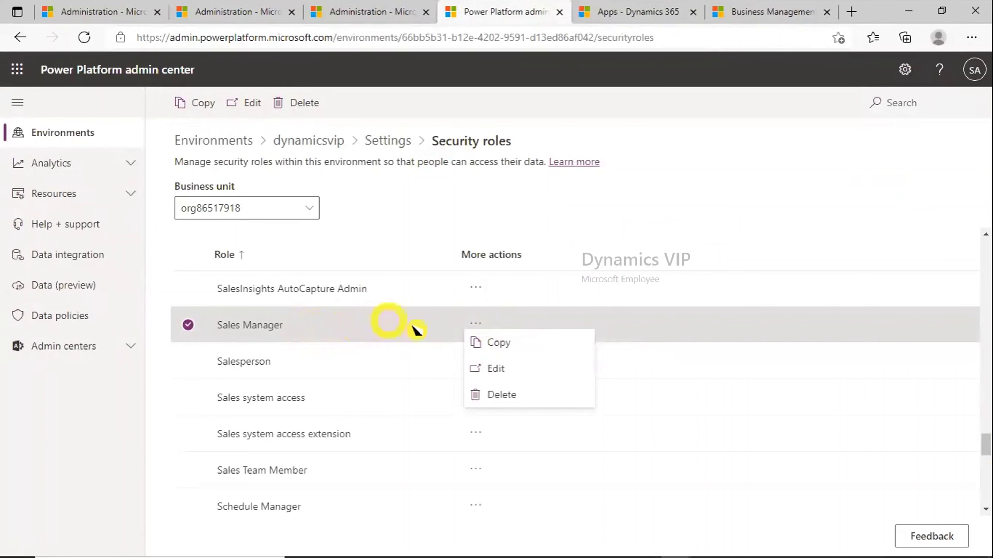
pyautogui.click(489, 344)
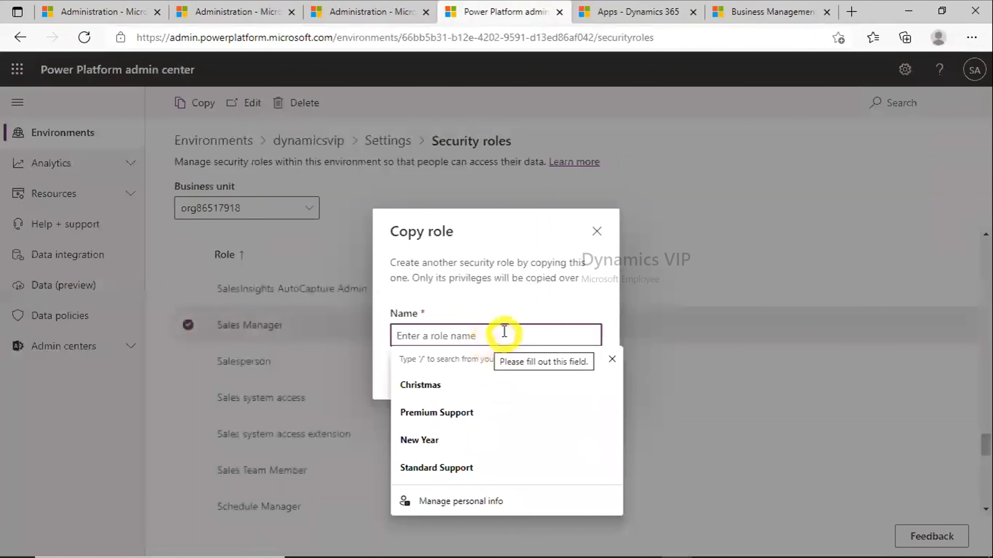
pyautogui.click(504, 333)
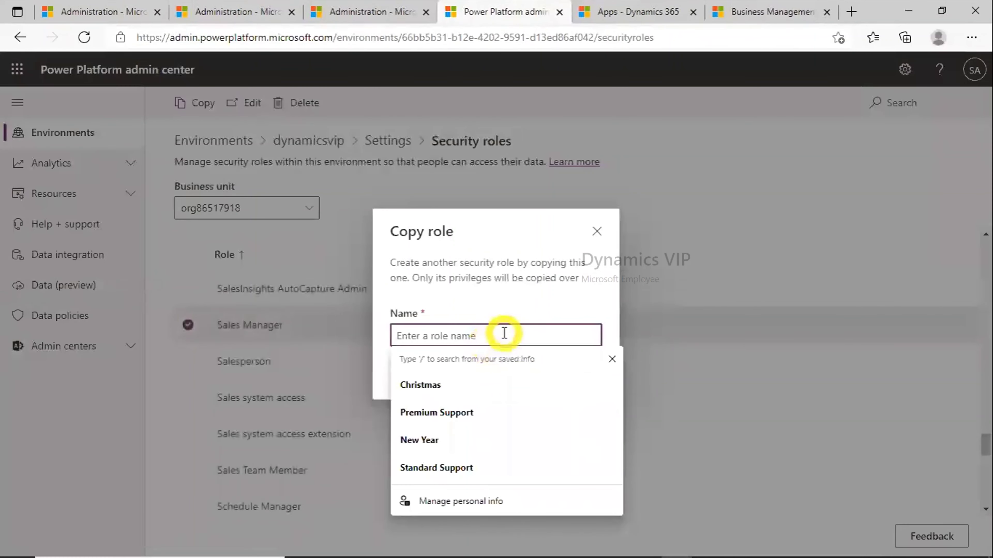
pyautogui.write('Sales Manager')
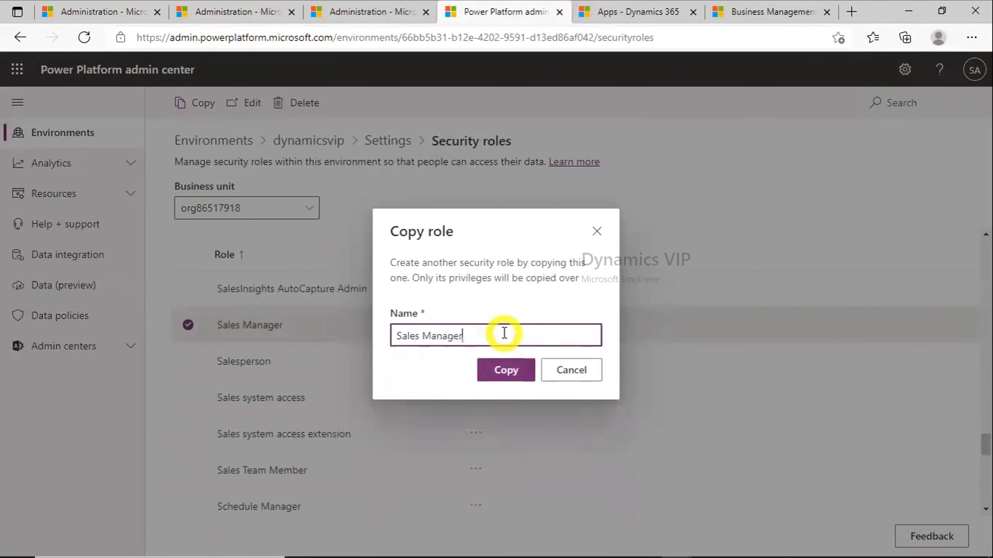
pyautogui.click(508, 371)
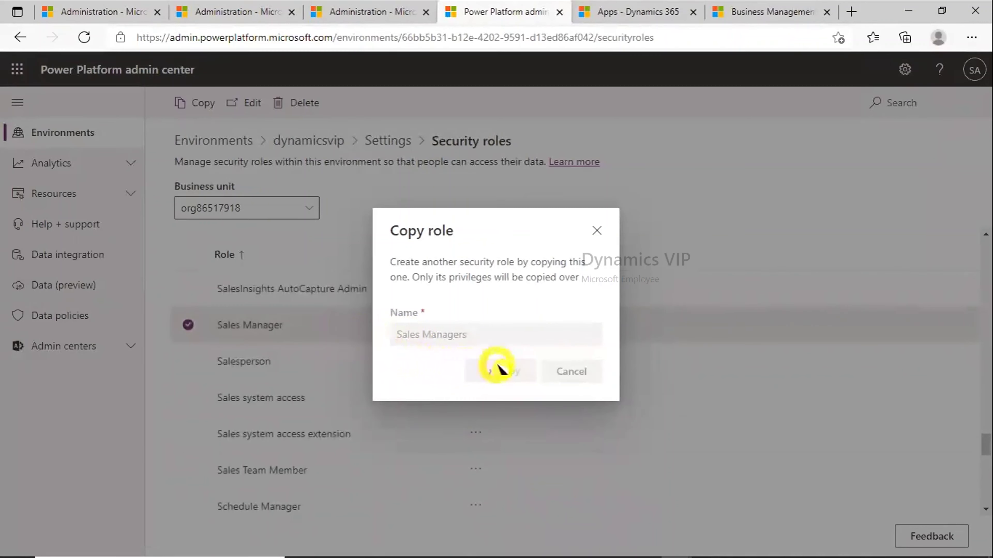
# Switch to the Dynamics 365 advanced settings, list the security roles starting with S and open the Sales Managers role.
pyautogui.click(632, 14)
pyautogui.click(741, 12)
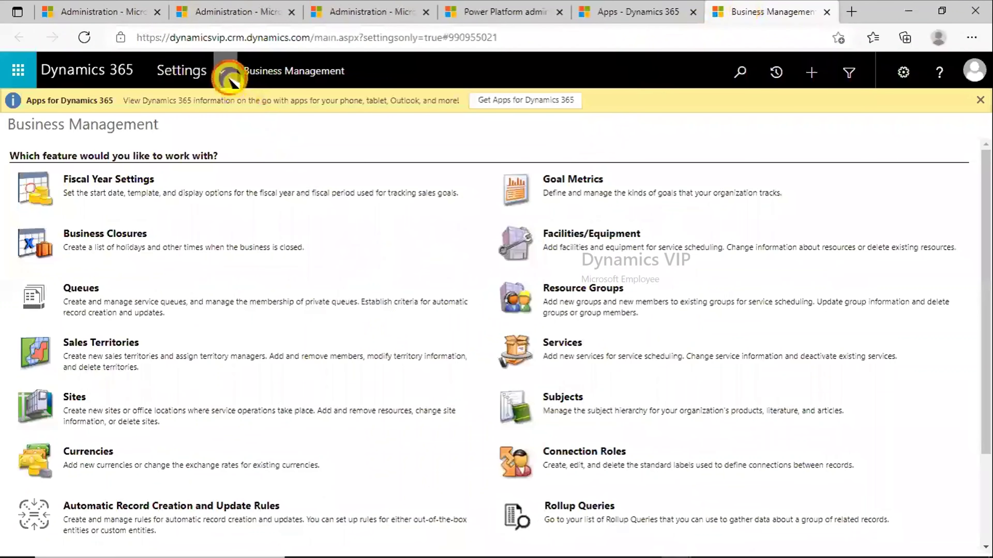
pyautogui.click(221, 72)
pyautogui.click(497, 237)
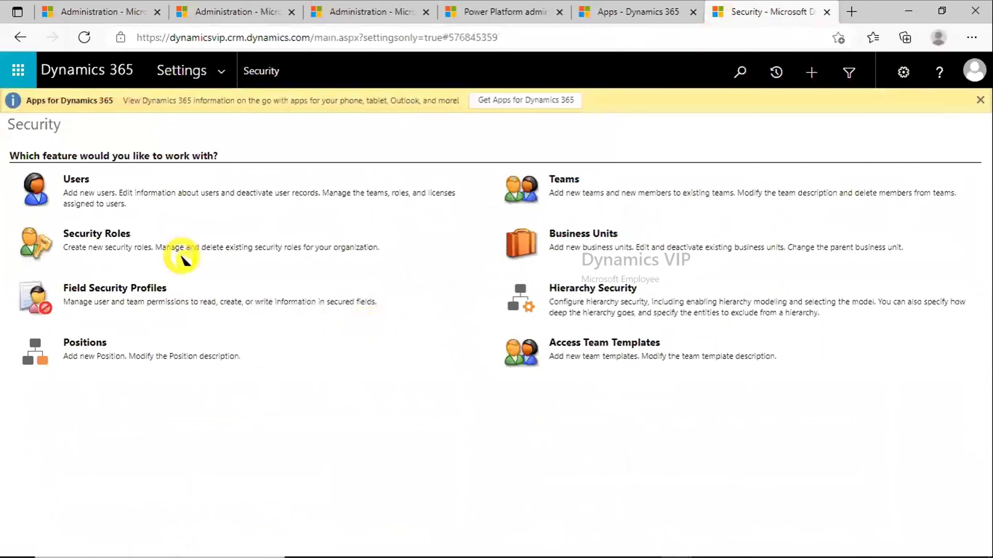
pyautogui.click(114, 234)
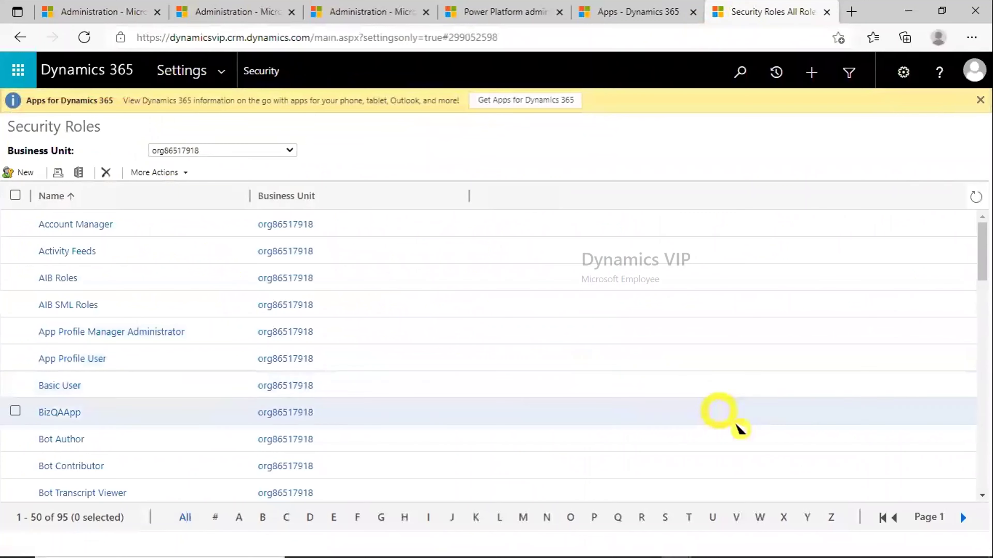
pyautogui.click(664, 518)
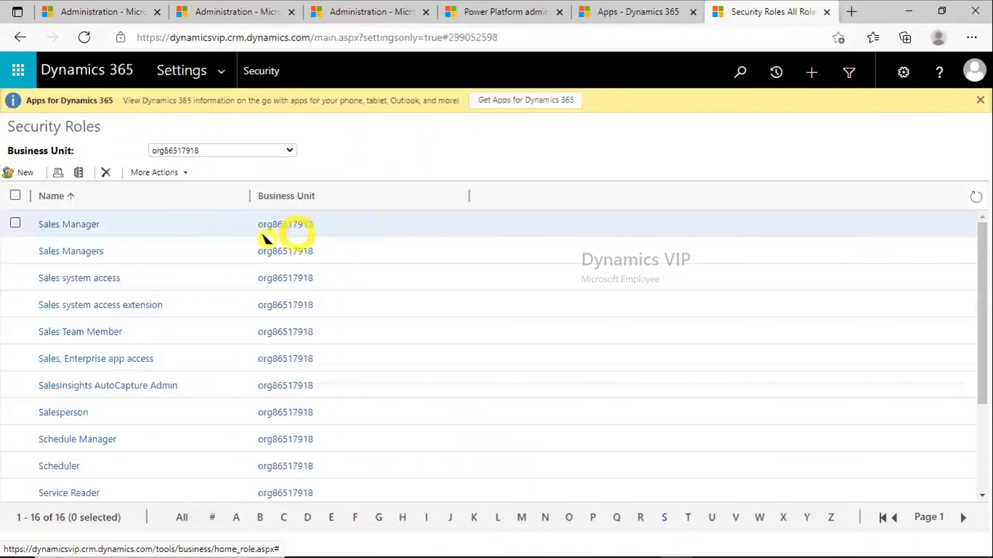
pyautogui.click(95, 257)
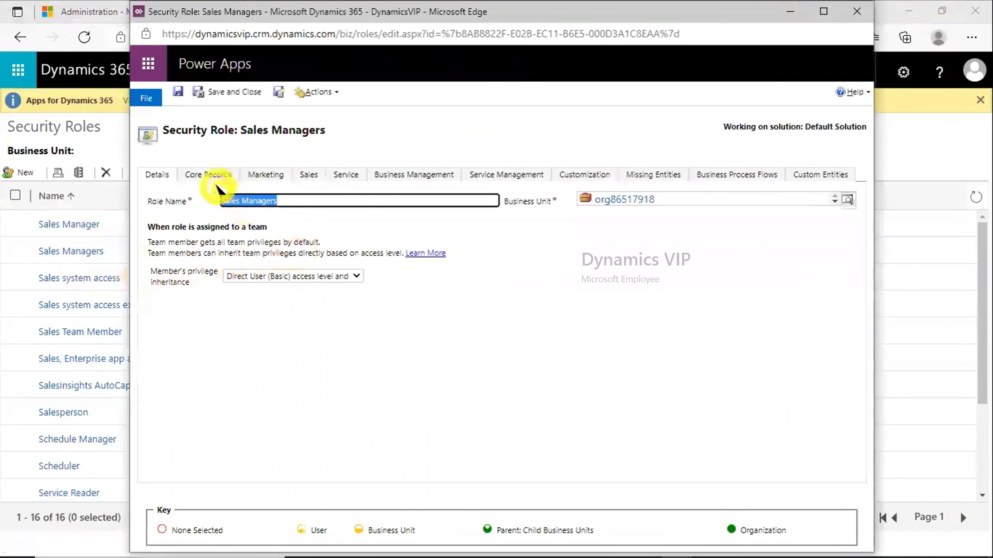
# In the role's core records, set the Create, Read and Write privileges for Action Card to Organization level.
pyautogui.click(209, 177)
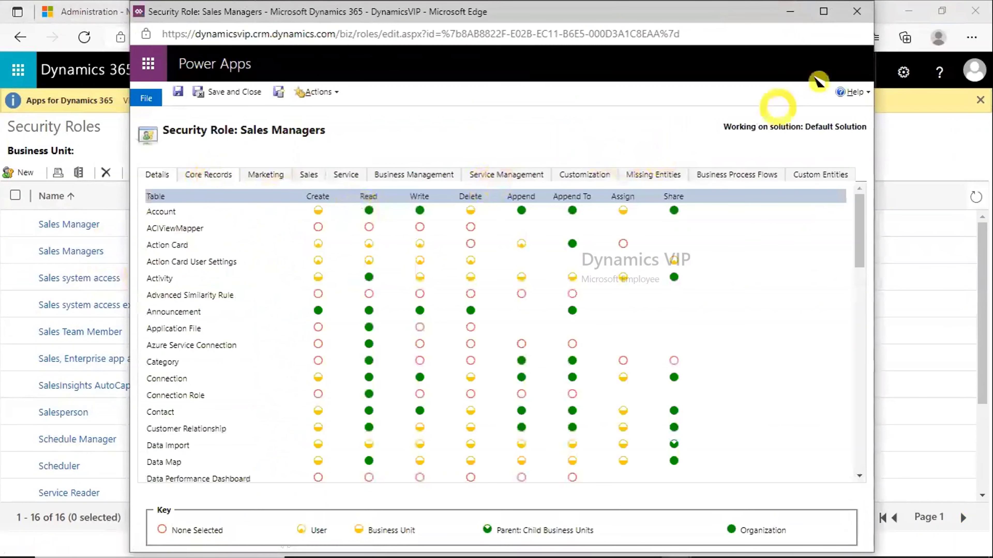
pyautogui.hotkey('alt', 'space')
pyautogui.press('x')
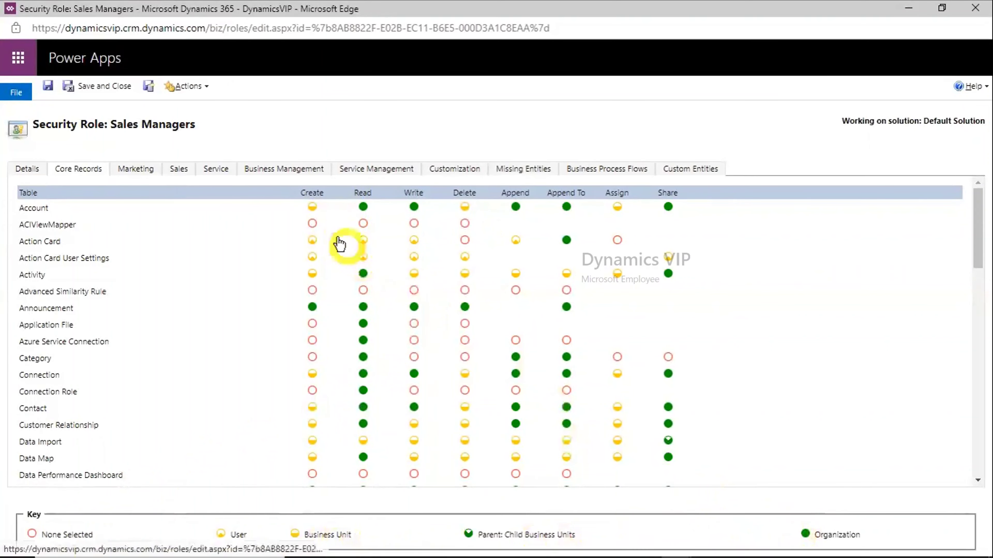
pyautogui.click(312, 224)
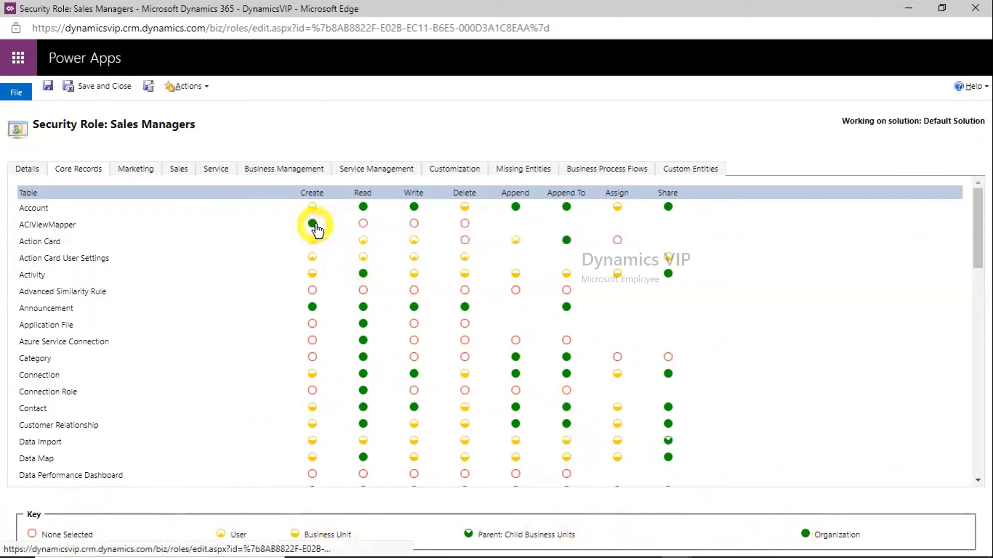
pyautogui.click(312, 224)
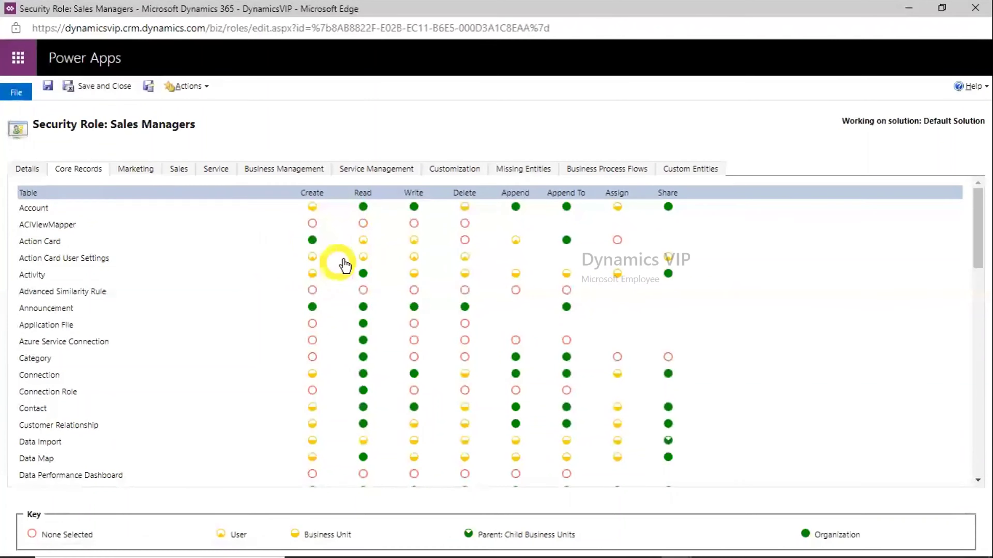
pyautogui.click(363, 243)
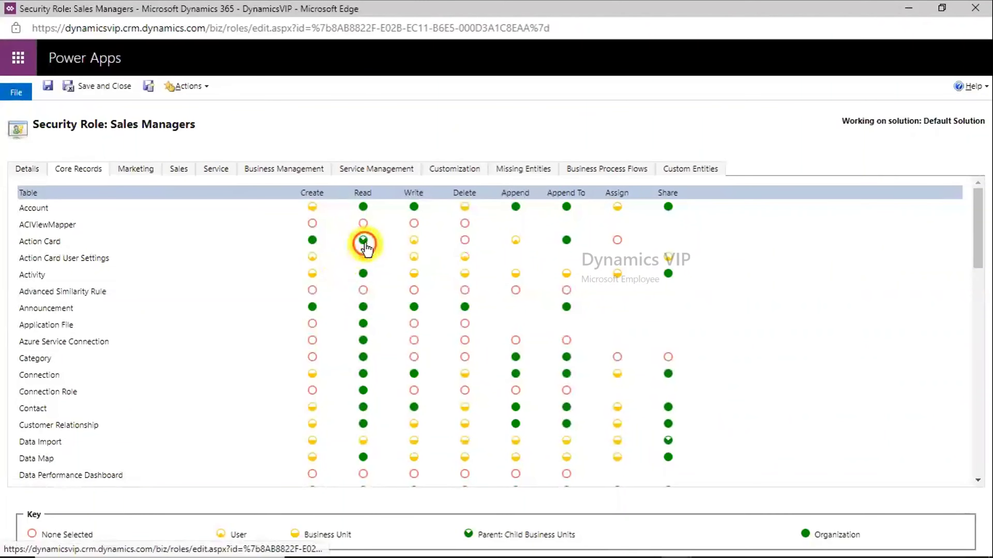
pyautogui.click(365, 243)
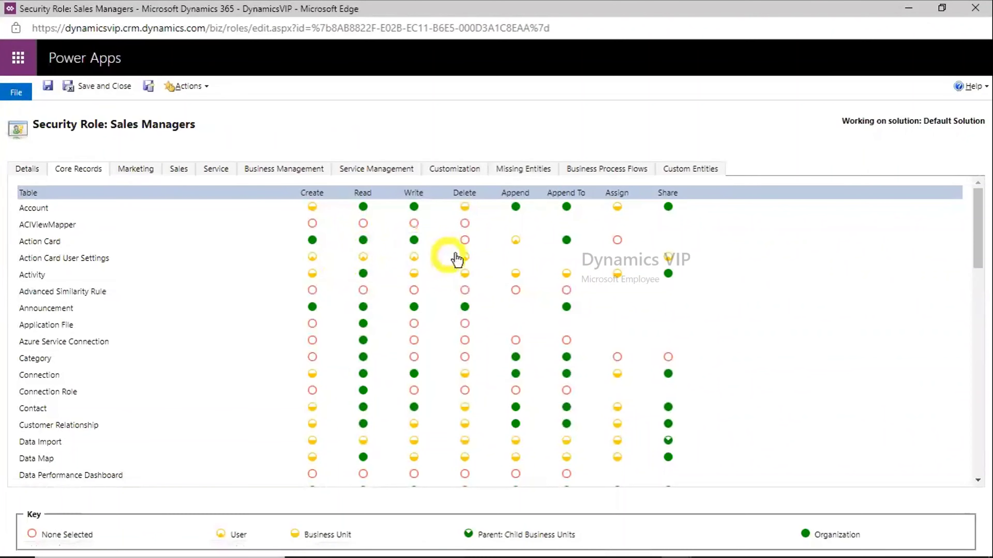
# Review the role's Marketing and Sales privileges, then save and close the Sales Managers role.
pyautogui.click(130, 172)
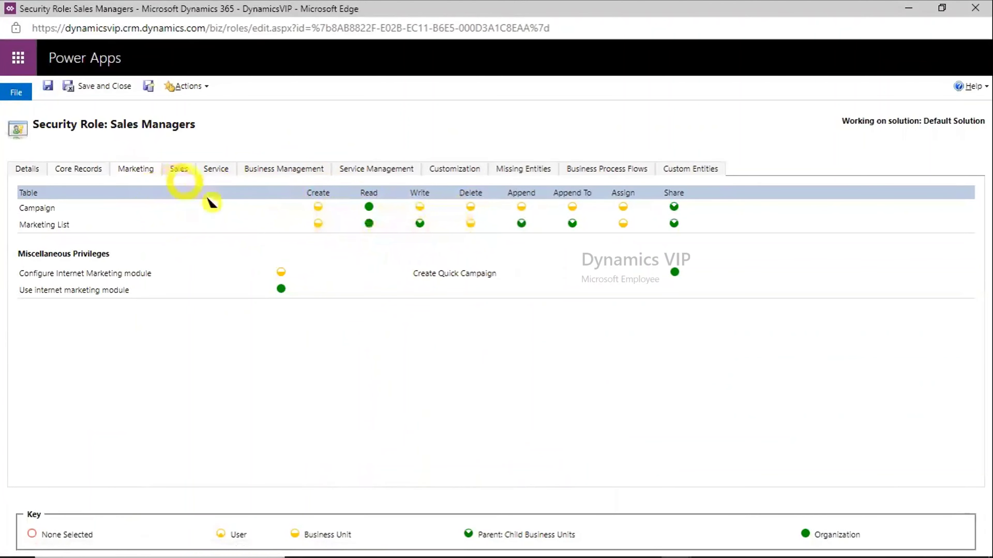
pyautogui.click(178, 169)
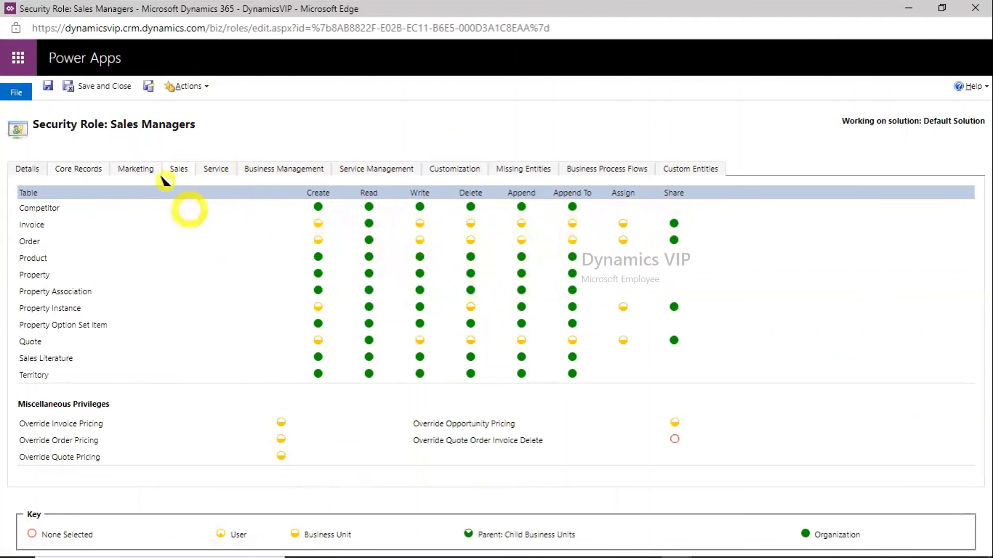
pyautogui.click(68, 86)
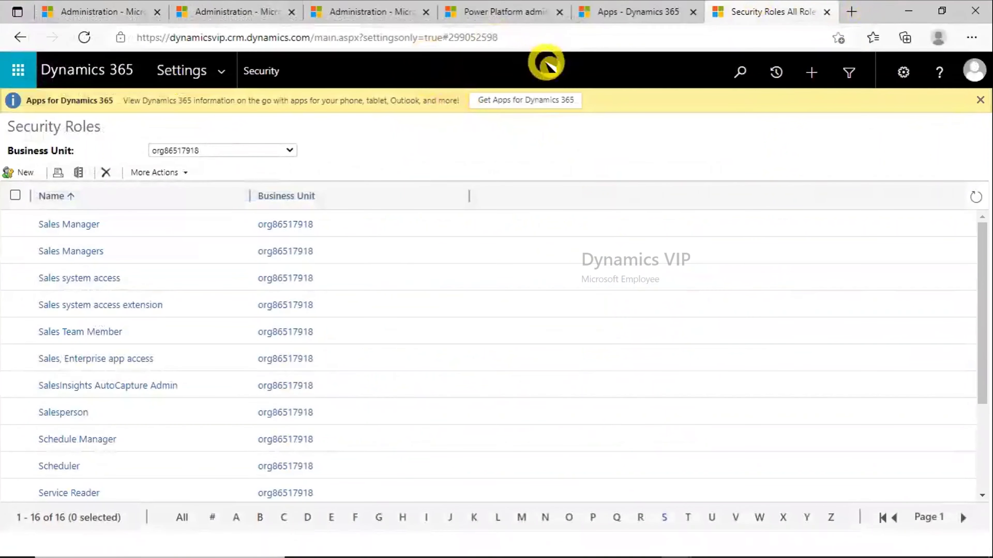
pyautogui.click(631, 16)
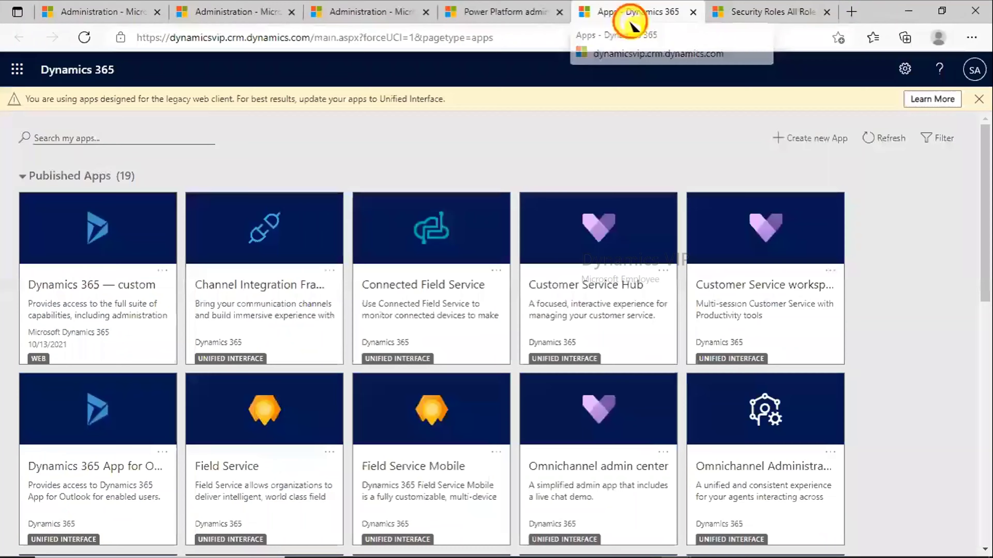
pyautogui.click(378, 14)
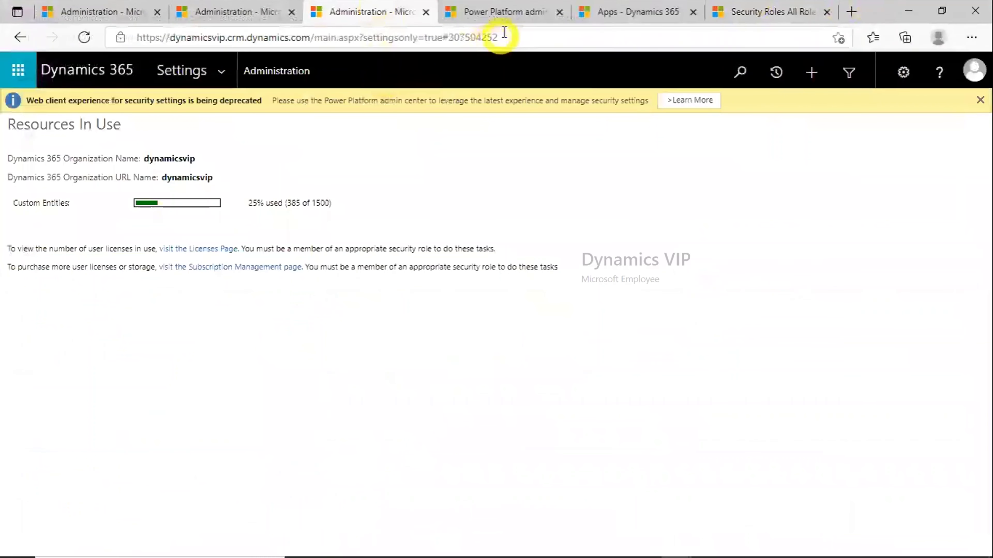
pyautogui.click(504, 12)
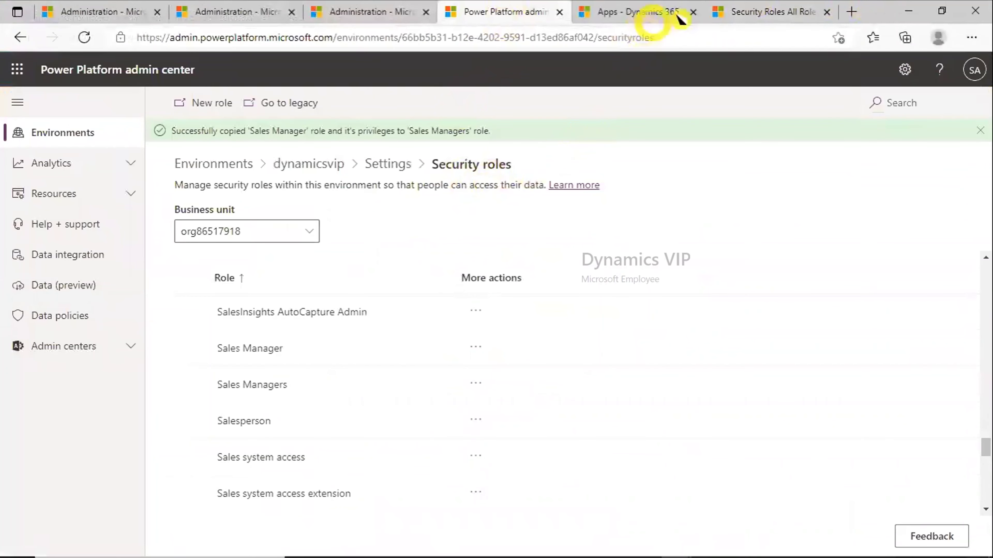
pyautogui.click(762, 13)
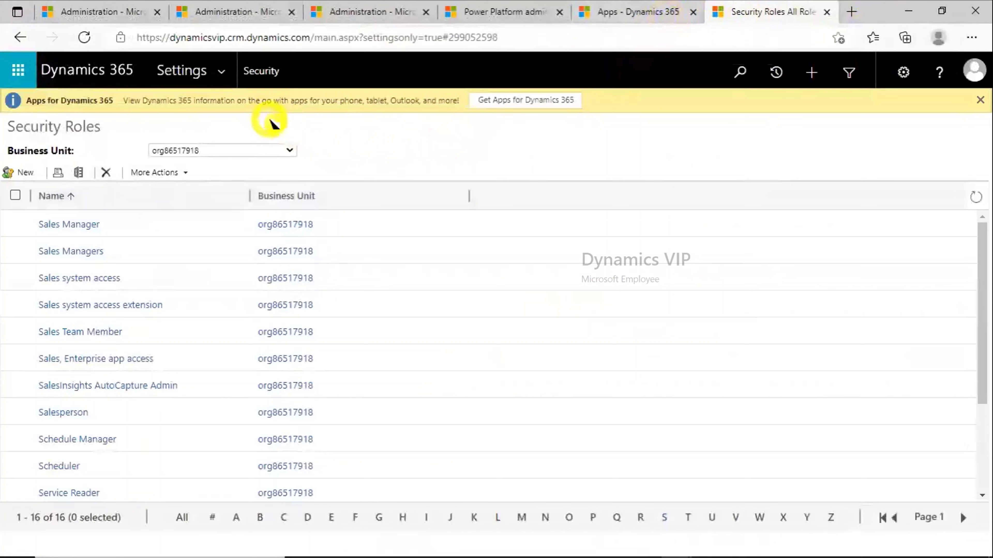
# Open the Default Solution for customizing the system in a maximized window and display its field security profiles.
pyautogui.click(229, 84)
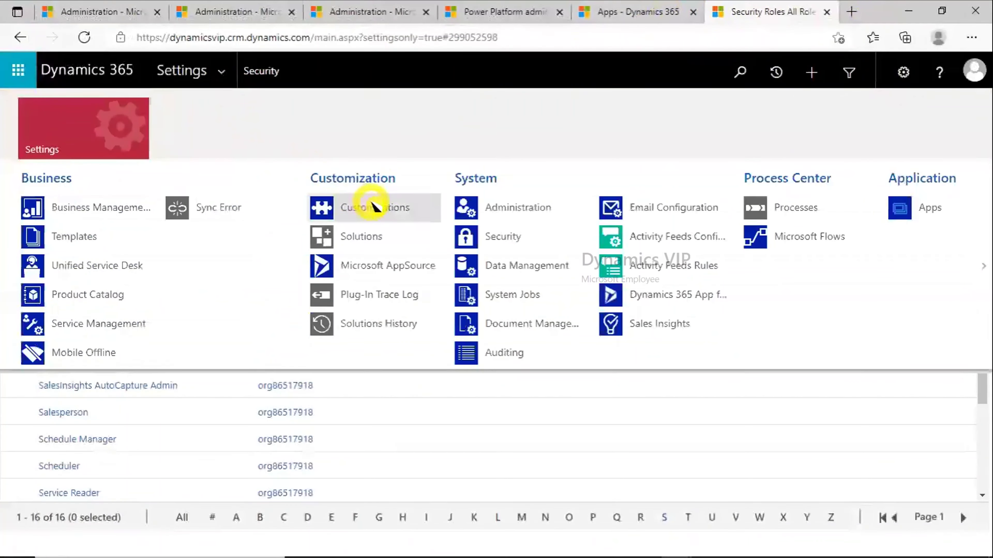
pyautogui.click(373, 207)
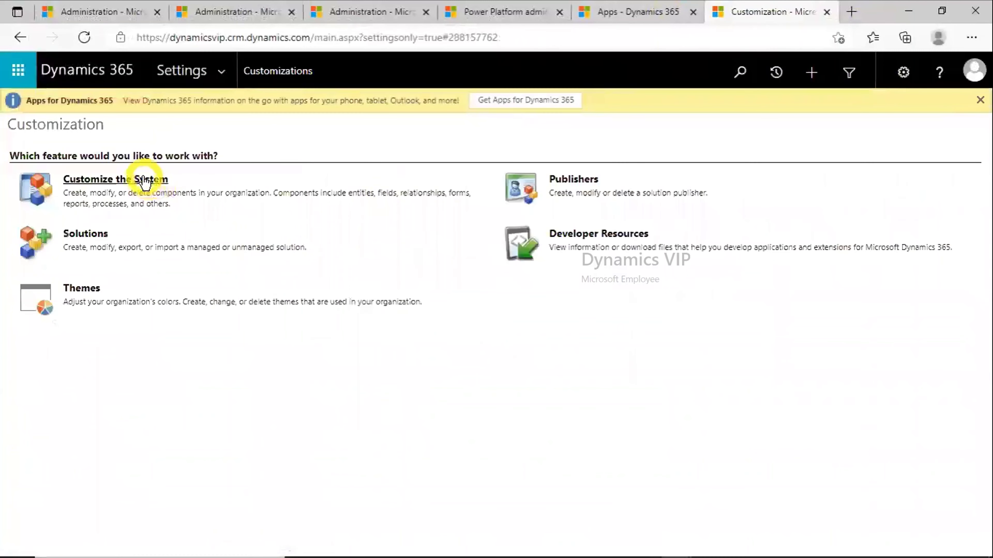
pyautogui.click(145, 181)
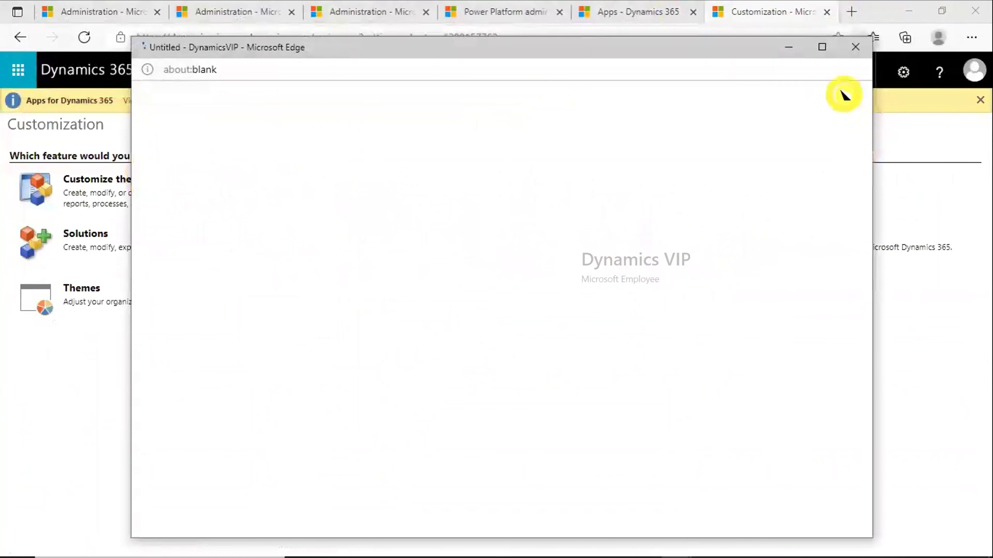
pyautogui.click(821, 47)
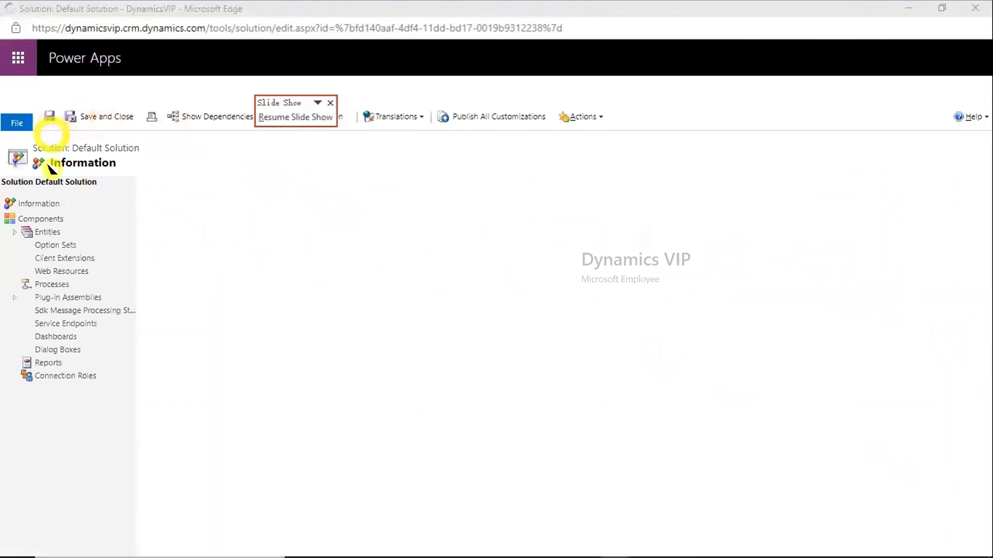
pyautogui.moveTo(132, 303); pyautogui.dragTo(130, 360)
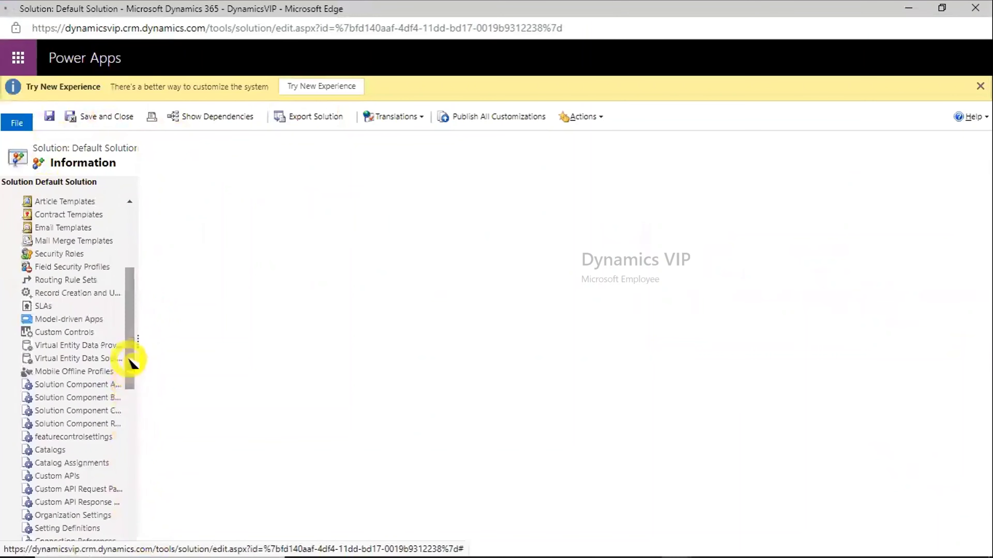
pyautogui.click(98, 270)
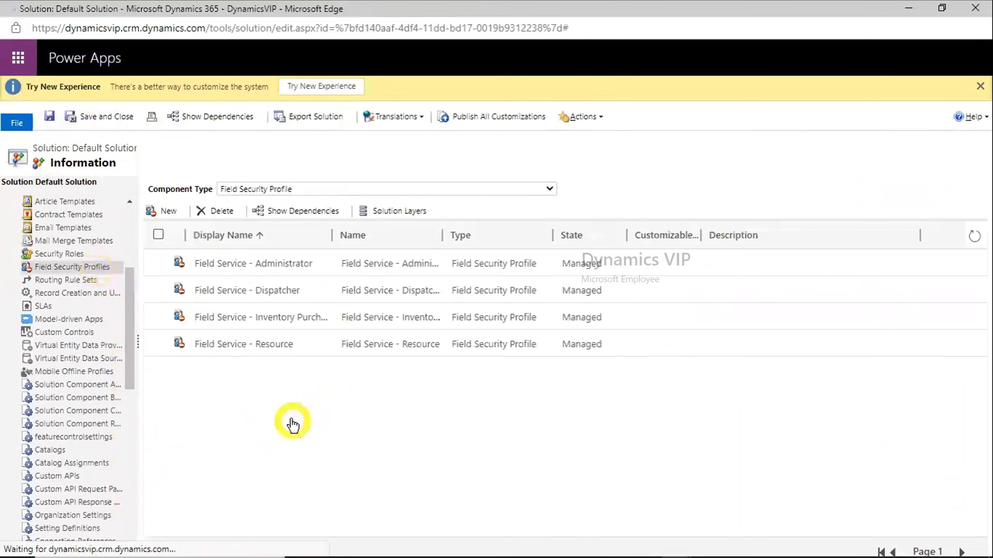
# Create a field security profile named SalesManagers in the Default Solution and save it.
pyautogui.click(169, 211)
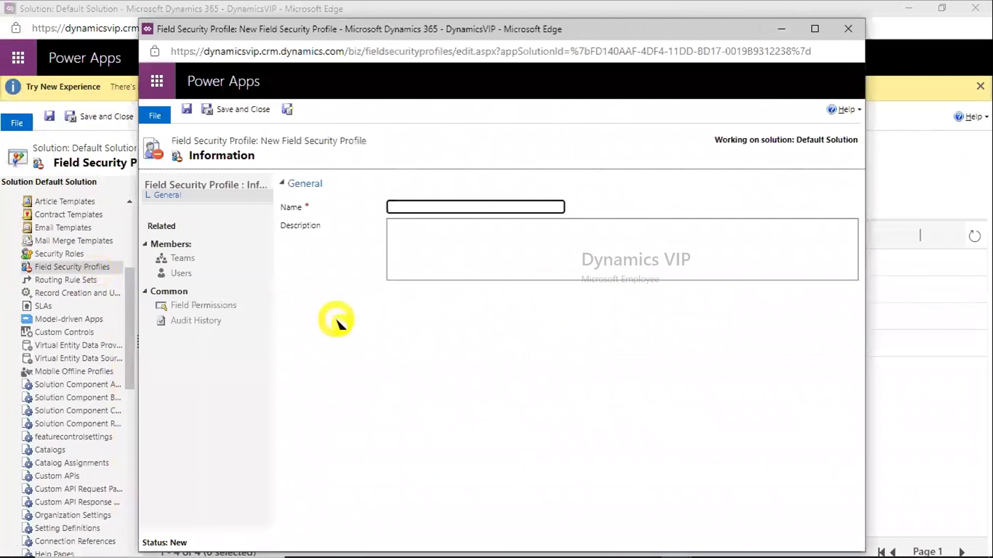
pyautogui.click(449, 210)
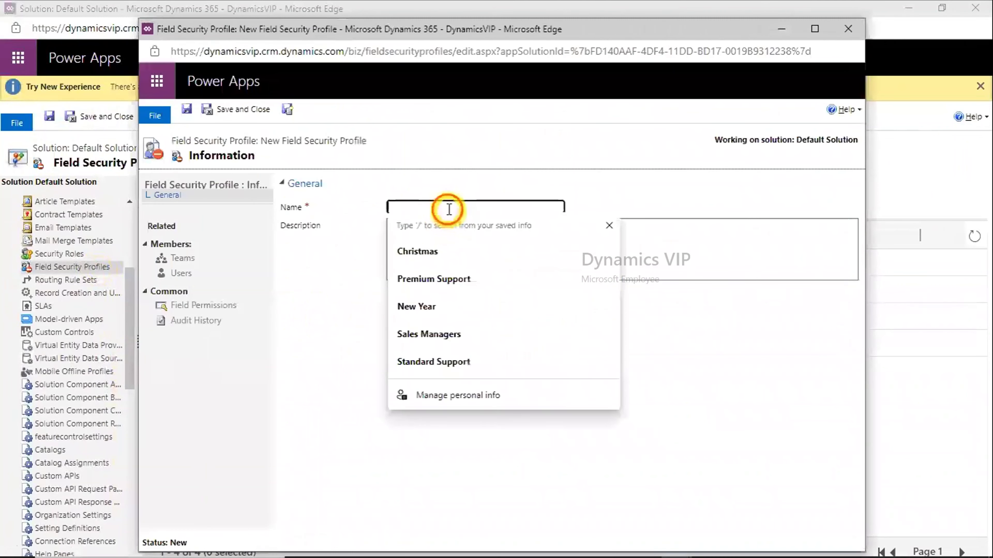
pyautogui.write('Sa')
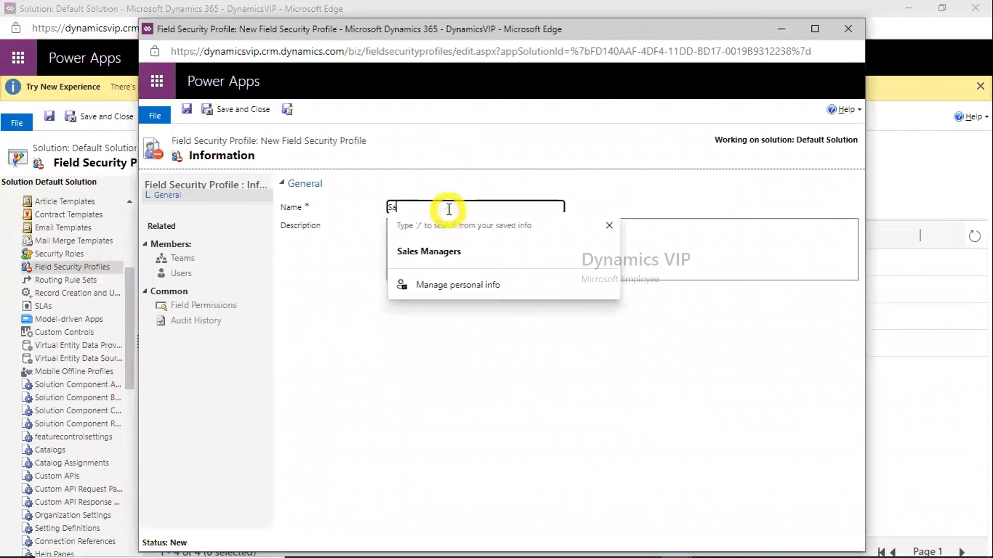
pyautogui.write('lesManagers')
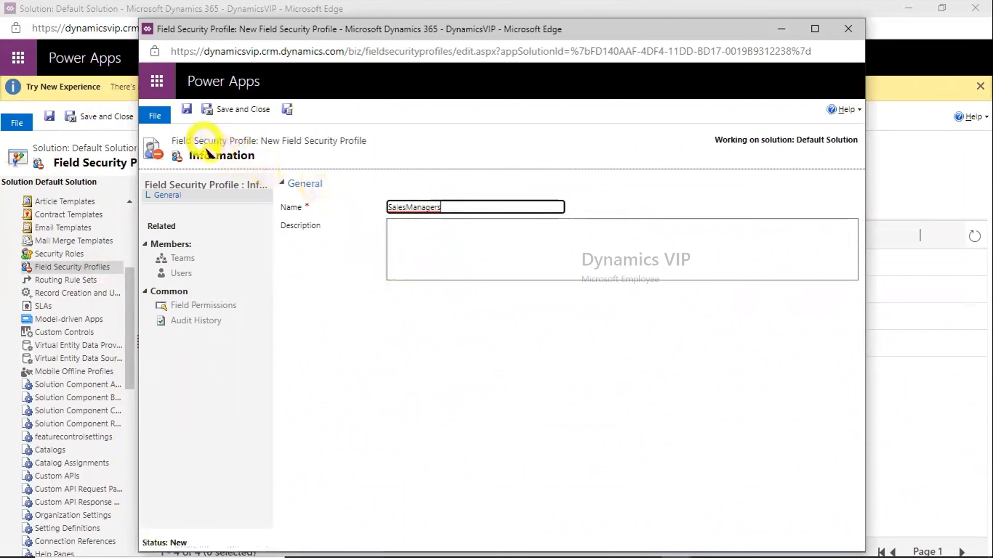
pyautogui.click(186, 110)
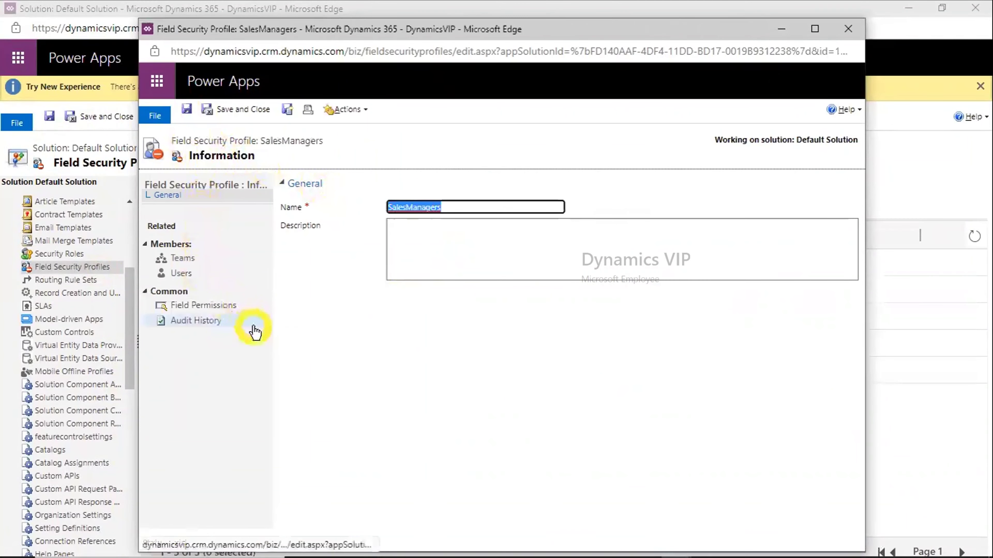
# Add the Sales Managers team as a member of the SalesManagers field security profile.
pyautogui.click(182, 274)
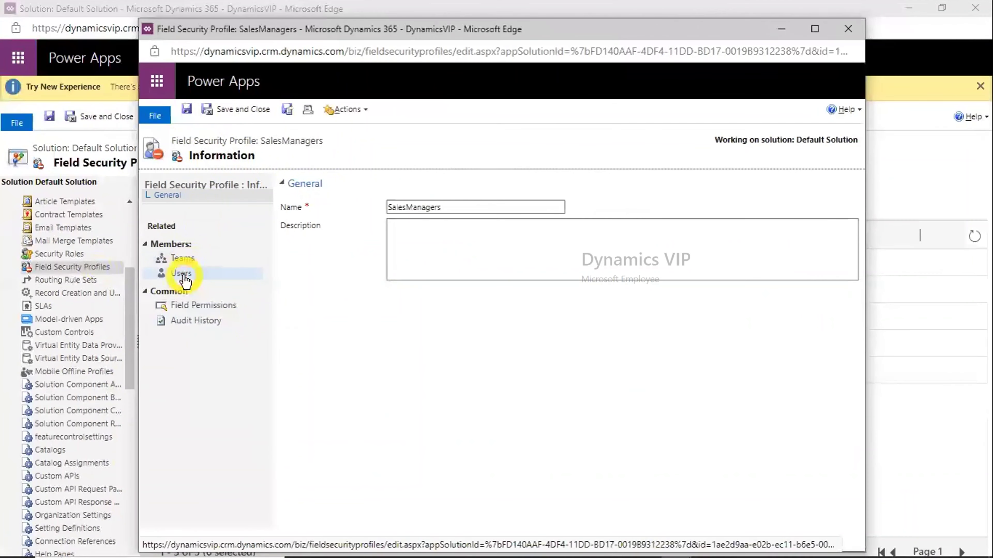
pyautogui.click(187, 260)
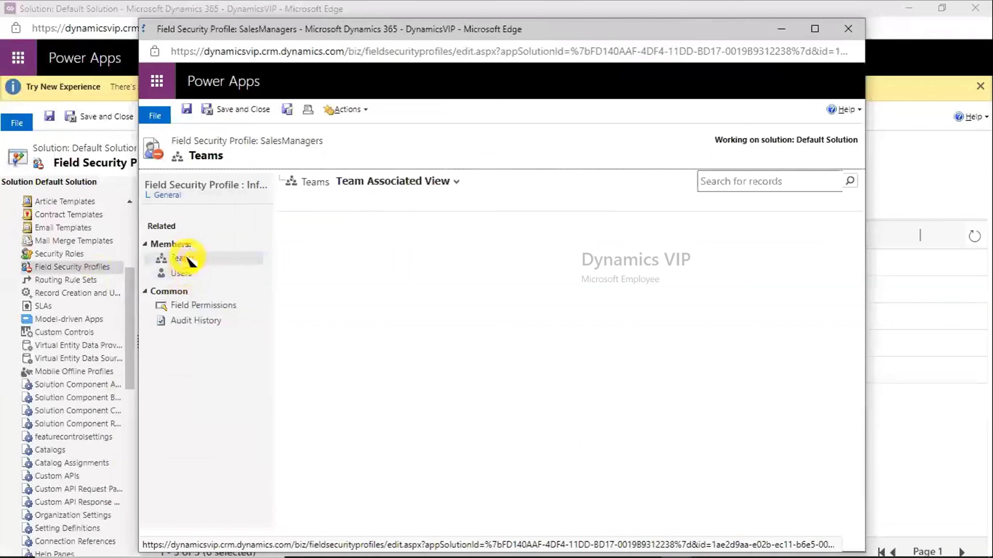
pyautogui.click(285, 204)
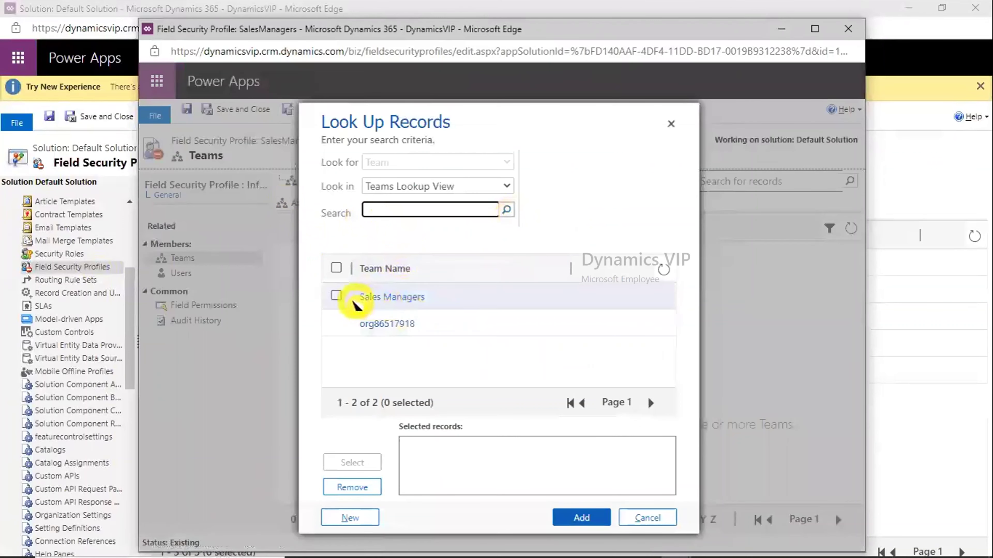
pyautogui.click(340, 298)
pyautogui.click(364, 462)
pyautogui.click(598, 513)
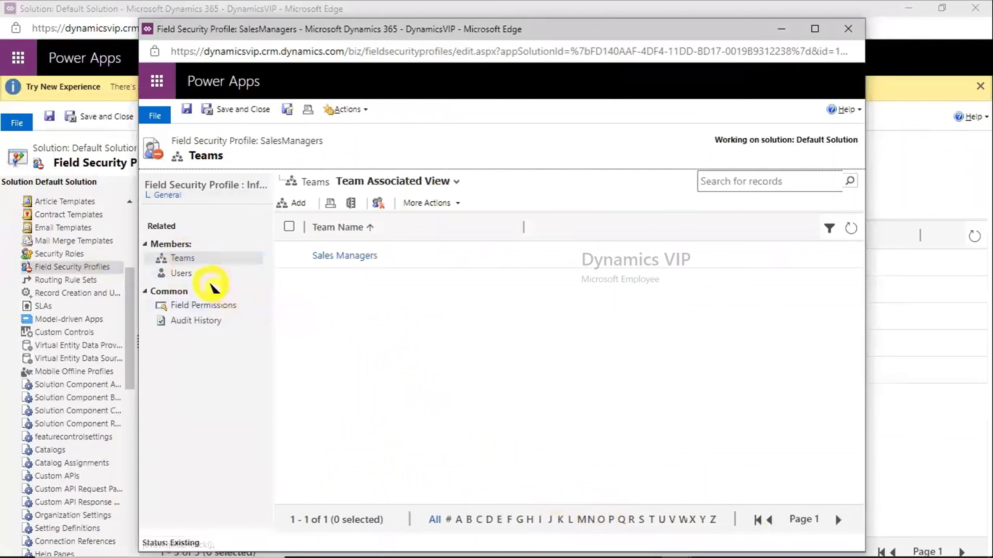
# Display the profile's field permissions in a maximized window with a wider Name column, sorted by name in ascending order.
pyautogui.click(226, 309)
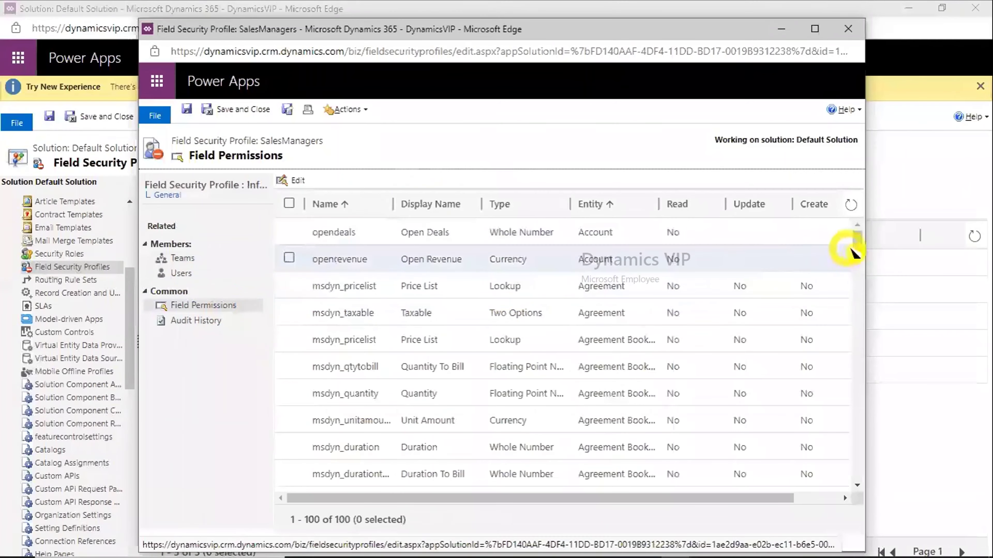
pyautogui.press('super+Up')
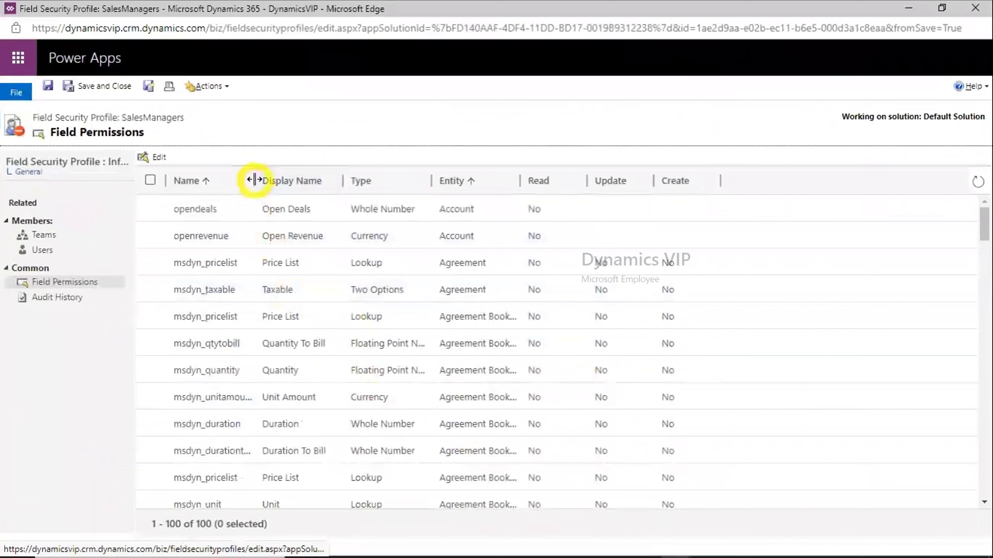
pyautogui.moveTo(255, 180); pyautogui.dragTo(363, 181)
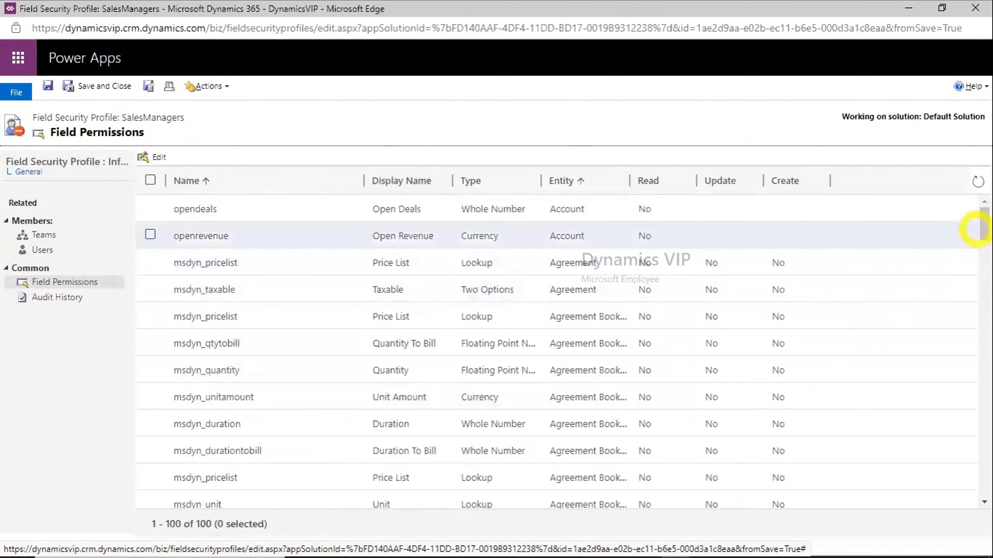
pyautogui.moveTo(982, 221); pyautogui.dragTo(981, 260)
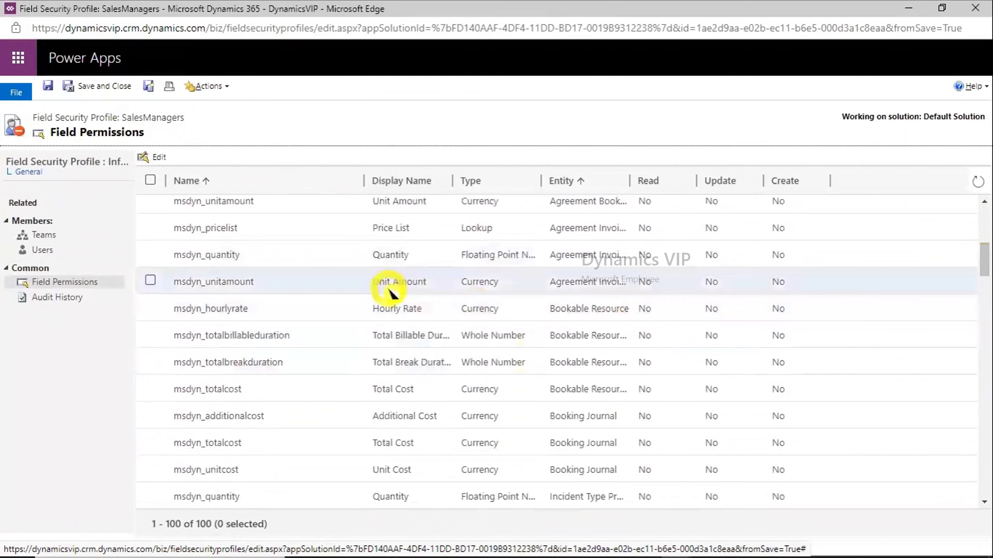
pyautogui.click(273, 178)
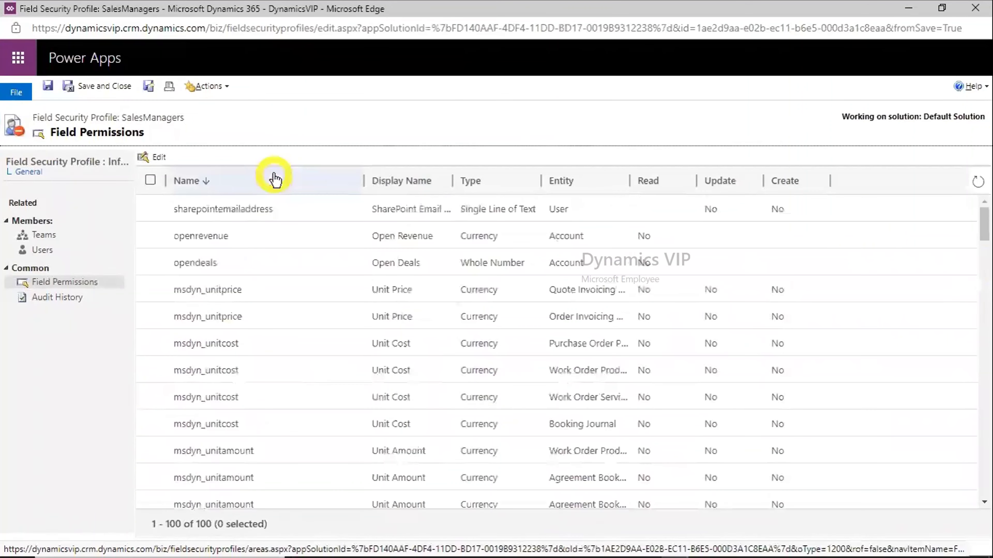
pyautogui.click(275, 179)
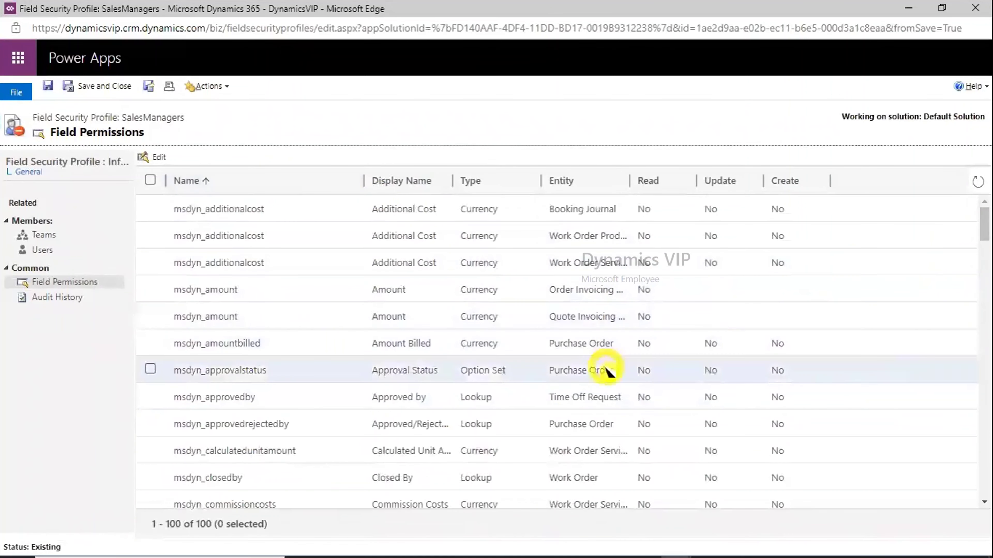
# Set Allow Read to Yes for the msdyn_amount field of the Order Invoicing Product entity.
pyautogui.doubleClick(225, 289)
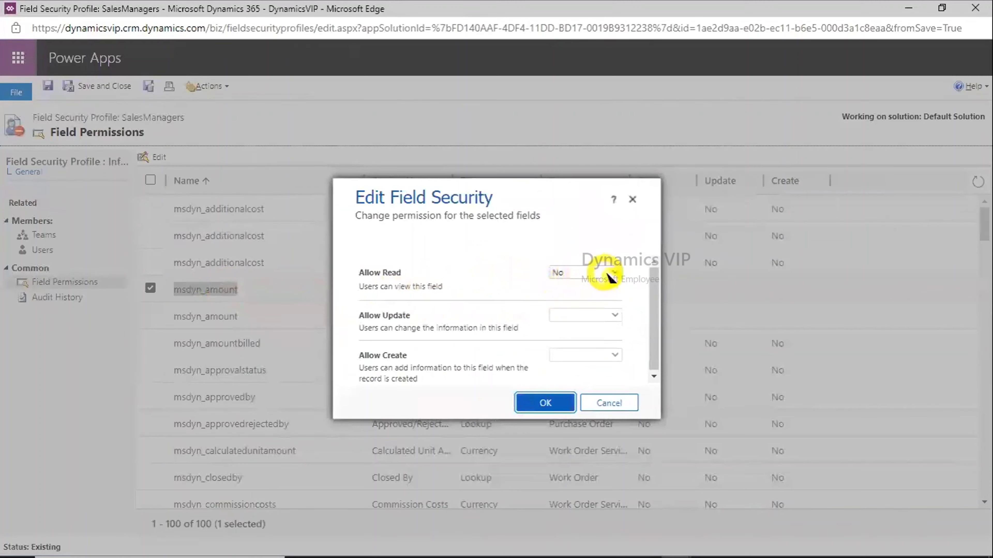
pyautogui.click(614, 273)
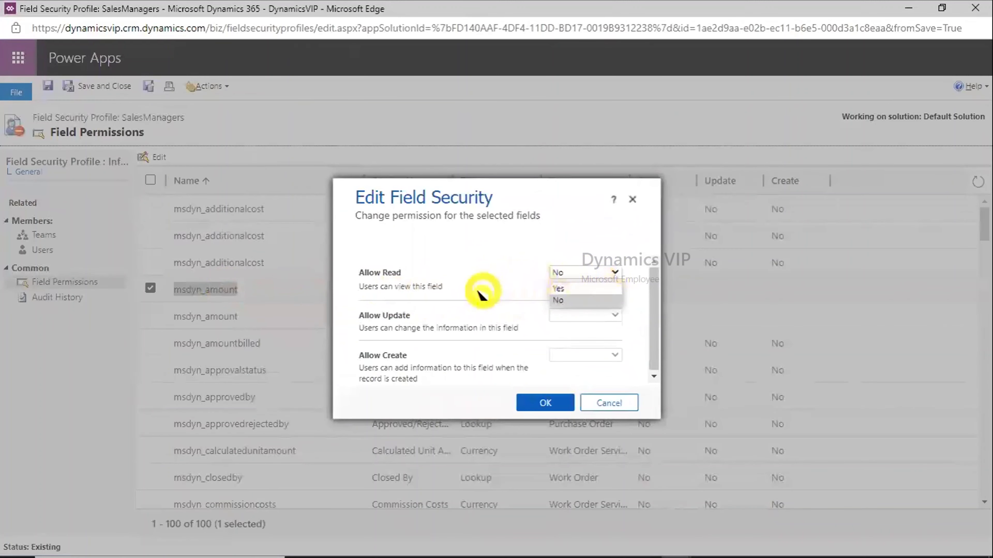
pyautogui.click(577, 290)
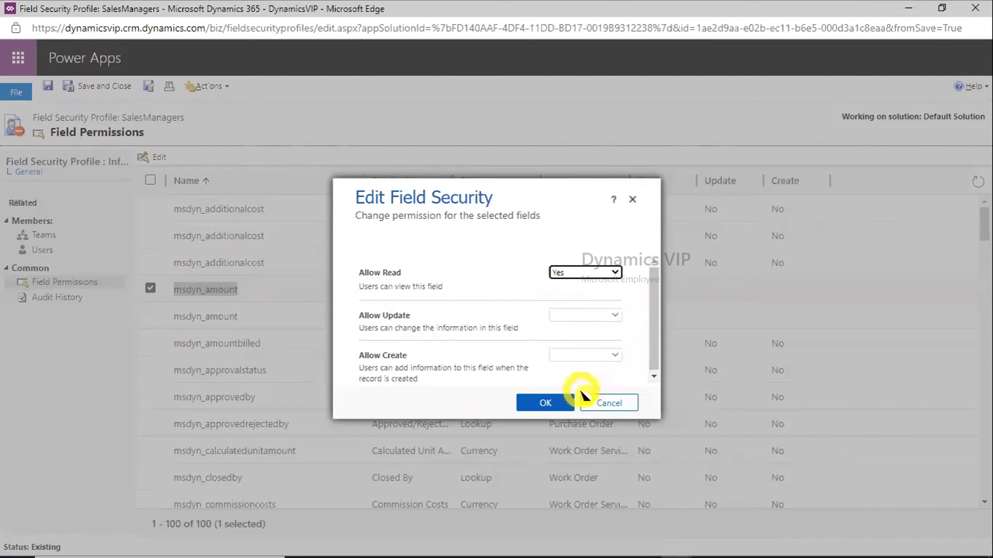
pyautogui.click(555, 405)
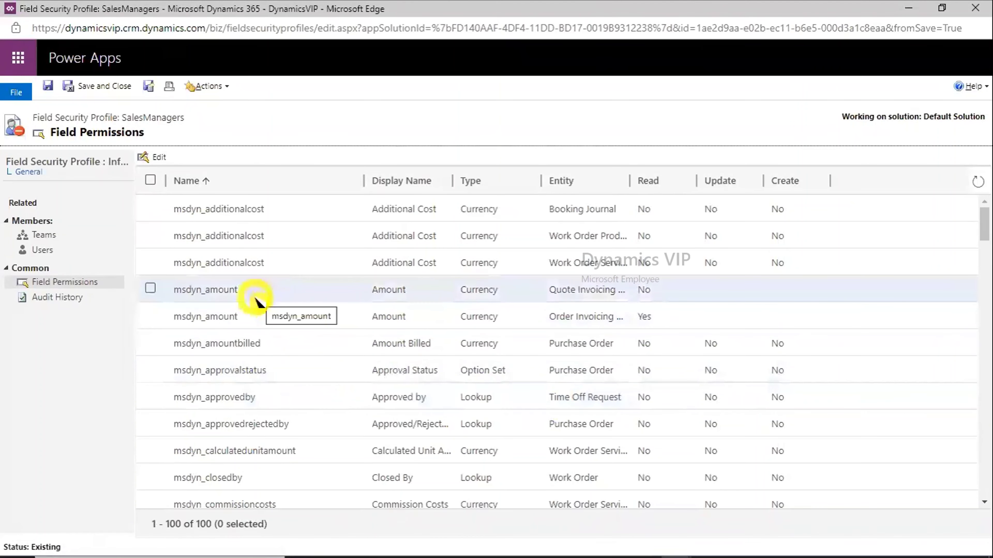
# Widen the Entity column and set Allow Read to Yes for the msdyn_amount field of Quote Invoicing Product.
pyautogui.doubleClick(240, 292)
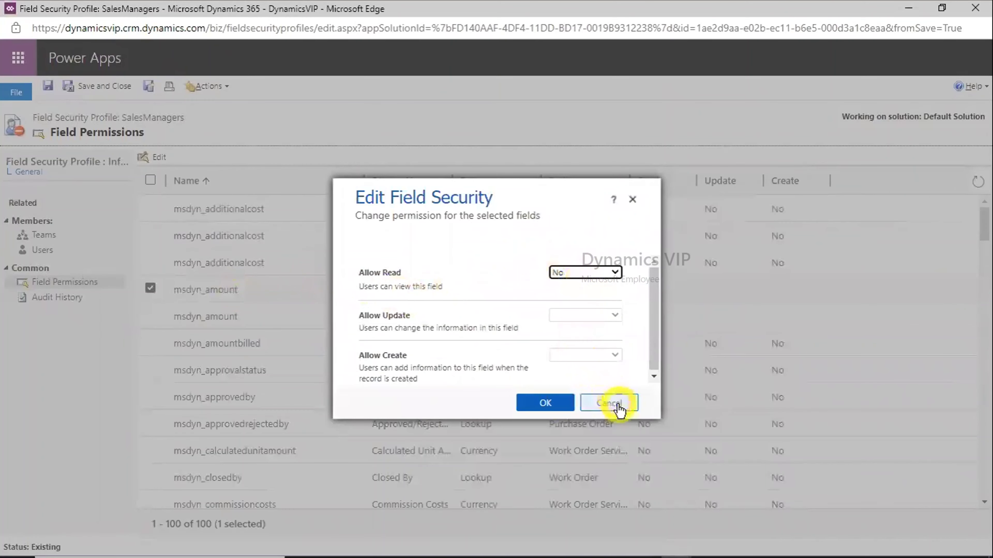
pyautogui.click(610, 403)
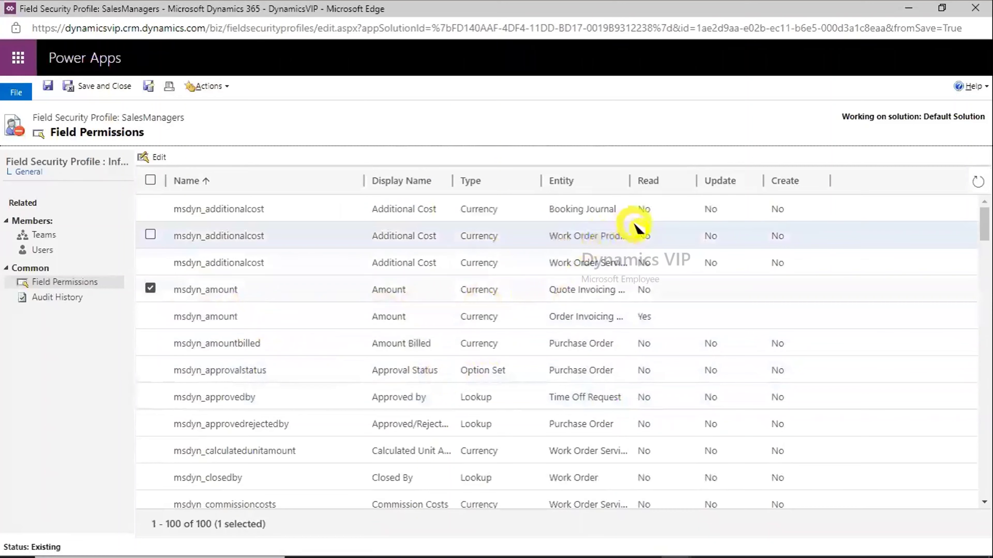
pyautogui.moveTo(629, 180); pyautogui.dragTo(696, 186)
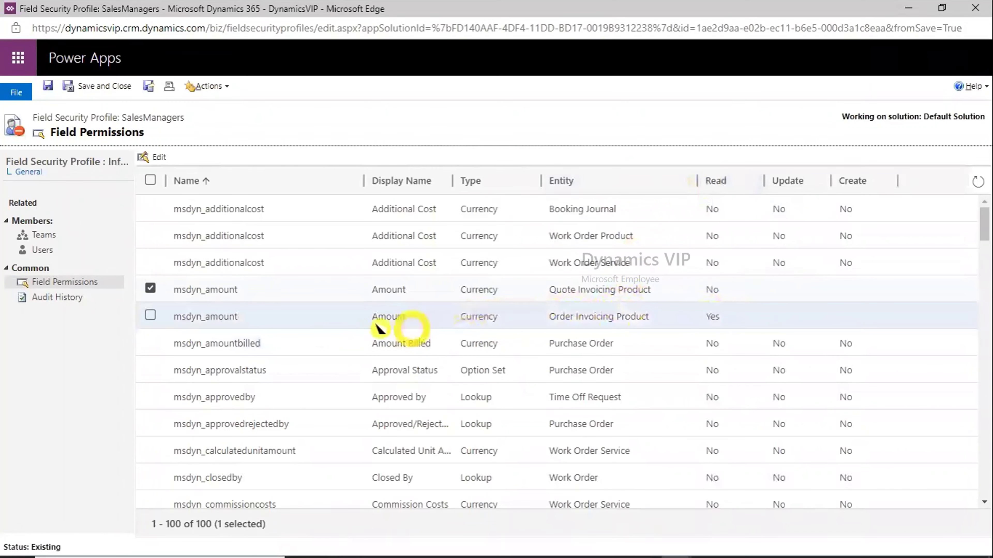
pyautogui.doubleClick(217, 290)
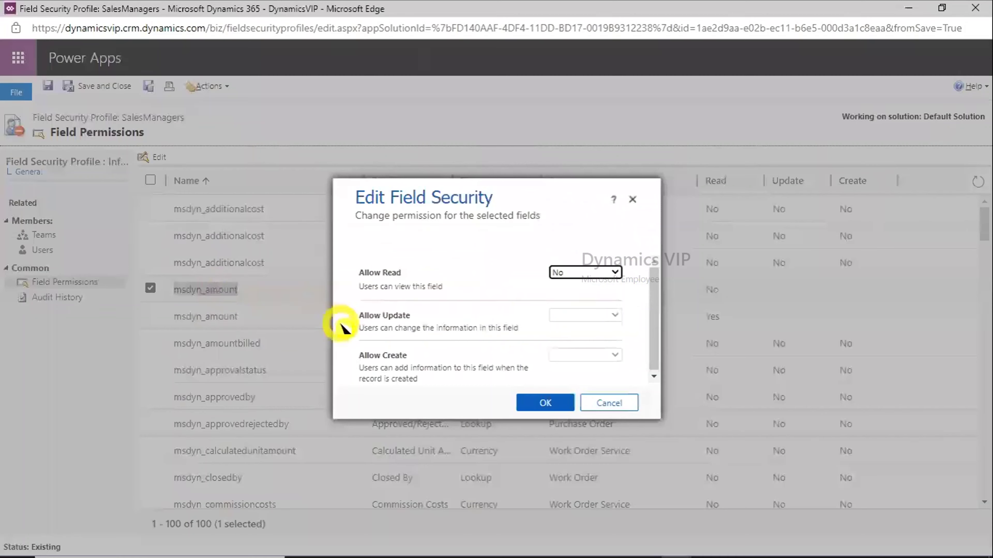
pyautogui.click(594, 274)
pyautogui.click(586, 289)
pyautogui.click(557, 400)
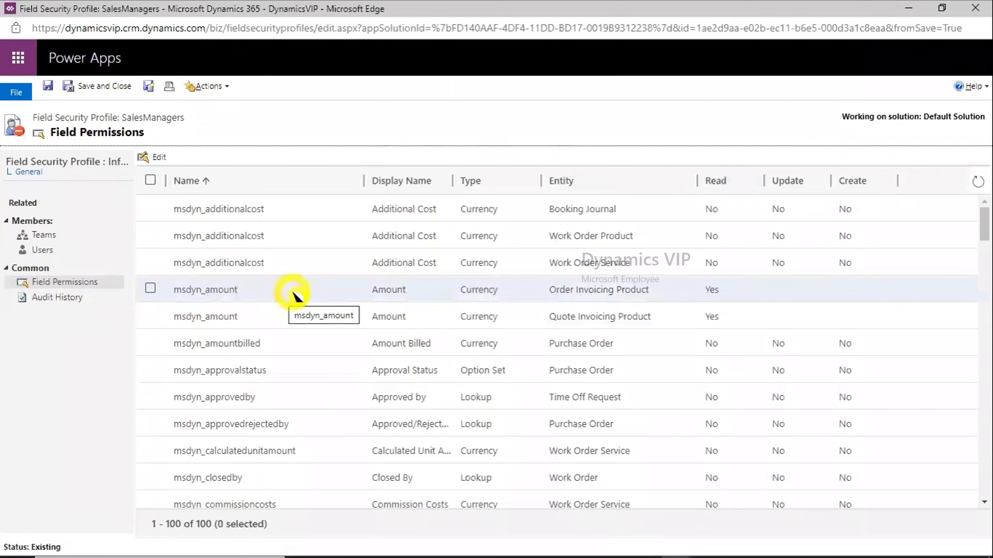
# Check the field security of Order Invoicing Product's msdyn_amount without changing it, then save and close the SalesManagers profile.
pyautogui.click(233, 292)
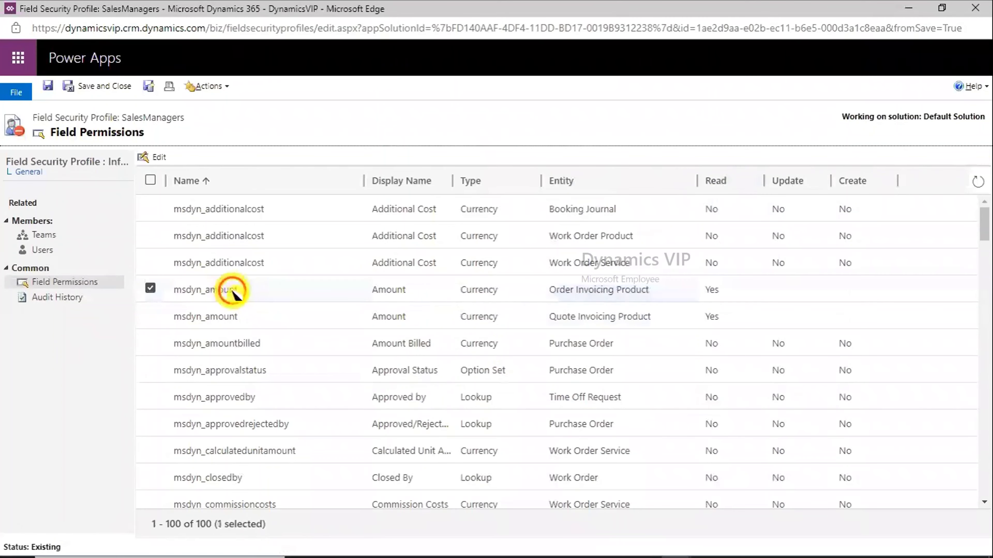
pyautogui.doubleClick(233, 291)
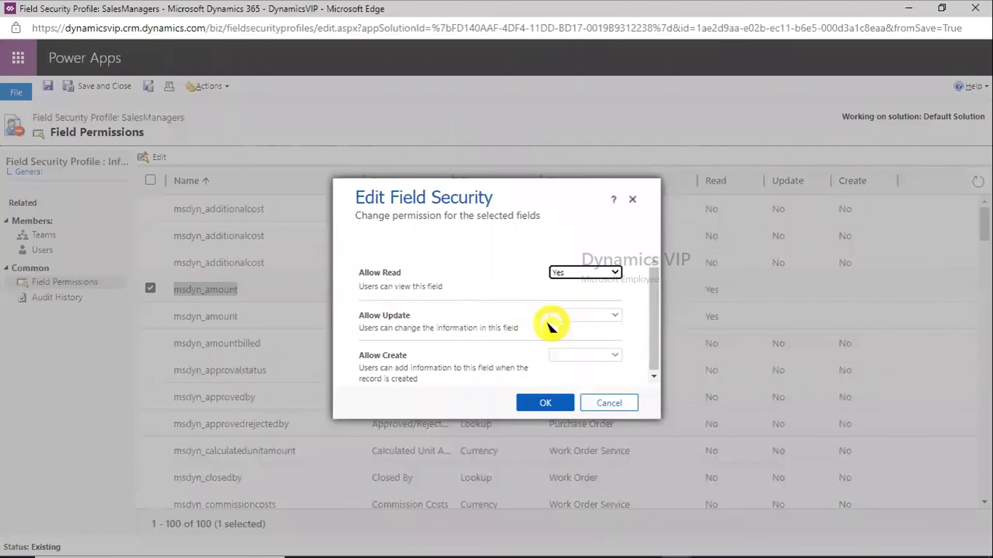
pyautogui.click(606, 404)
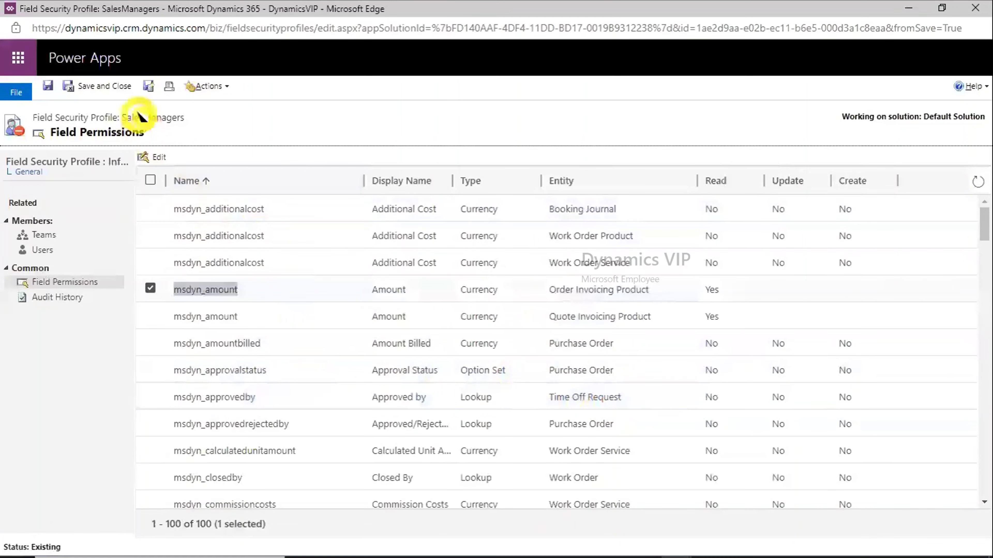
pyautogui.click(121, 89)
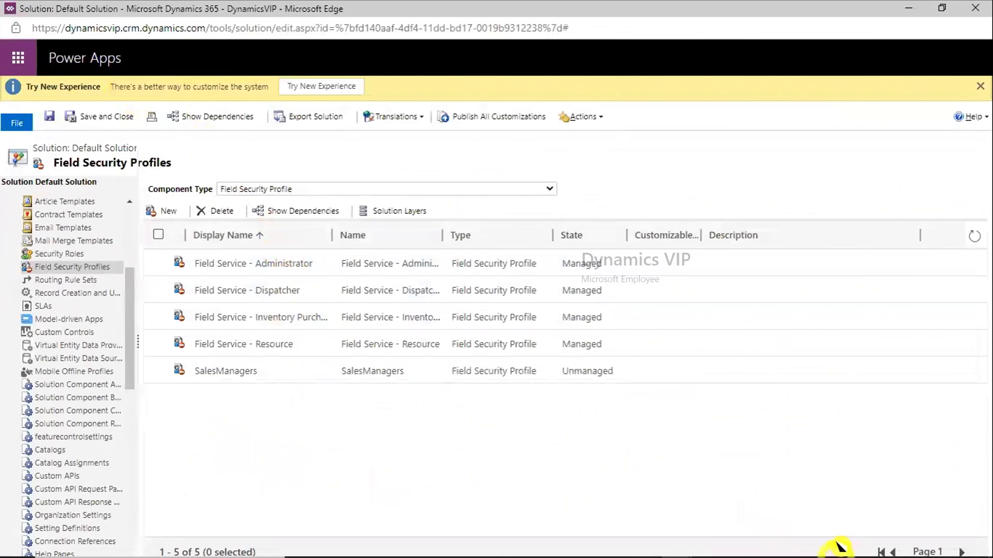
pyautogui.moveTo(837, 555)
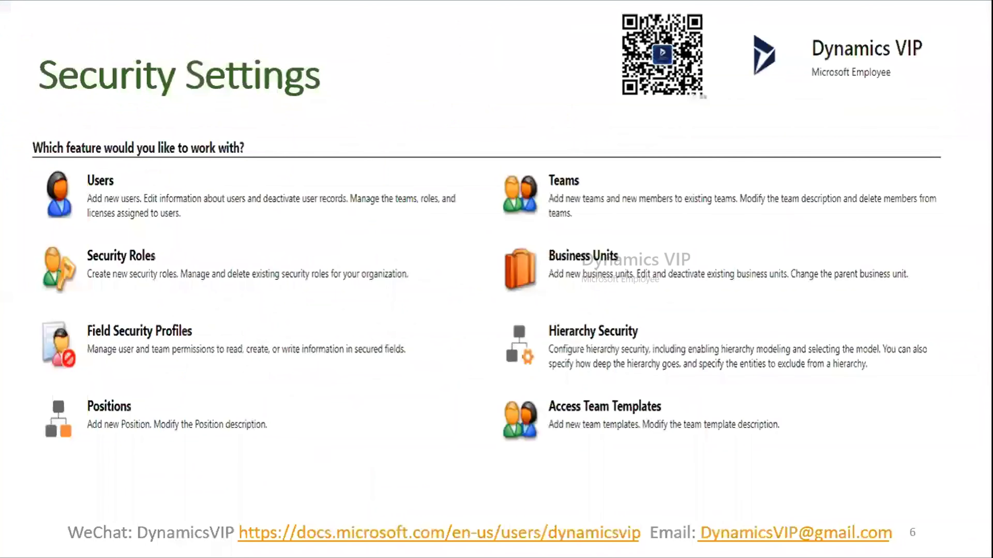
pyautogui.press('Right')
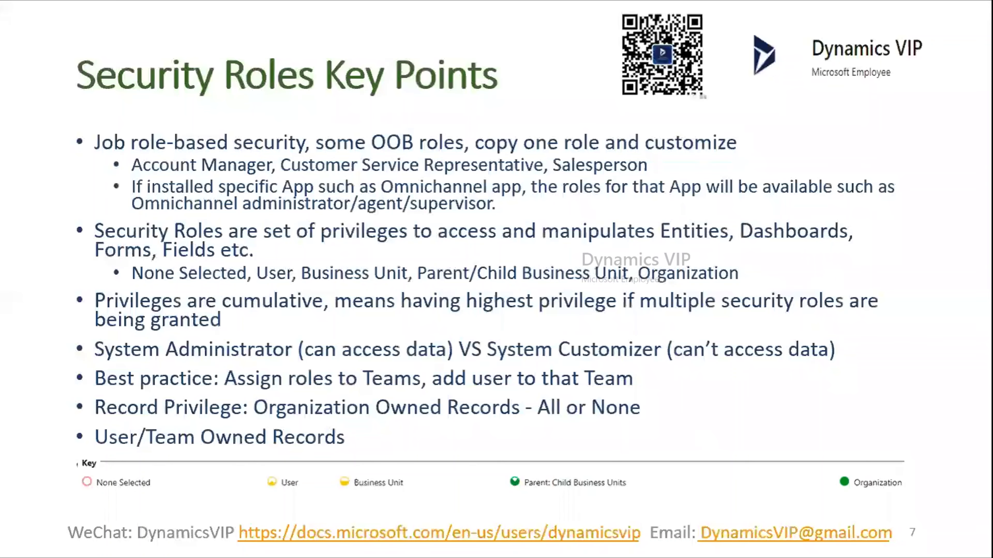
pyautogui.click(665, 336)
pyautogui.click(665, 337)
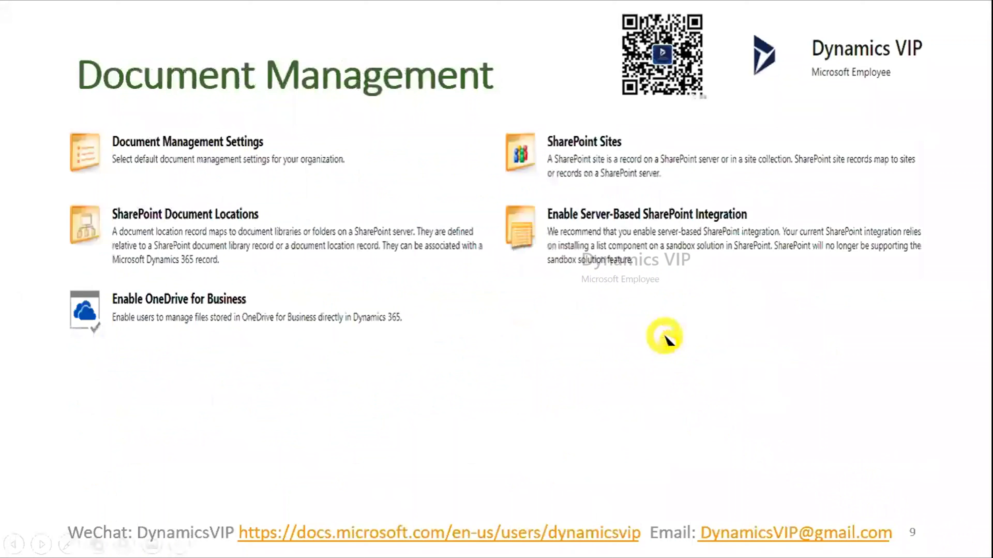
pyautogui.scroll(2, 665, 336)
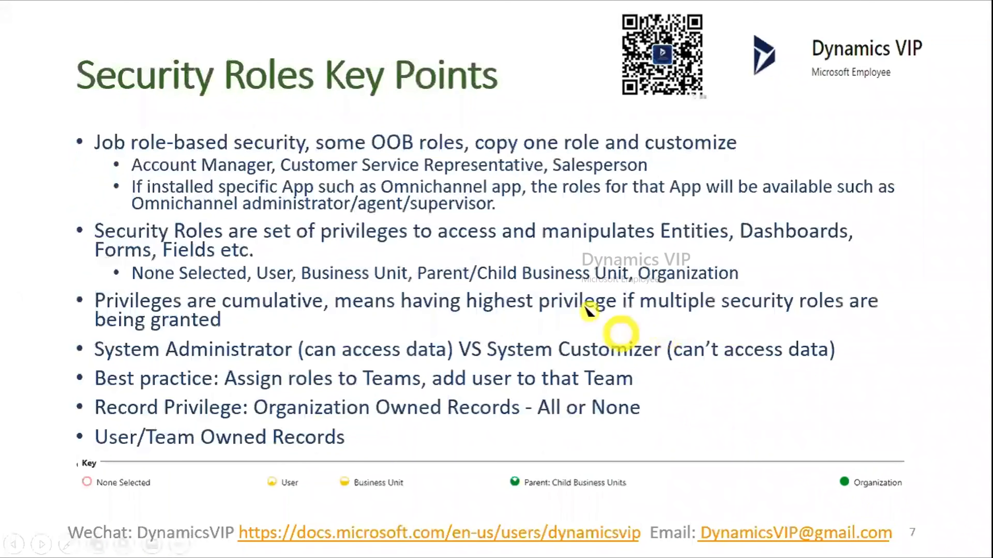